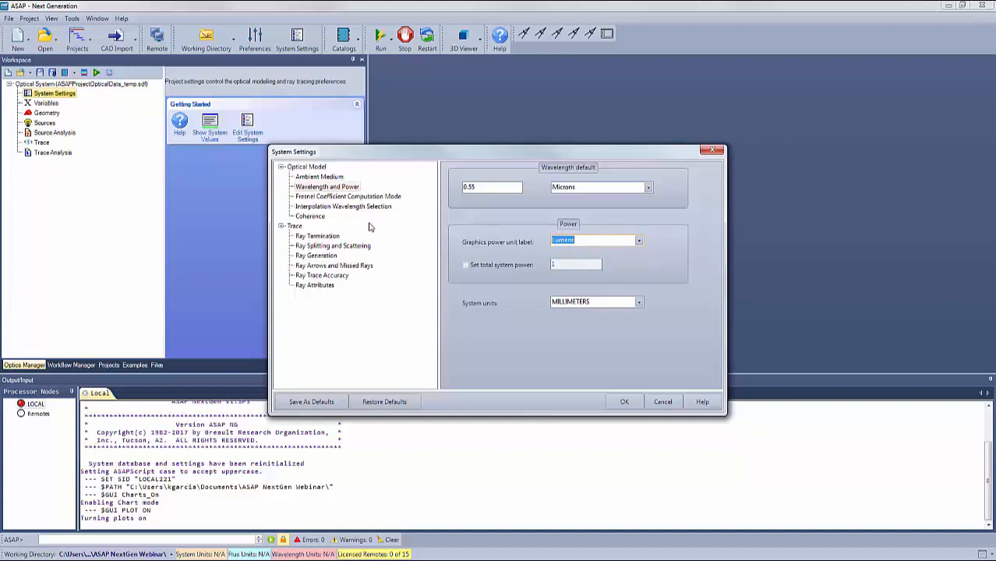
Step: Auto-generate 29 interpolation wavelengths from 0.4 to 0.75 and accept the system settings
{"action": "left_click", "coordinate": [331, 207]}
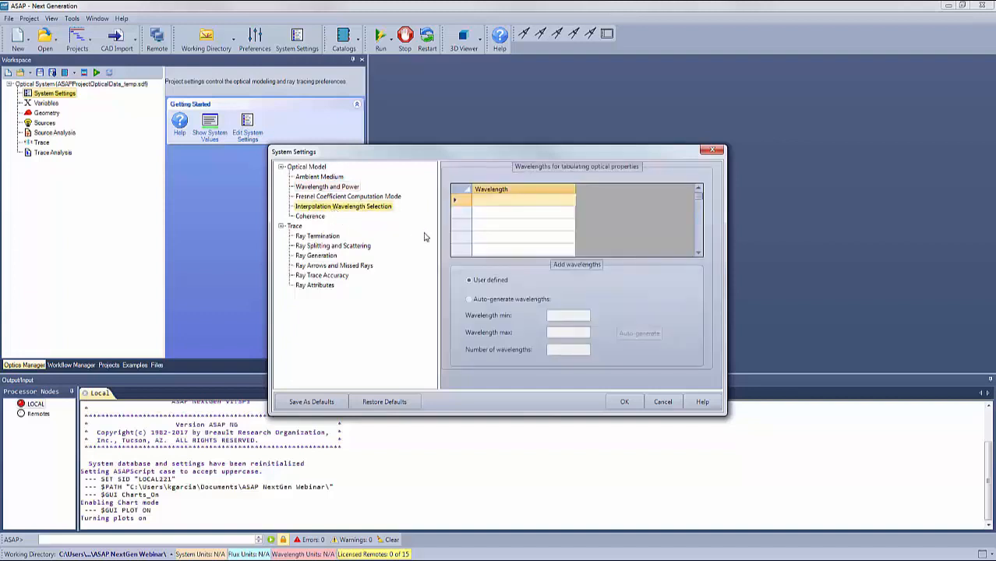
{"action": "left_click", "coordinate": [469, 300]}
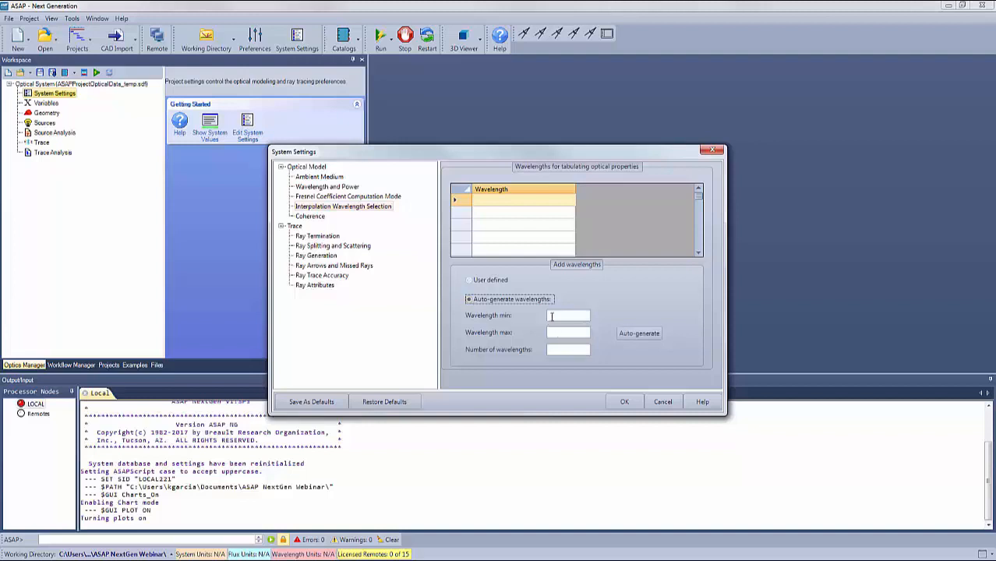
{"action": "left_click", "coordinate": [553, 315]}
{"action": "type", "text": "0.4"}
{"action": "left_click", "coordinate": [552, 332]}
{"action": "left_click", "coordinate": [551, 350]}
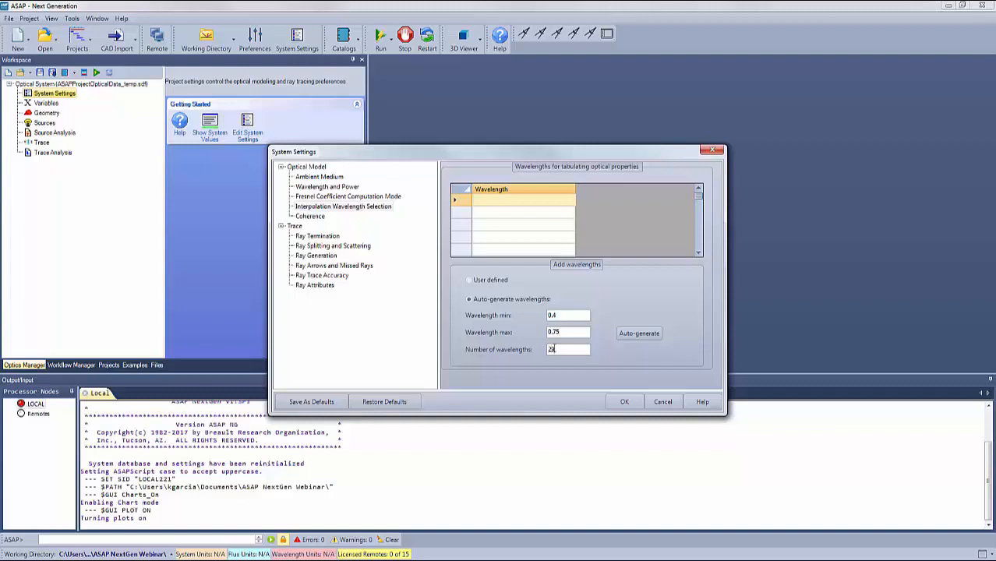
{"action": "left_click", "coordinate": [637, 337]}
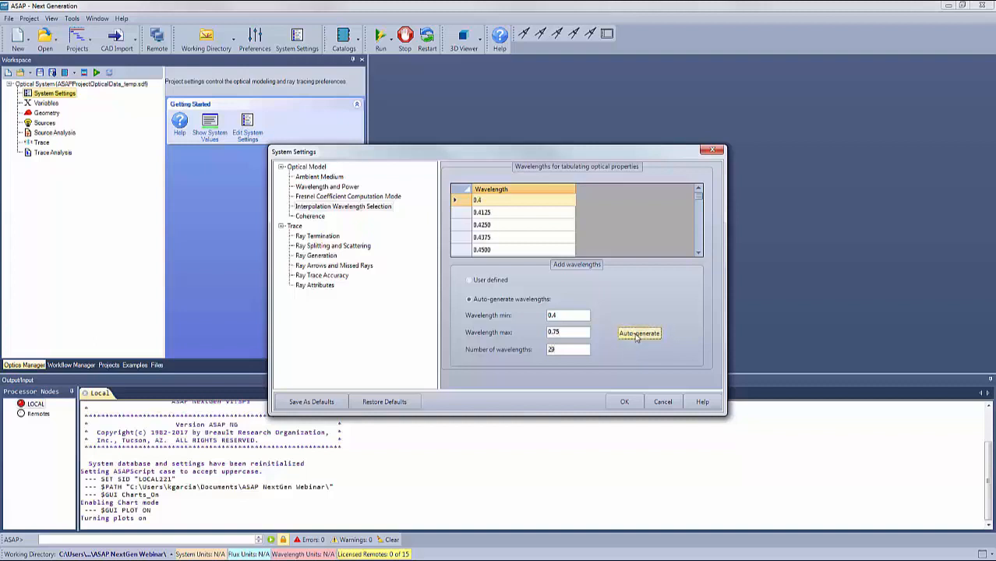
{"action": "left_click", "coordinate": [620, 401]}
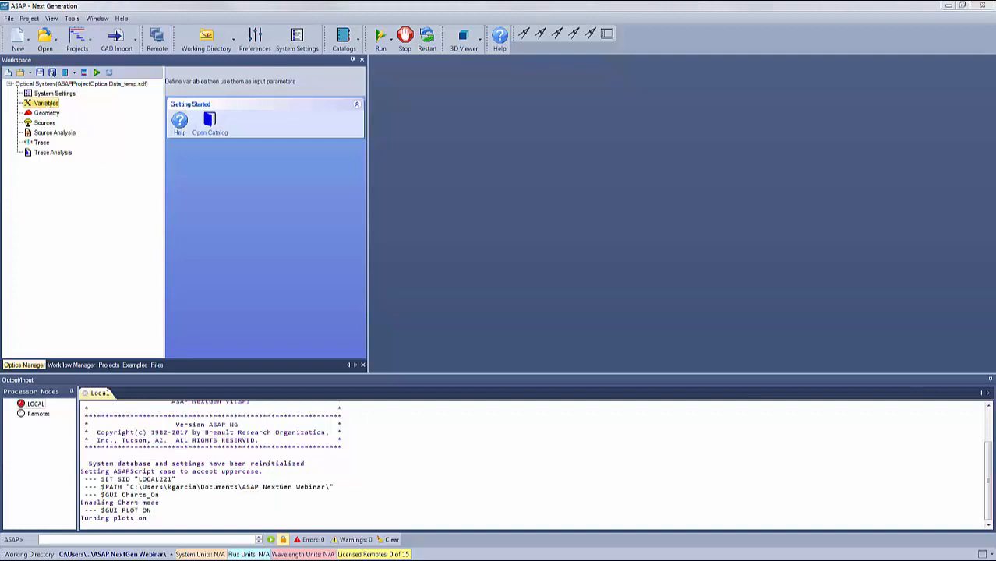
Step: Define a custom variable named PARA_RC with the value 4.2
{"action": "left_click_drag", "start_coordinate": [0, 69], "coordinate": [368, 142]}
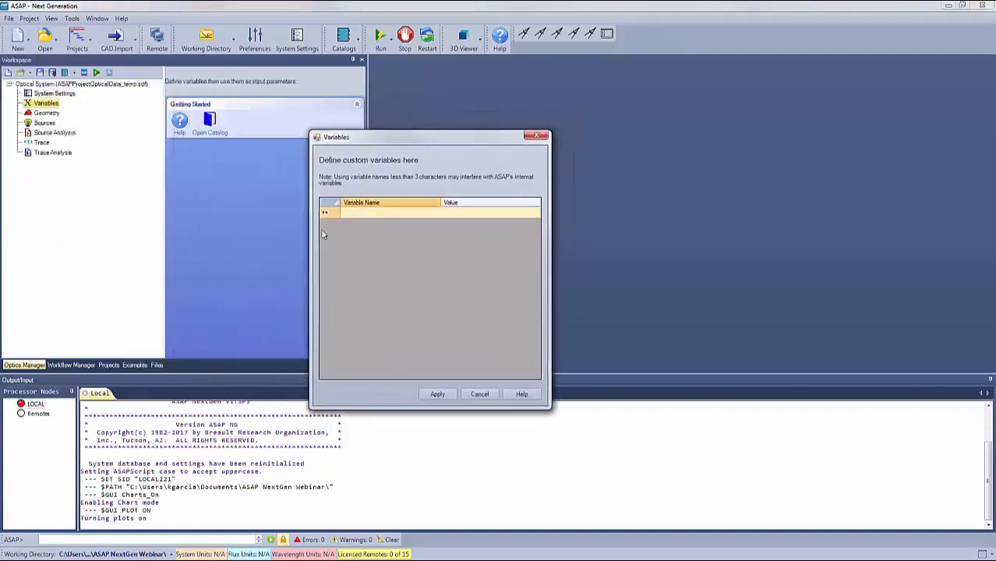
{"action": "left_click", "coordinate": [351, 212]}
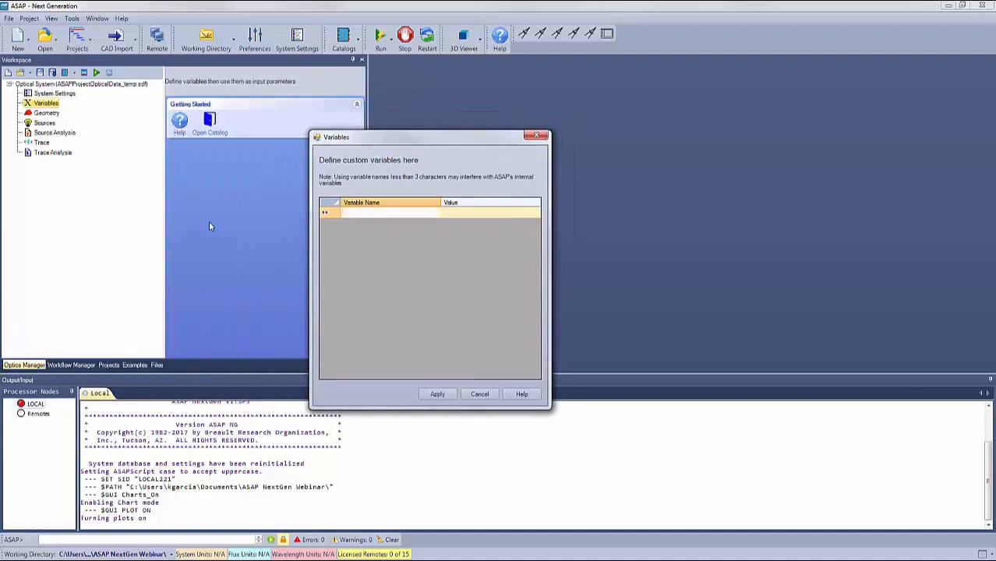
{"action": "type", "text": "PAR"}
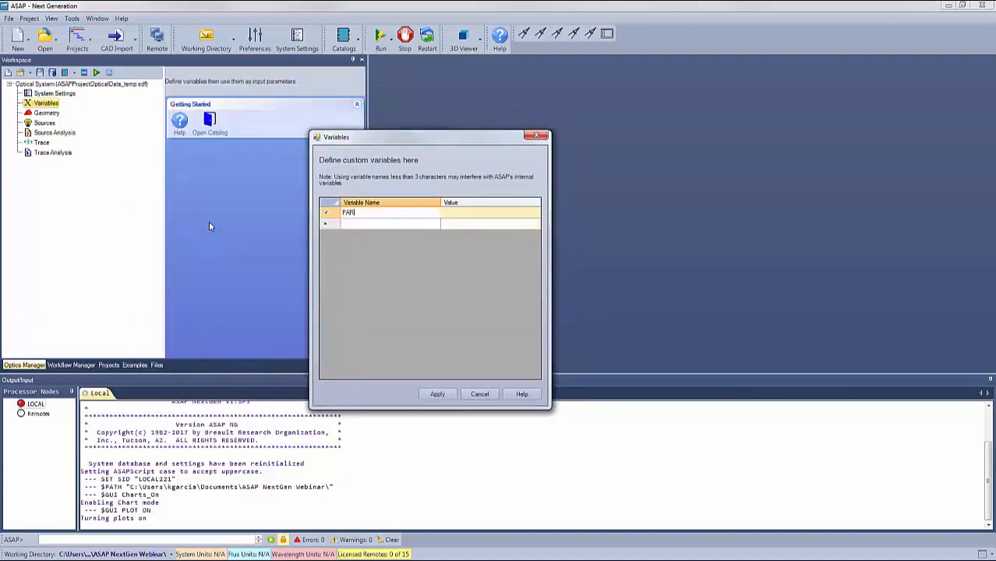
{"action": "type", "text": "A_RC"}
{"action": "left_click", "coordinate": [454, 217]}
{"action": "left_click", "coordinate": [456, 212]}
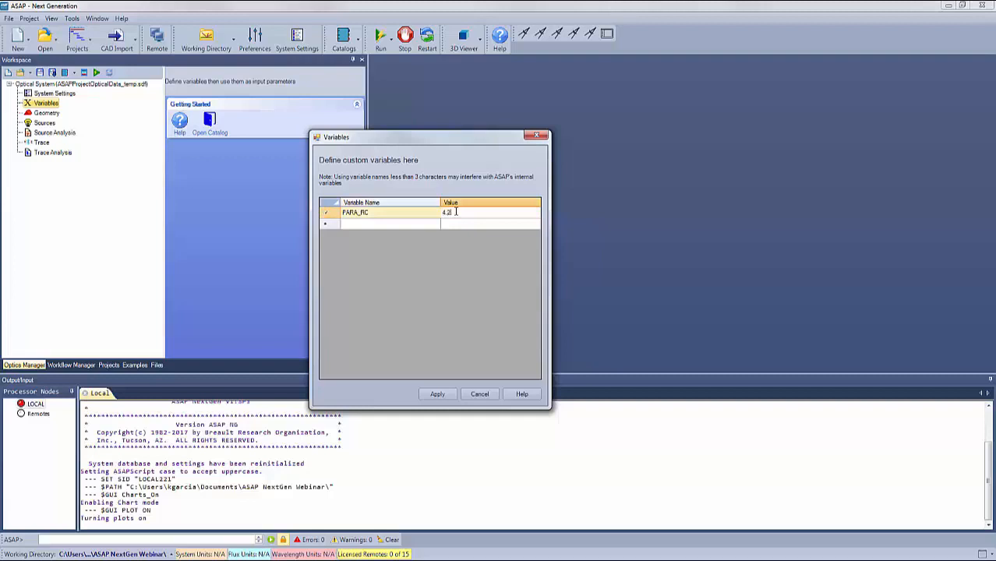
Step: Add a second custom variable named BASE_SD with the value 4.2
{"action": "left_click", "coordinate": [348, 226]}
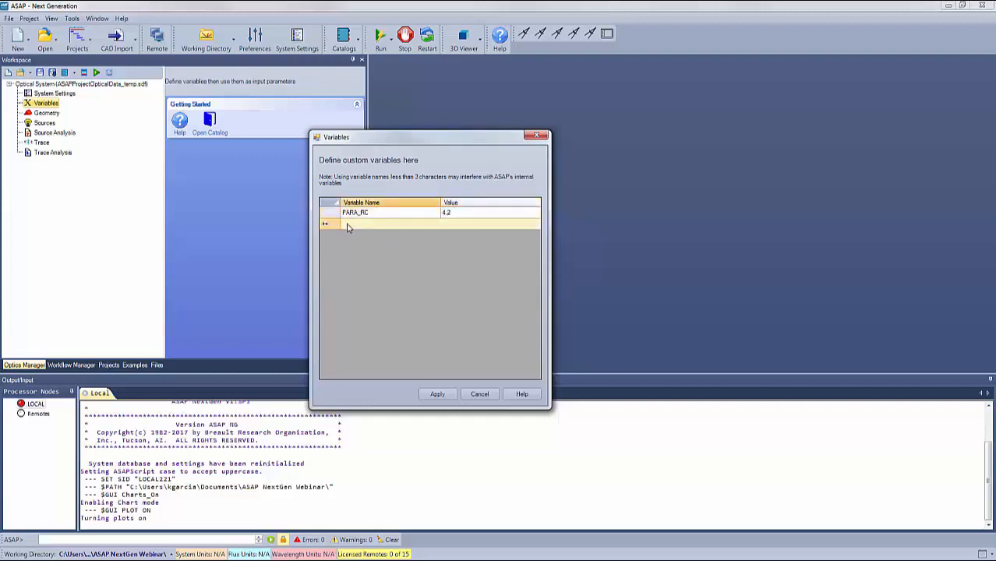
{"action": "left_click", "coordinate": [349, 225]}
{"action": "type", "text": "BA"}
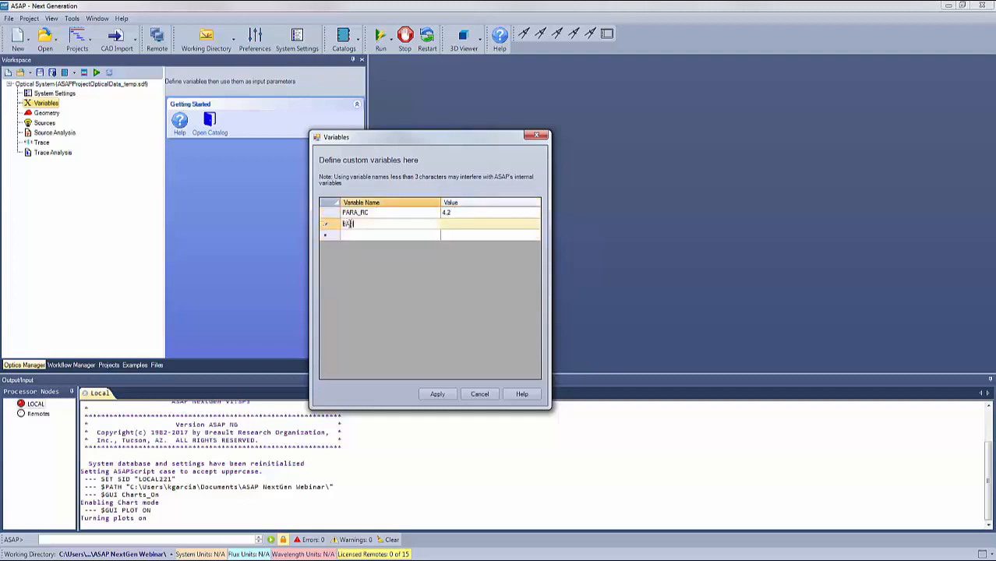
{"action": "type", "text": "SE_SD"}
{"action": "left_click", "coordinate": [453, 229]}
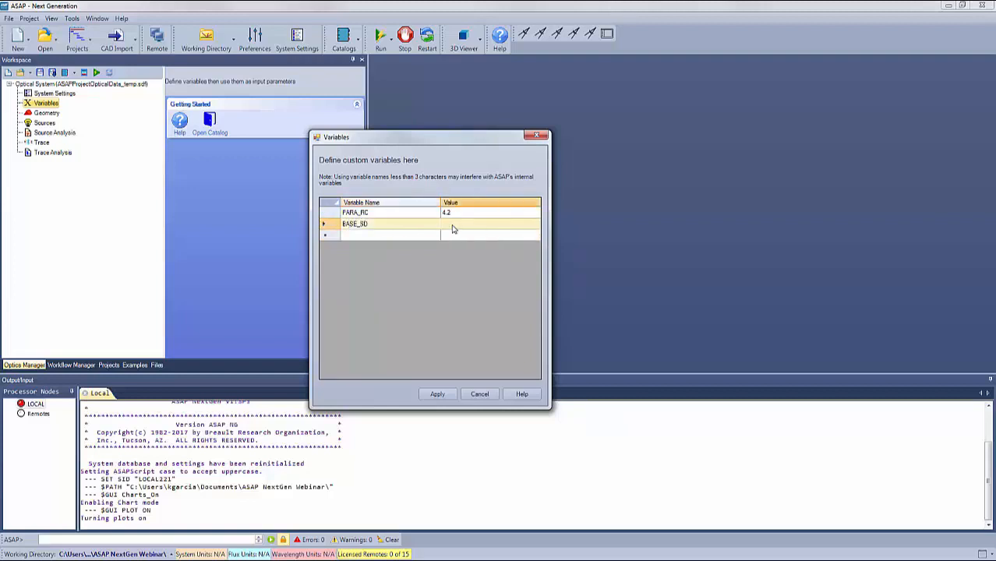
{"action": "left_click", "coordinate": [453, 229]}
{"action": "type", "text": "4.2"}
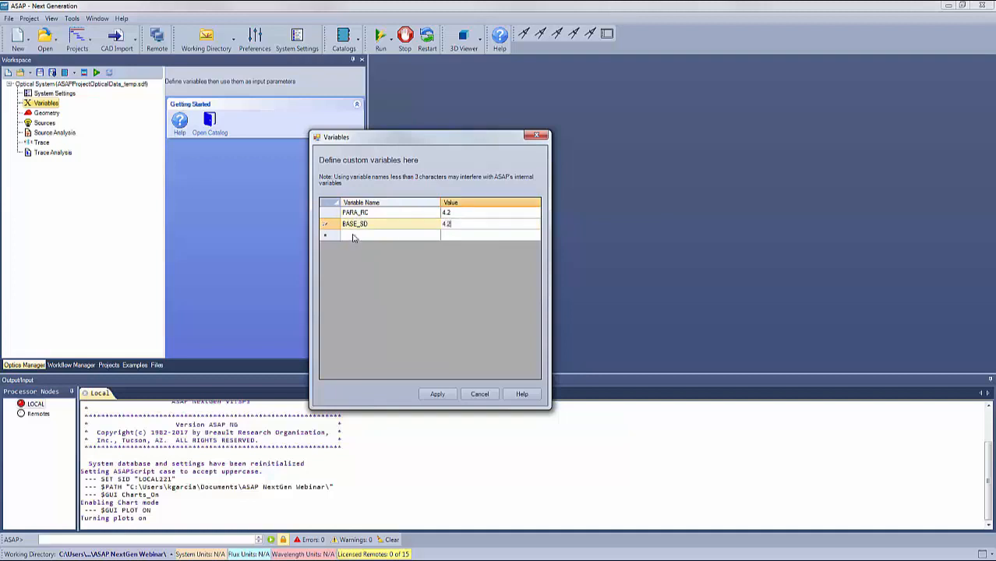
Step: Add a third custom variable named BASE_OR with its value and apply the variable definitions
{"action": "left_click", "coordinate": [350, 238]}
{"action": "left_click", "coordinate": [353, 234]}
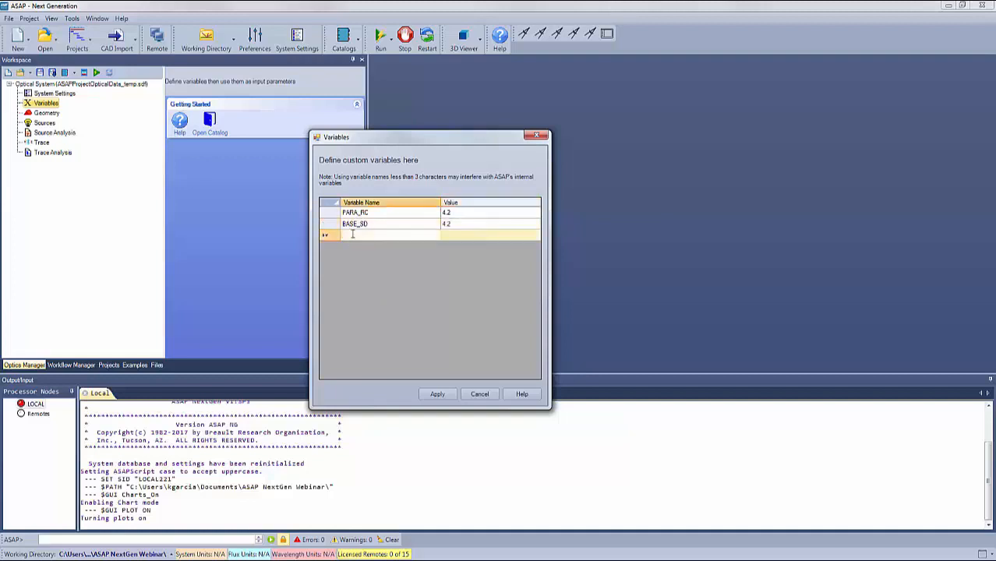
{"action": "type", "text": "BASE_"}
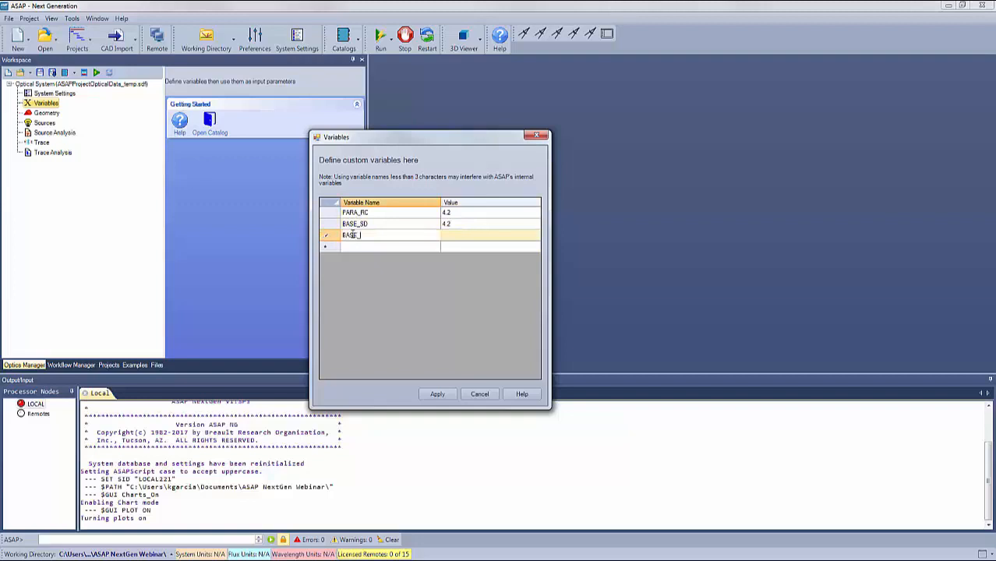
{"action": "type", "text": "OR"}
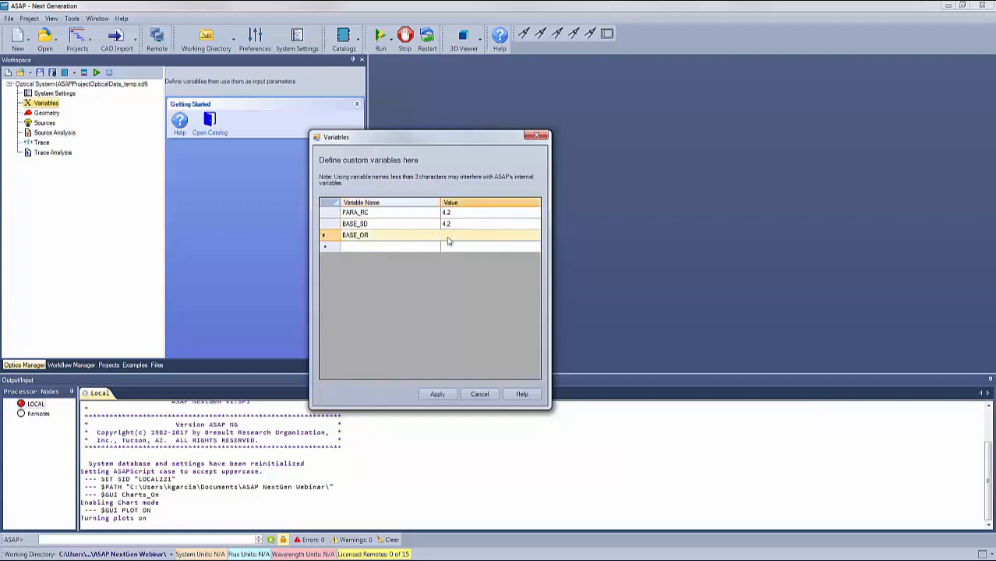
{"action": "left_click", "coordinate": [456, 236]}
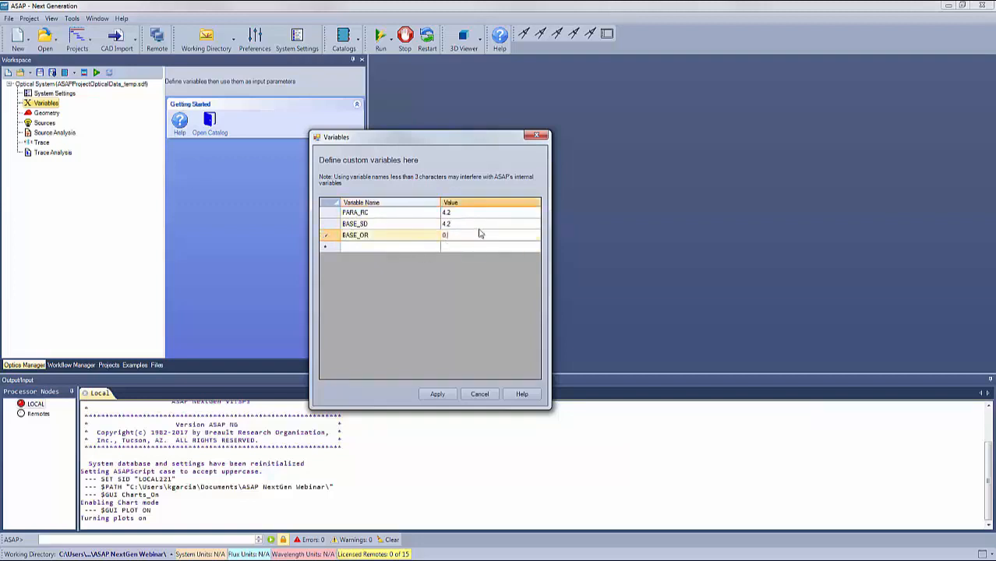
{"action": "left_click", "coordinate": [437, 395]}
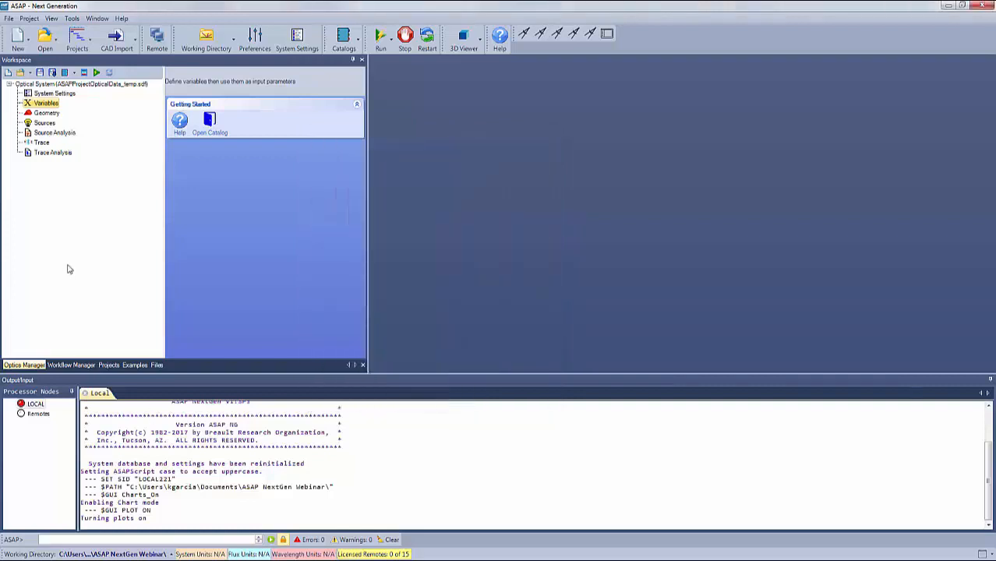
Step: Insert a new branch under Geometry and name it TIR
{"action": "left_click", "coordinate": [49, 114]}
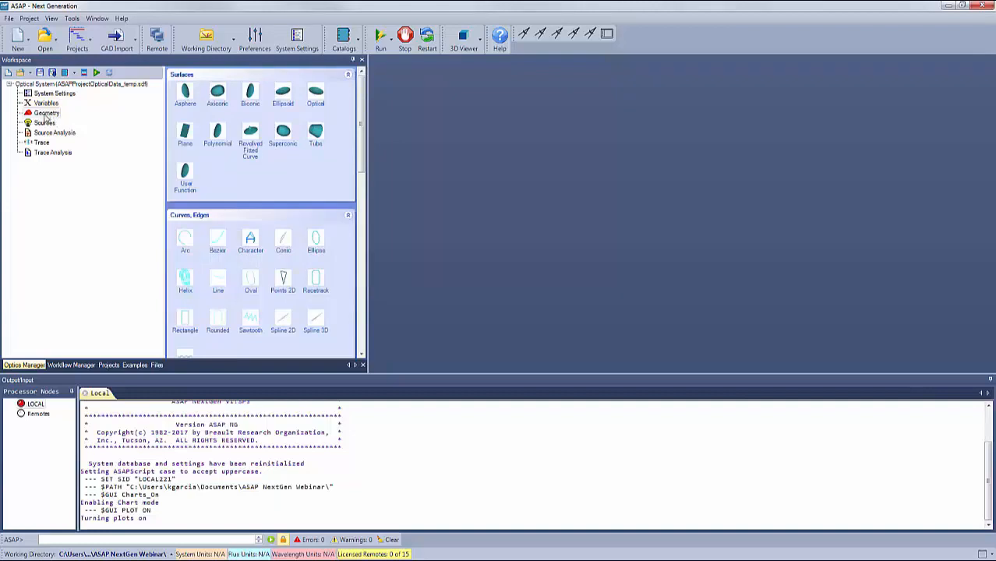
{"action": "right_click", "coordinate": [44, 117]}
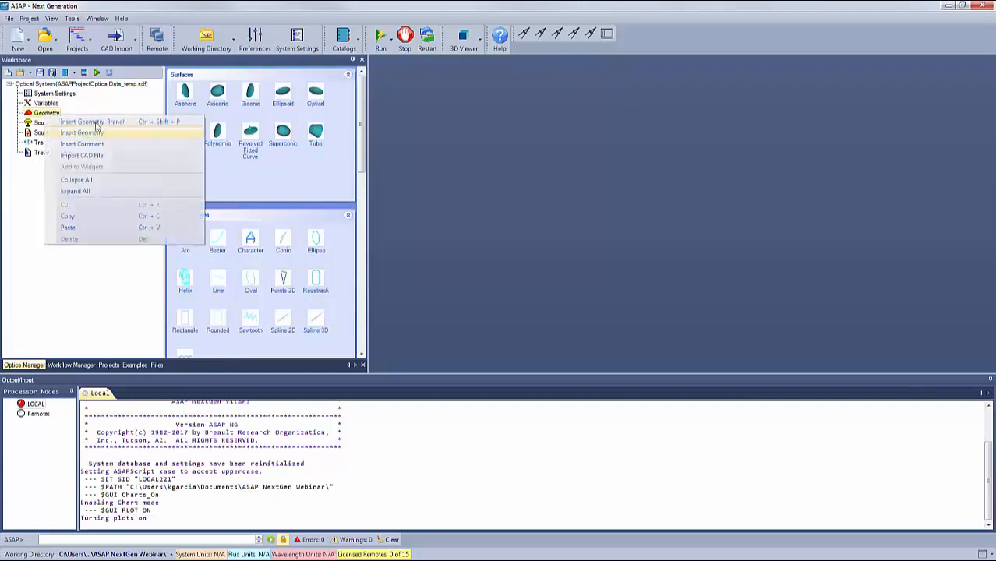
{"action": "left_click", "coordinate": [94, 126]}
{"action": "left_click", "coordinate": [57, 123]}
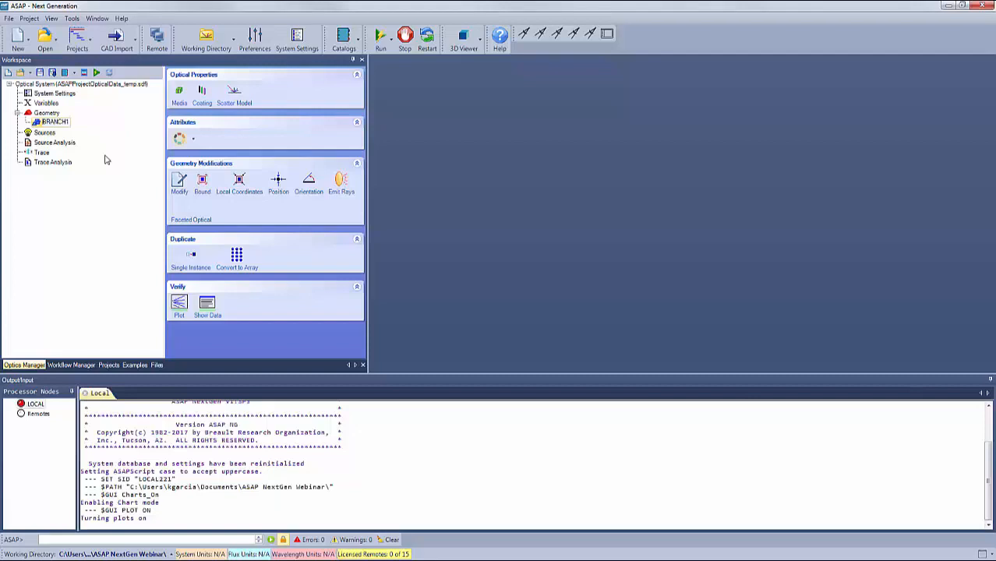
{"action": "key", "text": "BackSpace"}
{"action": "key", "text": "BackSpace"}
{"action": "key", "text": "BackSpace"}
{"action": "key", "text": "BackSpace"}
{"action": "key", "text": "BackSpace"}
{"action": "key", "text": "BackSpace"}
{"action": "key", "text": "BackSpace"}
{"action": "type", "text": "TIR"}
{"action": "key", "text": "Return"}
Step: Insert a sub-branch under the TIR geometry branch and name it INNER_LENS
{"action": "right_click", "coordinate": [49, 125]}
{"action": "left_click", "coordinate": [98, 134]}
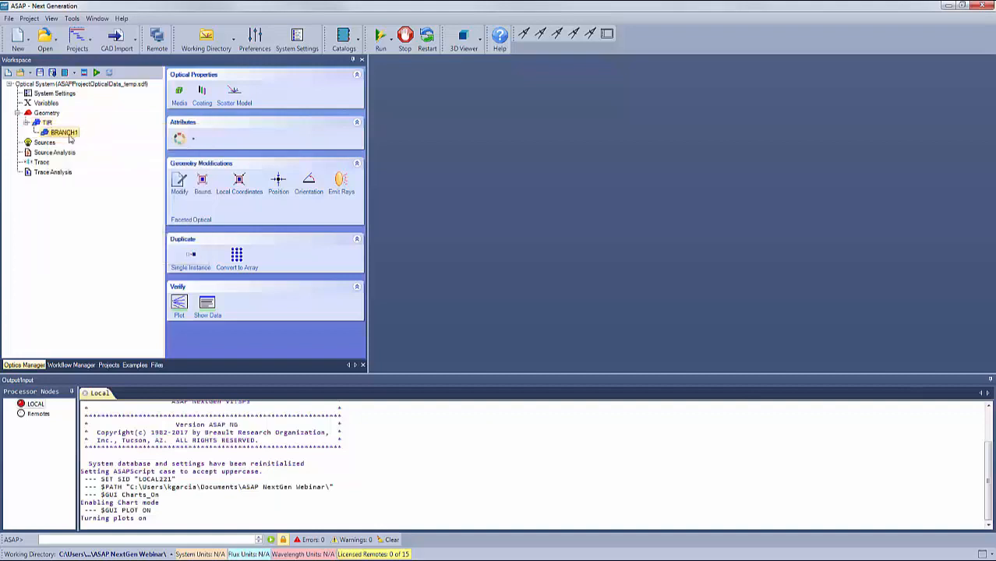
{"action": "left_click", "coordinate": [66, 133]}
{"action": "key", "text": "Delete"}
{"action": "type", "text": "INNER"}
{"action": "key", "text": "BackSpace"}
{"action": "type", "text": "ER_LENS"}
{"action": "left_click", "coordinate": [82, 144]}
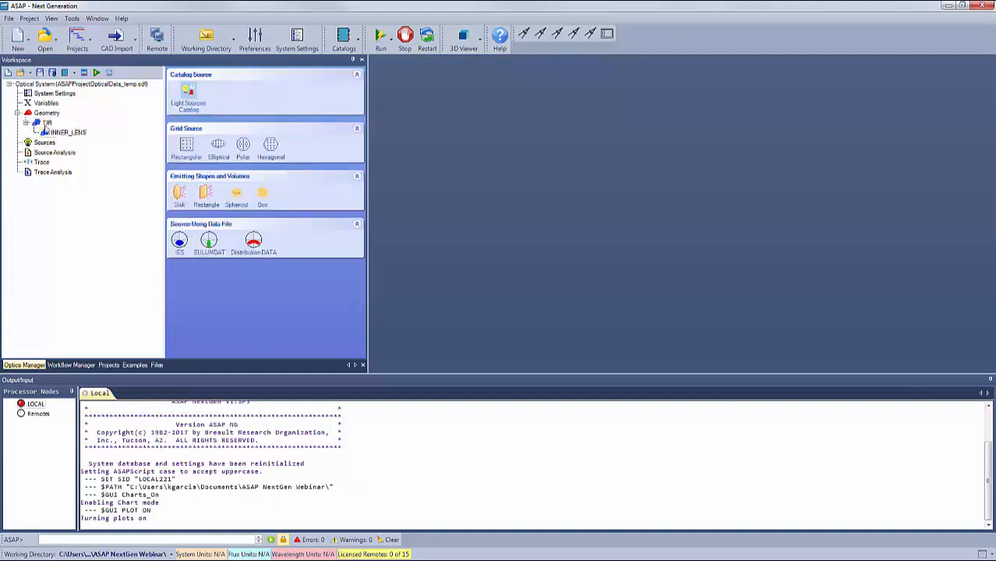
Step: Insert another sub-branch under TIR and name it PARABOLA
{"action": "left_click", "coordinate": [48, 123]}
{"action": "right_click", "coordinate": [49, 123]}
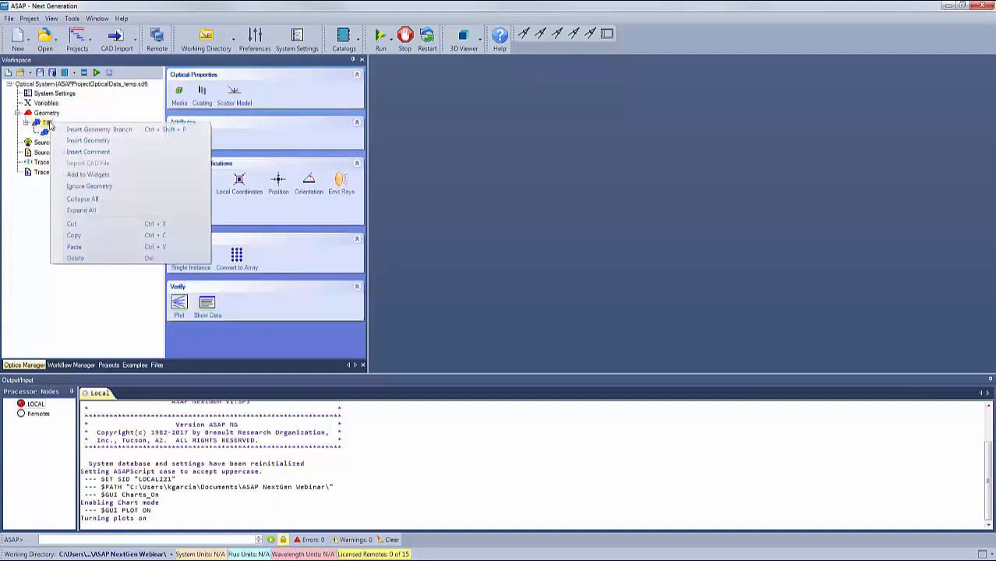
{"action": "left_click", "coordinate": [97, 135]}
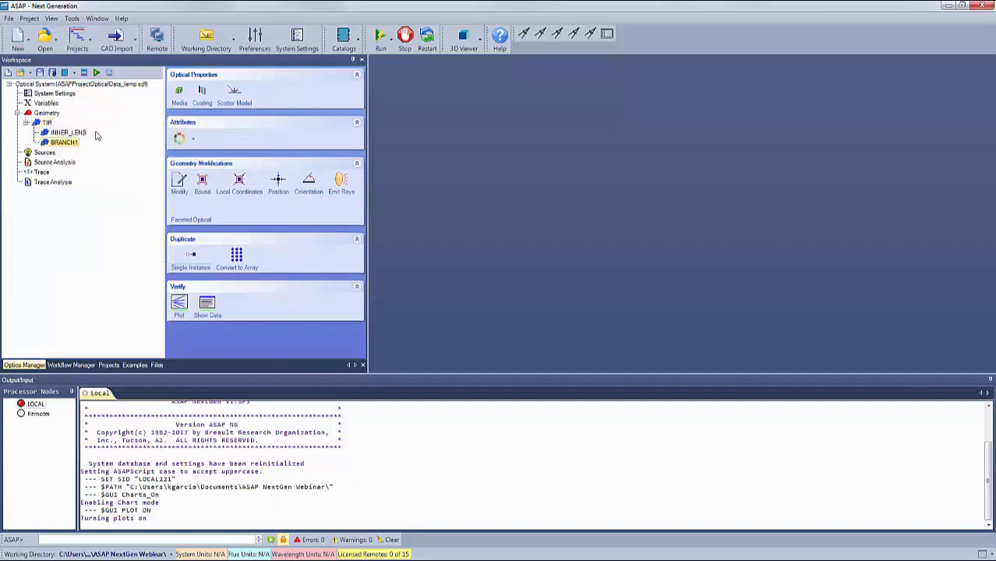
{"action": "type", "text": "PARABOLA"}
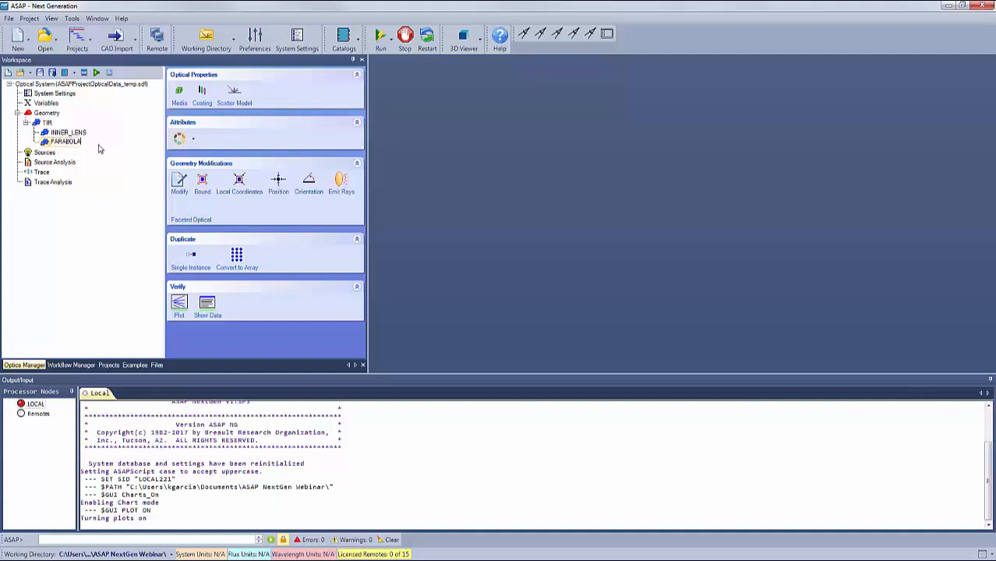
{"action": "key", "text": "Return"}
Step: Insert a third sub-branch under TIR and name it OUTER_LENS
{"action": "right_click", "coordinate": [47, 123]}
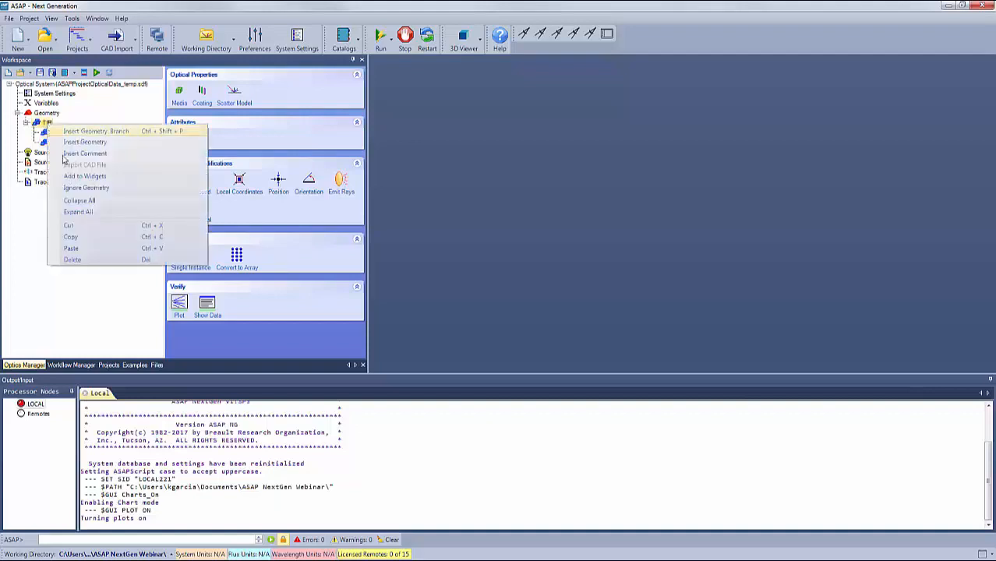
{"action": "left_click", "coordinate": [94, 142]}
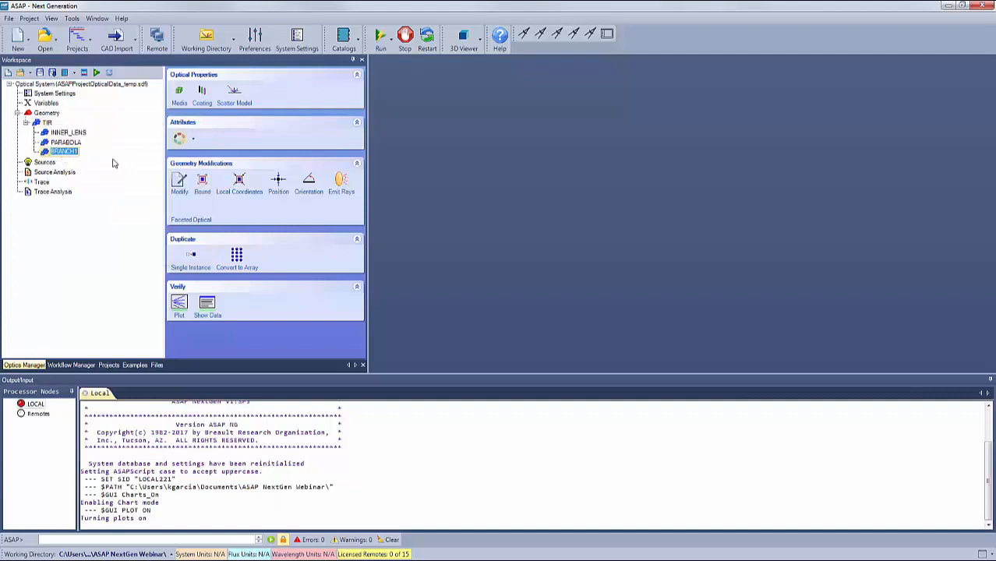
{"action": "type", "text": "OUTER_LENS"}
{"action": "key", "text": "Return"}
Step: Insert a branch named DETECTOR directly under Geometry, at the same level as TIR
{"action": "left_click", "coordinate": [48, 122]}
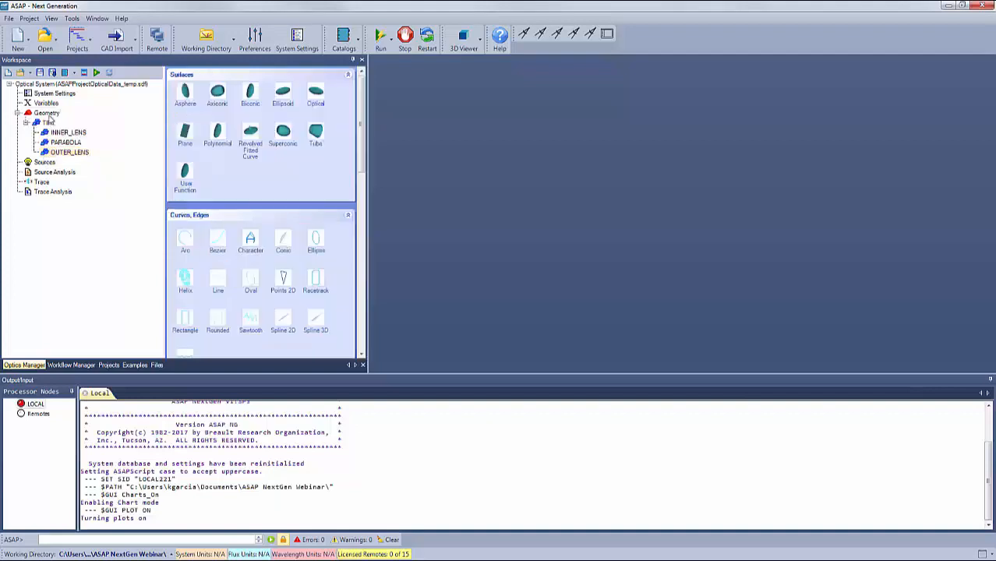
{"action": "right_click", "coordinate": [50, 121]}
{"action": "left_click", "coordinate": [76, 126]}
{"action": "type", "text": "DETECTOR"}
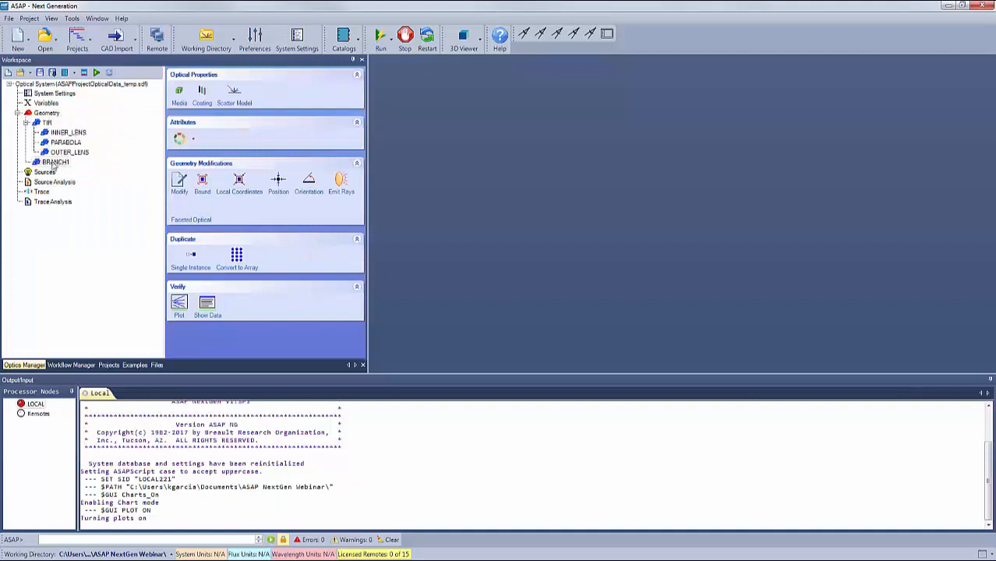
{"action": "key", "text": "Return"}
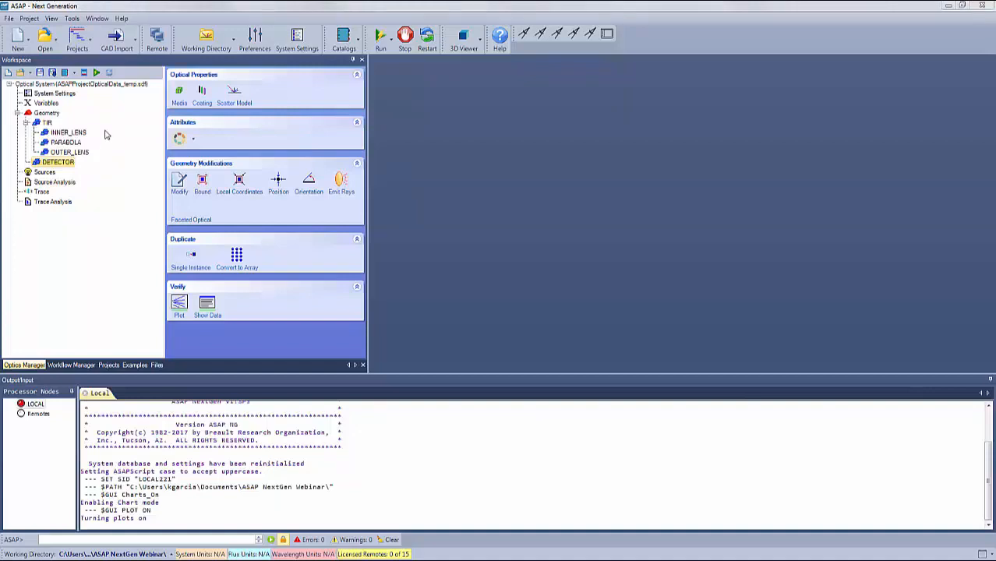
Step: Insert a plane surface named BASE under INNER_LENS, orthogonal to the Z axis at location 0, with an elliptical aperture
{"action": "left_click", "coordinate": [68, 134]}
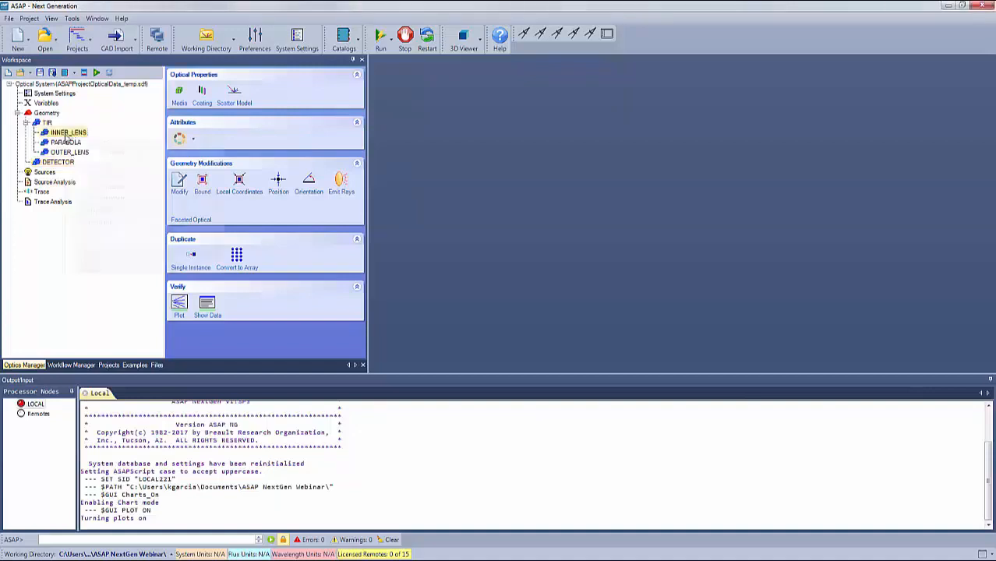
{"action": "right_click", "coordinate": [68, 137]}
{"action": "left_click", "coordinate": [97, 154]}
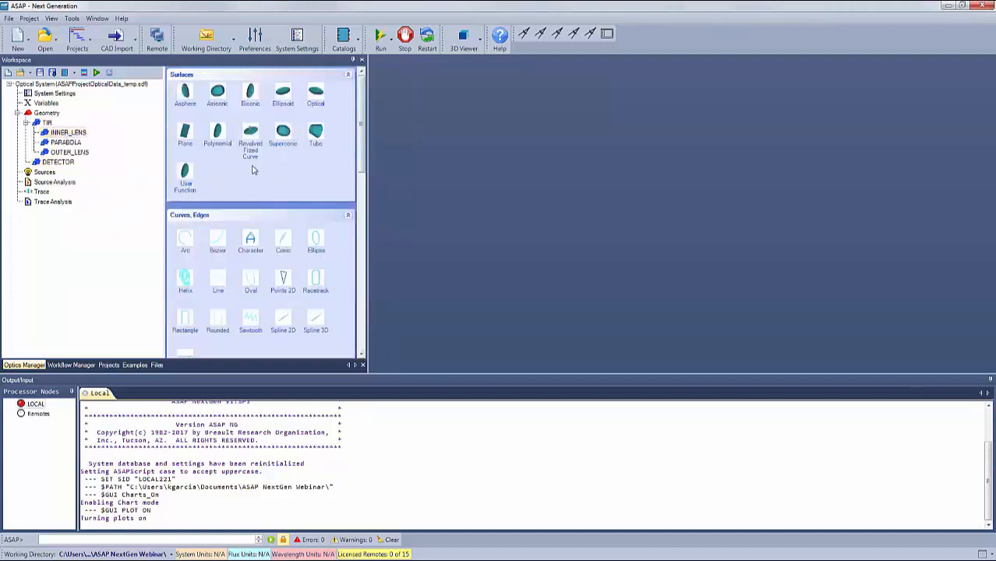
{"action": "left_click", "coordinate": [184, 132]}
{"action": "type", "text": "B"}
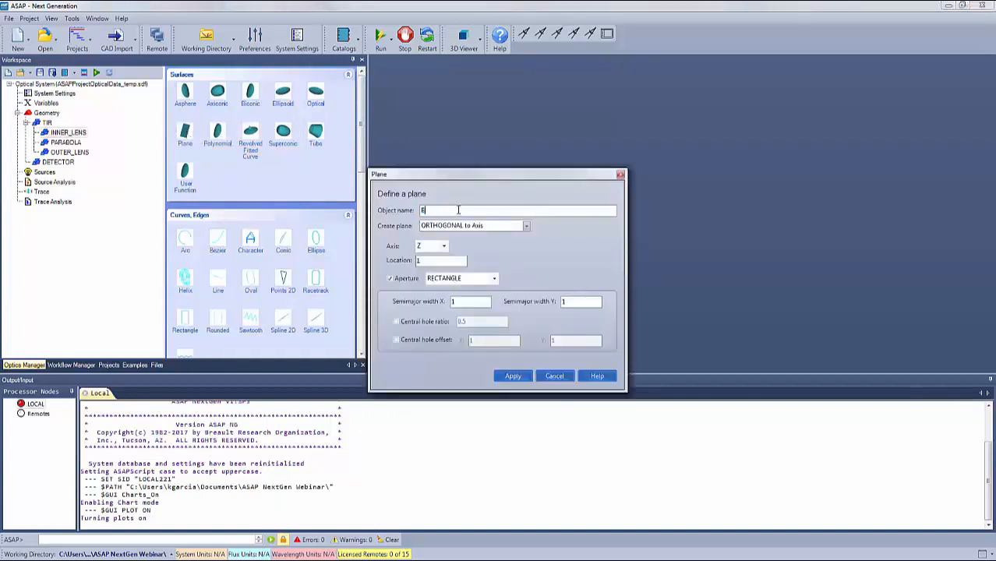
{"action": "type", "text": "ASE"}
{"action": "double_click", "coordinate": [425, 261]}
{"action": "left_click", "coordinate": [494, 279]}
{"action": "left_click", "coordinate": [452, 294]}
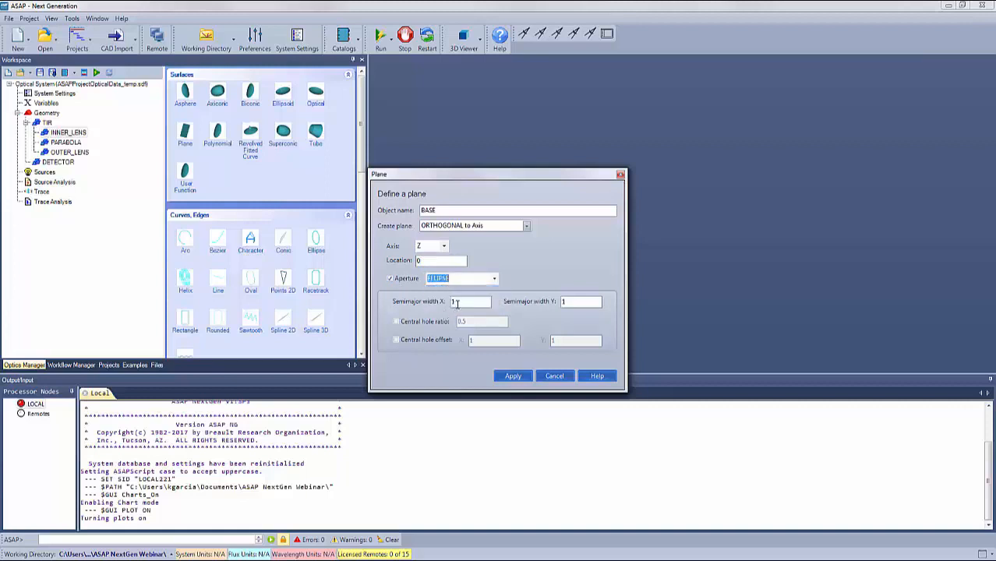
Step: Set both semimajor widths of the BASE plane to BASE_SD, enable a central hole ratio of BASE_OR, and create the plane
{"action": "double_click", "coordinate": [456, 302]}
{"action": "type", "text": "BASE_SD"}
{"action": "double_click", "coordinate": [573, 301]}
{"action": "type", "text": "BAS"}
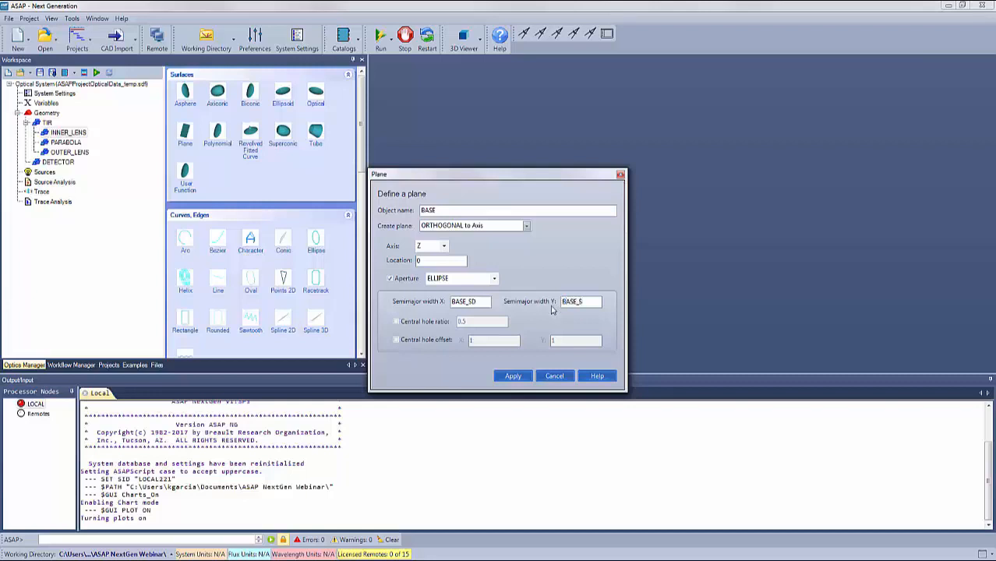
{"action": "left_click", "coordinate": [396, 322]}
{"action": "left_click_drag", "start_coordinate": [472, 322], "coordinate": [447, 325]}
{"action": "type", "text": "BAS"}
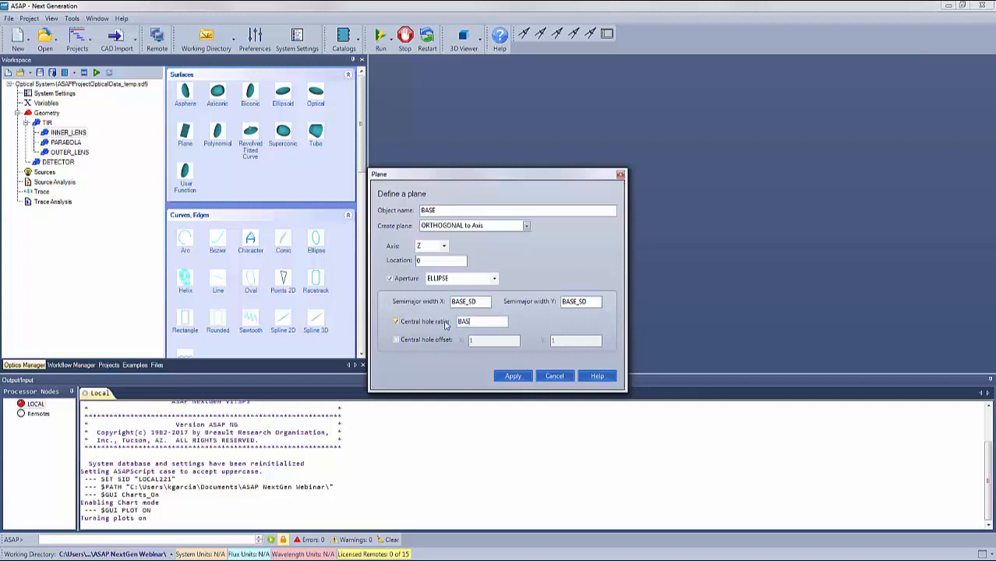
{"action": "type", "text": "E_OR"}
{"action": "left_click", "coordinate": [511, 375]}
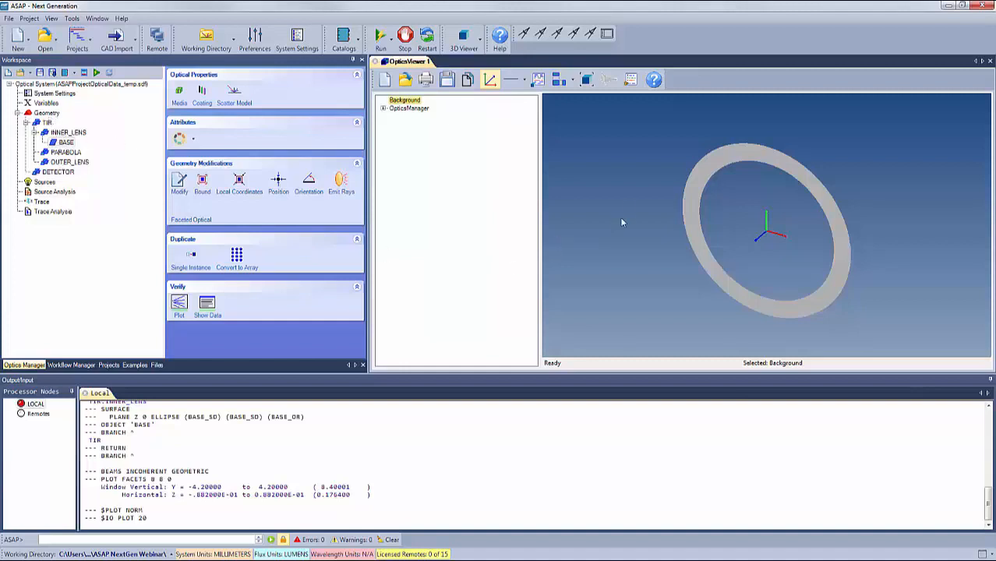
{"action": "mouse_move", "coordinate": [642, 210]}
{"action": "left_mouse_down"}
{"action": "mouse_move", "coordinate": [578, 214]}
{"action": "mouse_move", "coordinate": [658, 210]}
{"action": "mouse_move", "coordinate": [564, 206]}
{"action": "mouse_move", "coordinate": [638, 202]}
{"action": "left_mouse_up"}
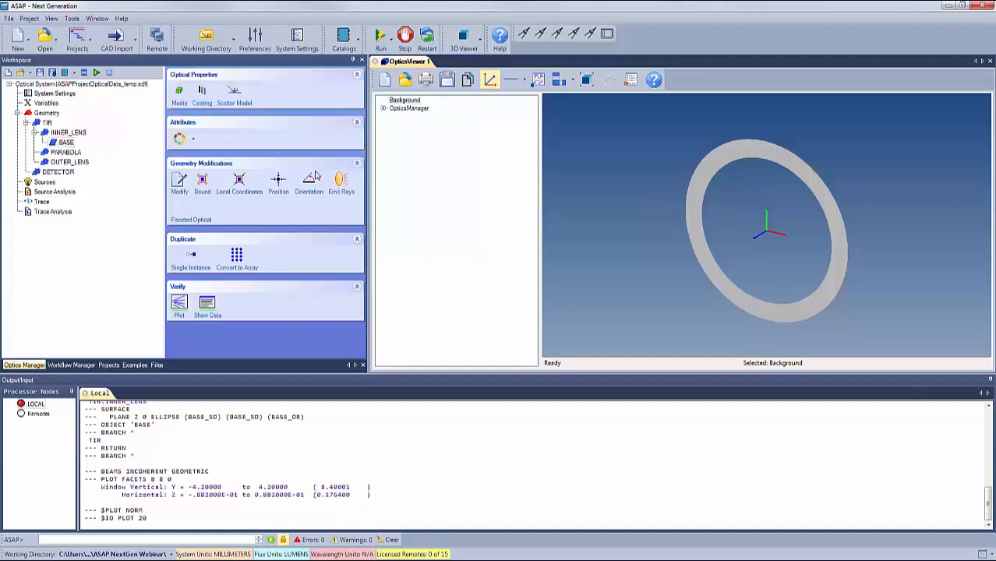
Step: Assign PCARB from the Plastics media catalog as medium 2 of the BASE plane, reviewing its media data before applying
{"action": "left_click", "coordinate": [178, 95]}
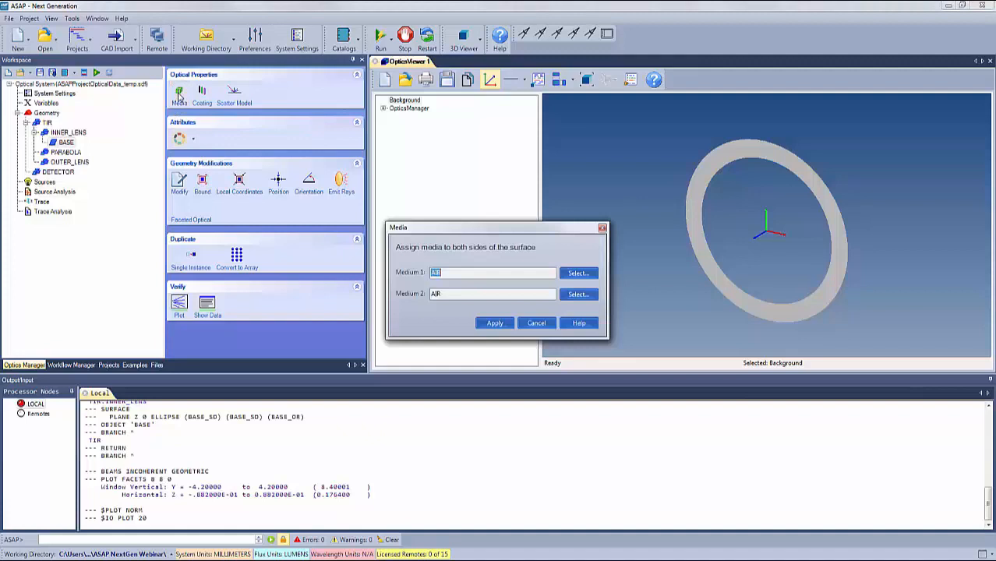
{"action": "left_click", "coordinate": [577, 296]}
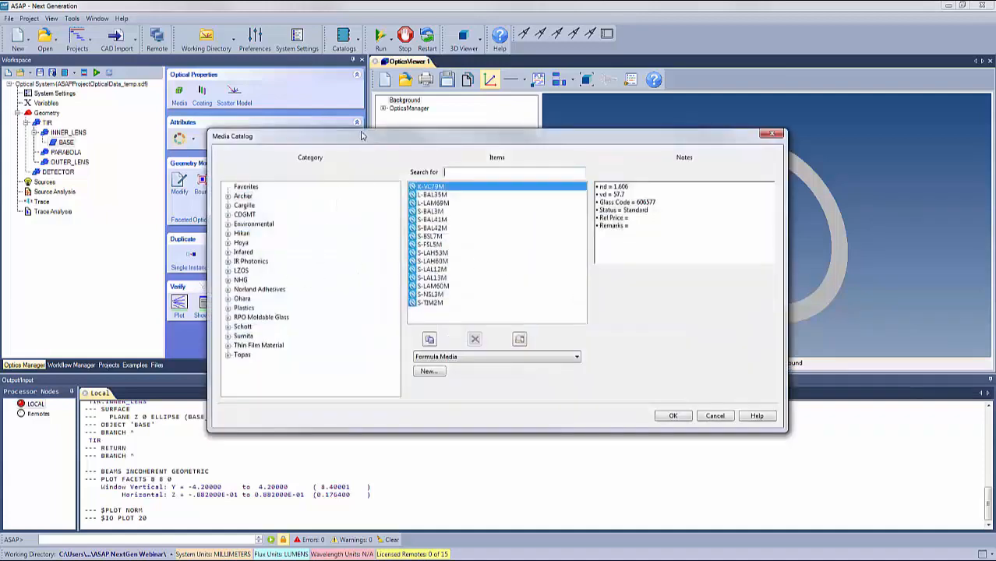
{"action": "left_click_drag", "start_coordinate": [361, 135], "coordinate": [350, 126]}
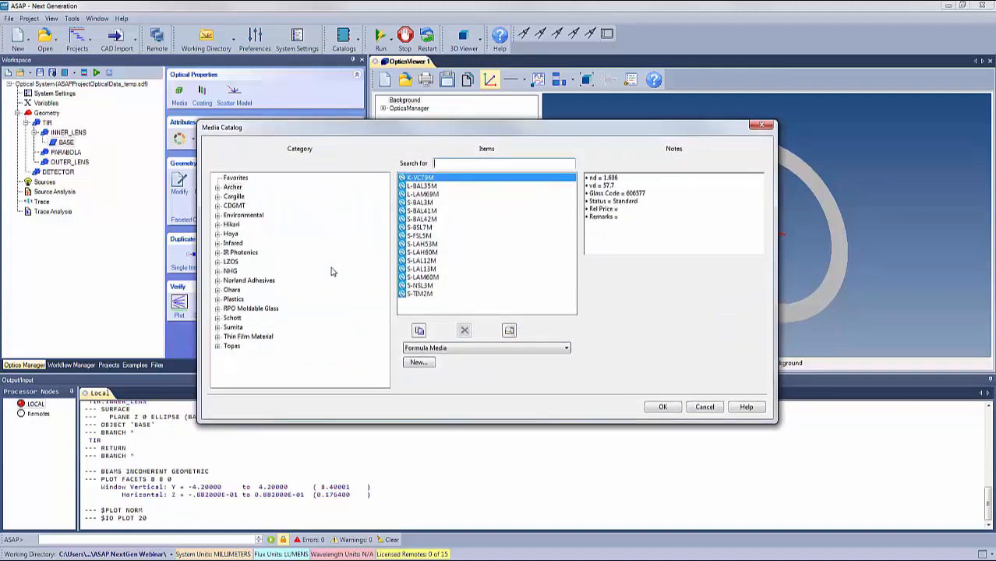
{"action": "left_click", "coordinate": [218, 300]}
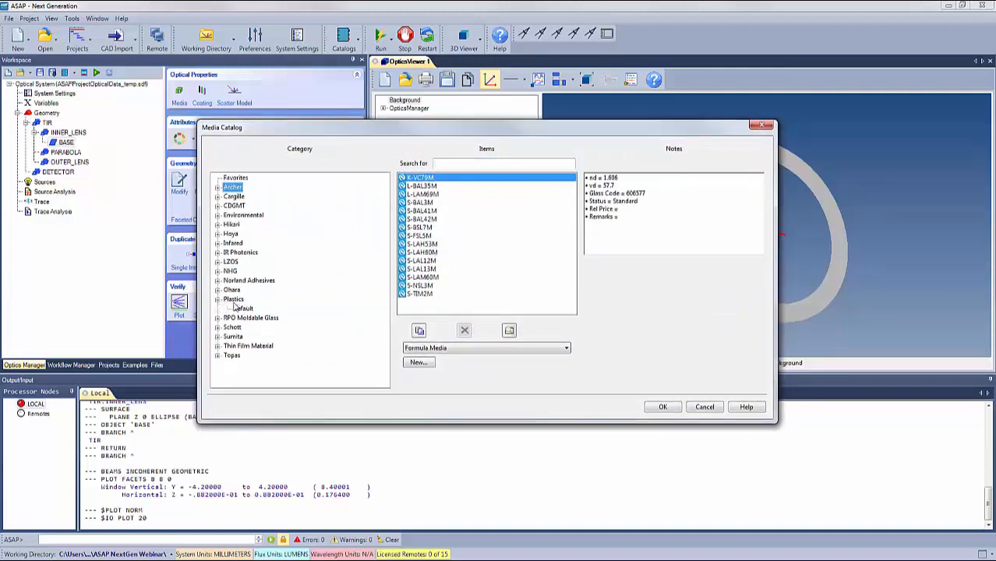
{"action": "left_click", "coordinate": [233, 300]}
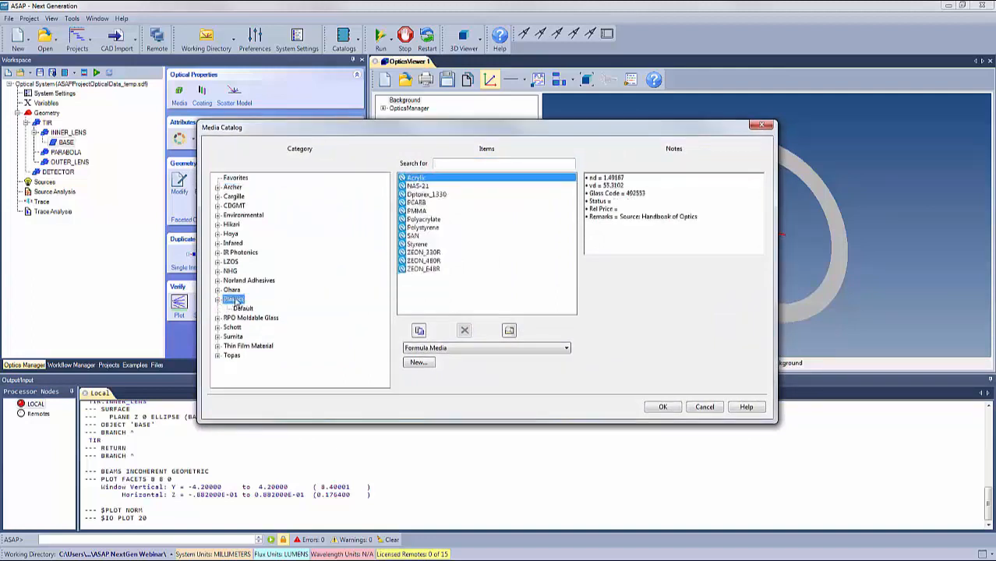
{"action": "left_click", "coordinate": [417, 202]}
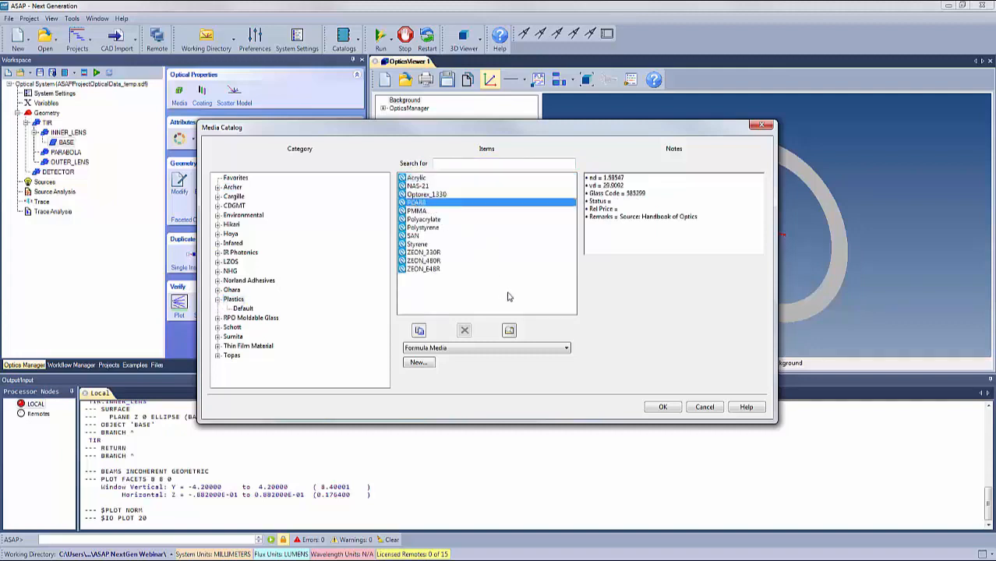
{"action": "left_click", "coordinate": [509, 332]}
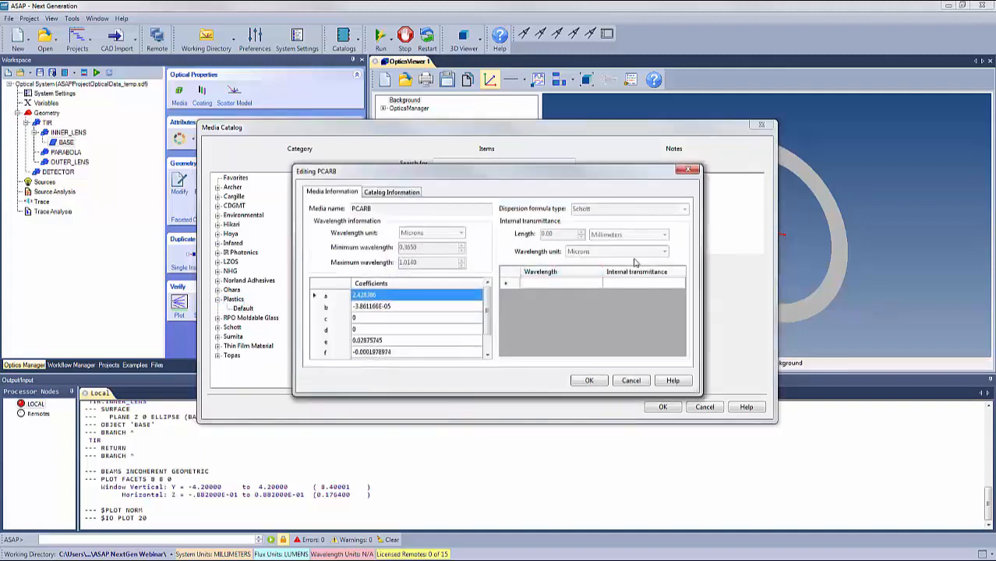
{"action": "left_click", "coordinate": [631, 381]}
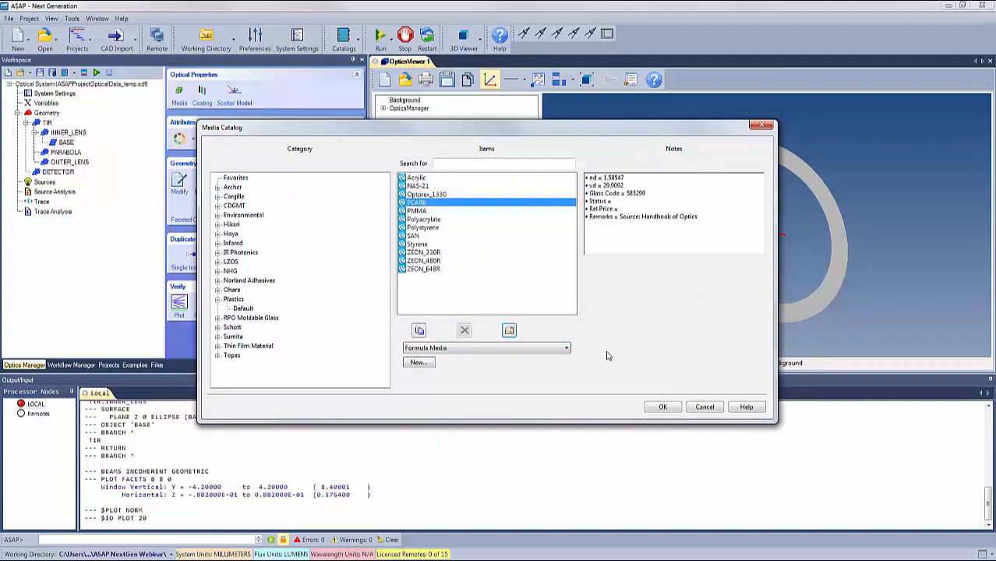
{"action": "left_click", "coordinate": [660, 406]}
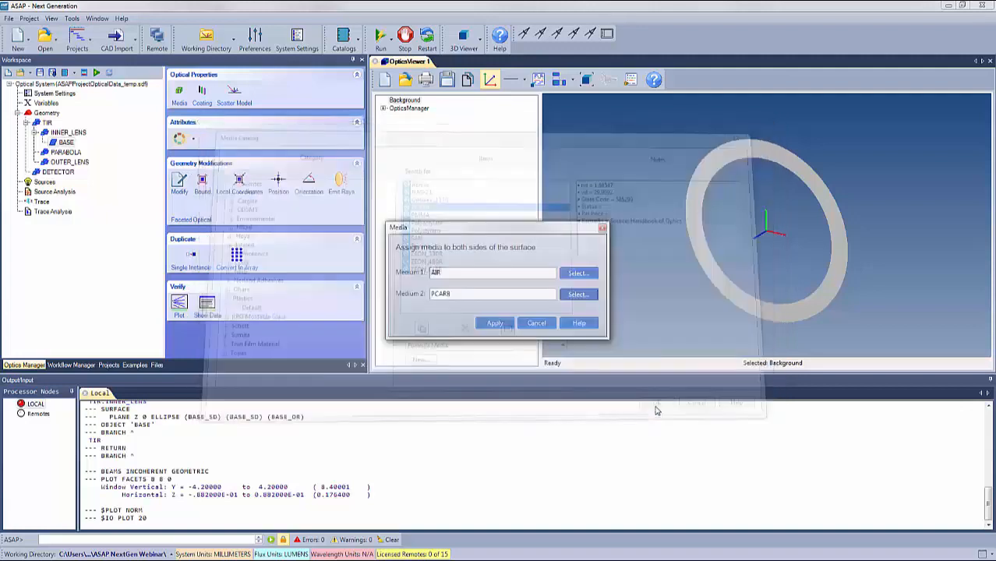
{"action": "left_click", "coordinate": [494, 325]}
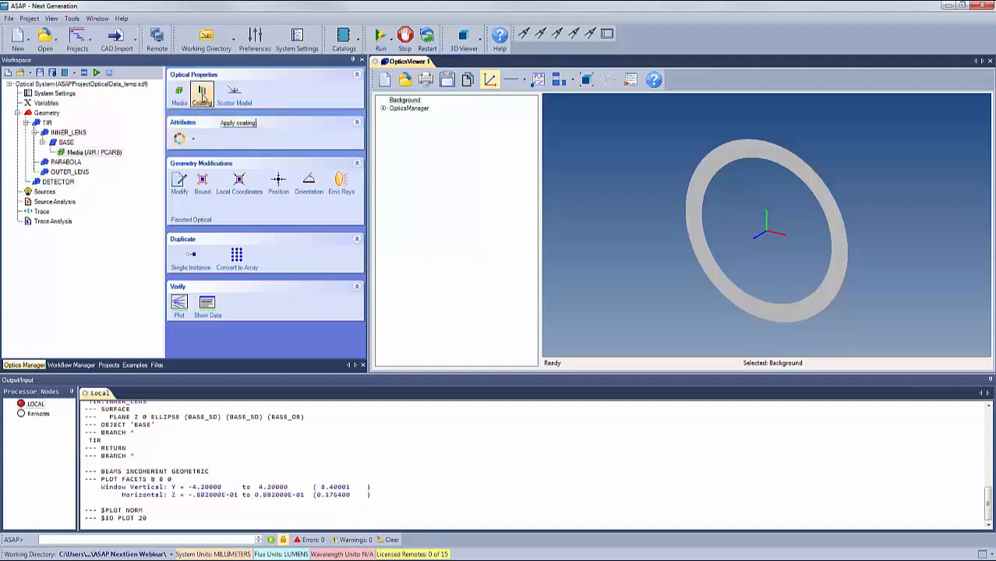
Step: Start a coating assignment for the BASE plane and examine the layer definition of the quarter-wave anti-reflection coating in the coatings catalog
{"action": "left_click", "coordinate": [203, 95]}
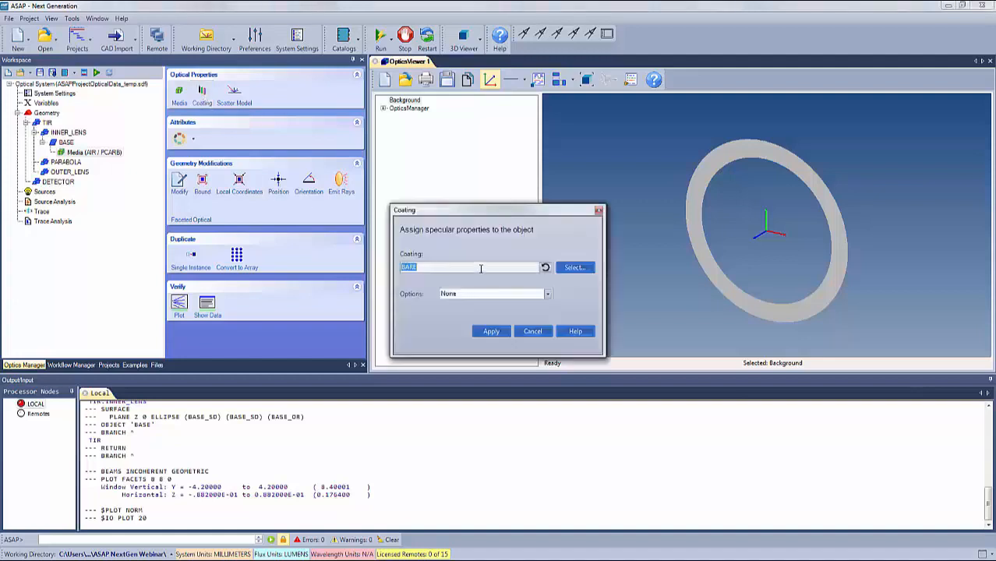
{"action": "left_click", "coordinate": [574, 268]}
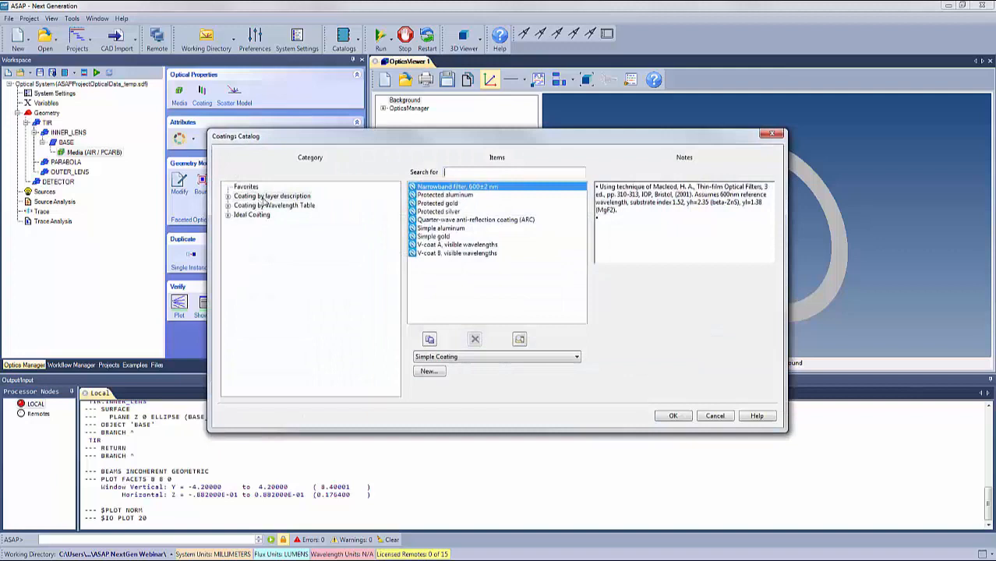
{"action": "left_click", "coordinate": [228, 196]}
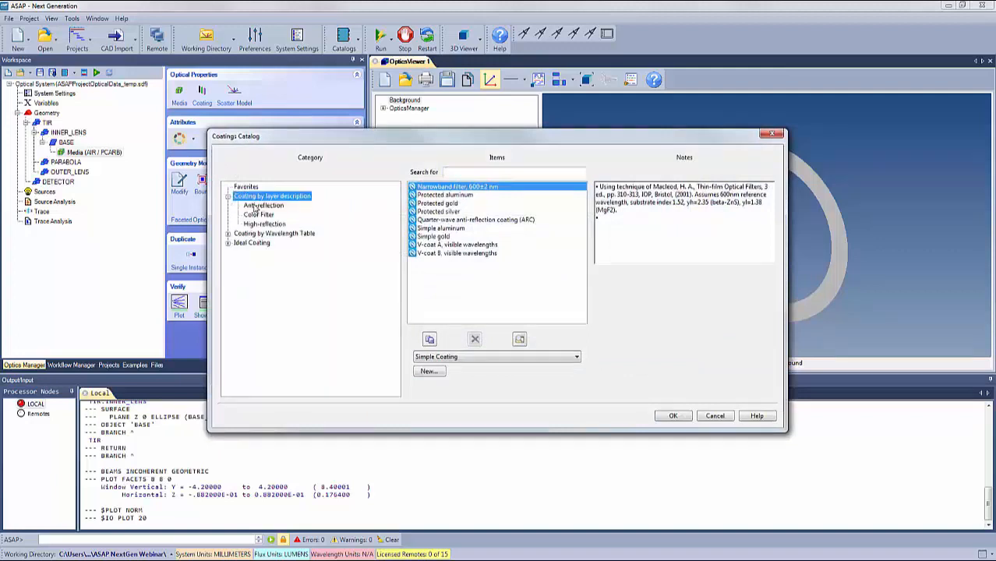
{"action": "left_click", "coordinate": [254, 206]}
{"action": "left_click", "coordinate": [521, 340]}
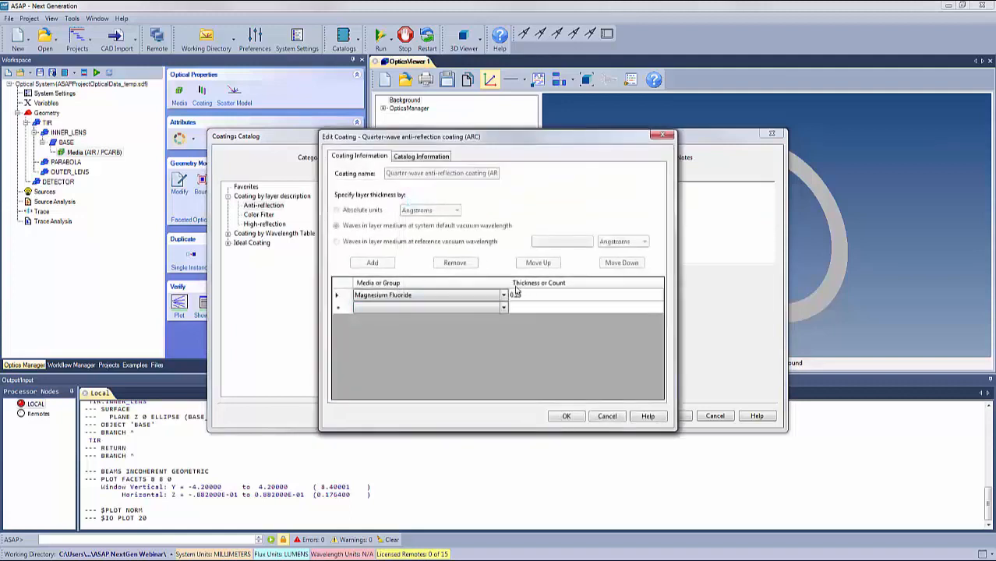
{"action": "left_click", "coordinate": [605, 416]}
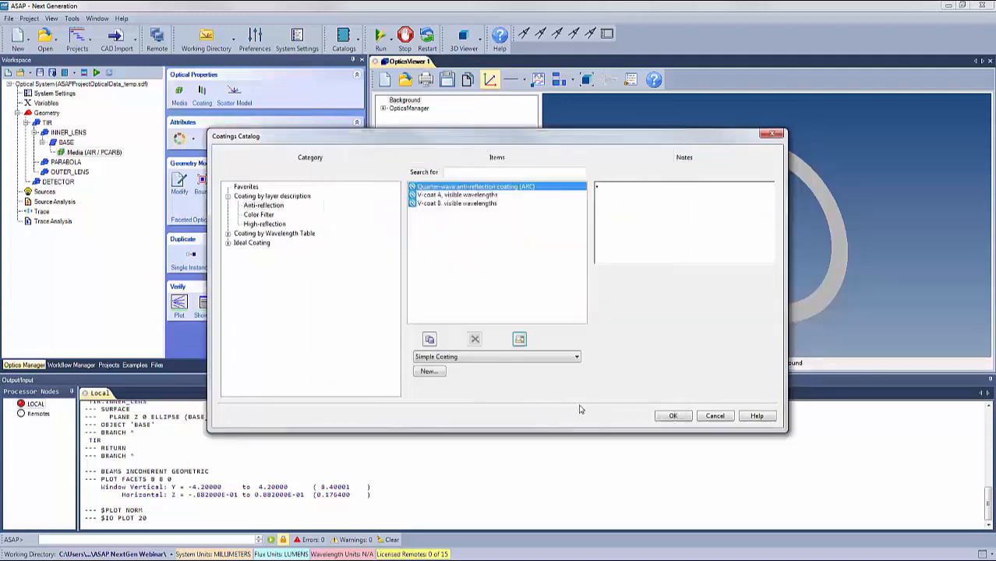
Step: Try out digitizing TR data for a new simple coating from the image TRANS_COATING_RED_YELLOW.bmp, and leave the coatings catalog without saving
{"action": "left_click", "coordinate": [428, 372]}
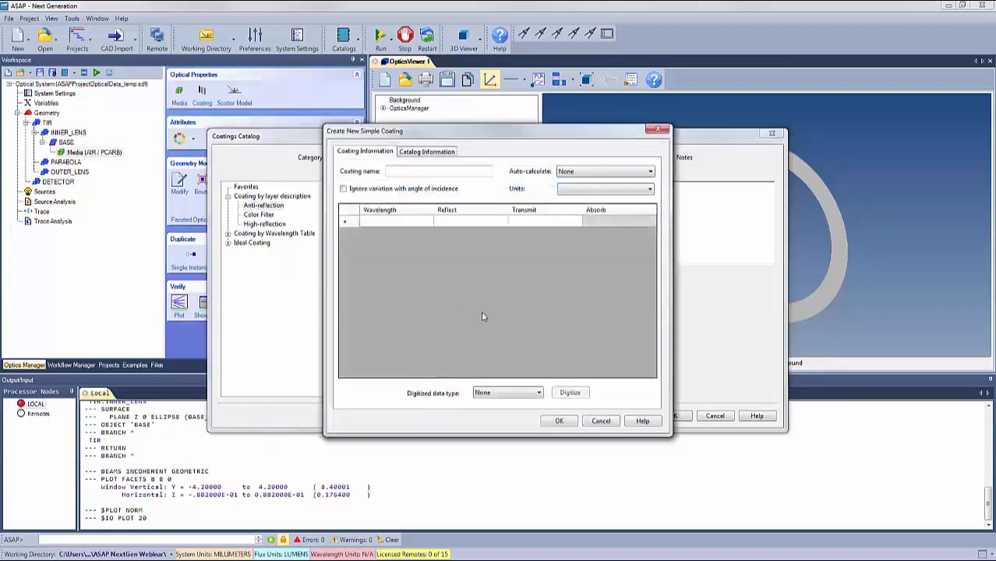
{"action": "left_click", "coordinate": [605, 422]}
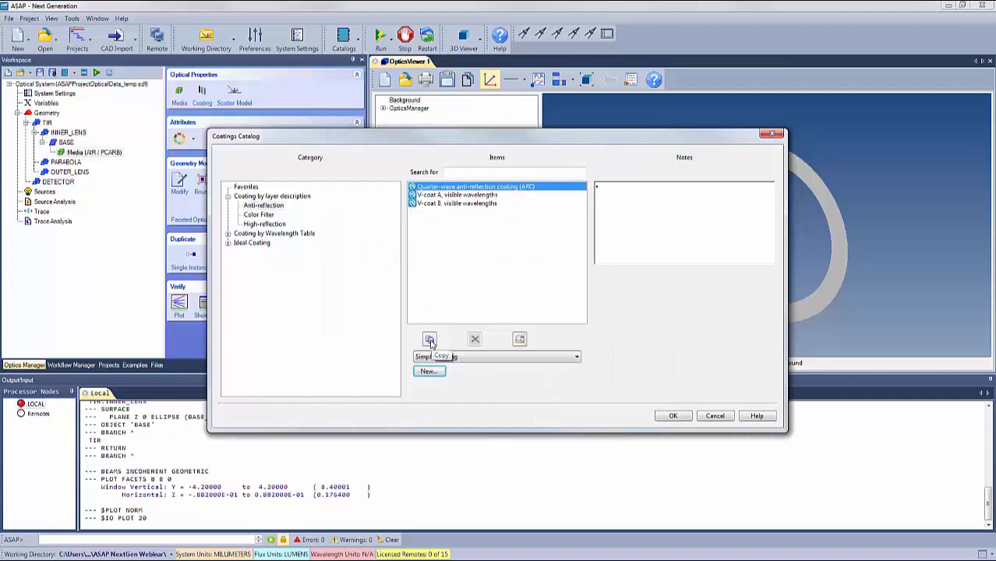
{"action": "left_click", "coordinate": [431, 372]}
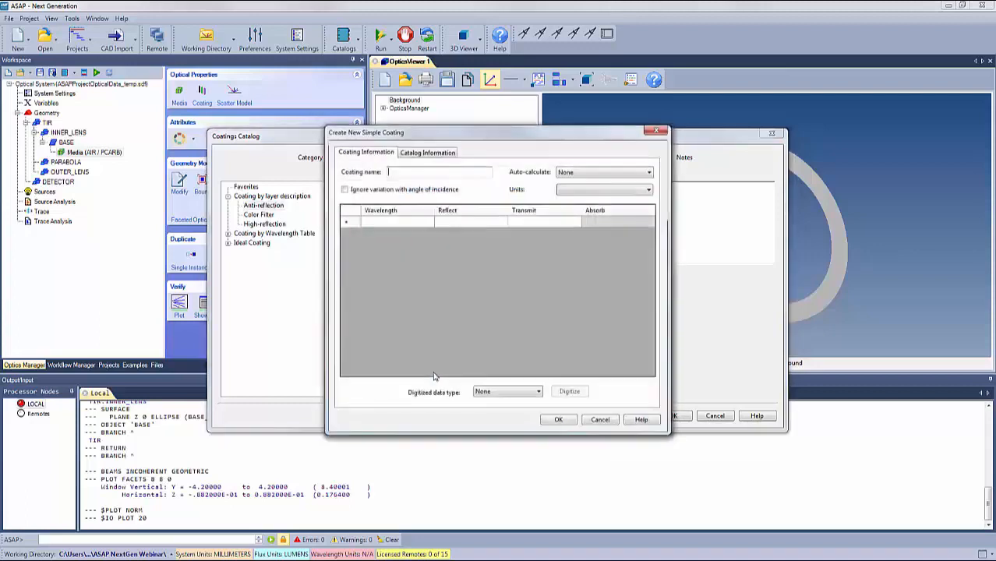
{"action": "left_click", "coordinate": [530, 395]}
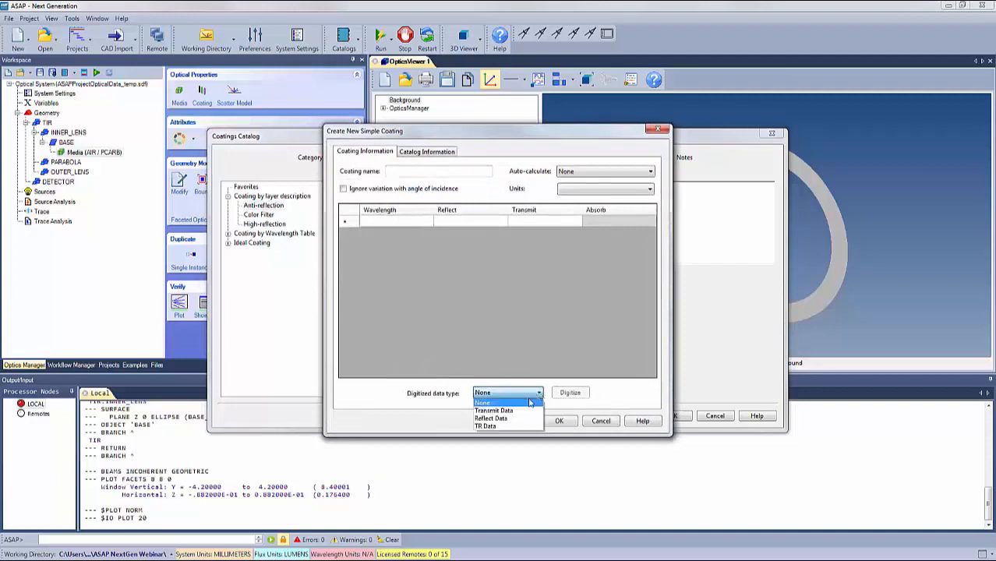
{"action": "left_click", "coordinate": [490, 427]}
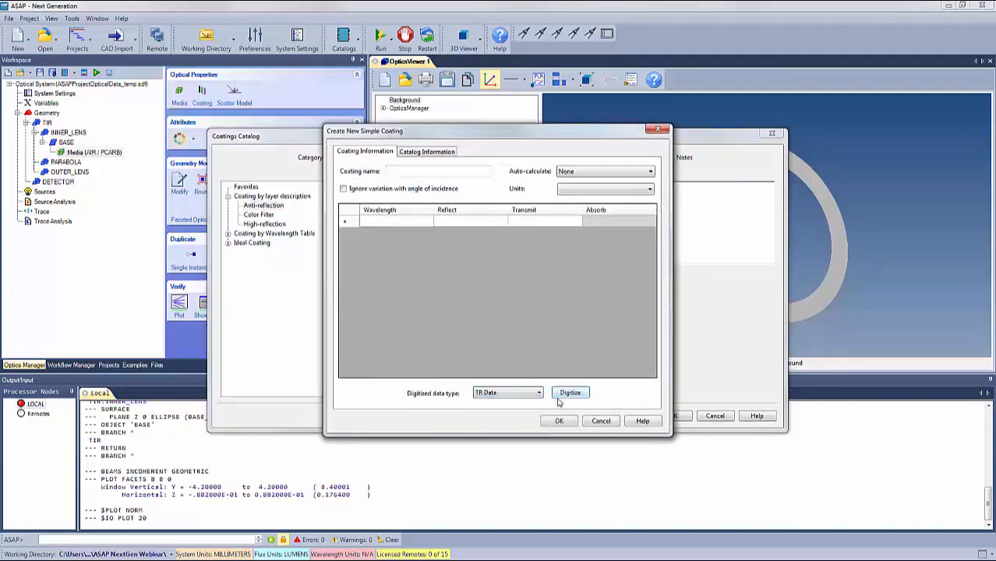
{"action": "left_click", "coordinate": [568, 393]}
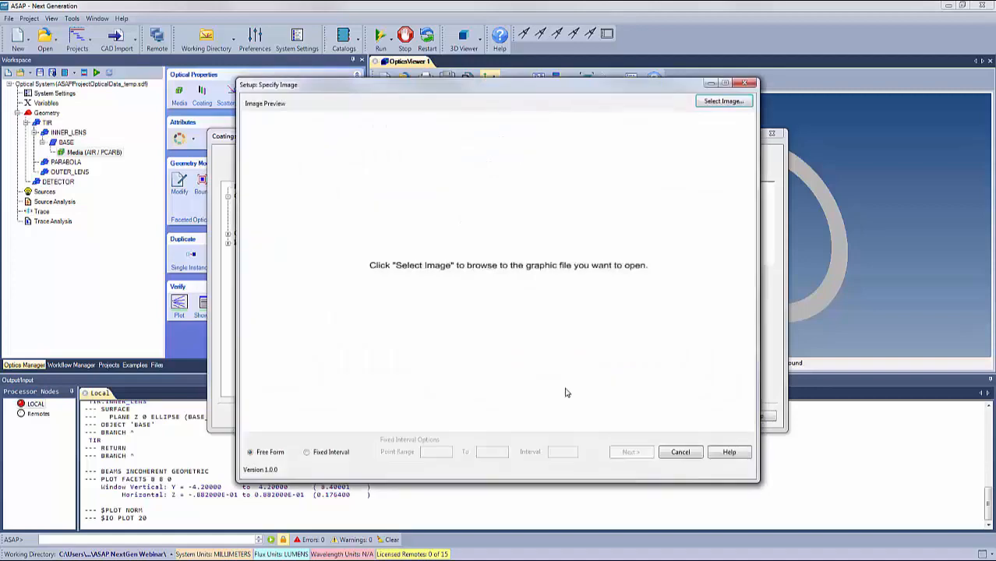
{"action": "left_click", "coordinate": [713, 106]}
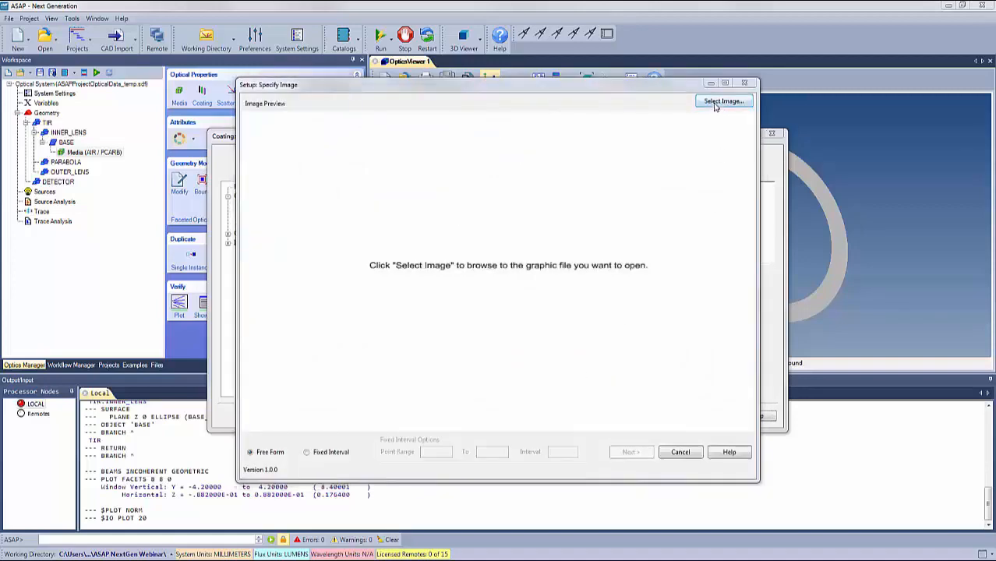
{"action": "left_click", "coordinate": [491, 247]}
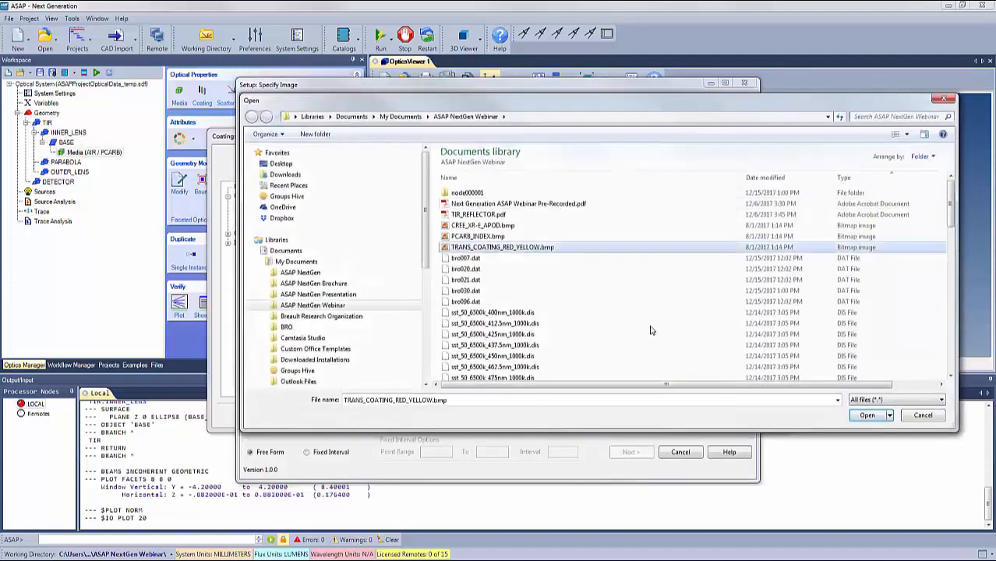
{"action": "left_click", "coordinate": [867, 416]}
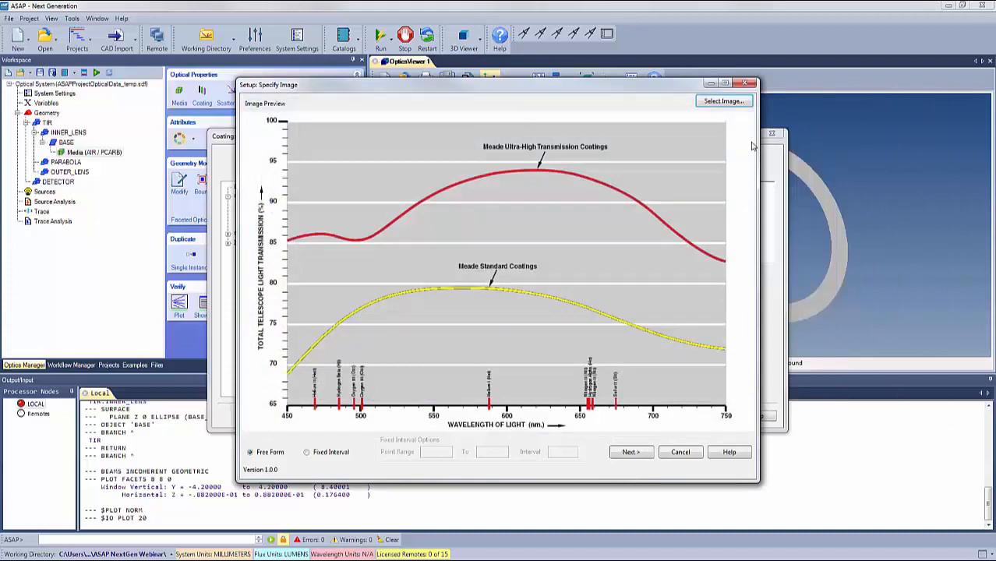
{"action": "left_click", "coordinate": [745, 85]}
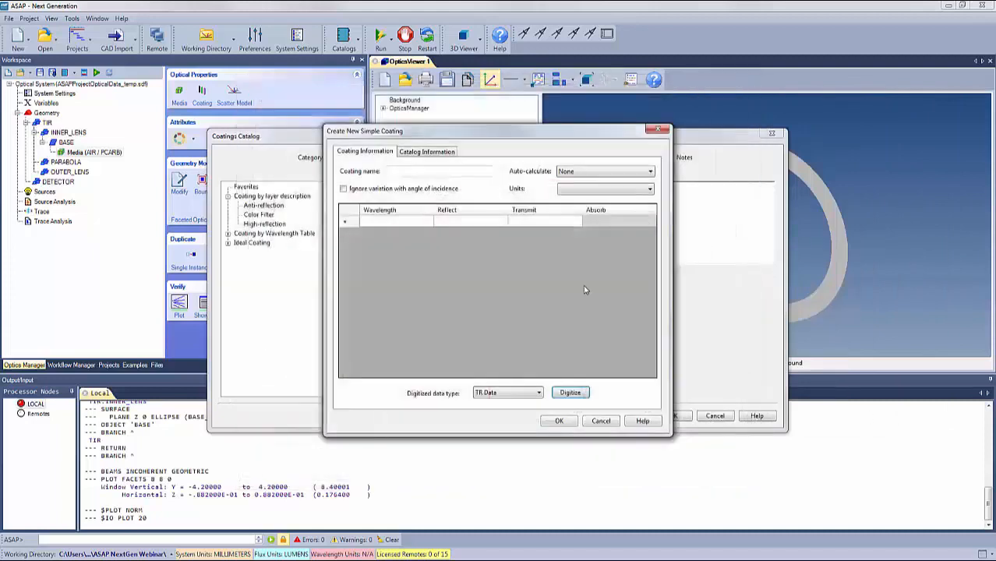
{"action": "left_click", "coordinate": [602, 421]}
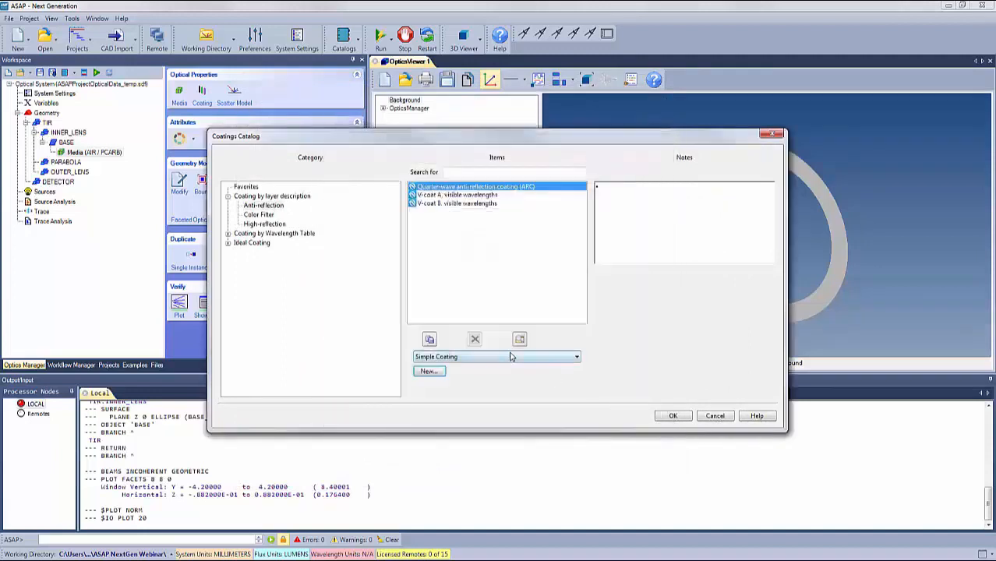
{"action": "left_click", "coordinate": [717, 416]}
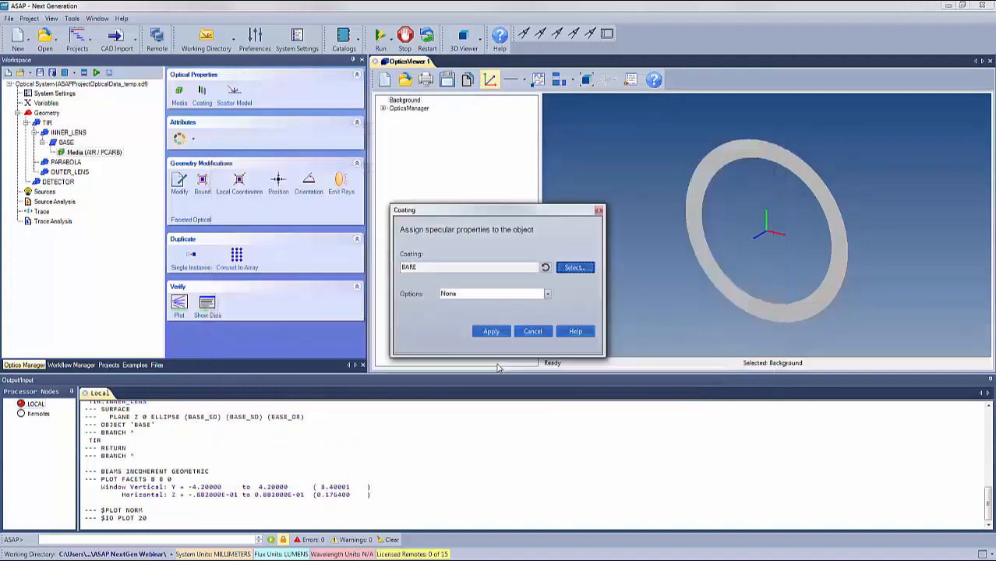
Step: Apply the BARE coating to the BASE plane with the Transmit only option
{"action": "left_click", "coordinate": [547, 295]}
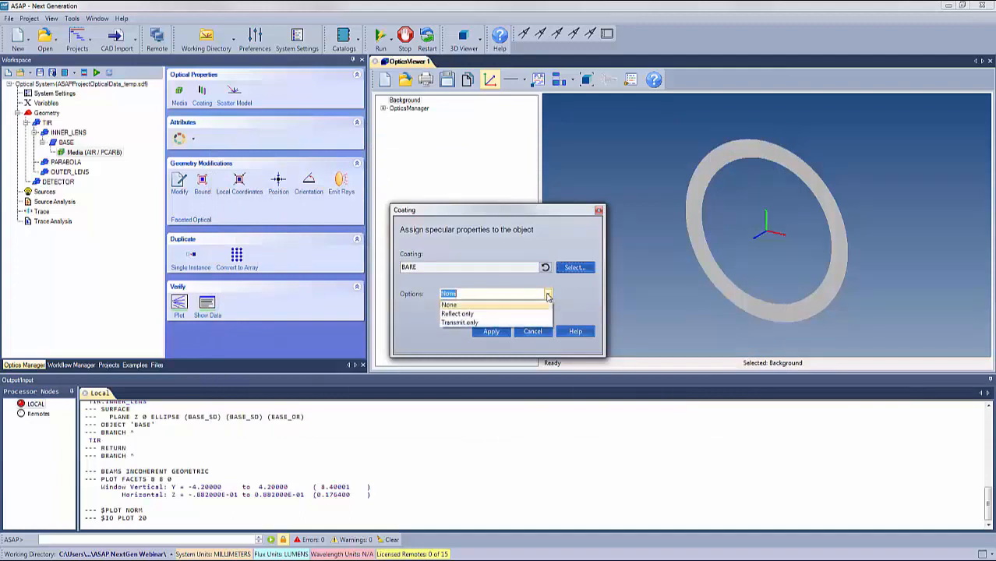
{"action": "left_click", "coordinate": [464, 322]}
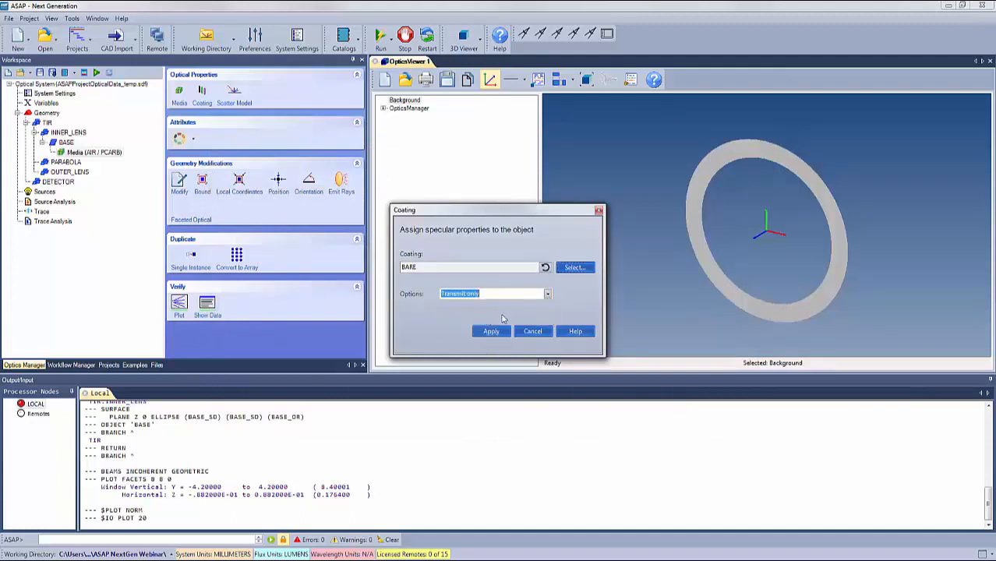
{"action": "left_click", "coordinate": [494, 333]}
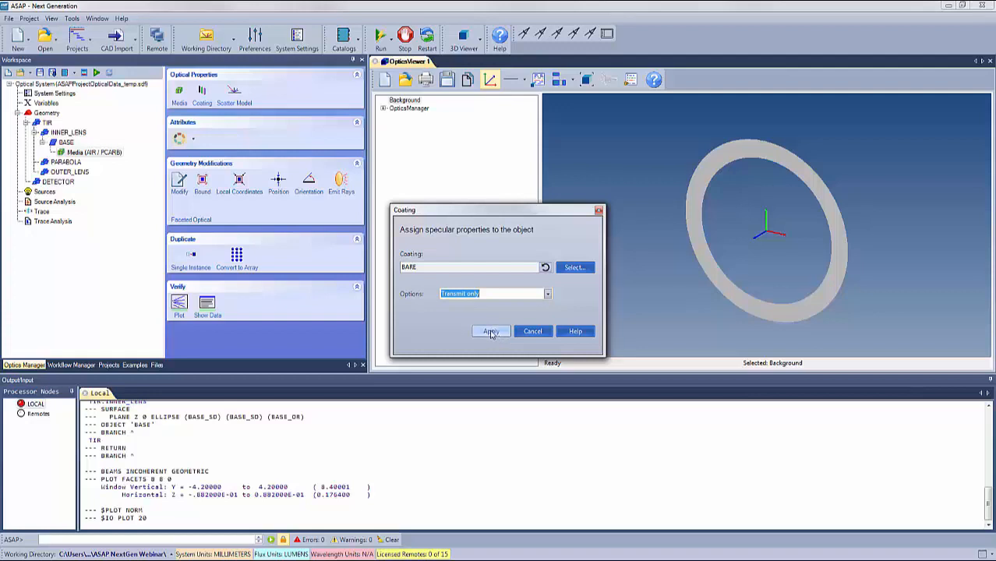
{"action": "left_click", "coordinate": [491, 332]}
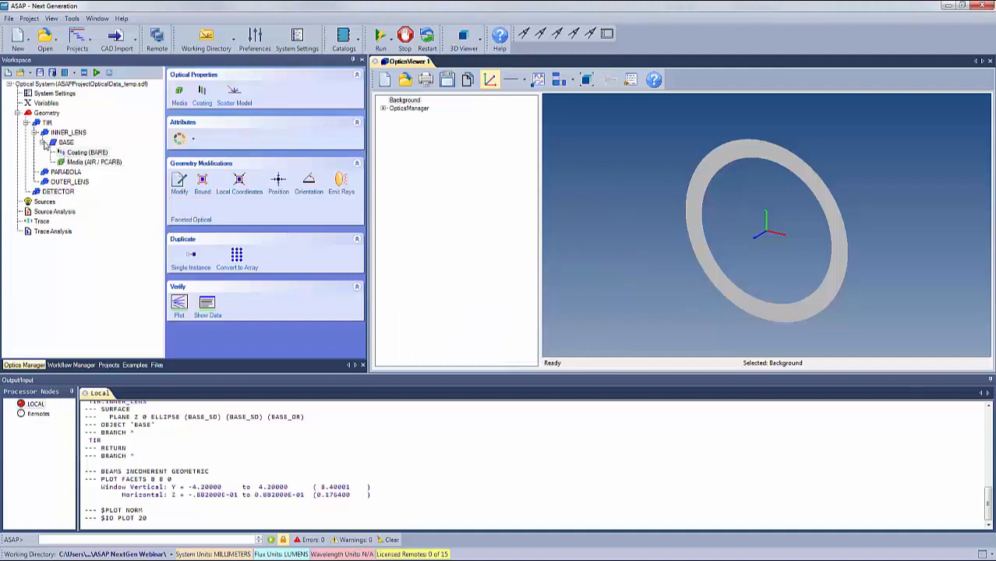
{"action": "left_click", "coordinate": [43, 144]}
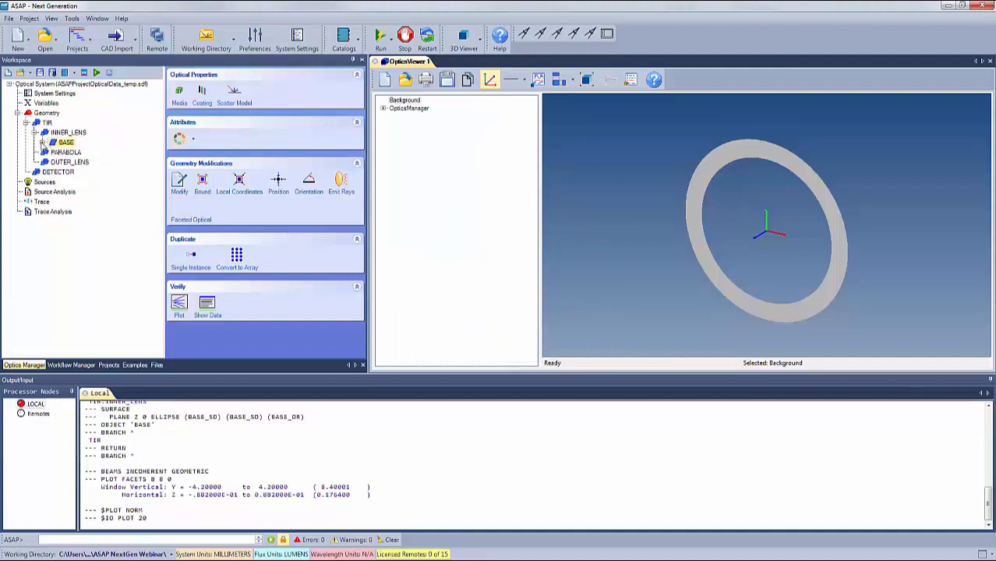
Step: Insert a tube named SIDE in the INNER_LENS branch, with both start curve semimajor widths set to 4.2*0.8 at location 0
{"action": "left_click", "coordinate": [69, 135]}
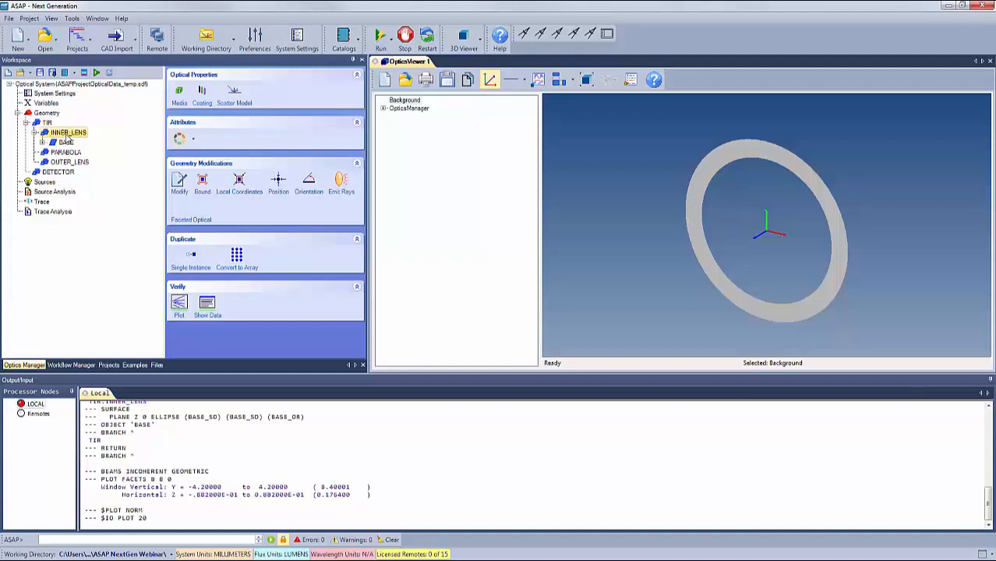
{"action": "right_click", "coordinate": [67, 136]}
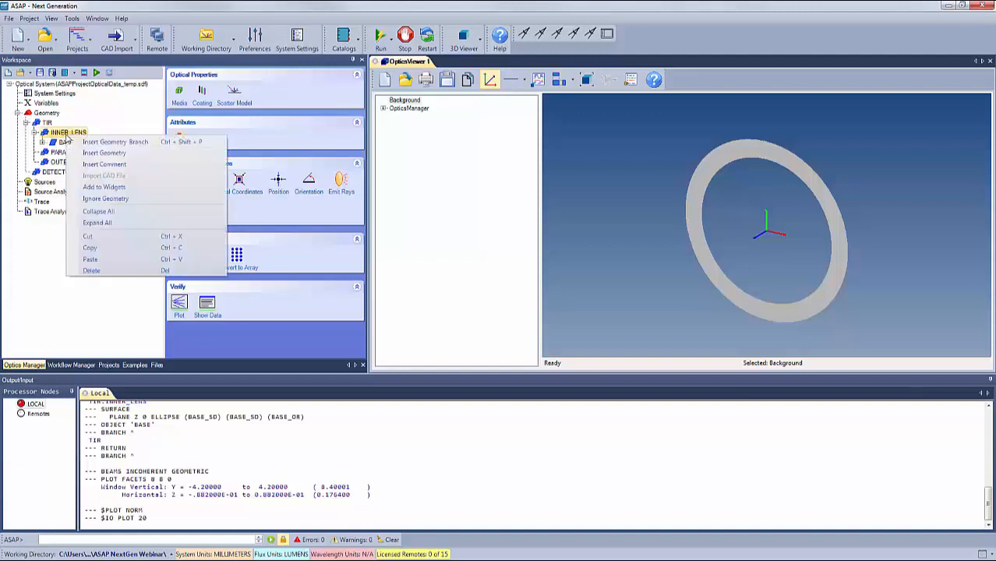
{"action": "left_click", "coordinate": [99, 159]}
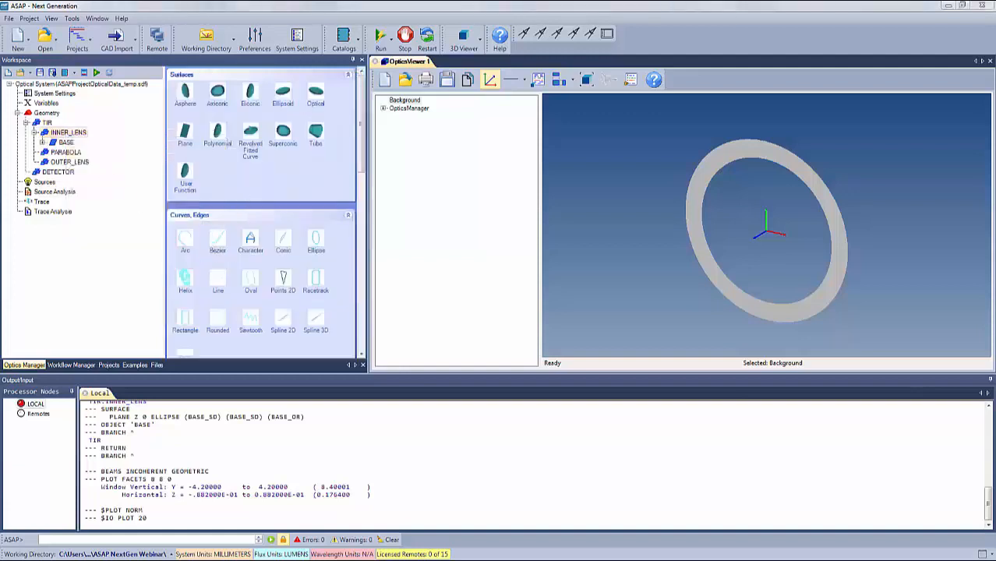
{"action": "right_click", "coordinate": [59, 138]}
{"action": "left_click", "coordinate": [89, 156]}
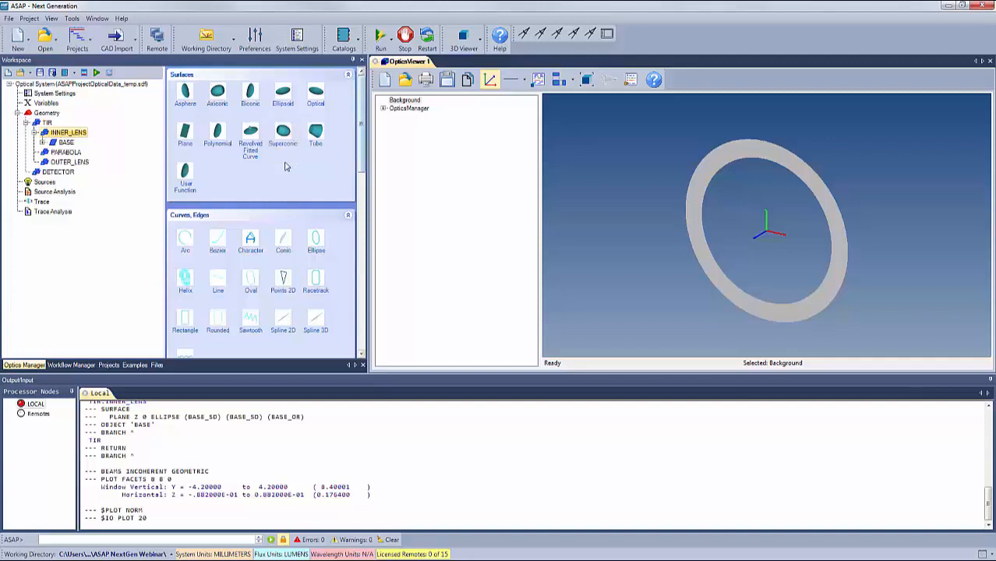
{"action": "left_click", "coordinate": [315, 133]}
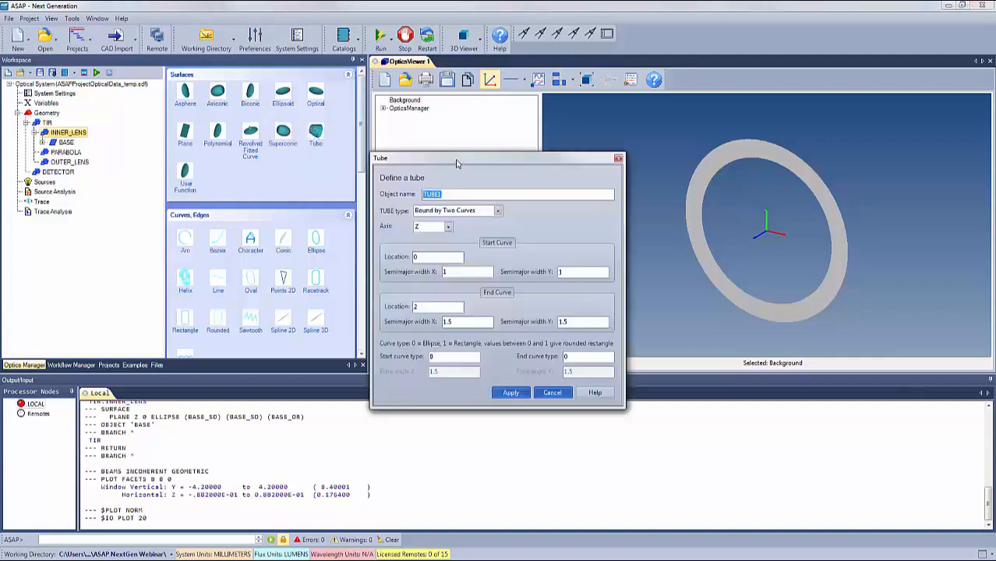
{"action": "left_click_drag", "start_coordinate": [457, 163], "coordinate": [413, 153]}
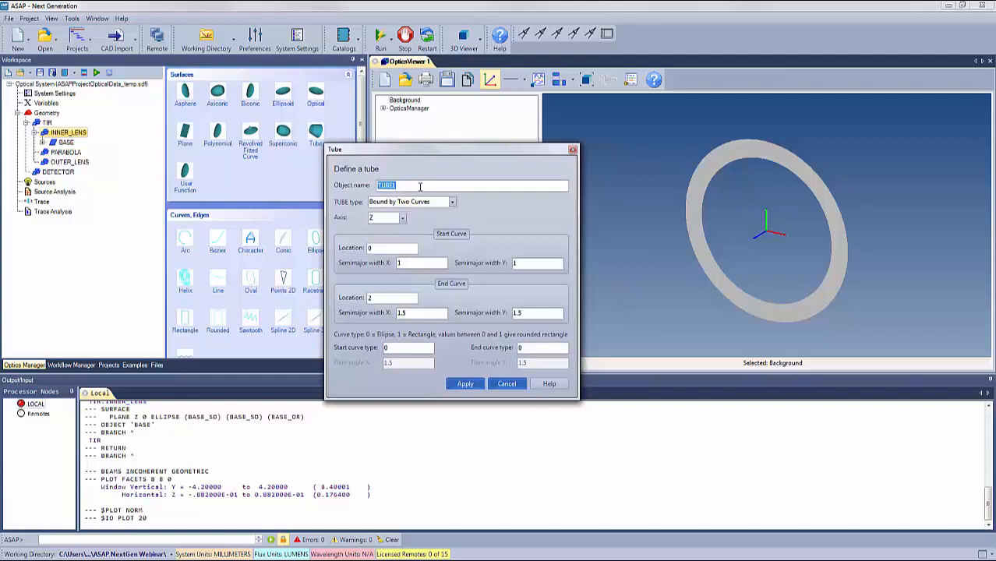
{"action": "type", "text": "SD"}
{"action": "double_click", "coordinate": [407, 262]}
{"action": "double_click", "coordinate": [513, 264]}
{"action": "type", "text": "4"}
Step: Set the SIDE tube's end curve to location 6 with both semimajor widths 4.2*0.7, and create the tube
{"action": "left_click_drag", "start_coordinate": [375, 298], "coordinate": [362, 300]}
{"action": "left_click", "coordinate": [401, 313]}
{"action": "left_click_drag", "start_coordinate": [403, 313], "coordinate": [361, 313]}
{"action": "type", "text": "4.2*0.7"}
{"action": "left_click_drag", "start_coordinate": [527, 312], "coordinate": [504, 317]}
{"action": "type", "text": "4"}
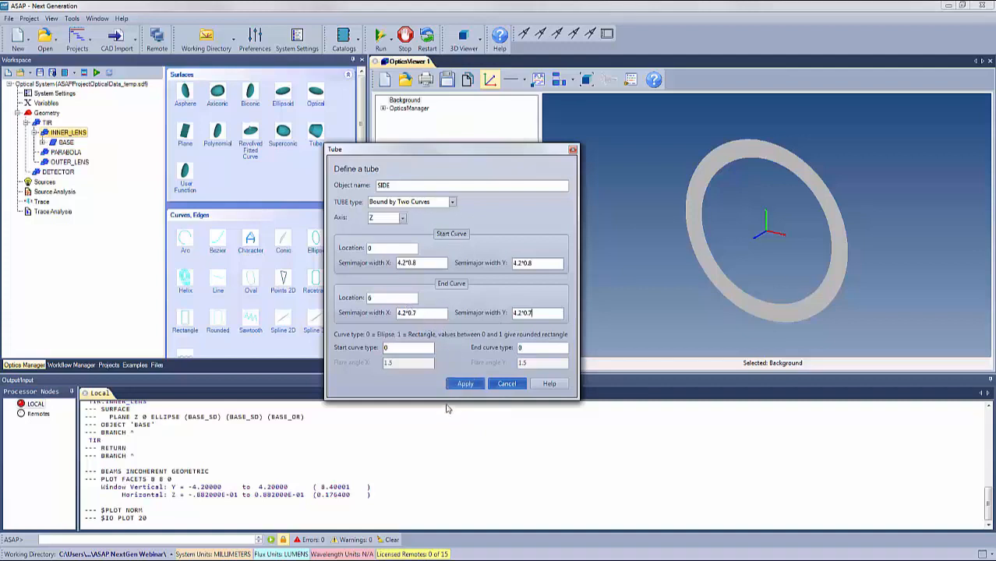
{"action": "left_click", "coordinate": [465, 384]}
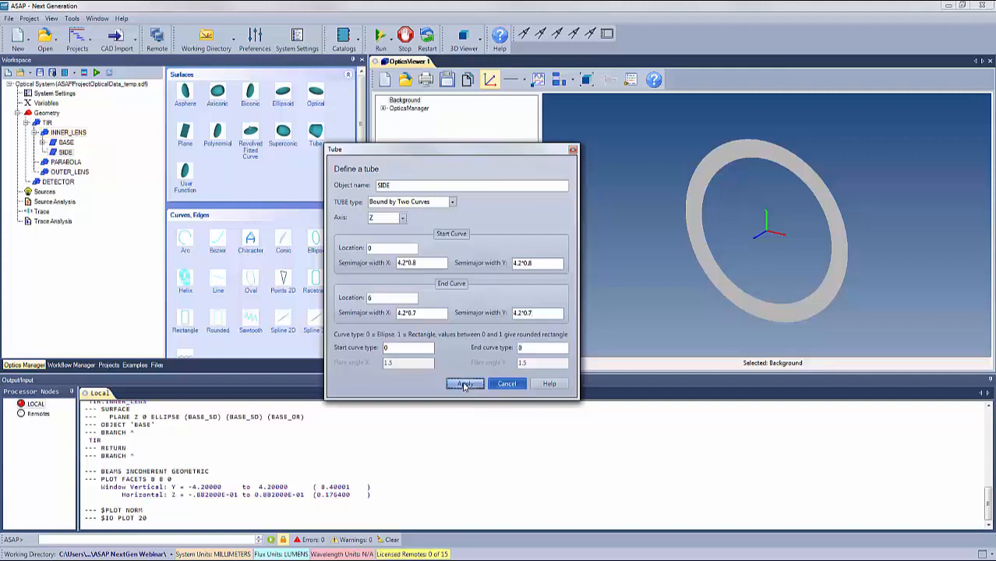
{"action": "left_click_drag", "start_coordinate": [655, 205], "coordinate": [758, 198]}
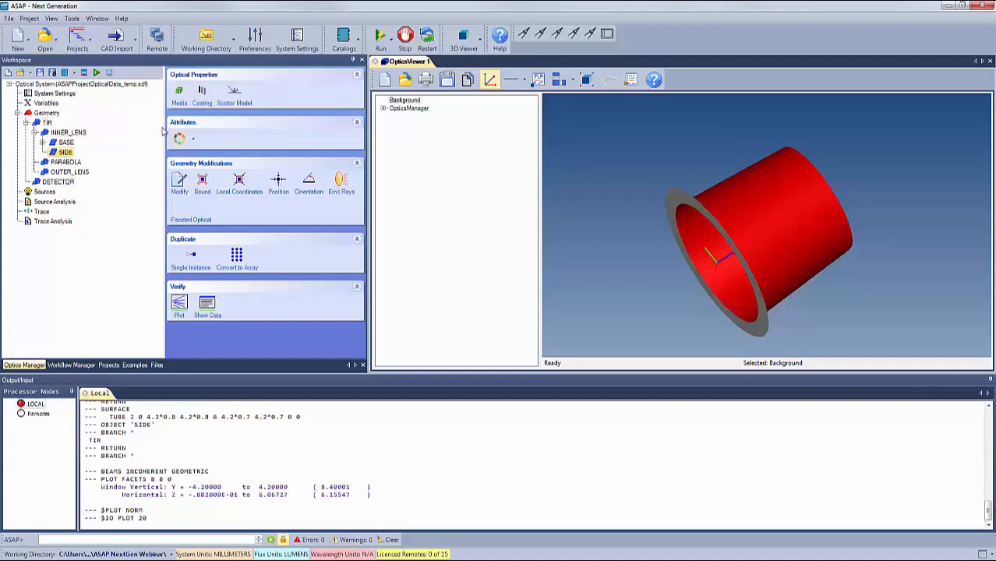
Step: Assign AIR / PCARB media and a BARE coating with the Transmit only option to the SIDE tube
{"action": "left_click", "coordinate": [179, 92]}
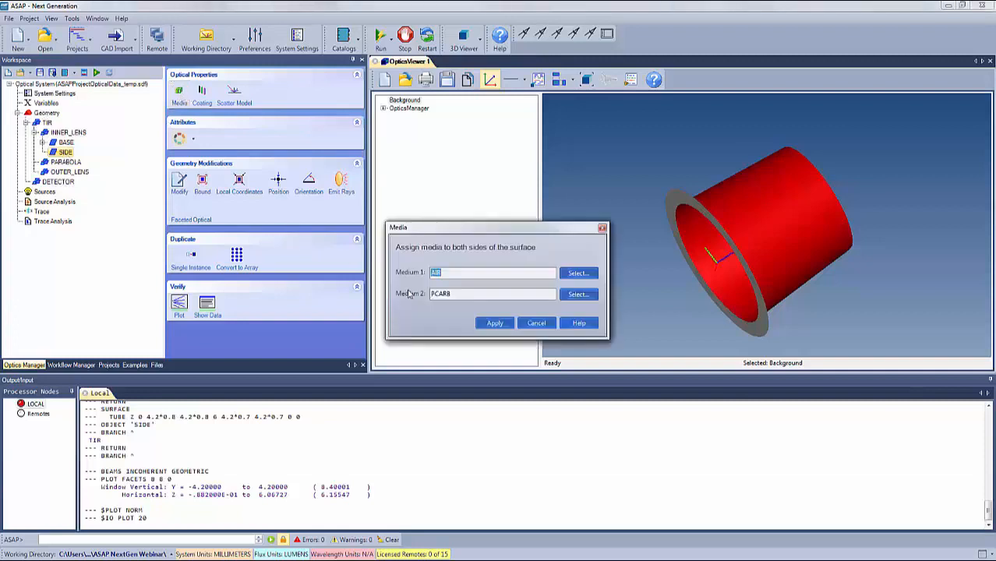
{"action": "left_click", "coordinate": [496, 323]}
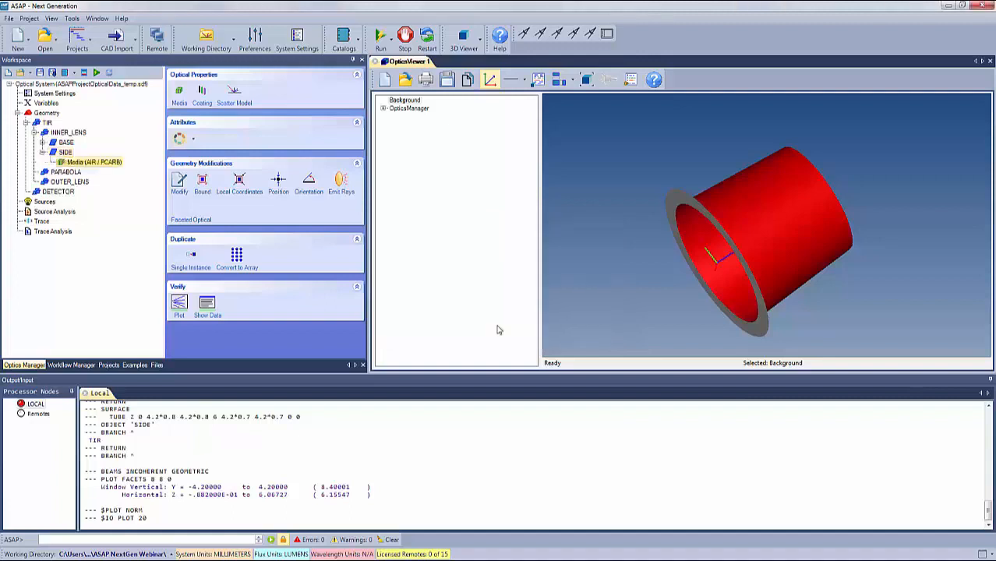
{"action": "left_click", "coordinate": [203, 95]}
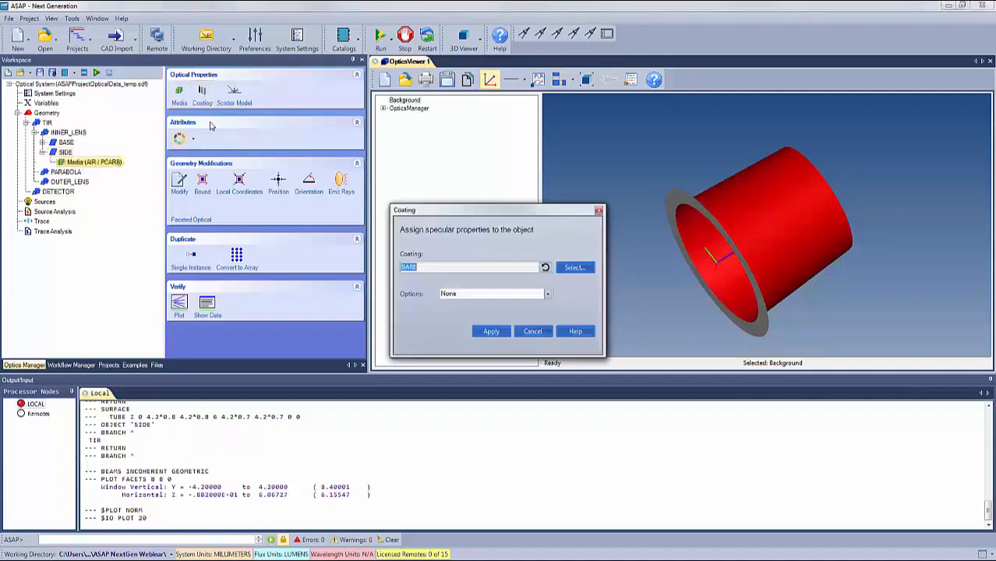
{"action": "left_click", "coordinate": [548, 294]}
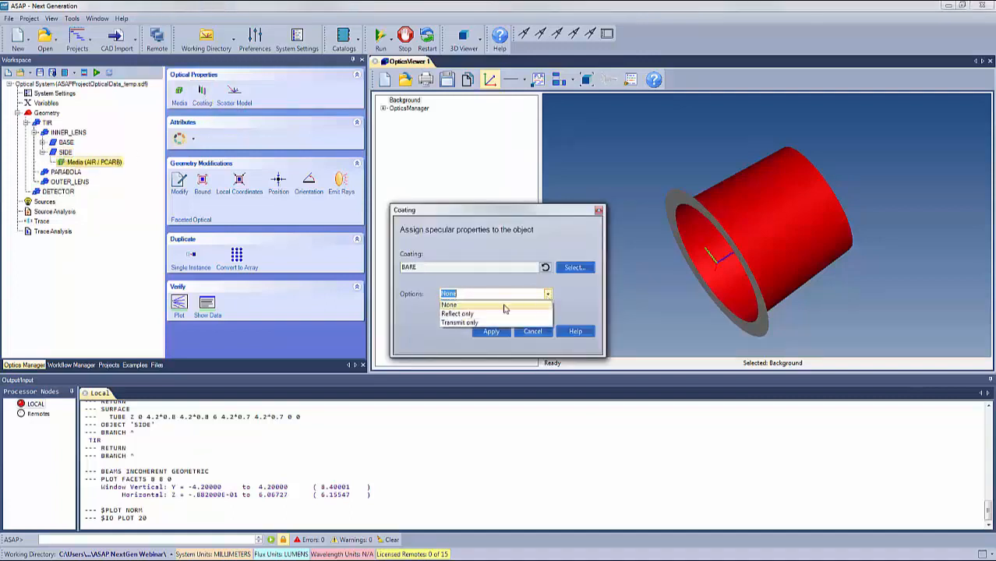
{"action": "left_click", "coordinate": [462, 326]}
{"action": "left_click", "coordinate": [491, 334]}
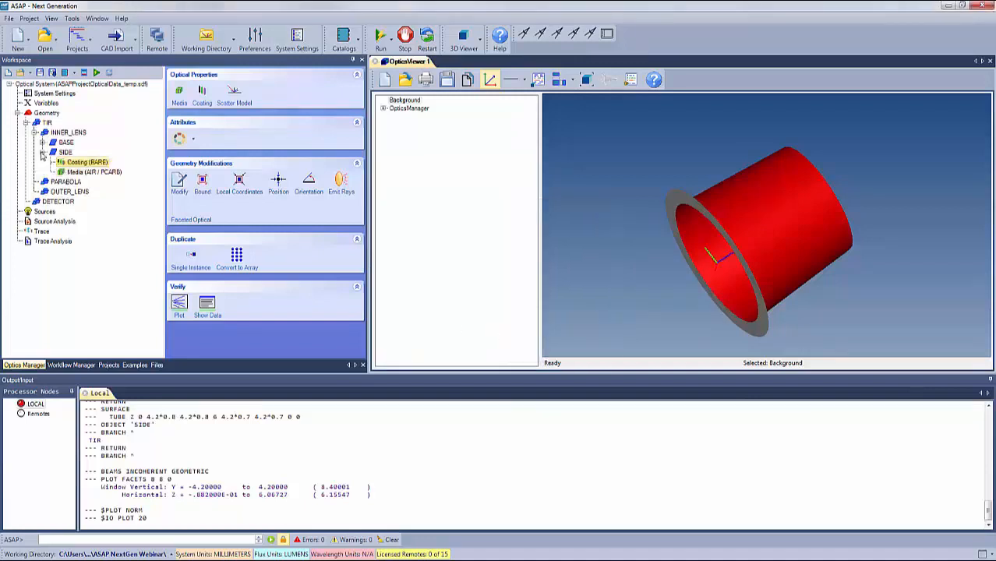
{"action": "left_click", "coordinate": [43, 152]}
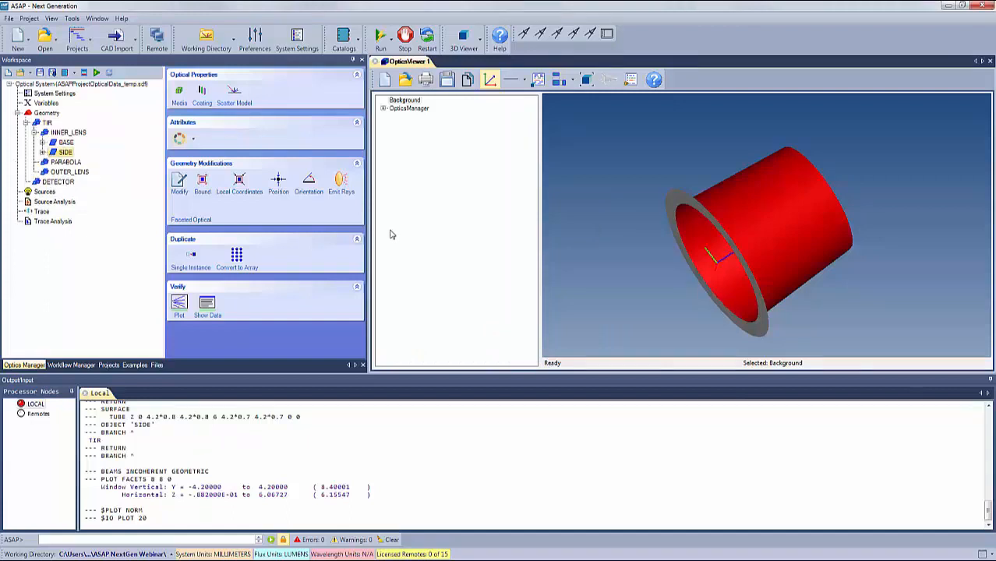
Step: Insert an optical surface named TOP in the INNER_LENS branch, located at 5.23033346 along Z
{"action": "left_click_drag", "start_coordinate": [678, 195], "coordinate": [627, 223]}
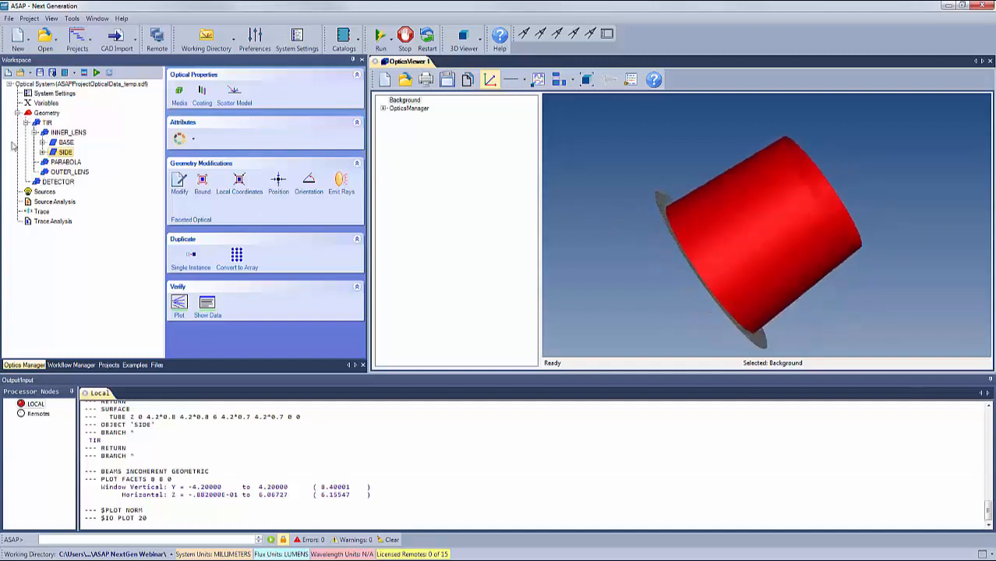
{"action": "left_click", "coordinate": [64, 133]}
{"action": "right_click", "coordinate": [62, 137]}
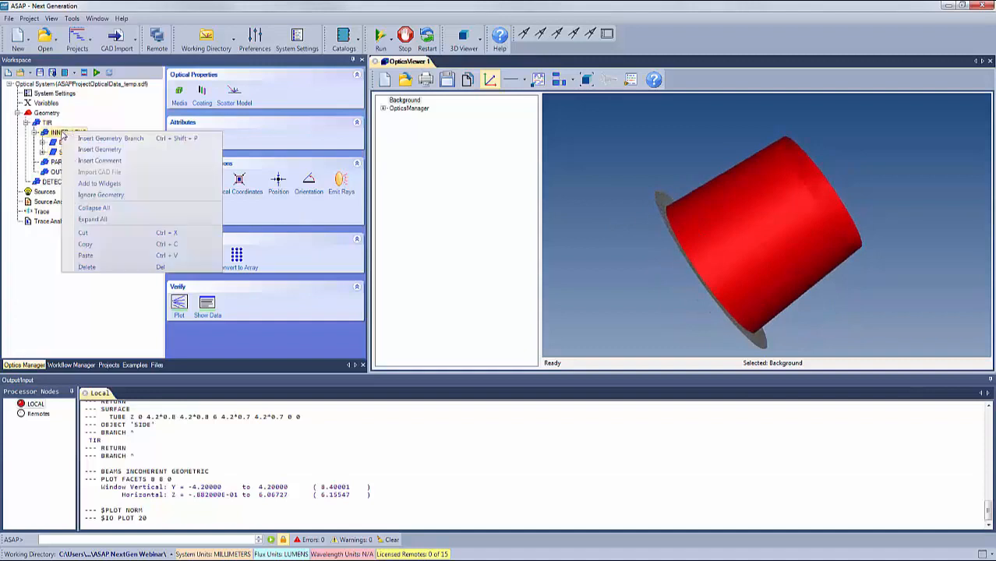
{"action": "left_click", "coordinate": [99, 156]}
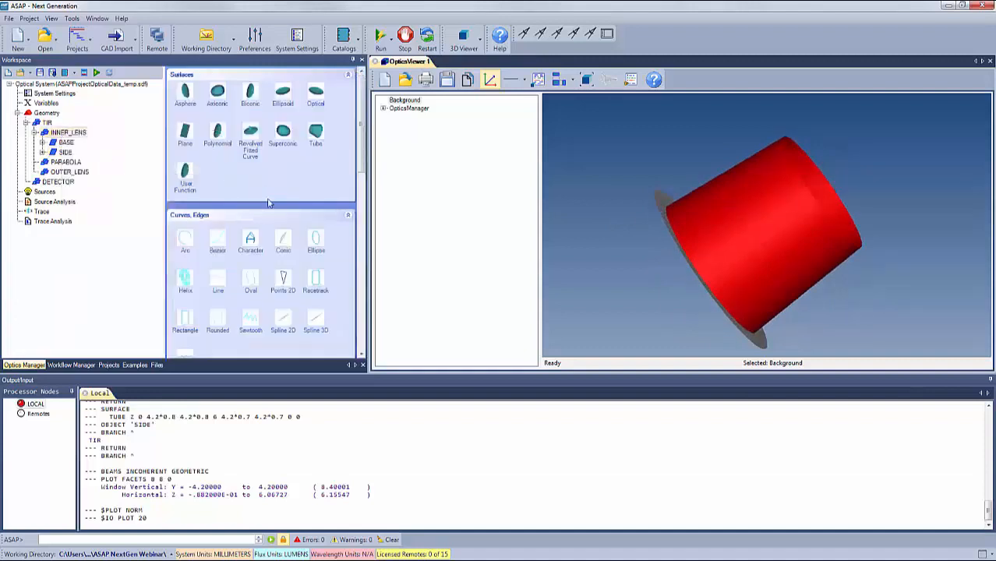
{"action": "left_click", "coordinate": [316, 94]}
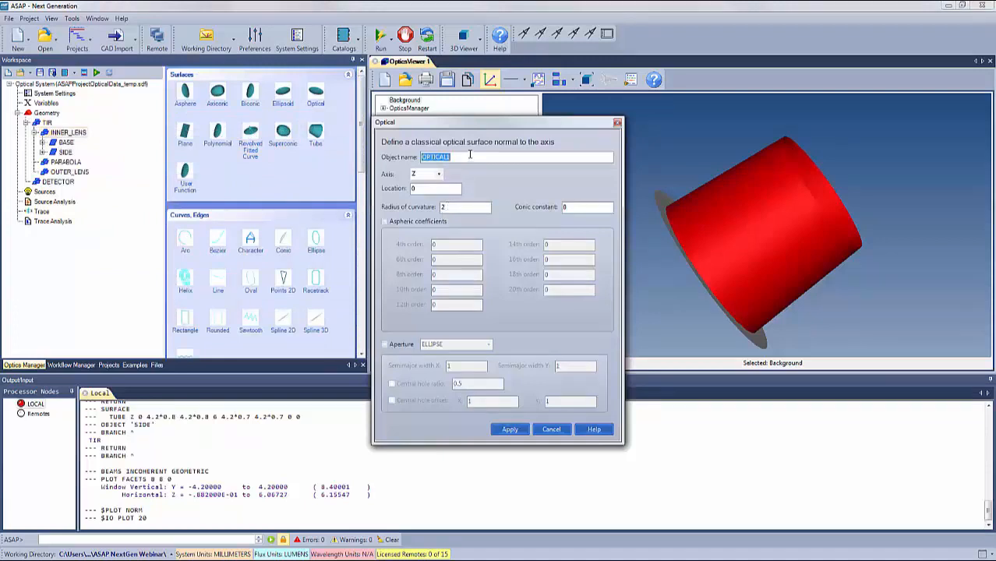
{"action": "type", "text": "TOP"}
{"action": "double_click", "coordinate": [420, 188]}
{"action": "type", "text": "46"}
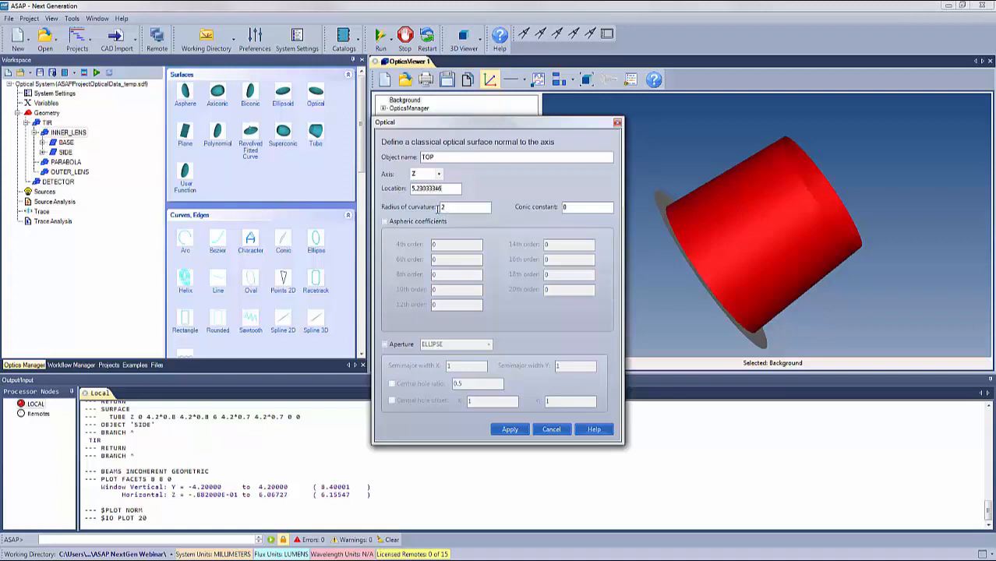
Step: Give the TOP surface a radius of curvature of 6 and an elliptical aperture with both semimajor widths 4, and create it
{"action": "left_click_drag", "start_coordinate": [445, 208], "coordinate": [431, 214]}
{"action": "left_click", "coordinate": [386, 345]}
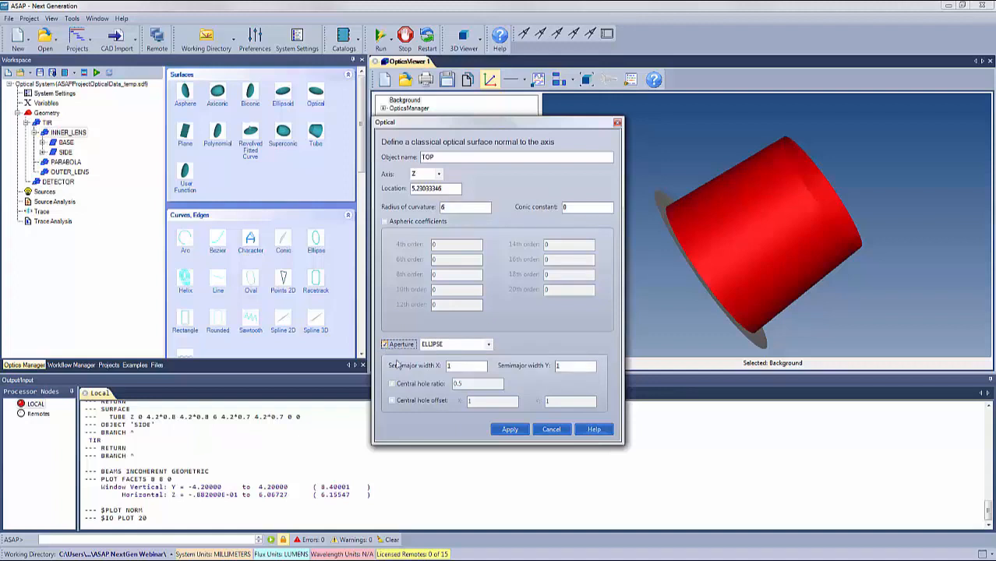
{"action": "left_click_drag", "start_coordinate": [452, 367], "coordinate": [439, 368]}
{"action": "left_click_drag", "start_coordinate": [565, 366], "coordinate": [544, 365]}
{"action": "left_click", "coordinate": [509, 429]}
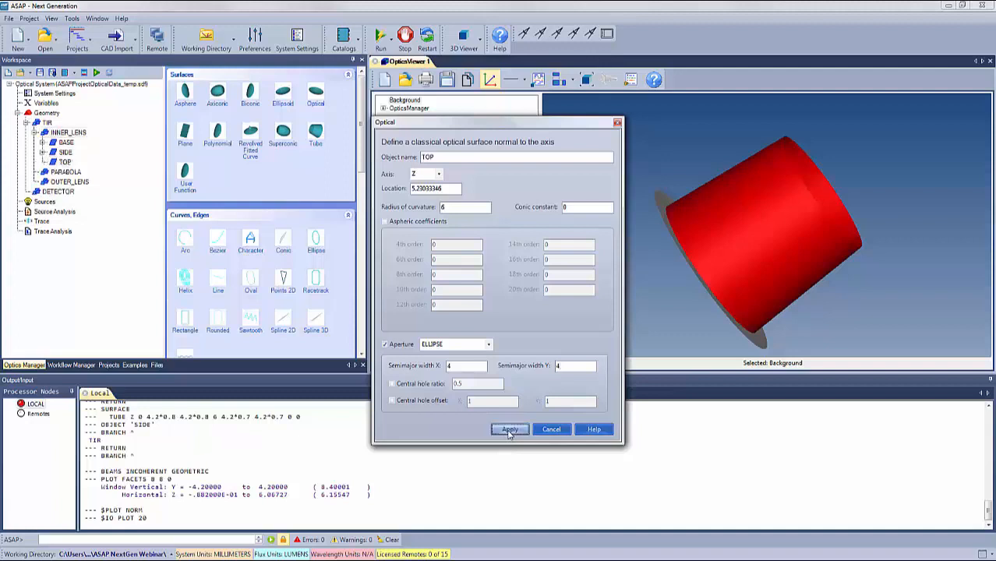
Step: Bound the TOP surface by the SIDE tube, using AND logic and the - bounding side
{"action": "left_click_drag", "start_coordinate": [715, 251], "coordinate": [762, 242]}
{"action": "left_click", "coordinate": [841, 204]}
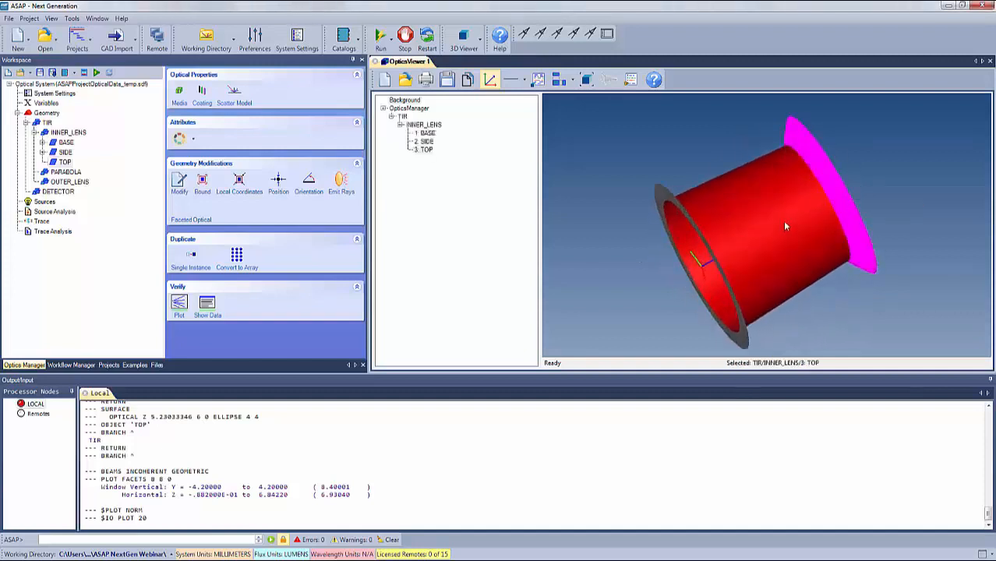
{"action": "left_click_drag", "start_coordinate": [630, 205], "coordinate": [608, 221]}
{"action": "left_click", "coordinate": [752, 213]}
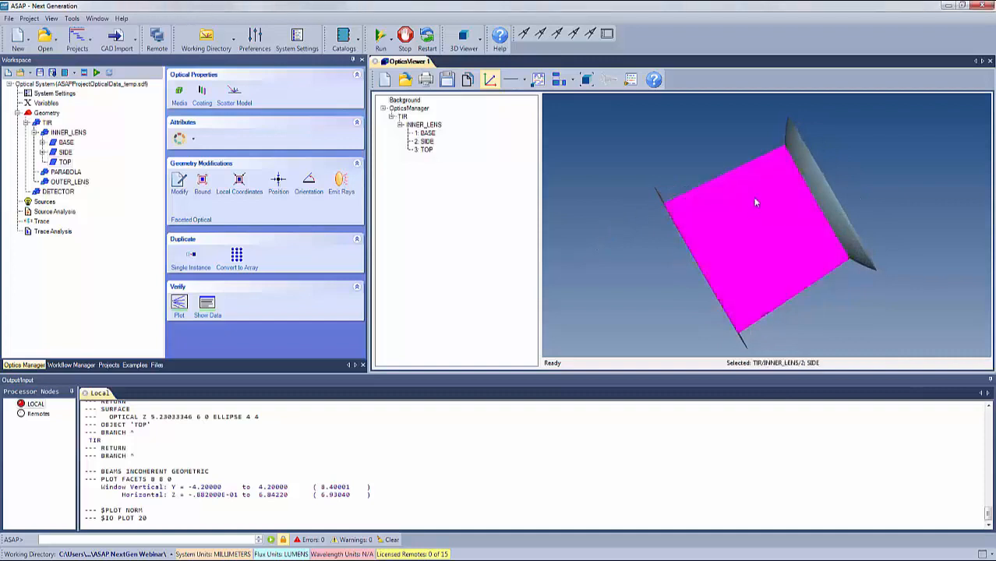
{"action": "left_click", "coordinate": [813, 176]}
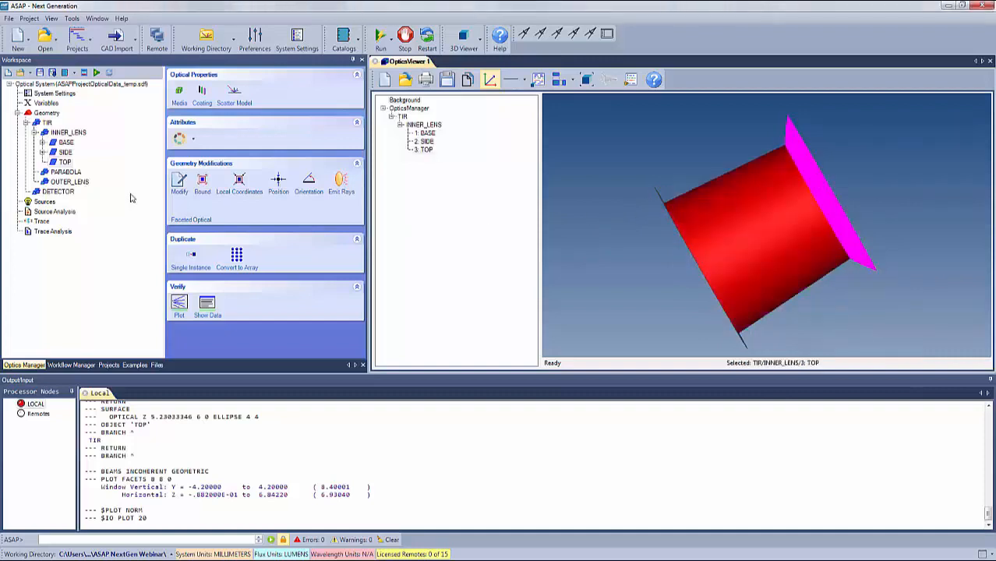
{"action": "left_click", "coordinate": [203, 181]}
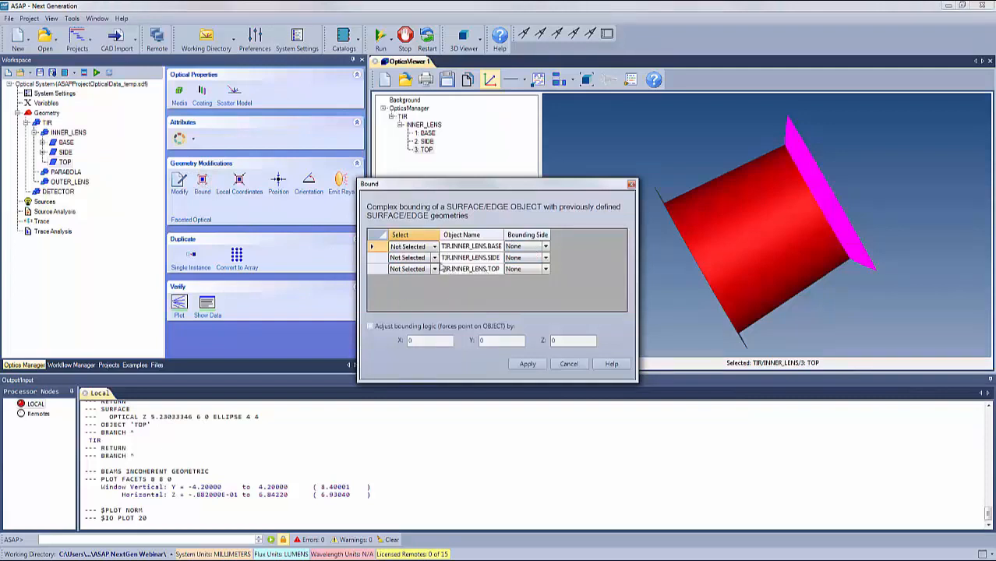
{"action": "left_click", "coordinate": [434, 259]}
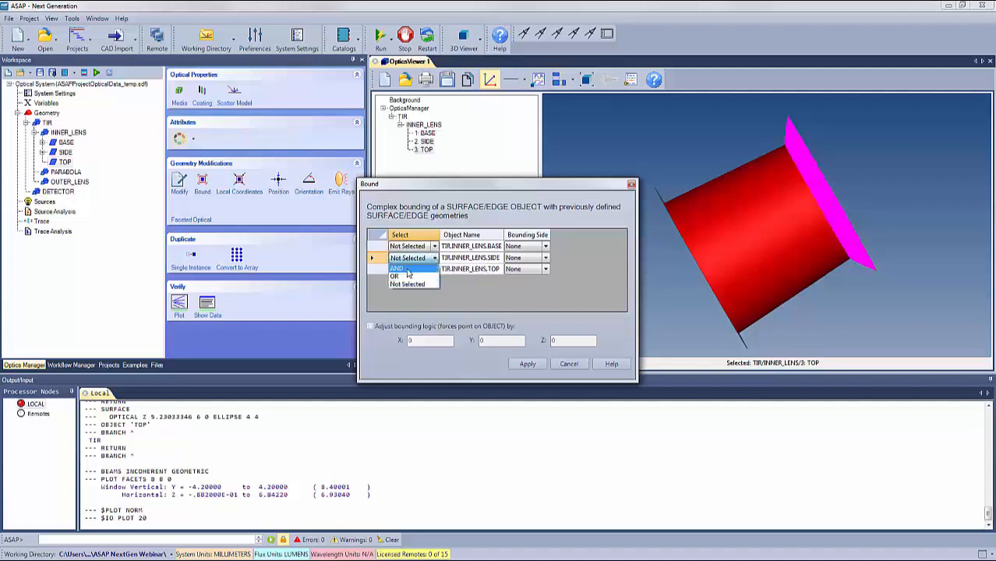
{"action": "left_click", "coordinate": [407, 269]}
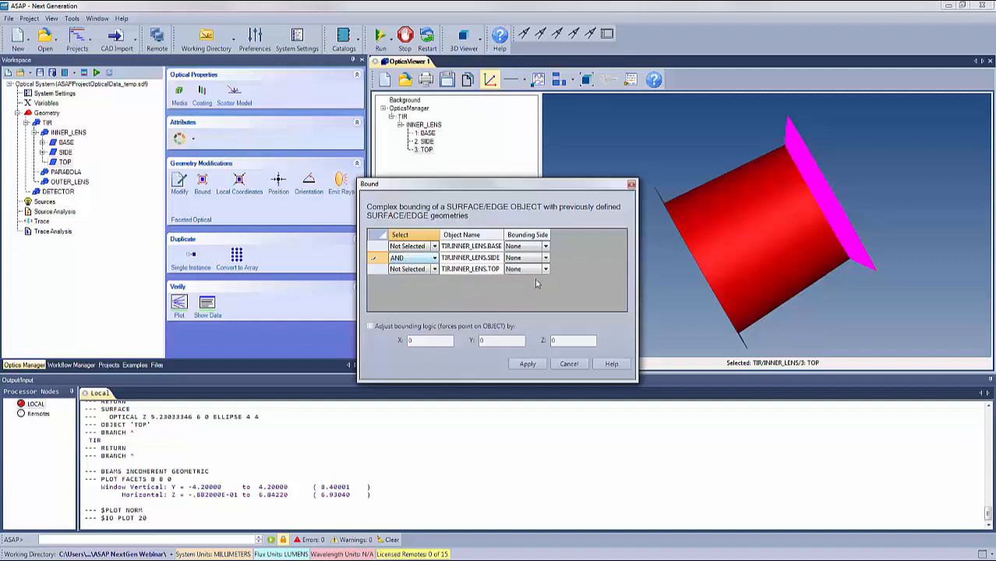
{"action": "left_click", "coordinate": [546, 258]}
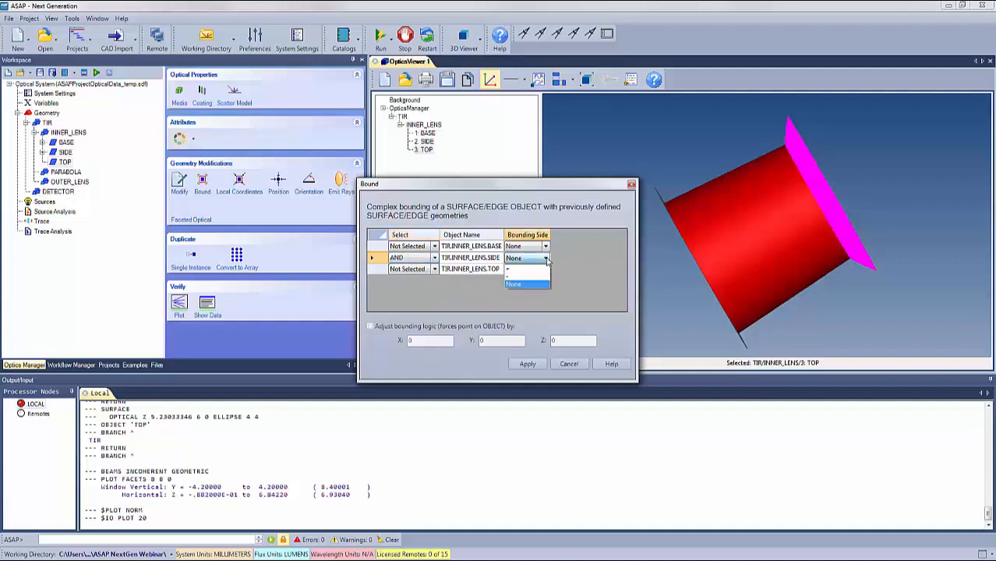
{"action": "left_click", "coordinate": [508, 278]}
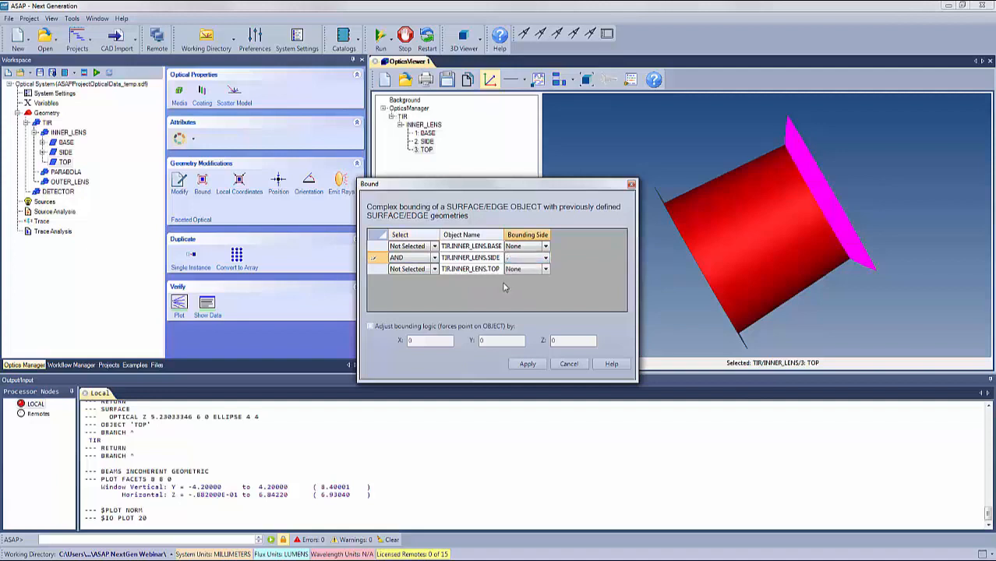
{"action": "left_click", "coordinate": [527, 365]}
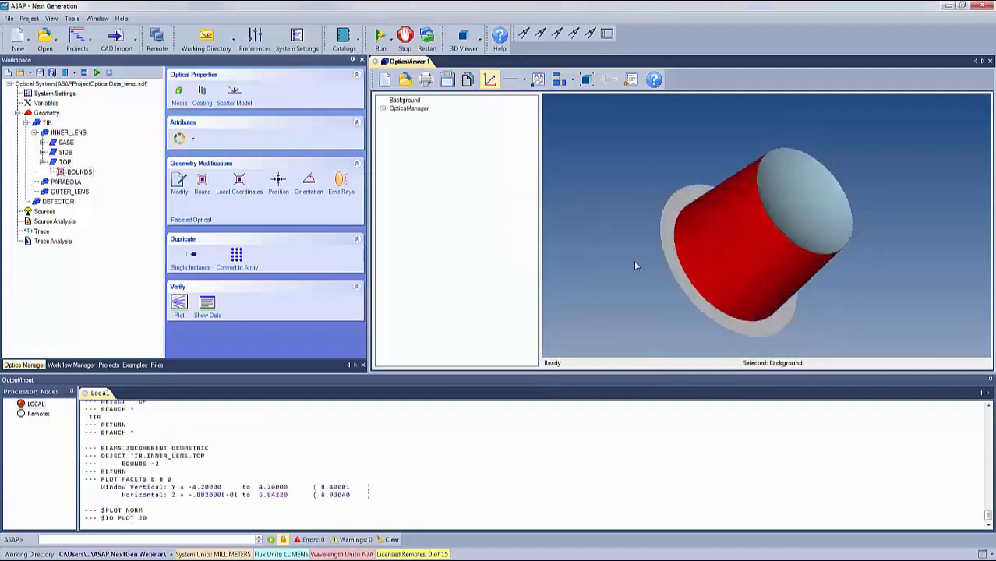
Step: Make the whole INNER_LENS branch transparent in the 3D view
{"action": "mouse_move", "coordinate": [669, 266]}
{"action": "left_mouse_down"}
{"action": "mouse_move", "coordinate": [603, 269]}
{"action": "mouse_move", "coordinate": [658, 251]}
{"action": "mouse_move", "coordinate": [634, 254]}
{"action": "mouse_move", "coordinate": [645, 248]}
{"action": "mouse_move", "coordinate": [675, 248]}
{"action": "left_mouse_up"}
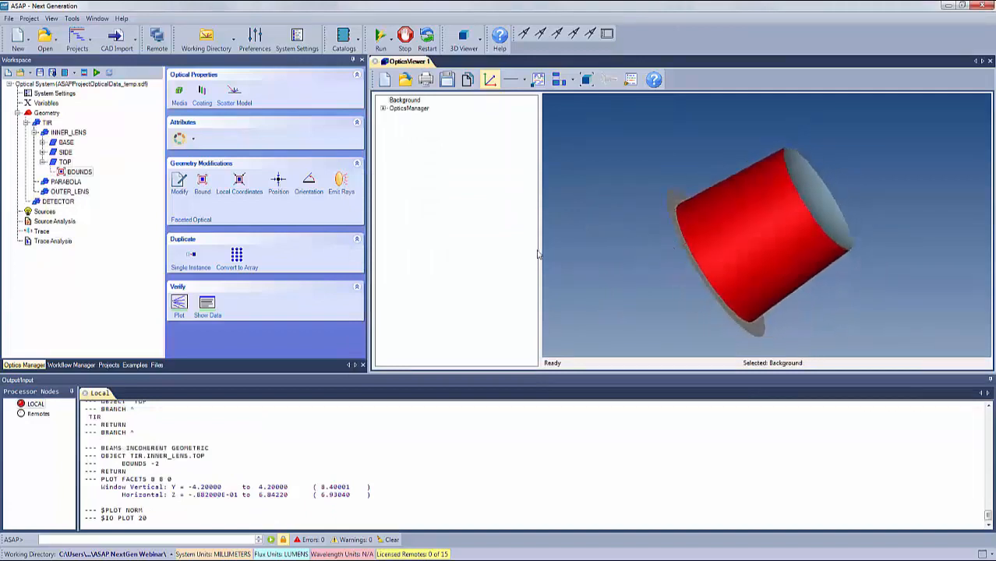
{"action": "left_click", "coordinate": [383, 109]}
{"action": "left_click", "coordinate": [391, 117]}
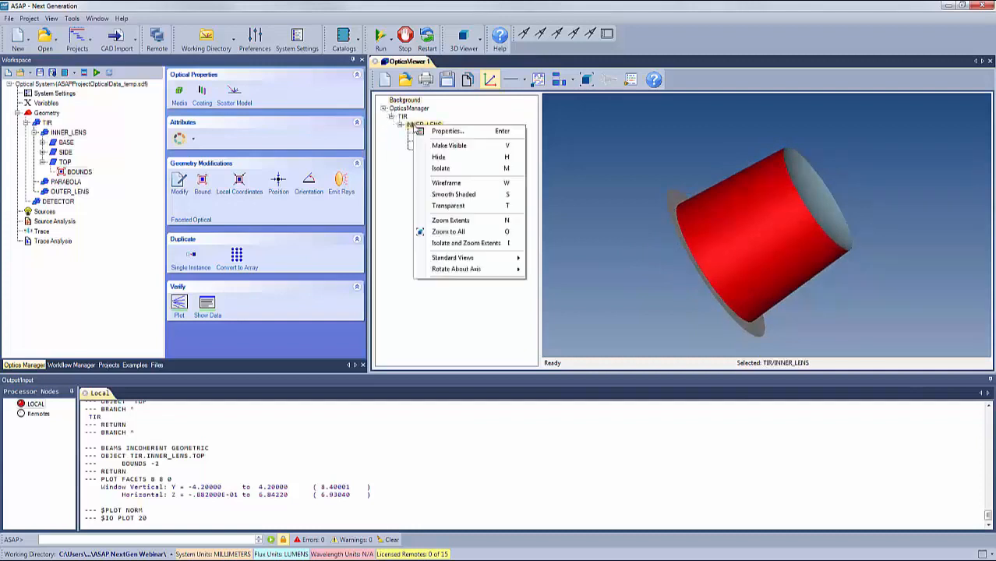
{"action": "right_click", "coordinate": [415, 125]}
{"action": "left_click", "coordinate": [447, 206]}
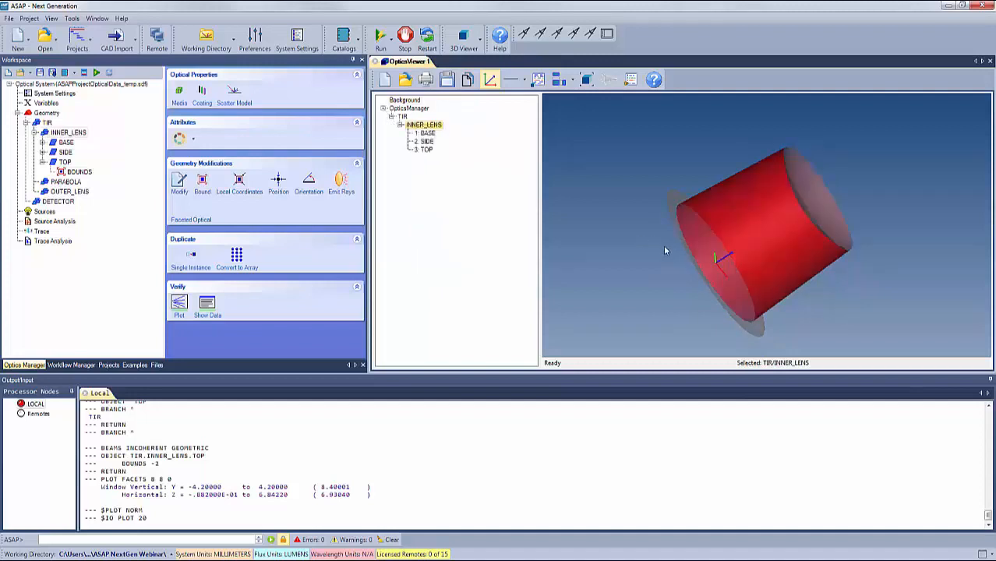
{"action": "left_click_drag", "start_coordinate": [665, 251], "coordinate": [646, 242]}
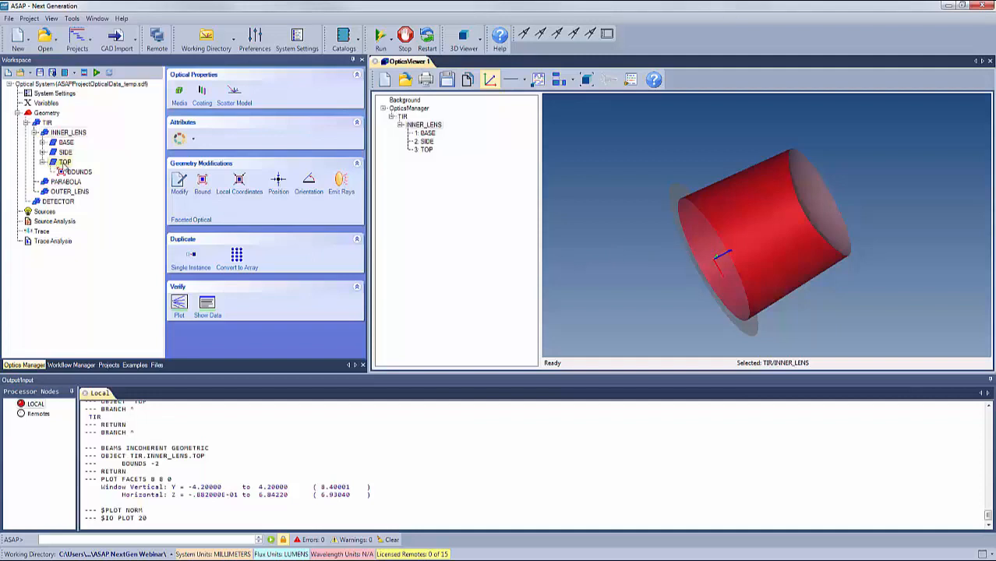
Step: Assign AIR / PCARB media and a BARE coating with the Transmit only option to the TOP surface
{"action": "left_click", "coordinate": [179, 97]}
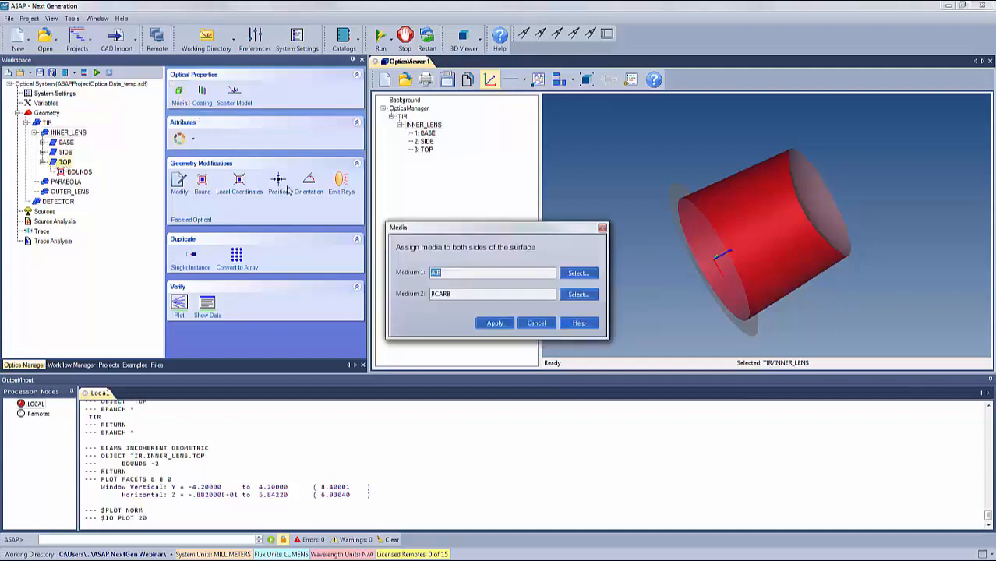
{"action": "left_click", "coordinate": [494, 325]}
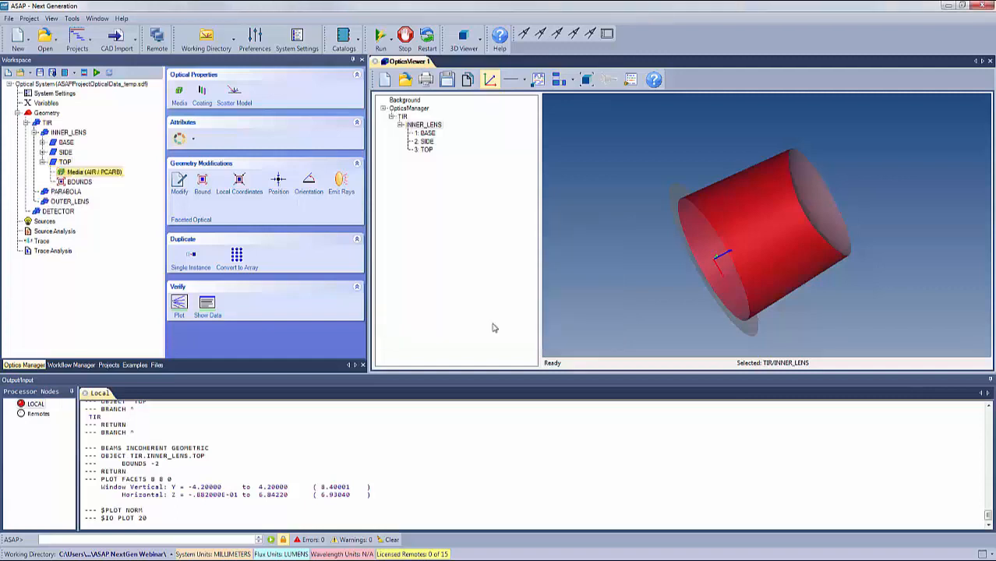
{"action": "left_click", "coordinate": [200, 100]}
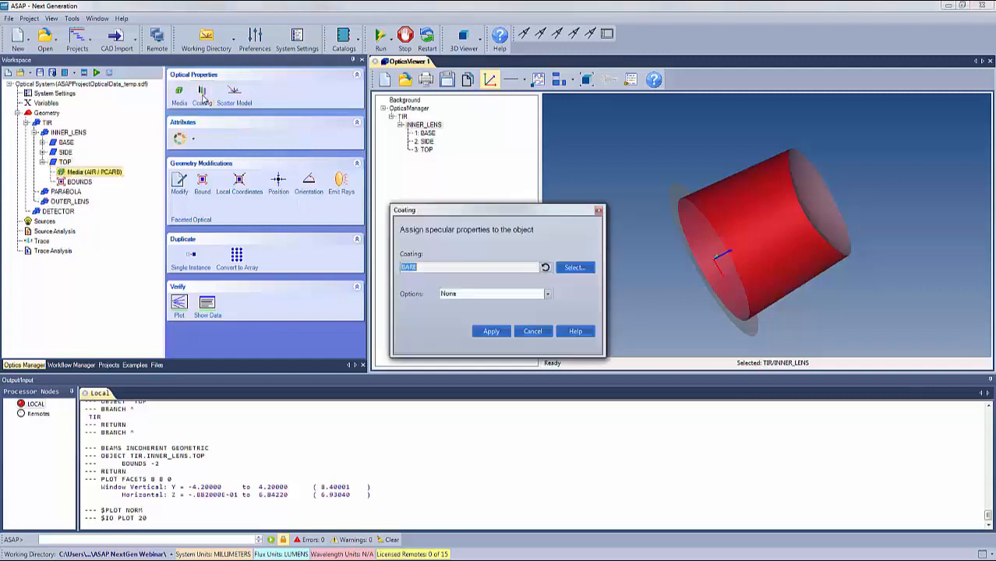
{"action": "left_click", "coordinate": [550, 296]}
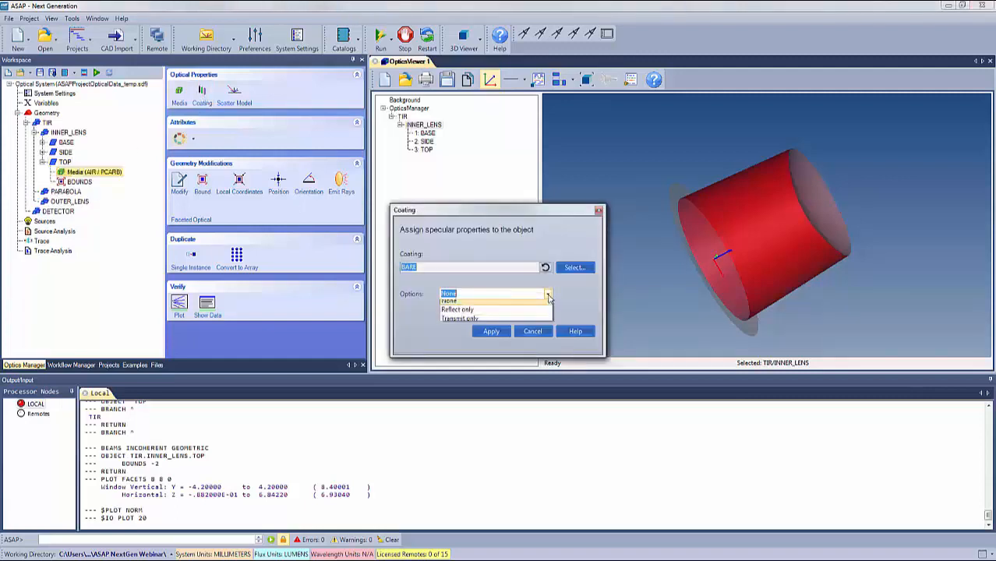
{"action": "left_click", "coordinate": [462, 326]}
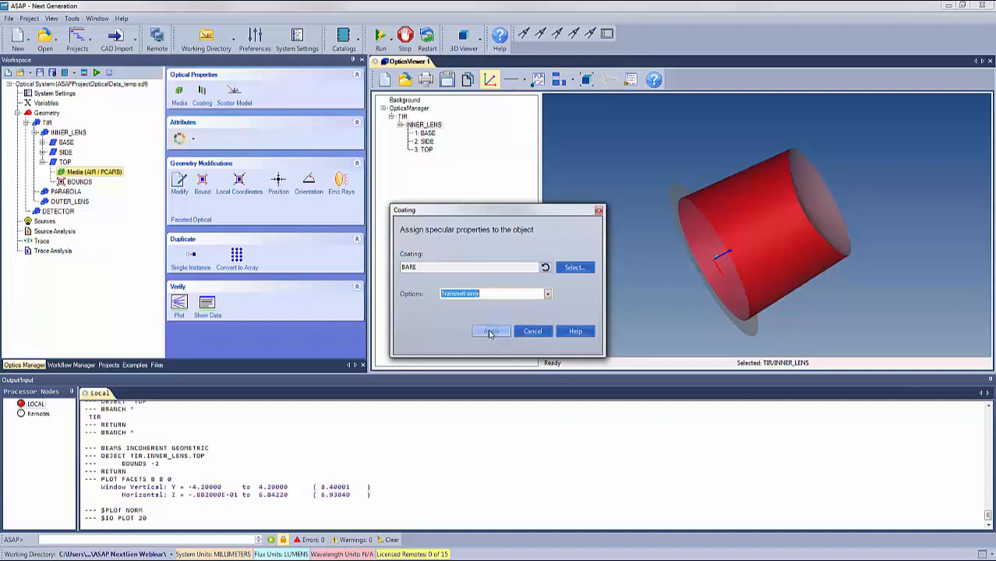
{"action": "left_click", "coordinate": [491, 333]}
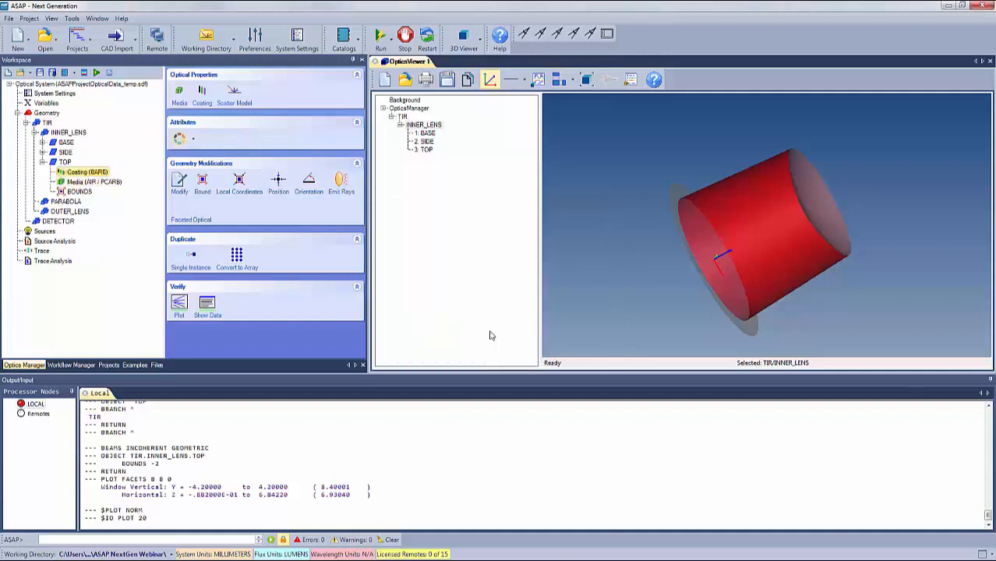
{"action": "left_click", "coordinate": [42, 162]}
{"action": "left_click_drag", "start_coordinate": [653, 246], "coordinate": [633, 236]}
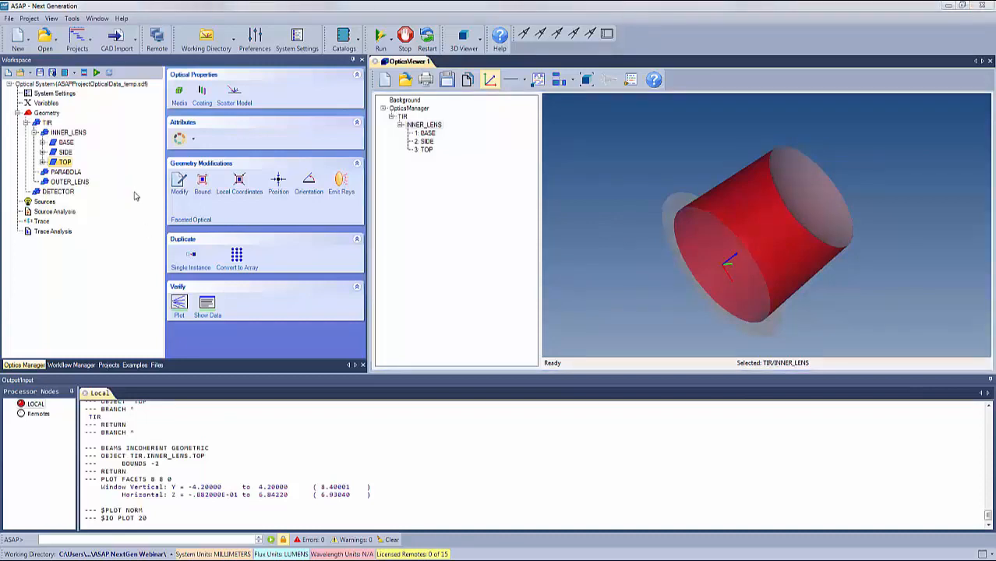
Step: Insert an optical surface named REFLECTOR in the PARABOLA branch, located at -2 along Z
{"action": "left_click", "coordinate": [66, 172]}
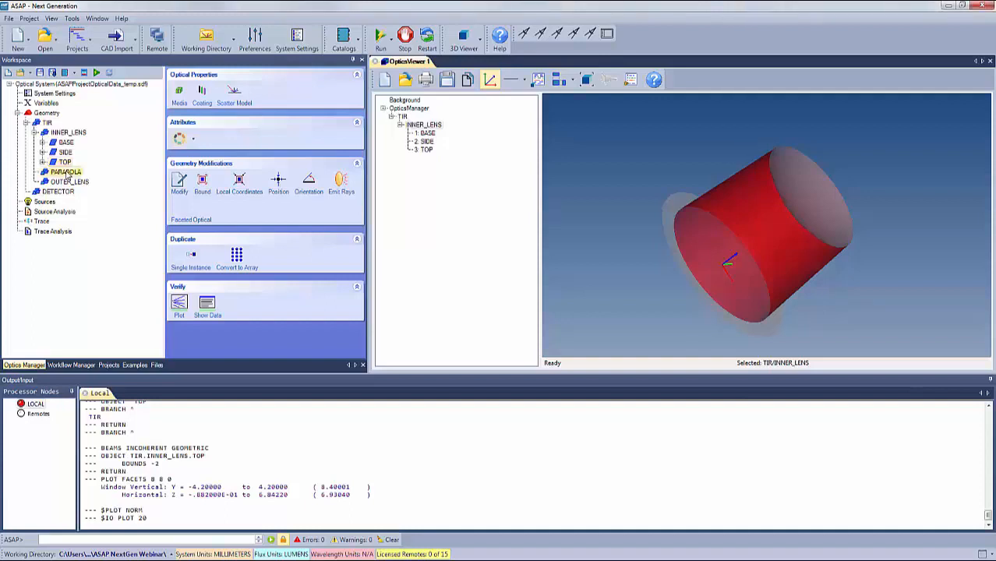
{"action": "right_click", "coordinate": [67, 174]}
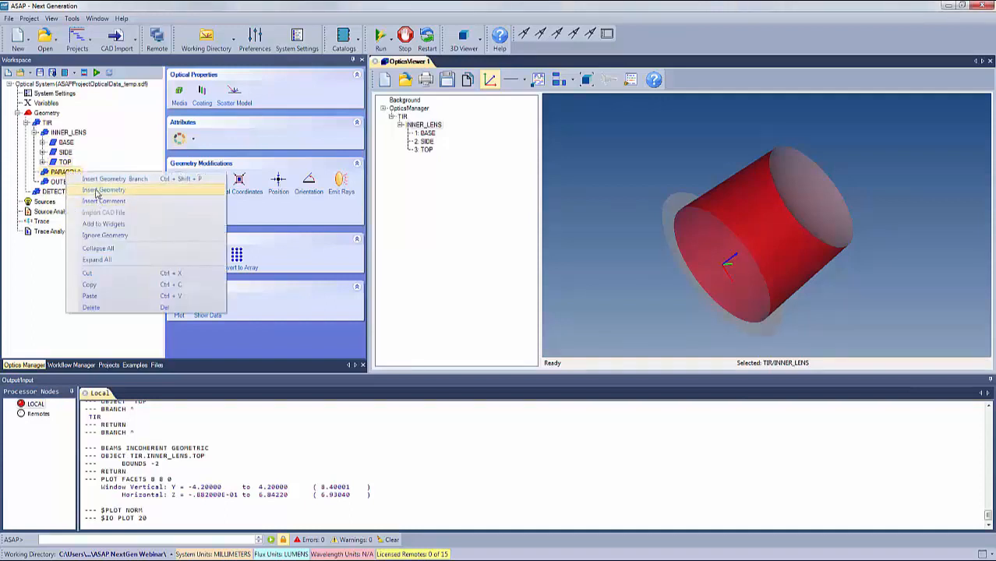
{"action": "left_click", "coordinate": [96, 192]}
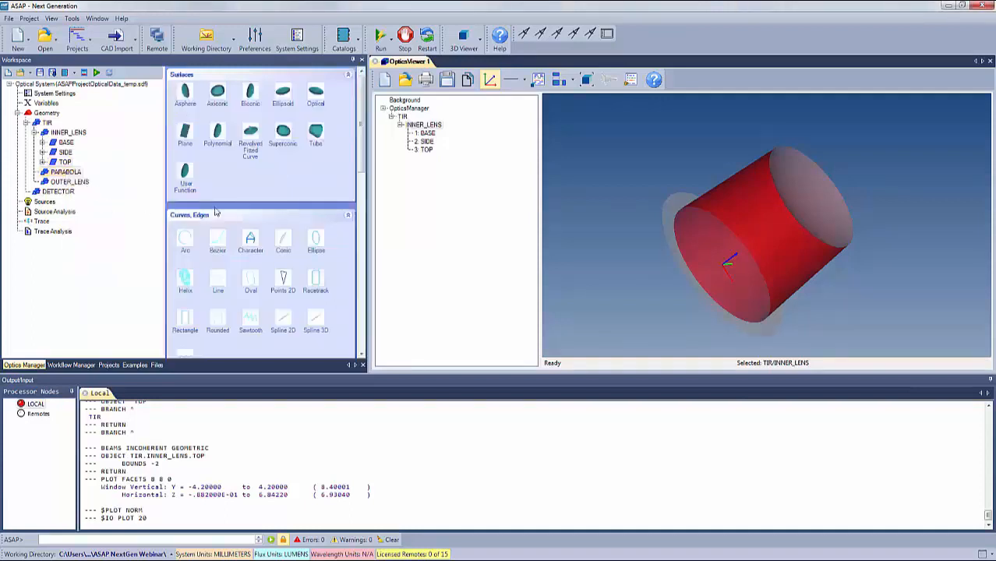
{"action": "left_click", "coordinate": [319, 94]}
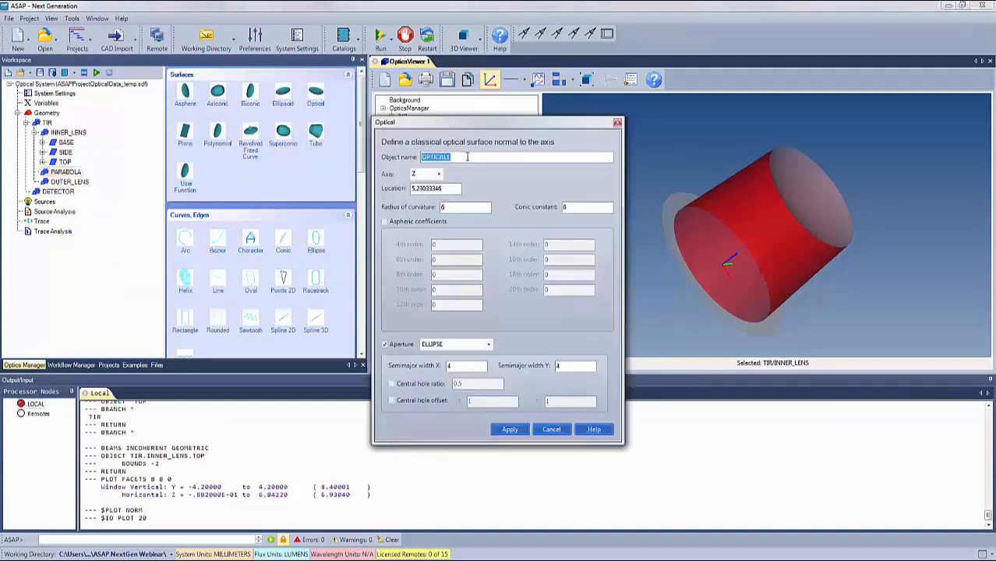
{"action": "type", "text": "REFLECTOR"}
{"action": "left_click_drag", "start_coordinate": [452, 189], "coordinate": [385, 195]}
{"action": "type", "text": "-2"}
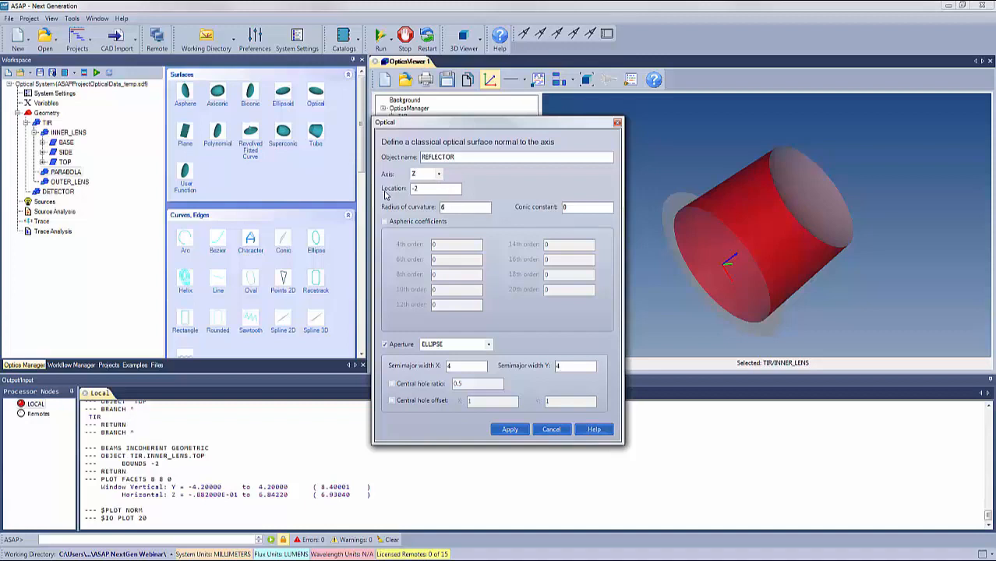
Step: Give REFLECTOR radius of curvature PARA_RC, conic constant -1 and an elliptical aperture with both semimajor widths 12 and a central hole ratio, and create it
{"action": "left_click_drag", "start_coordinate": [447, 206], "coordinate": [427, 207]}
{"action": "type", "text": "RA_RC"}
{"action": "left_click_drag", "start_coordinate": [569, 207], "coordinate": [560, 208]}
{"action": "double_click", "coordinate": [446, 366]}
{"action": "double_click", "coordinate": [558, 365]}
{"action": "type", "text": "12"}
{"action": "left_click", "coordinate": [392, 384]}
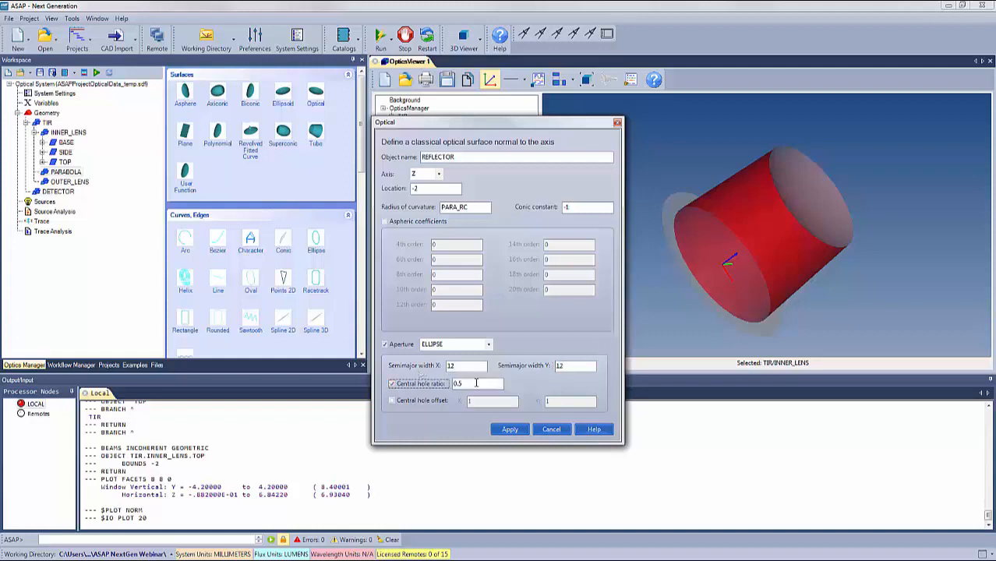
{"action": "left_click_drag", "start_coordinate": [476, 383], "coordinate": [445, 384]}
{"action": "type", "text": "0."}
{"action": "left_click", "coordinate": [509, 429]}
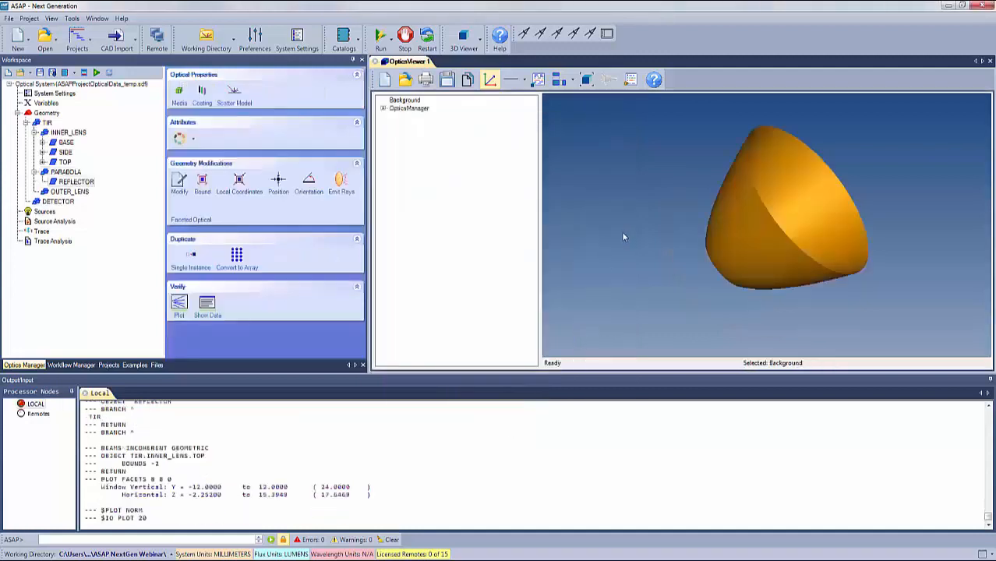
Step: Make the REFLECTOR surface transparent in the 3D view
{"action": "left_click_drag", "start_coordinate": [654, 254], "coordinate": [616, 276]}
{"action": "left_click", "coordinate": [743, 206]}
{"action": "right_click", "coordinate": [743, 206]}
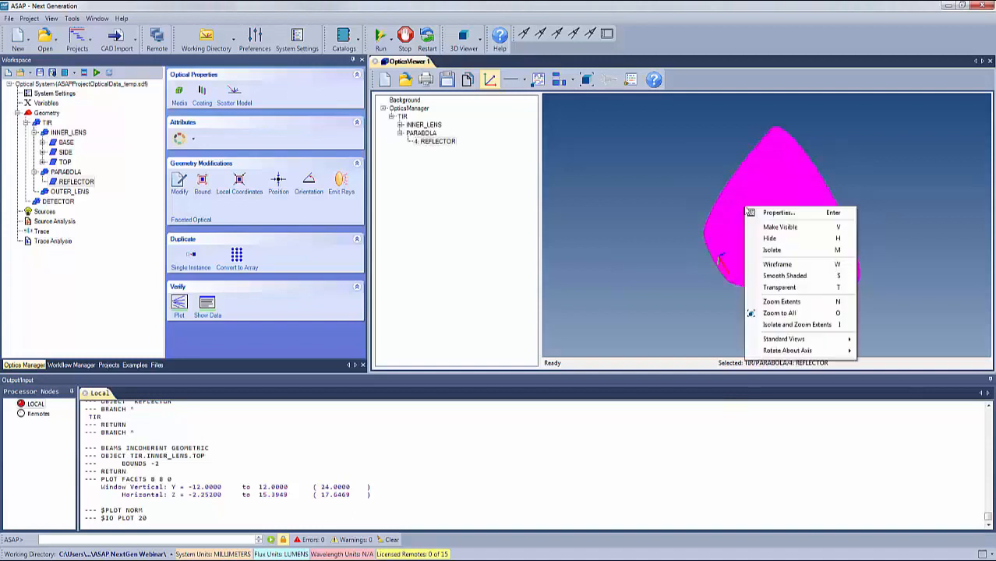
{"action": "left_click", "coordinate": [780, 287]}
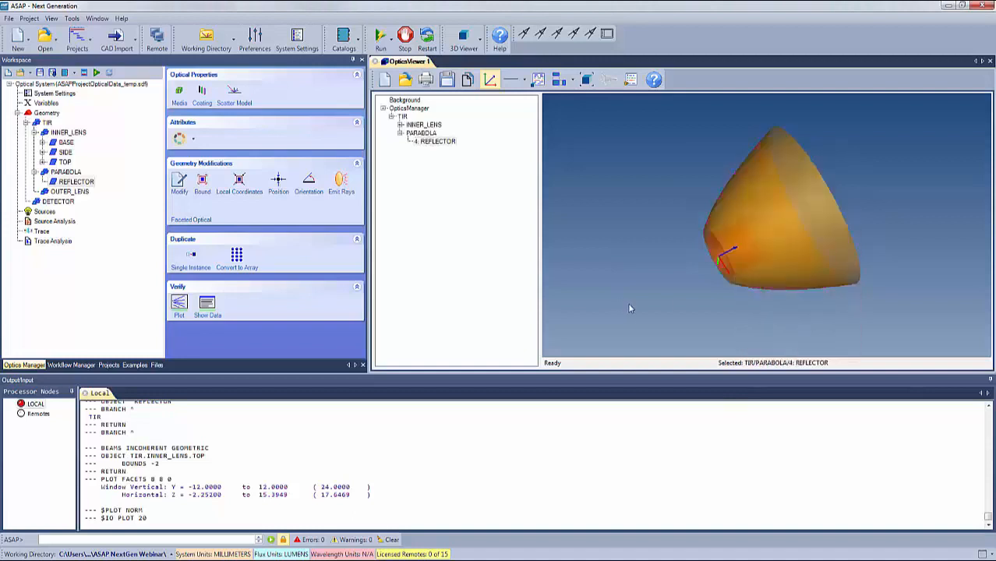
{"action": "left_click_drag", "start_coordinate": [579, 311], "coordinate": [638, 249]}
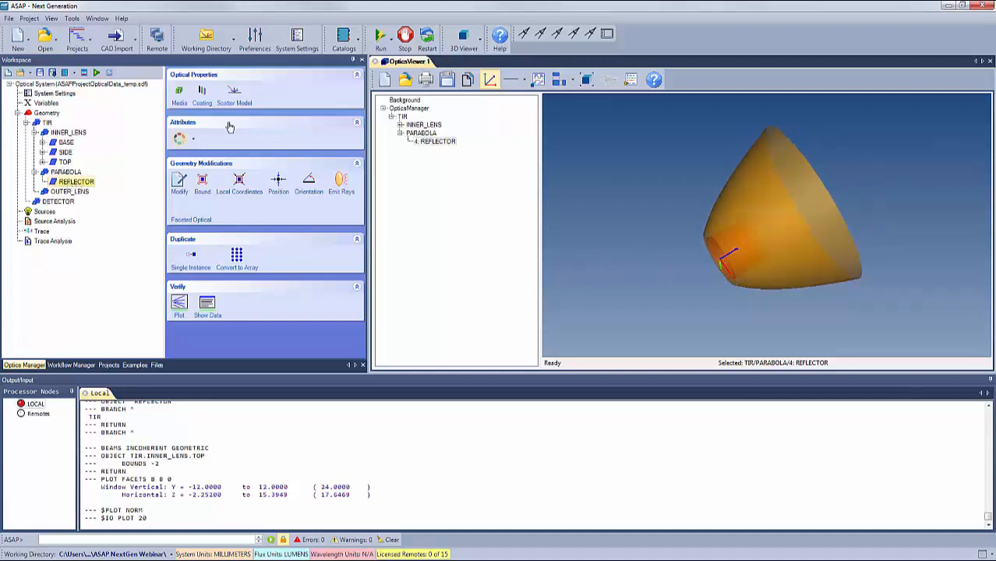
Step: Assign AIR / PCARB media and a BARE coating with the Reflect only option to the REFLECTOR surface
{"action": "left_click", "coordinate": [180, 94]}
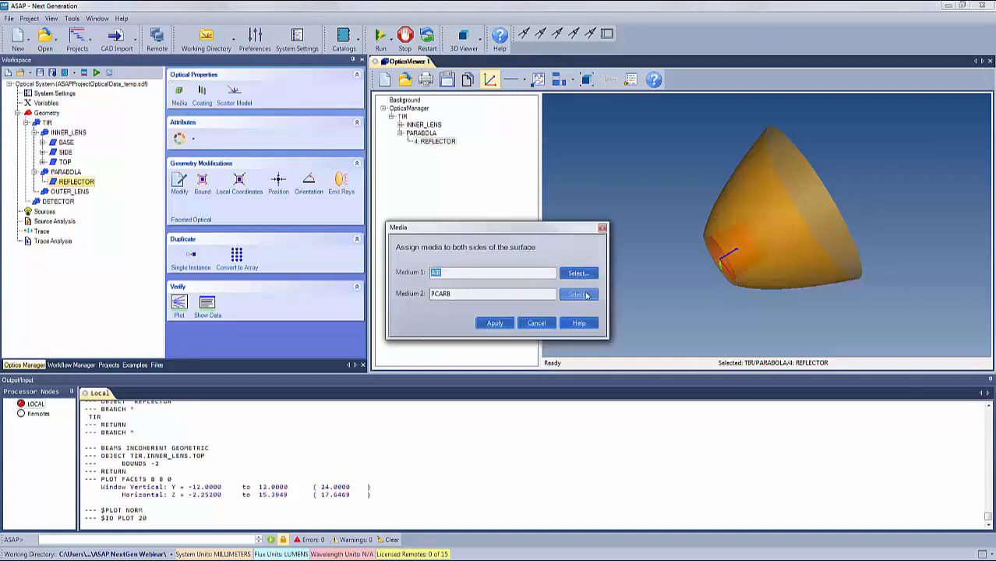
{"action": "left_click", "coordinate": [497, 324]}
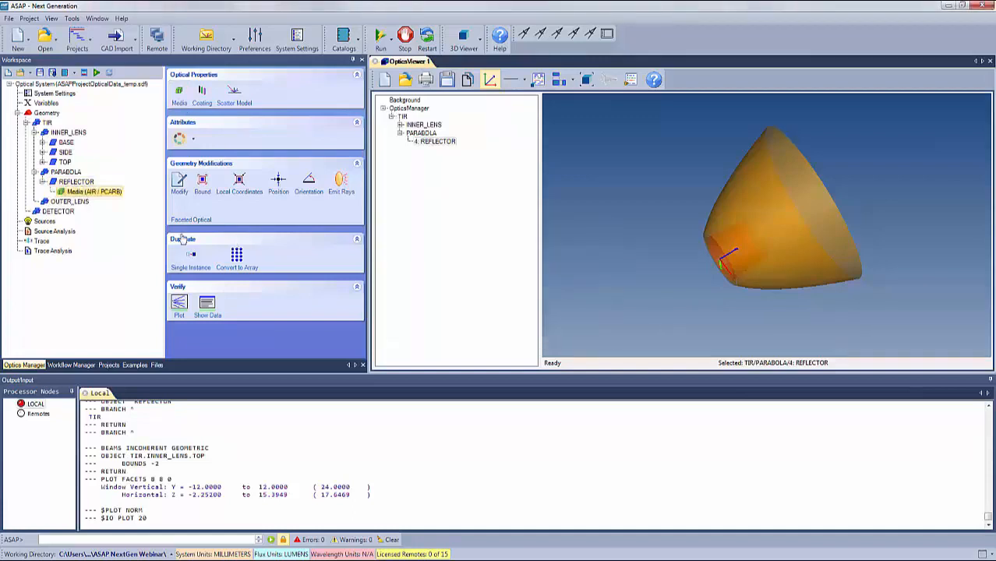
{"action": "left_click", "coordinate": [203, 94]}
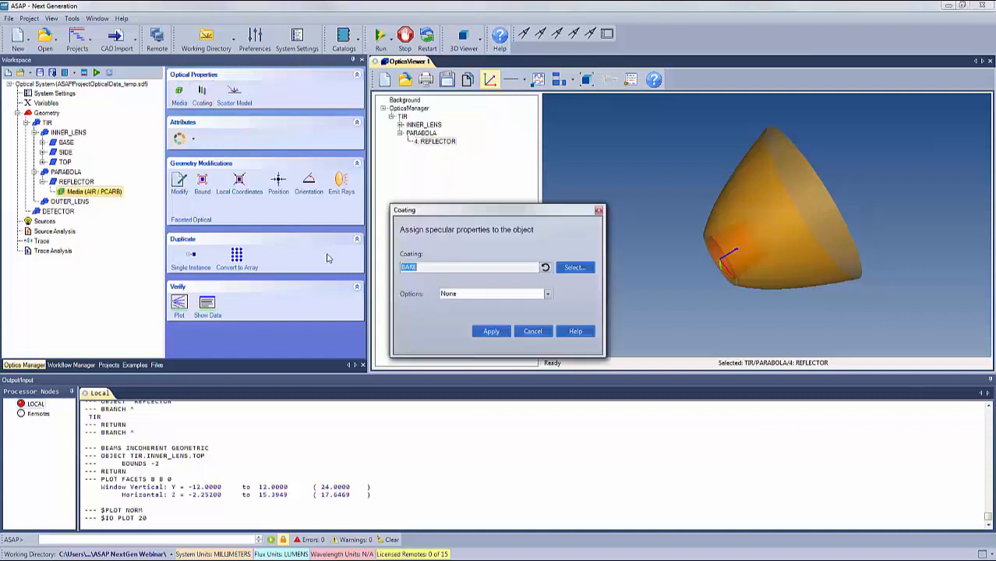
{"action": "left_click", "coordinate": [548, 296]}
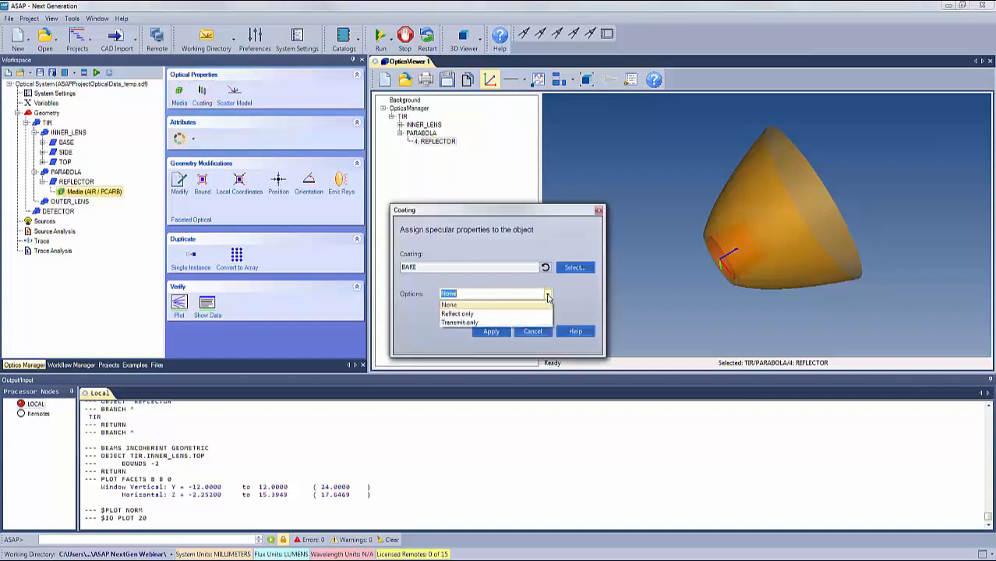
{"action": "left_click", "coordinate": [466, 314]}
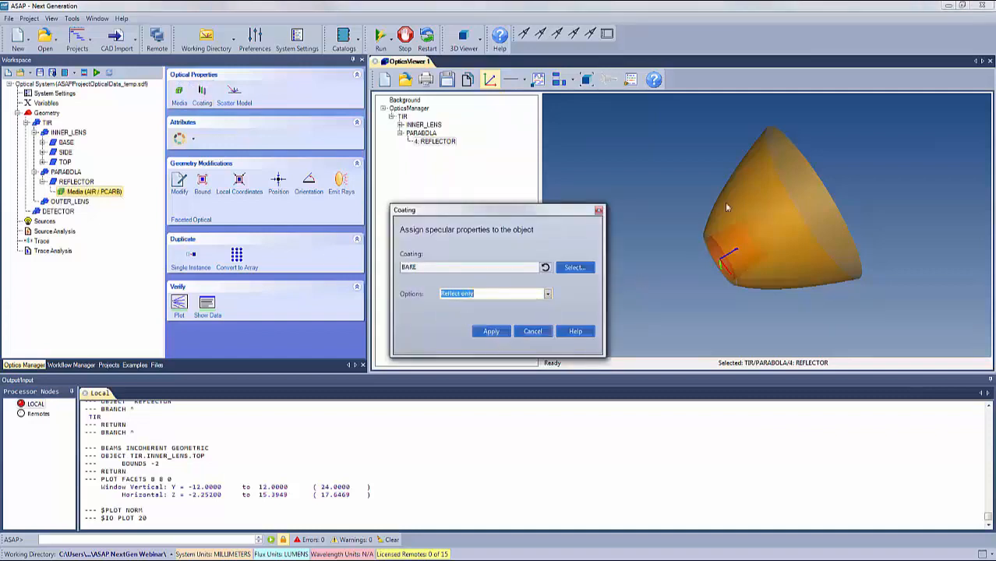
{"action": "left_click", "coordinate": [491, 334]}
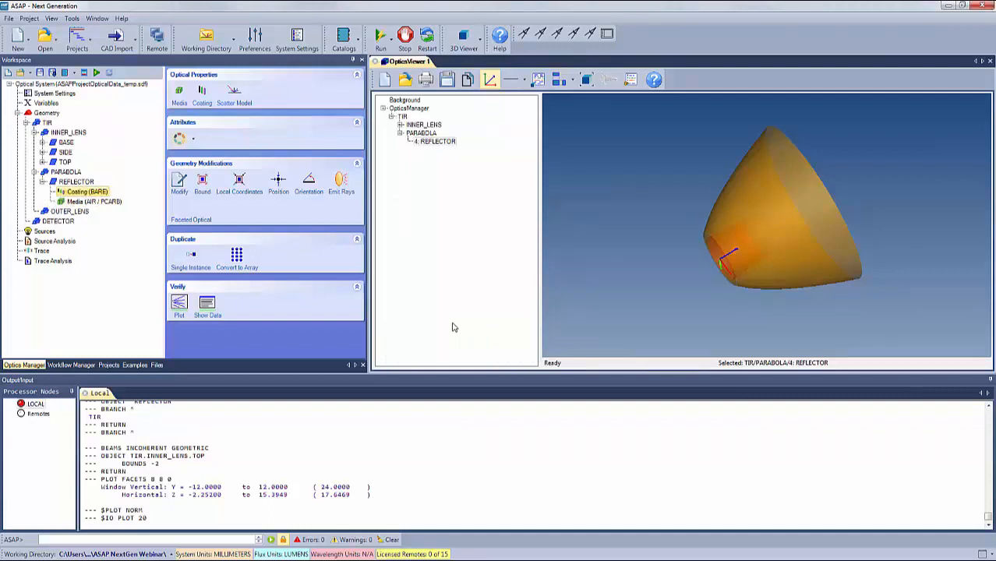
{"action": "left_click", "coordinate": [34, 172]}
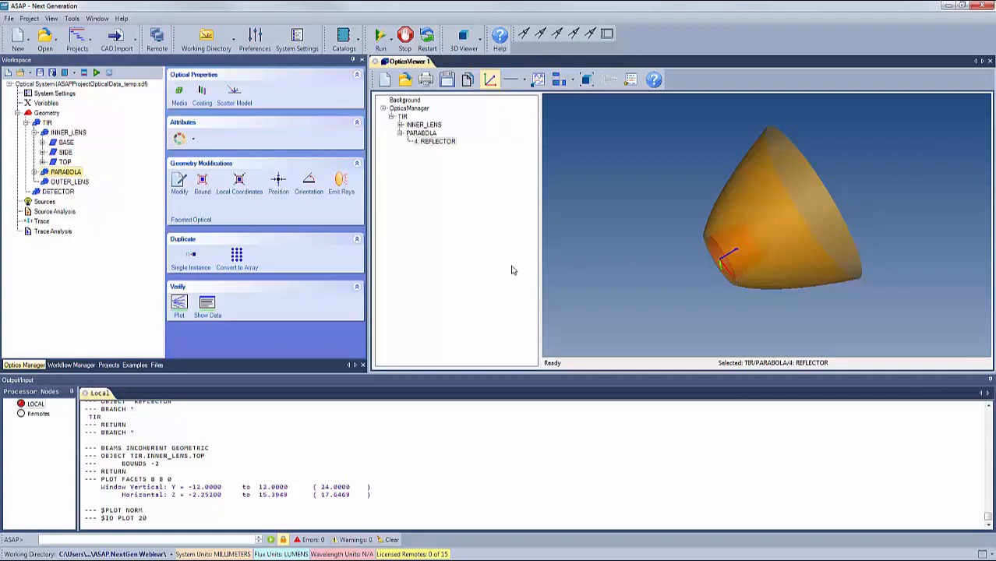
Step: Insert an optical surface named TOP in the OUTER_LENS branch, located at 14.7064 along Z
{"action": "left_click_drag", "start_coordinate": [687, 226], "coordinate": [605, 235]}
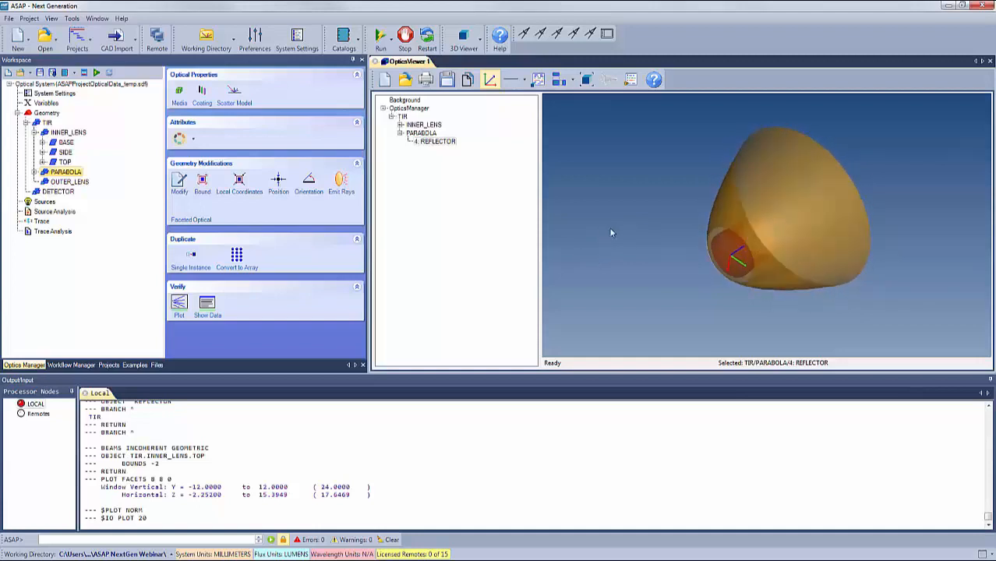
{"action": "left_click", "coordinate": [68, 183]}
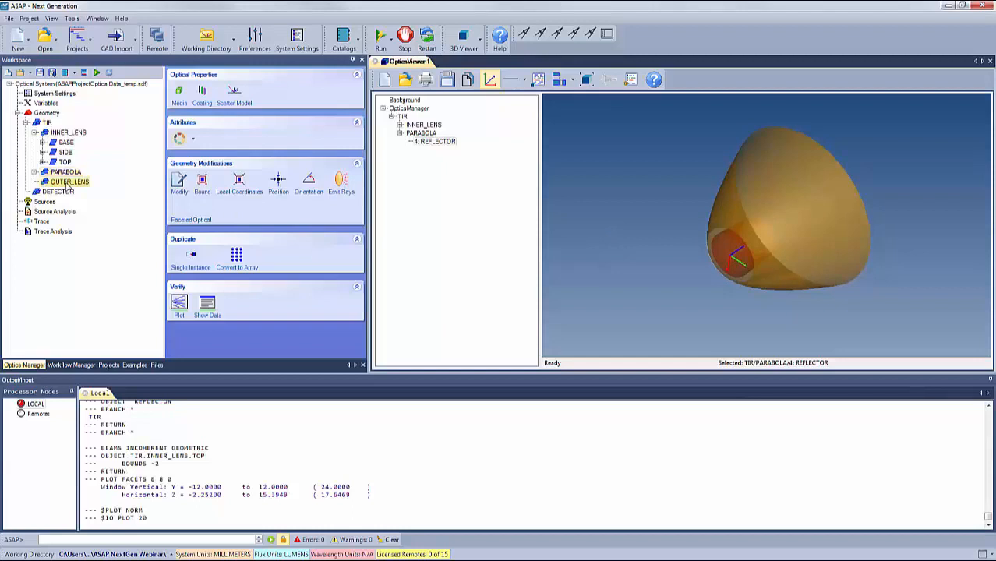
{"action": "right_click", "coordinate": [68, 188]}
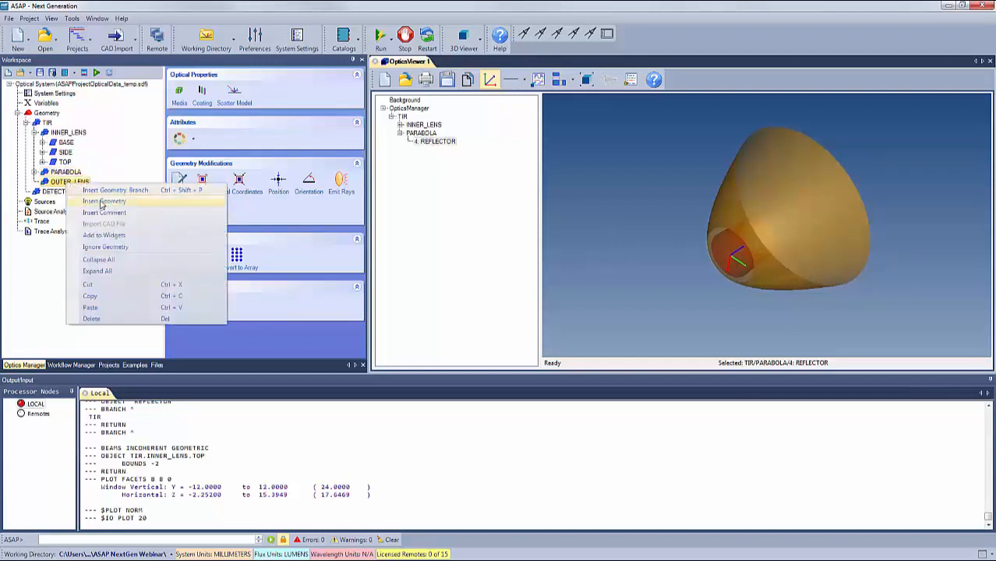
{"action": "left_click", "coordinate": [102, 202]}
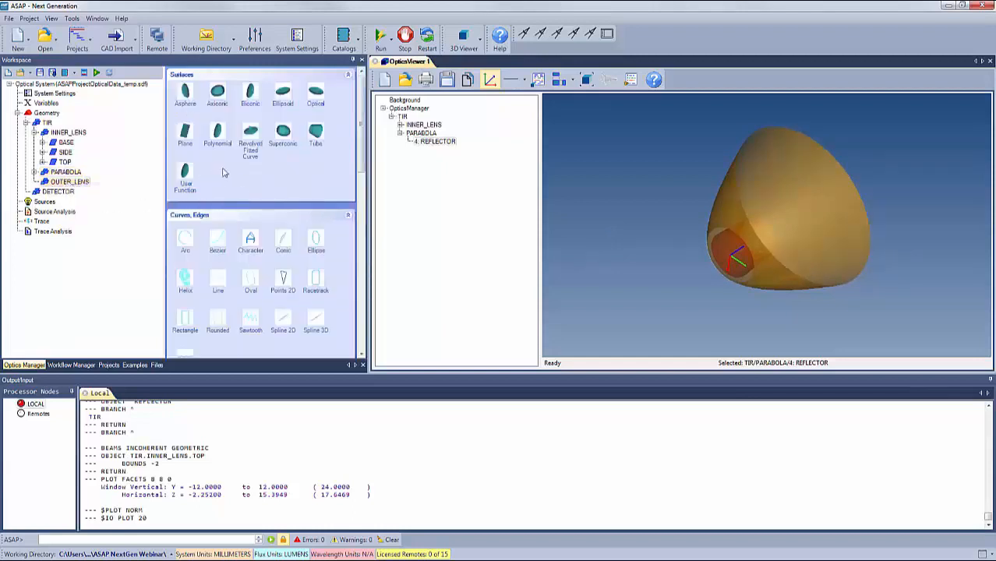
{"action": "left_click", "coordinate": [317, 97]}
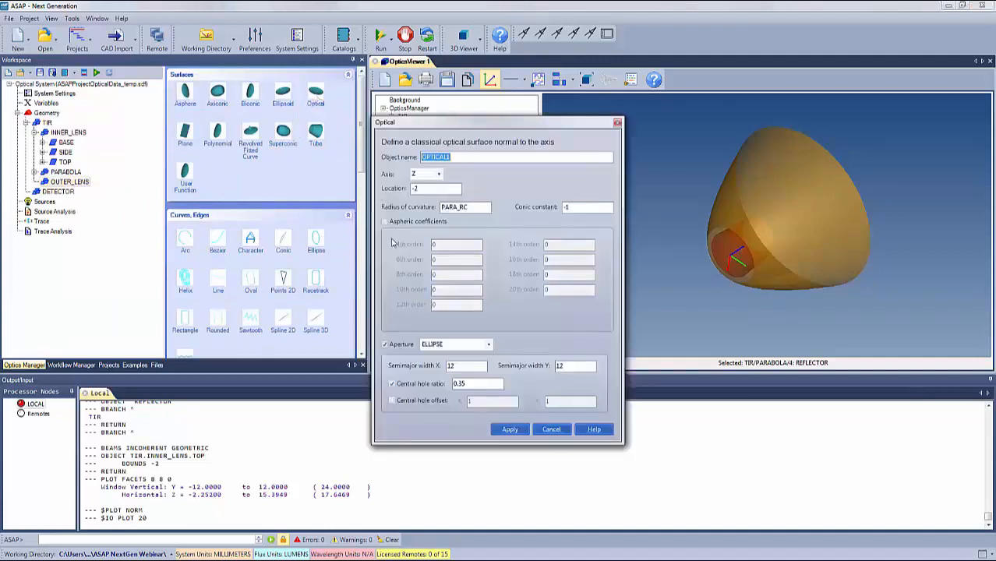
{"action": "type", "text": "TOP"}
{"action": "left_click_drag", "start_coordinate": [425, 190], "coordinate": [407, 191]}
{"action": "type", "text": "14.7064"}
Step: Give the outer lens TOP a radius of curvature of 12 and semimajor widths of 2, without a central hole, and create it
{"action": "left_click_drag", "start_coordinate": [474, 208], "coordinate": [432, 208]}
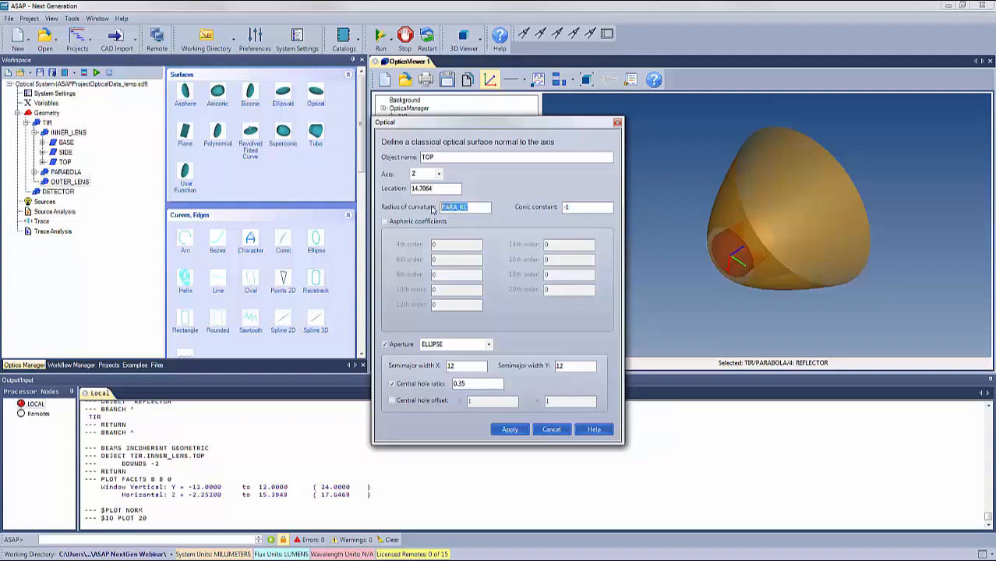
{"action": "type", "text": "12"}
{"action": "left_click_drag", "start_coordinate": [459, 366], "coordinate": [434, 367]}
{"action": "type", "text": "2"}
{"action": "left_click_drag", "start_coordinate": [568, 367], "coordinate": [544, 366]}
{"action": "type", "text": "2"}
{"action": "left_click", "coordinate": [392, 384]}
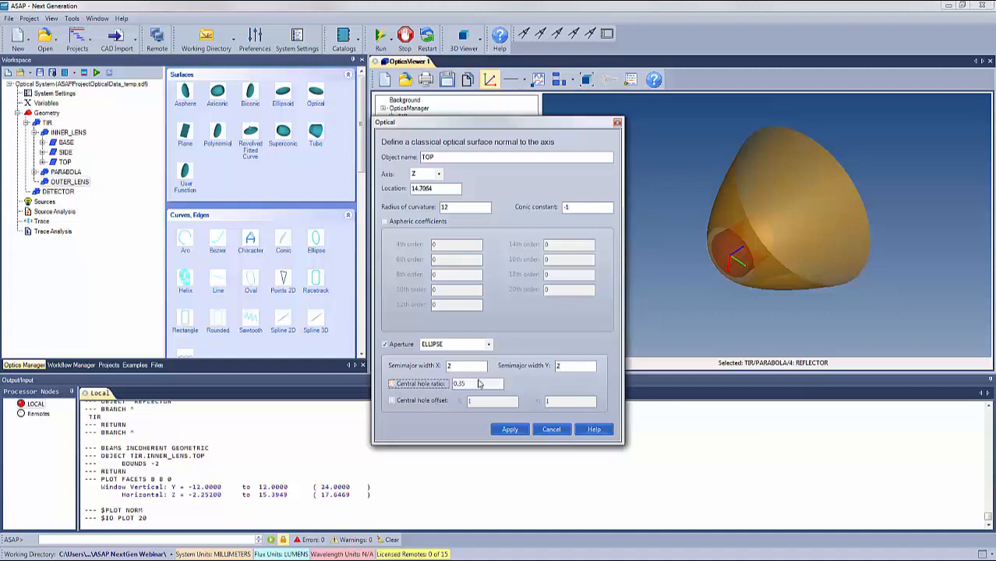
{"action": "left_click", "coordinate": [511, 431]}
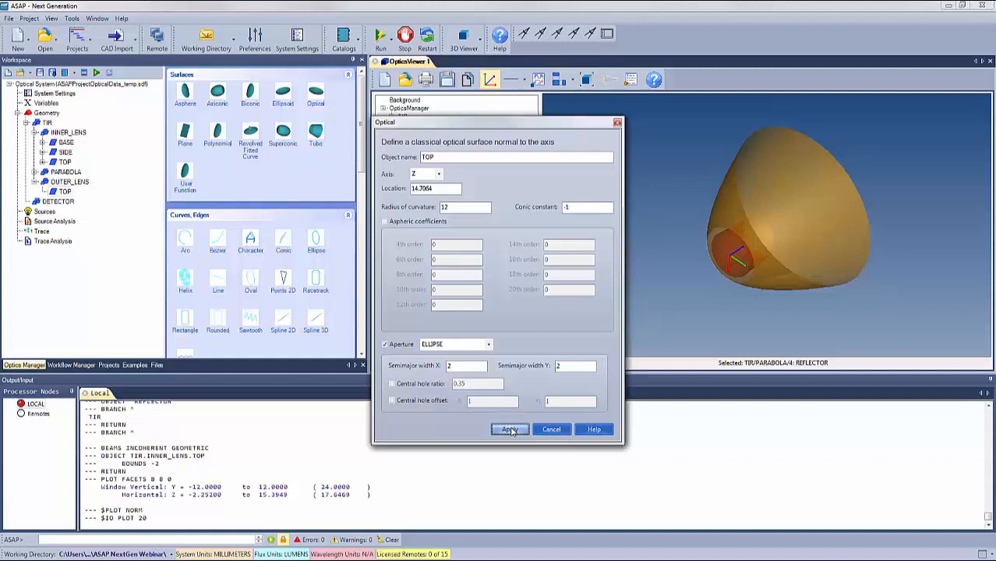
Step: Change the aperture of the OUTER_LENS TOP surface from elliptical to RECTANGLE
{"action": "left_click_drag", "start_coordinate": [687, 215], "coordinate": [624, 224]}
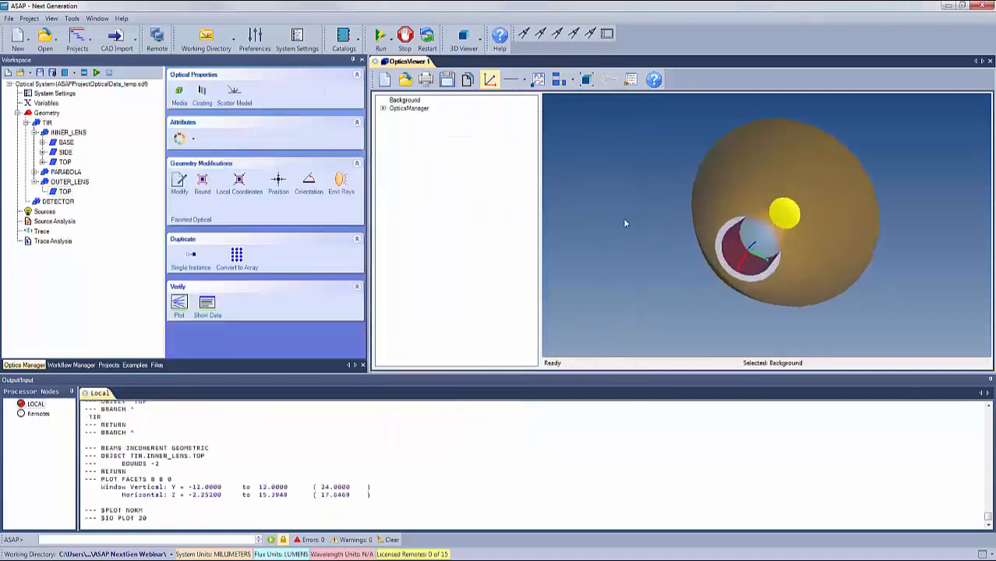
{"action": "double_click", "coordinate": [65, 192]}
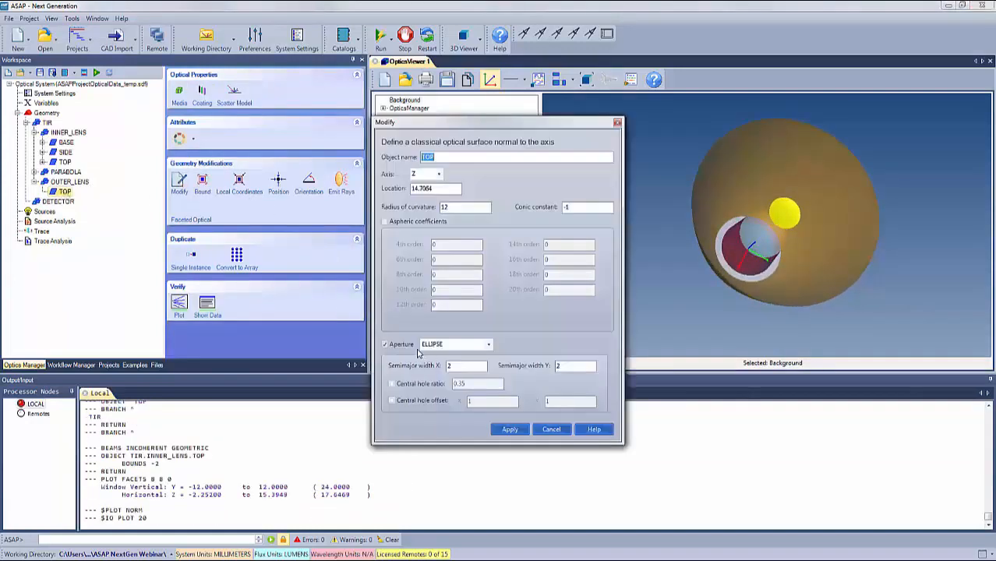
{"action": "left_click", "coordinate": [489, 345]}
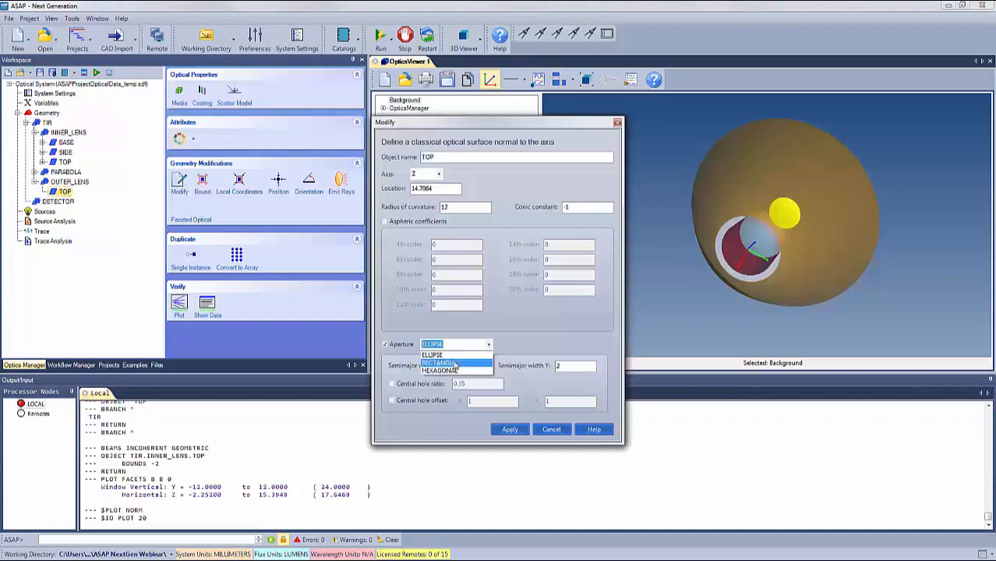
{"action": "left_click", "coordinate": [456, 364]}
{"action": "left_click", "coordinate": [511, 431]}
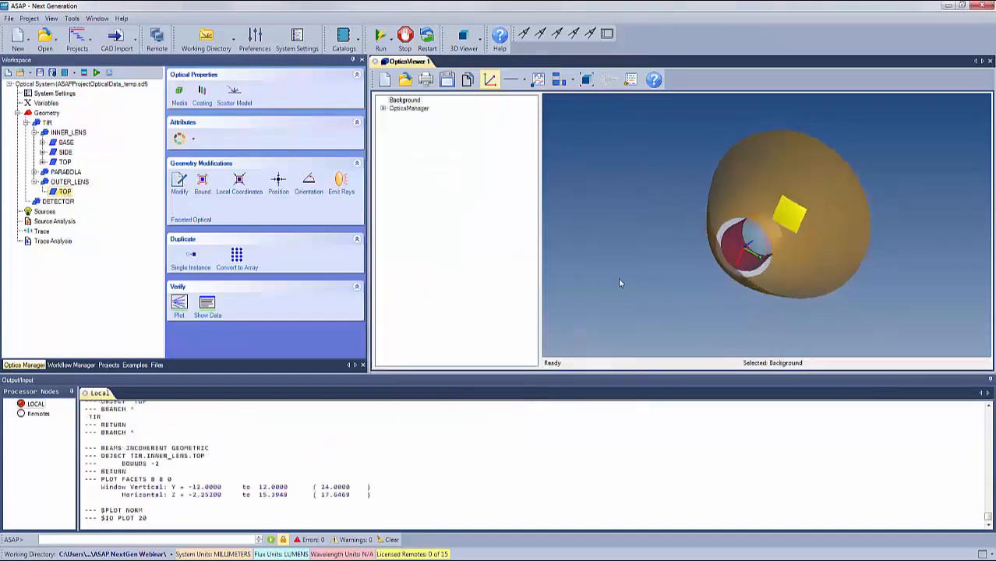
Step: Assign AIR / PCARB media and a BARE coating with the Transmit only option to the OUTER_LENS TOP surface
{"action": "left_click_drag", "start_coordinate": [620, 283], "coordinate": [586, 284]}
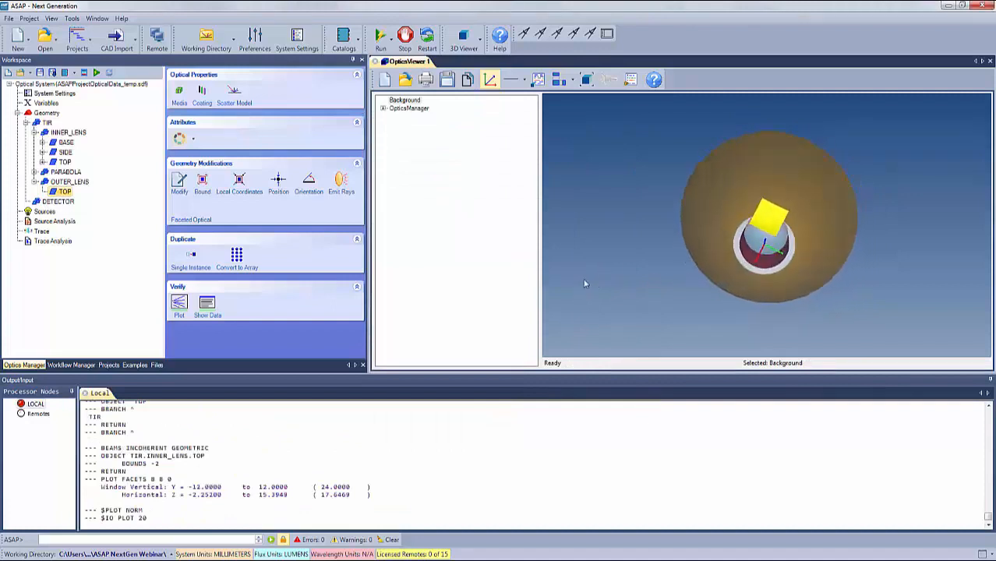
{"action": "left_click", "coordinate": [767, 222]}
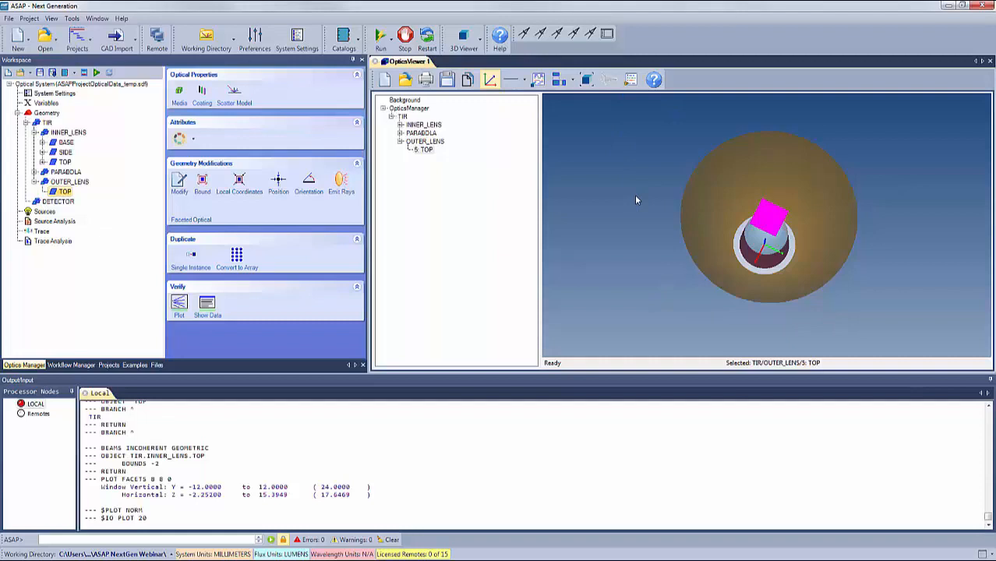
{"action": "left_click", "coordinate": [178, 94]}
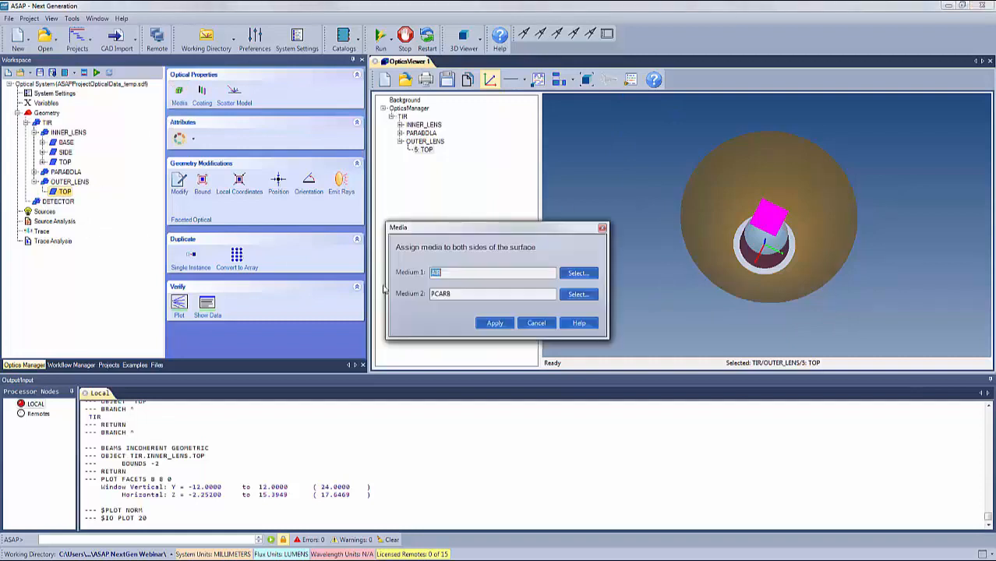
{"action": "left_click", "coordinate": [493, 323]}
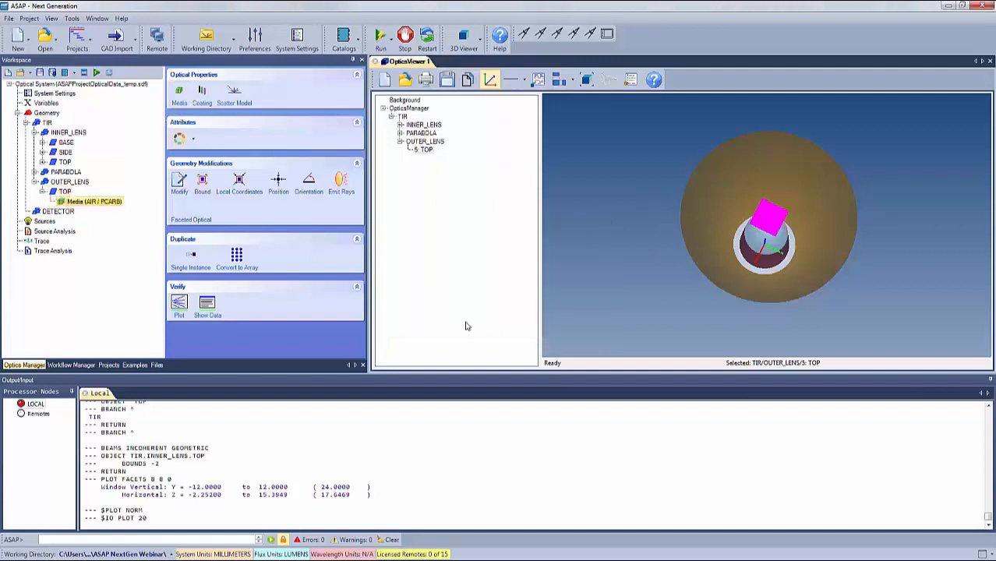
{"action": "left_click", "coordinate": [201, 92]}
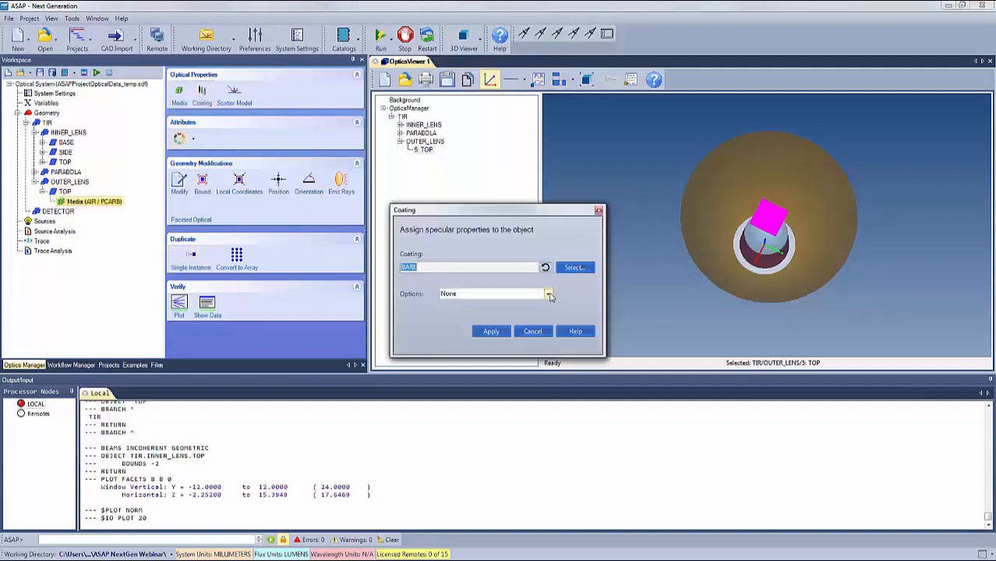
{"action": "left_click", "coordinate": [548, 294]}
{"action": "left_click", "coordinate": [460, 322]}
{"action": "left_click", "coordinate": [491, 331]}
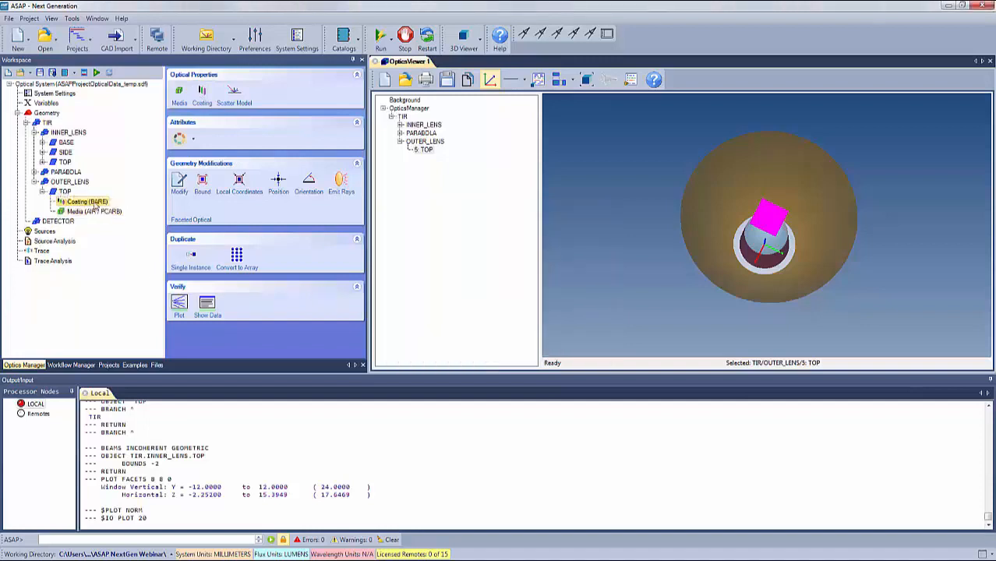
Step: Shift the OUTER_LENS TOP surface by a relative distance of -3*4 in both X and Y
{"action": "left_click", "coordinate": [64, 192]}
{"action": "left_click", "coordinate": [278, 183]}
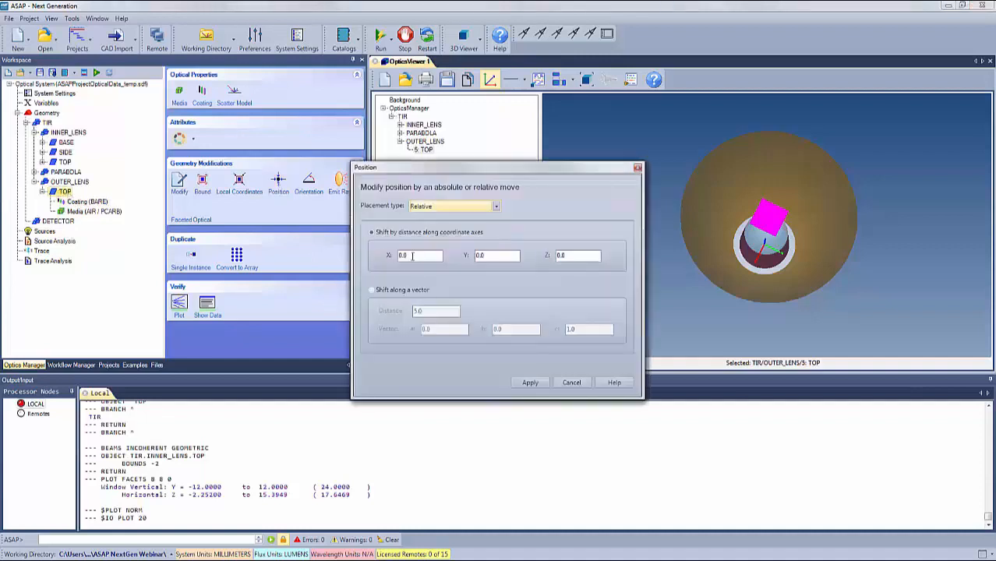
{"action": "left_click_drag", "start_coordinate": [413, 255], "coordinate": [380, 255]}
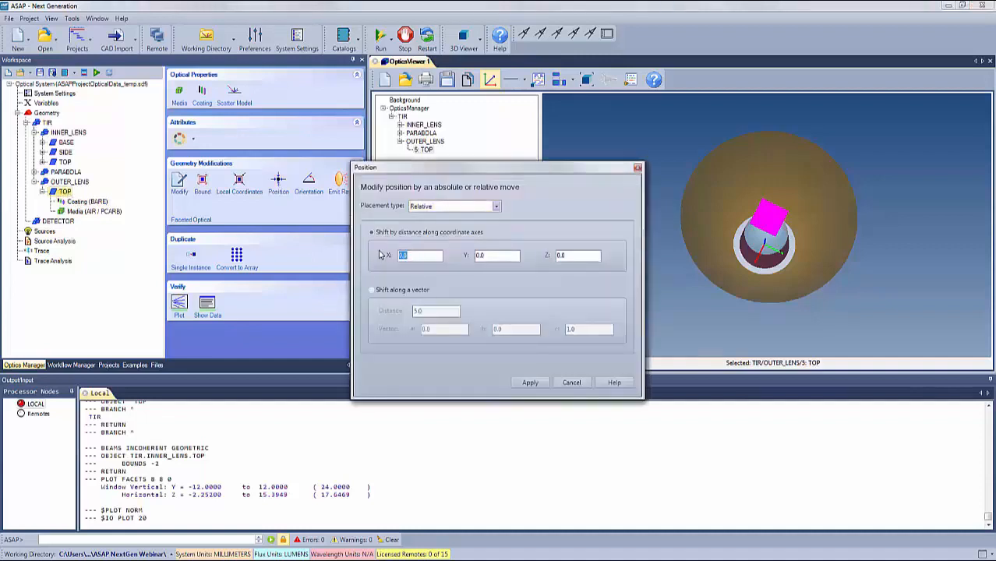
{"action": "type", "text": "-3"}
{"action": "double_click", "coordinate": [468, 259]}
{"action": "key", "text": "BackSpace"}
{"action": "left_click", "coordinate": [532, 383]}
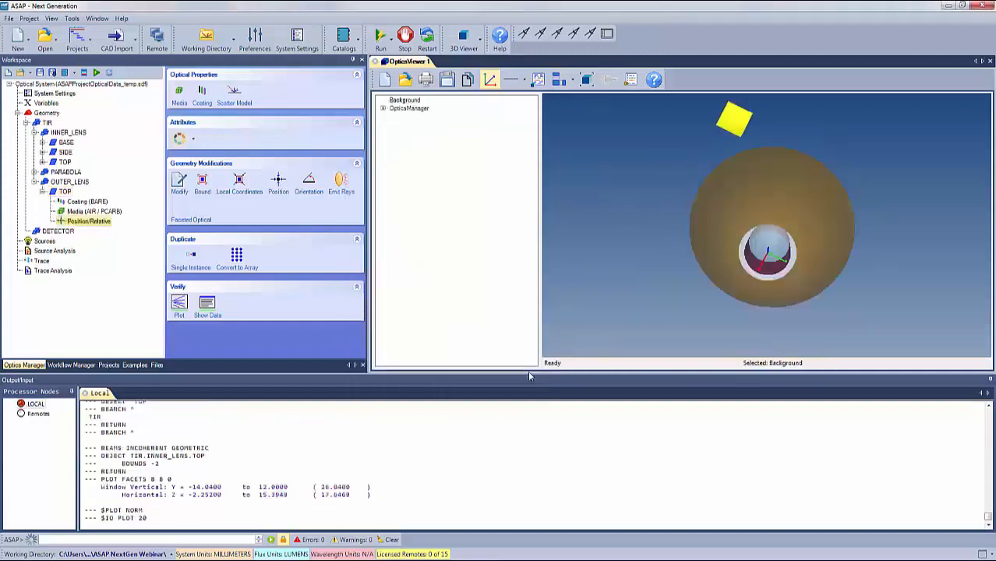
Step: Convert the OUTER_LENS TOP surface to a 7-by-7 array with columns spaced 4 along X and rows spaced 4 along Y
{"action": "left_click_drag", "start_coordinate": [610, 289], "coordinate": [630, 279]}
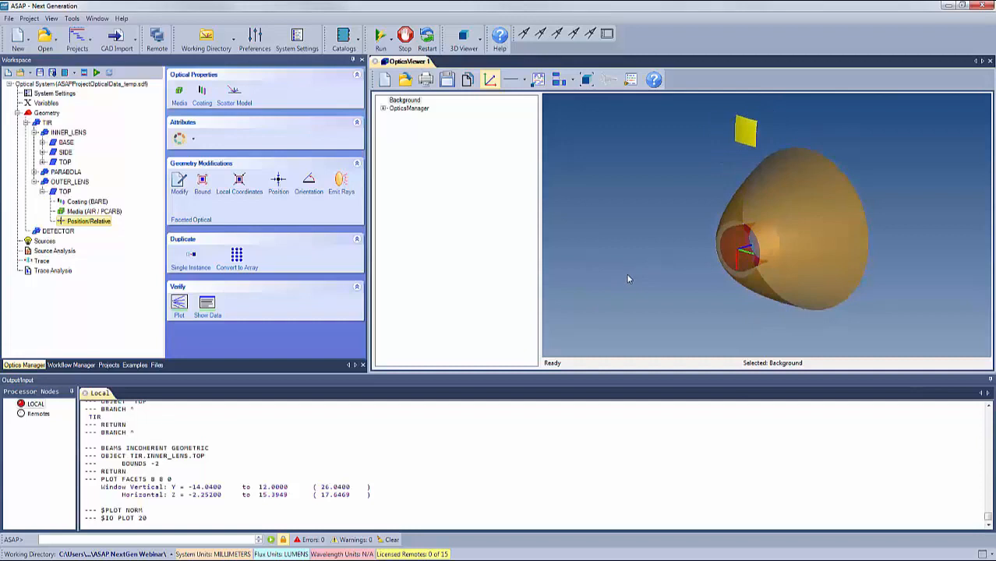
{"action": "left_click", "coordinate": [64, 193]}
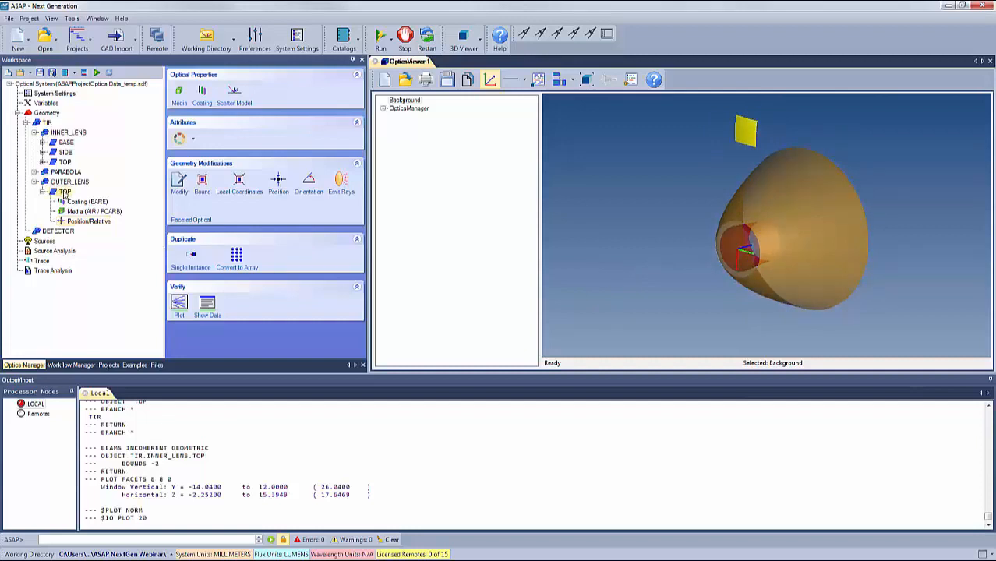
{"action": "left_click", "coordinate": [237, 261]}
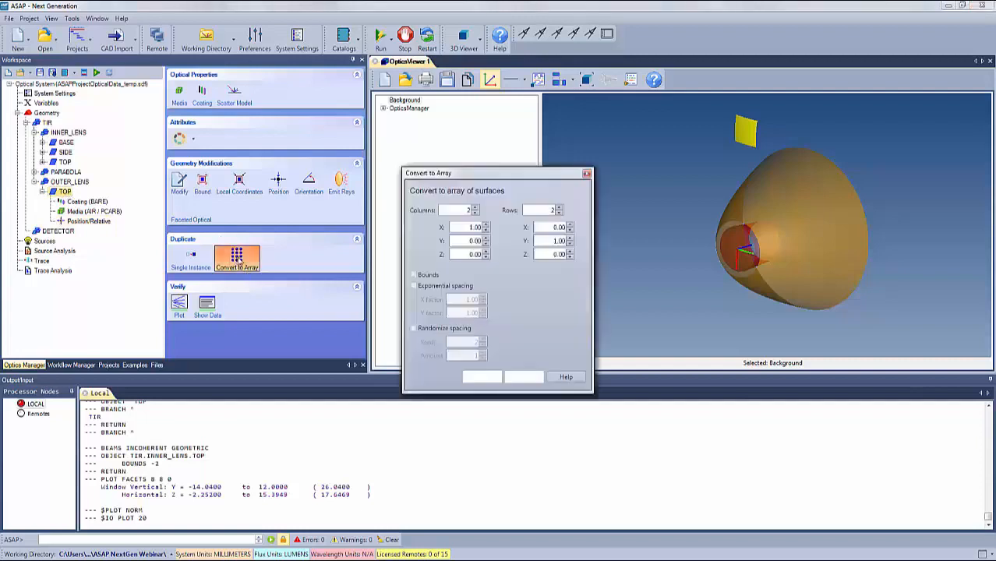
{"action": "left_click", "coordinate": [474, 209]}
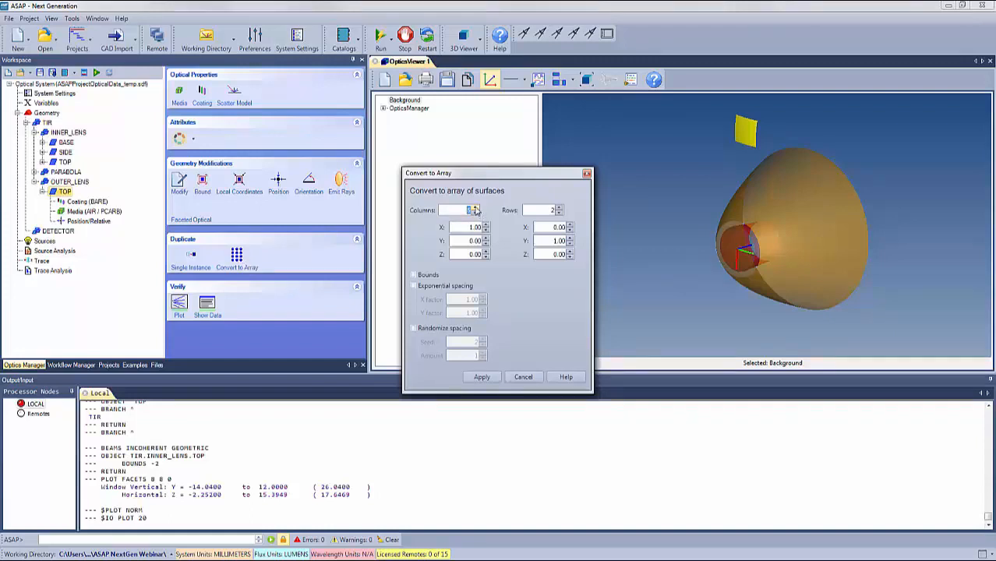
{"action": "left_click", "coordinate": [559, 207]}
{"action": "left_click", "coordinate": [485, 225]}
{"action": "left_click", "coordinate": [485, 226]}
{"action": "left_click", "coordinate": [570, 238]}
{"action": "left_click", "coordinate": [482, 378]}
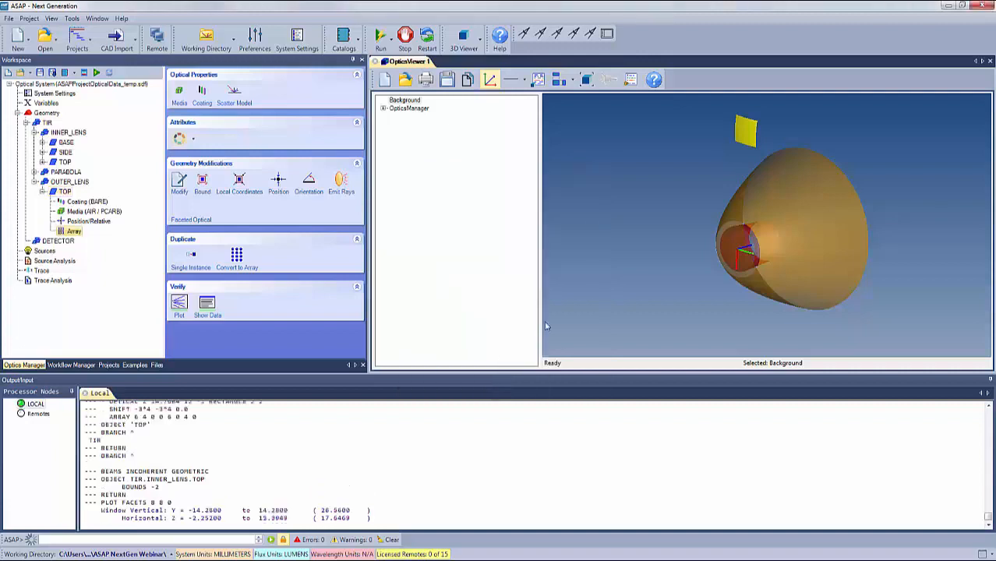
{"action": "left_click_drag", "start_coordinate": [714, 248], "coordinate": [597, 207]}
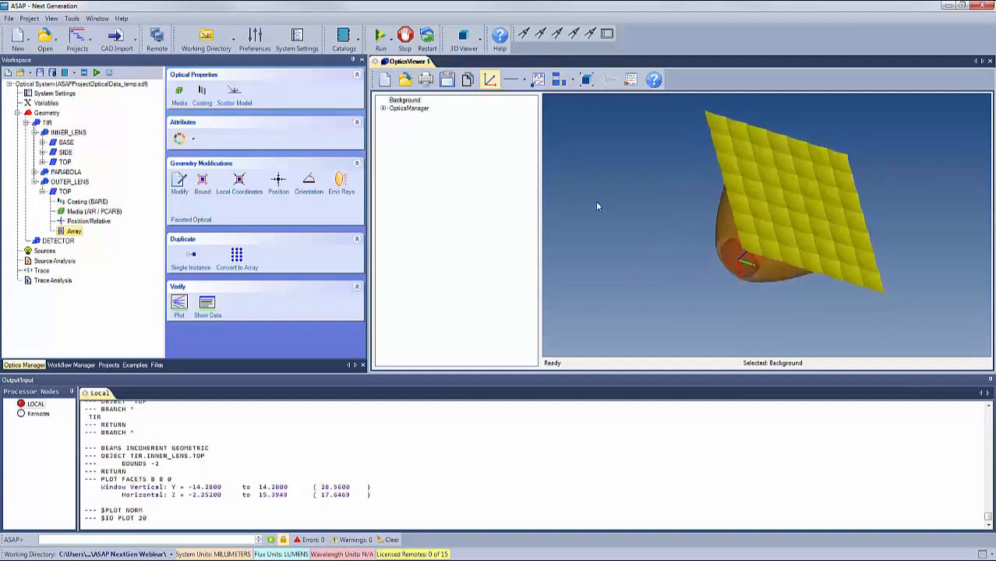
{"action": "left_click", "coordinate": [409, 109]}
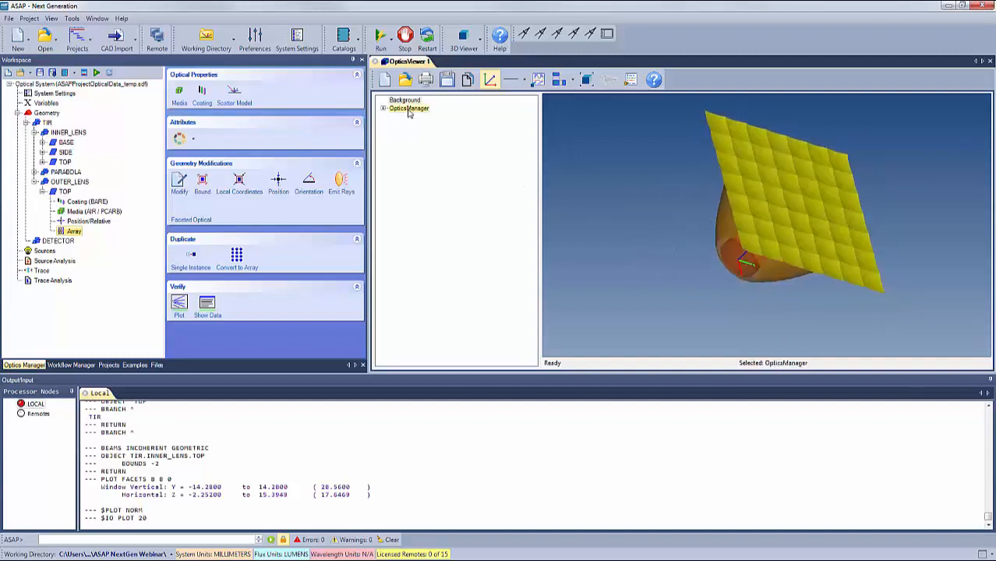
Step: Make the entire optical system transparent in the 3D viewer
{"action": "right_click", "coordinate": [409, 109]}
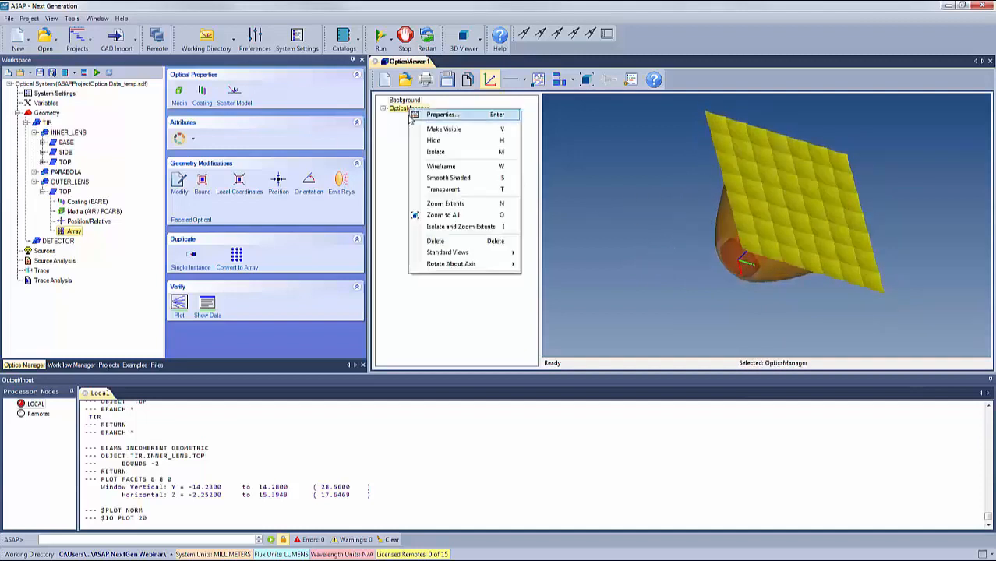
{"action": "left_click", "coordinate": [439, 192]}
{"action": "left_click_drag", "start_coordinate": [667, 225], "coordinate": [643, 237]}
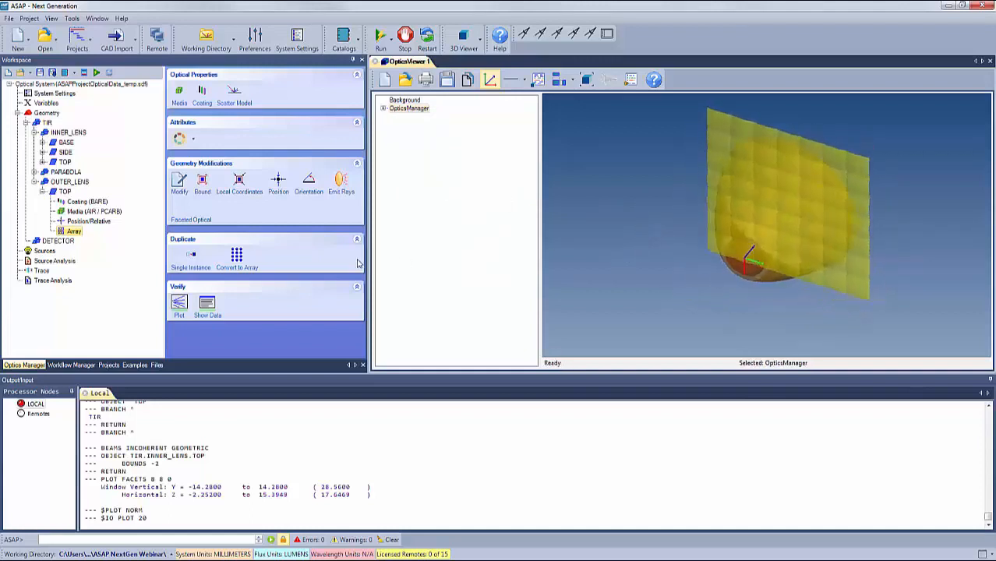
Step: Open the bounding definition of OUTER_LENS TOP, deselect TIR.INNER_LENS.SIDE and set its bounding side to None
{"action": "left_click", "coordinate": [67, 192]}
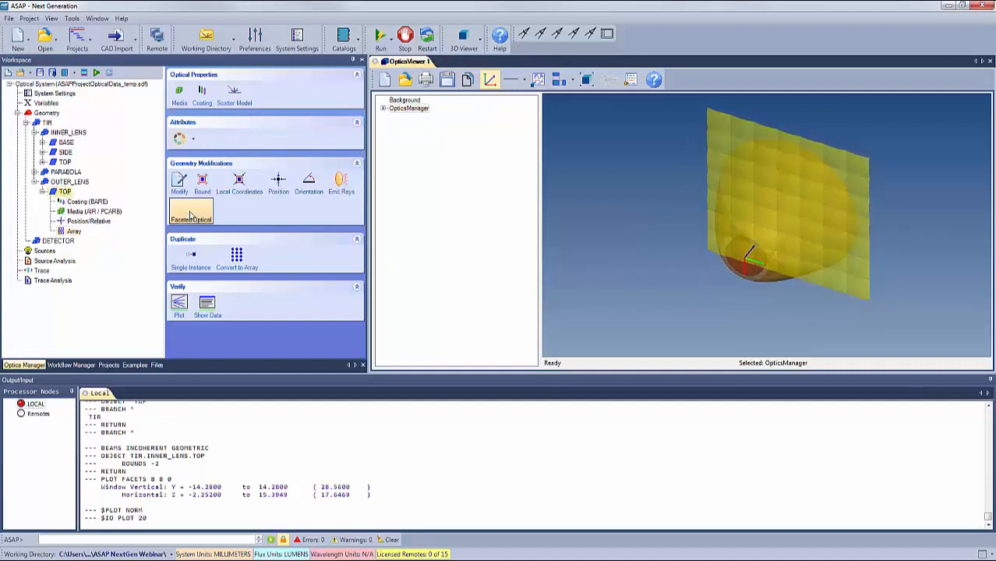
{"action": "left_click", "coordinate": [203, 183]}
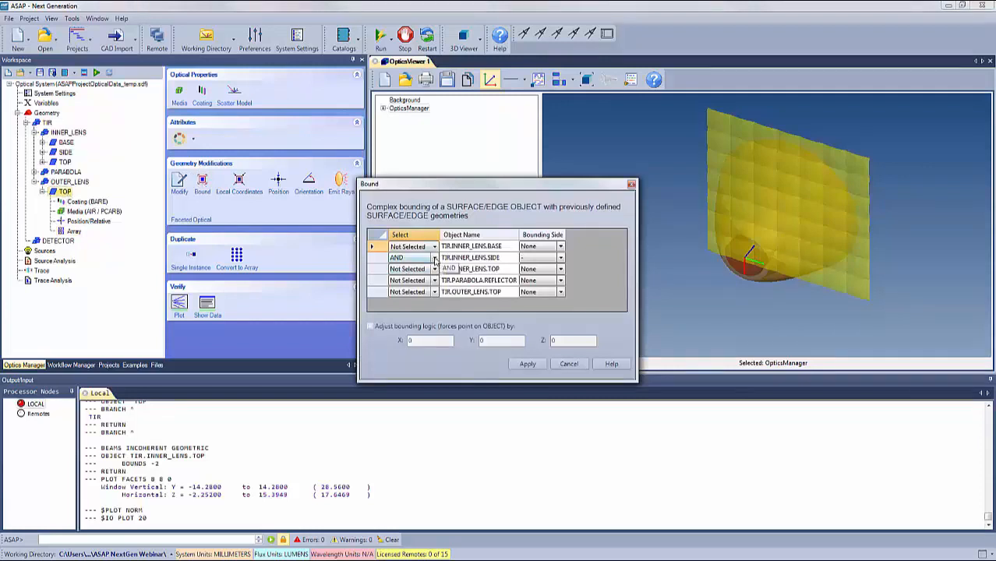
{"action": "left_click", "coordinate": [435, 263]}
{"action": "left_click", "coordinate": [426, 287]}
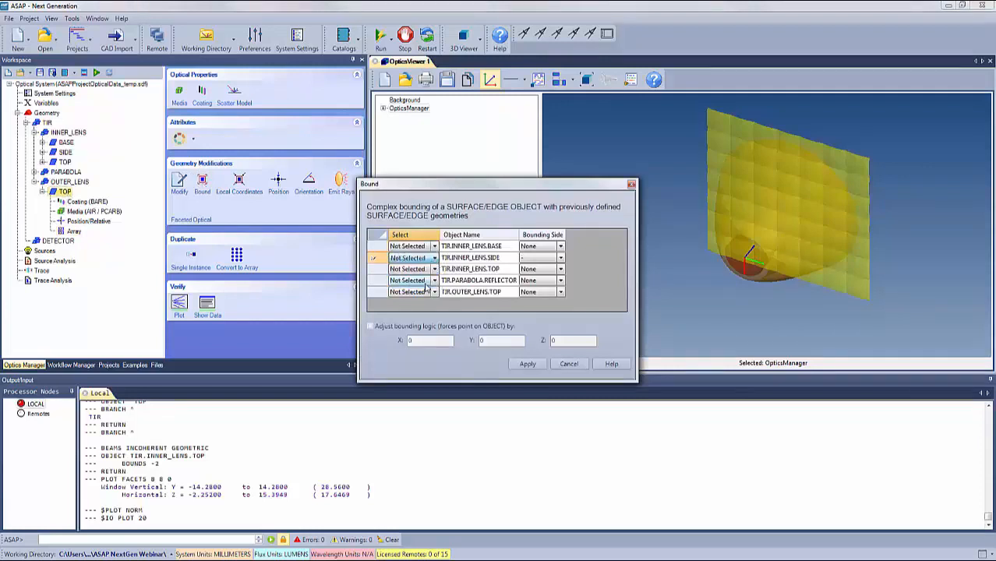
{"action": "left_click", "coordinate": [560, 258]}
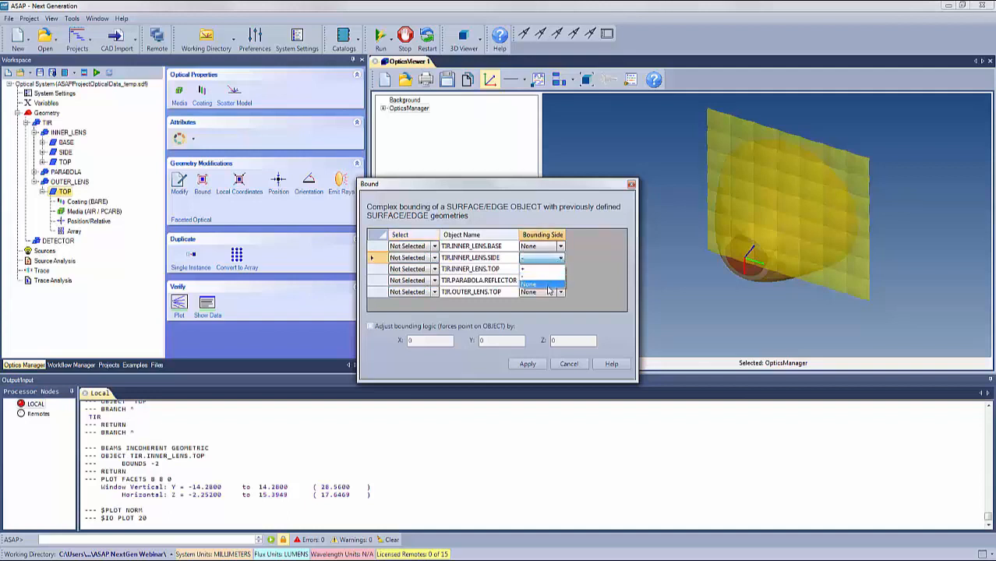
{"action": "left_click", "coordinate": [548, 286]}
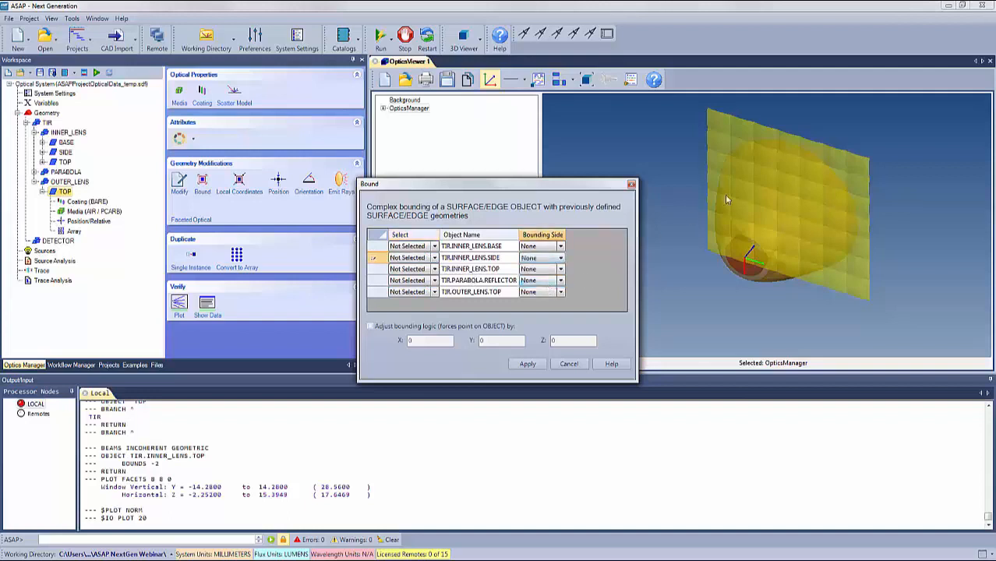
Step: Bound OUTER_LENS TOP with the + side of TIR.PARABOLA.REFLECTOR using AND logic
{"action": "left_click", "coordinate": [434, 281]}
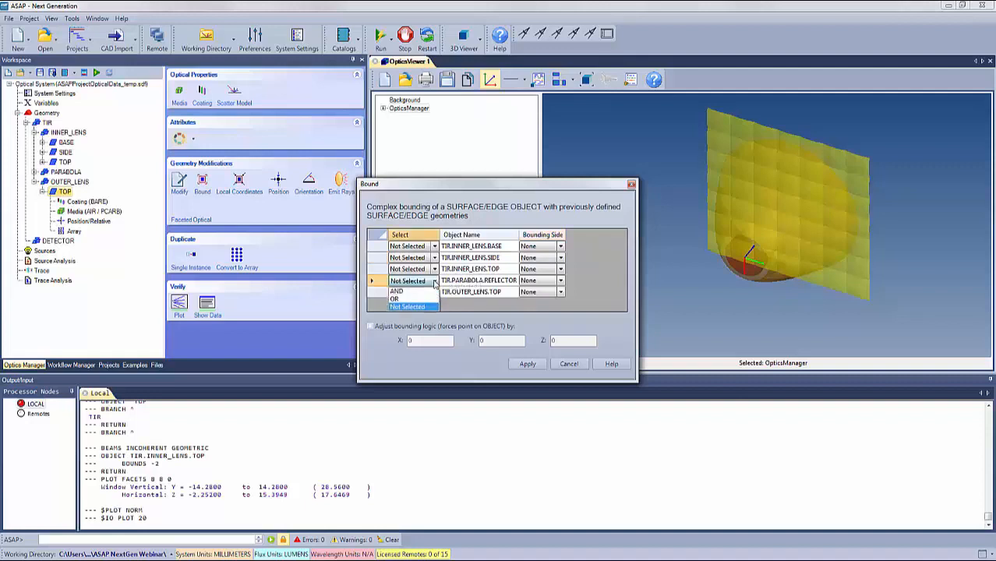
{"action": "left_click", "coordinate": [409, 293]}
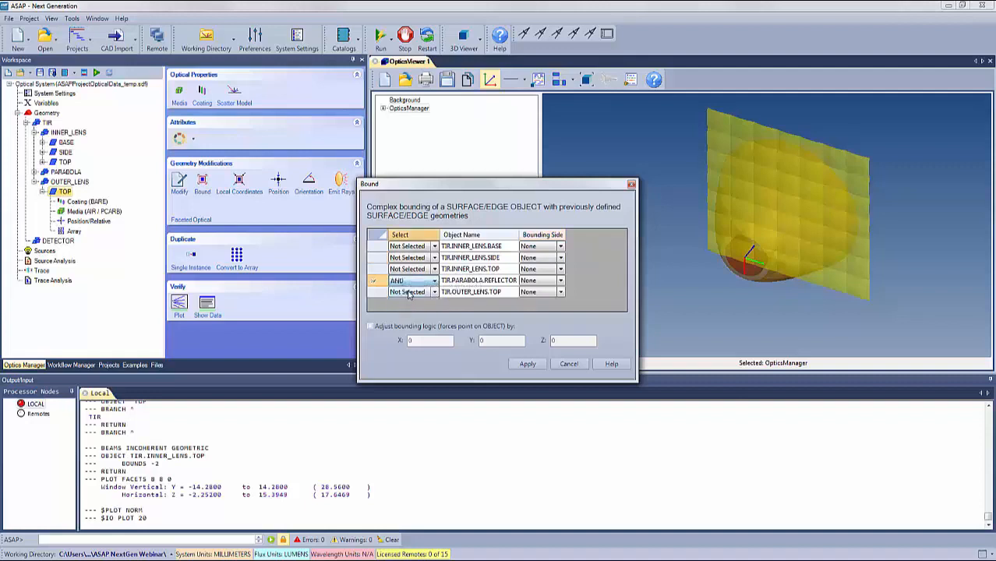
{"action": "left_click", "coordinate": [561, 281]}
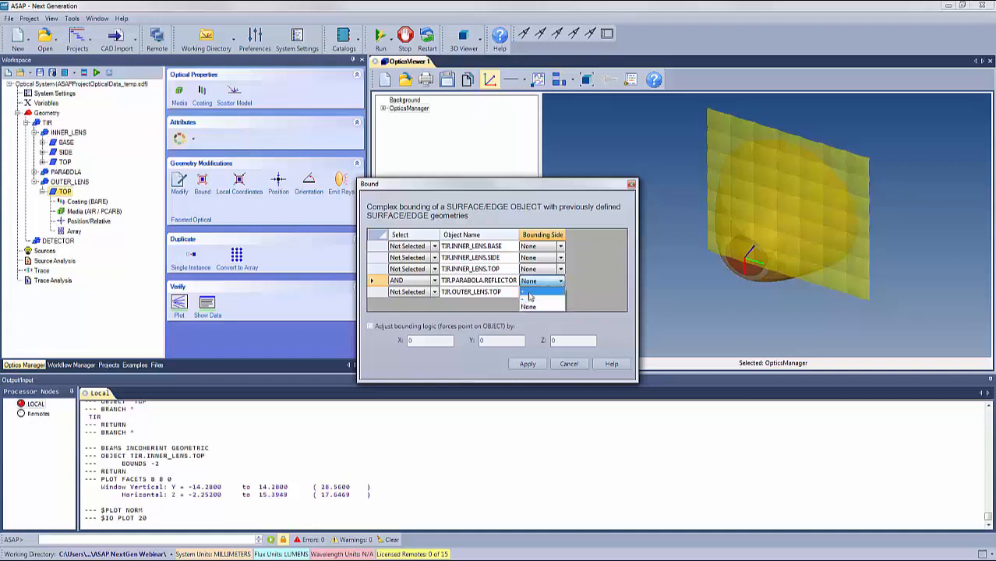
{"action": "left_click", "coordinate": [527, 292]}
{"action": "left_click", "coordinate": [527, 364]}
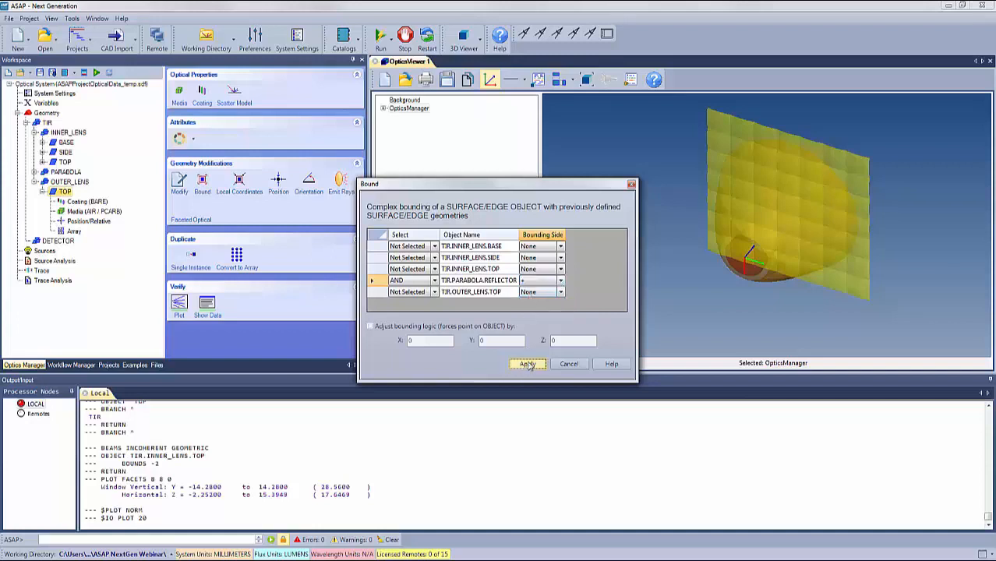
{"action": "left_click_drag", "start_coordinate": [643, 238], "coordinate": [675, 237]}
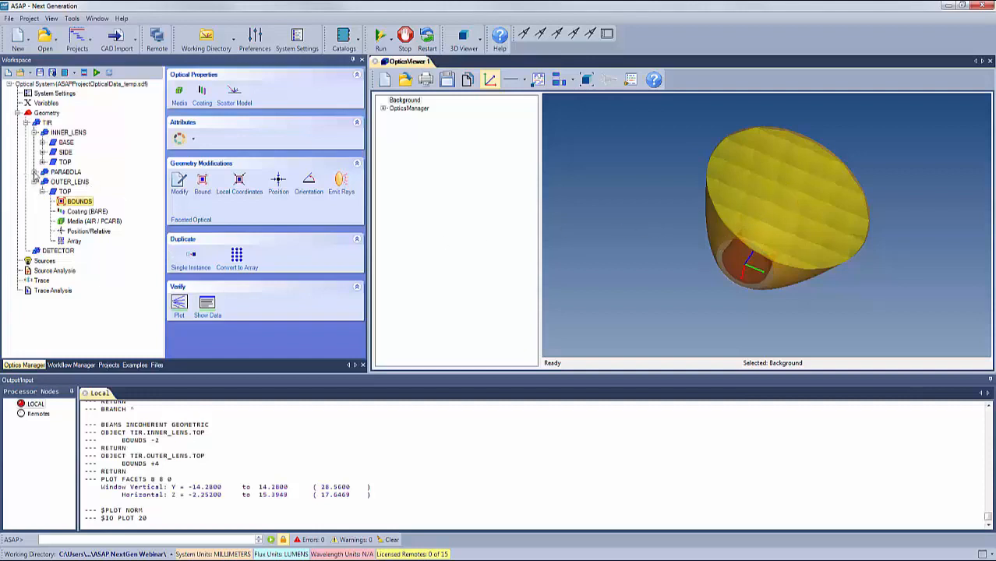
Step: Open the bounding definition of the PARABOLA REFLECTOR, deselect TIR.PARABOLA.REFLECTOR and set its bounding side to None
{"action": "left_click", "coordinate": [35, 172]}
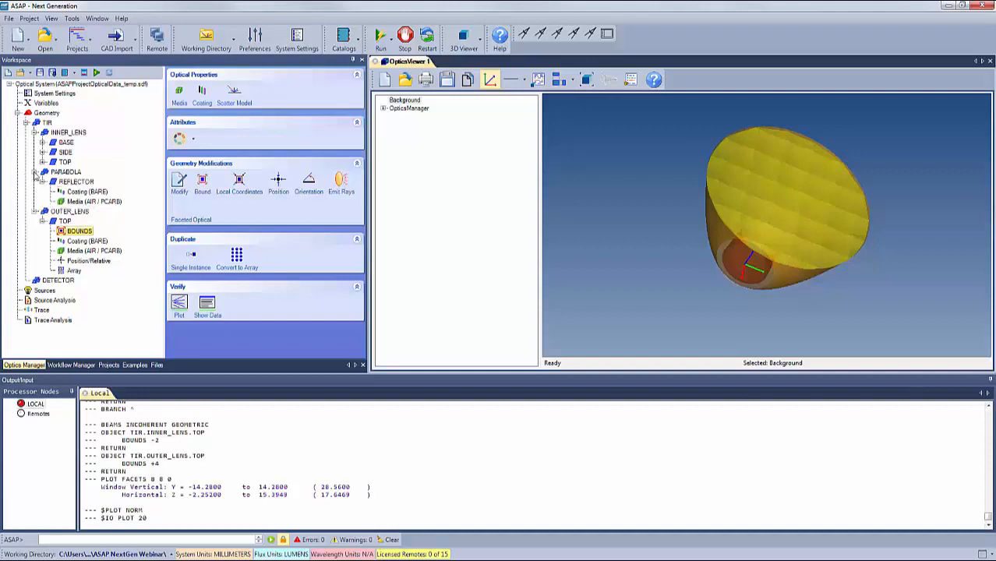
{"action": "left_click", "coordinate": [72, 183]}
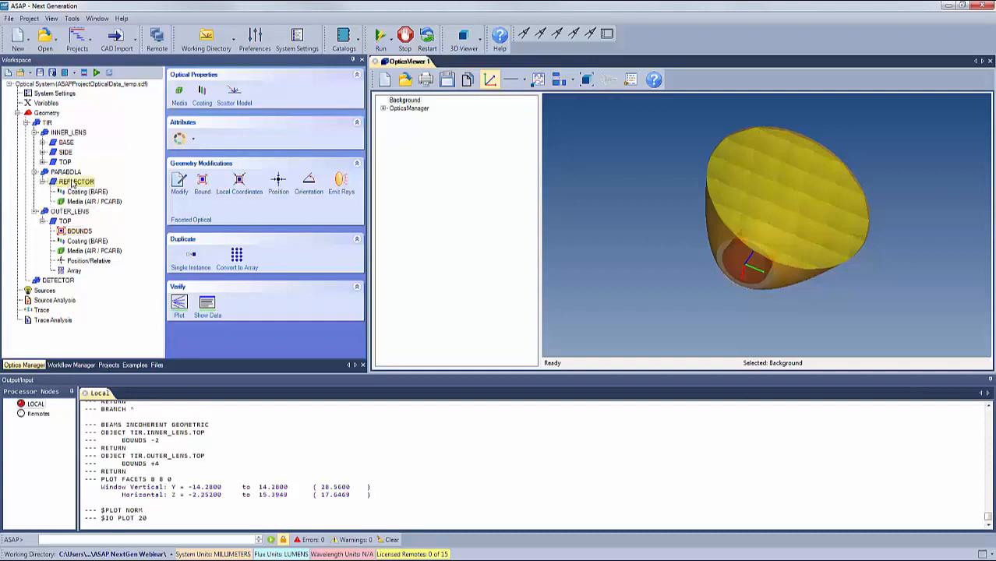
{"action": "left_click", "coordinate": [202, 182]}
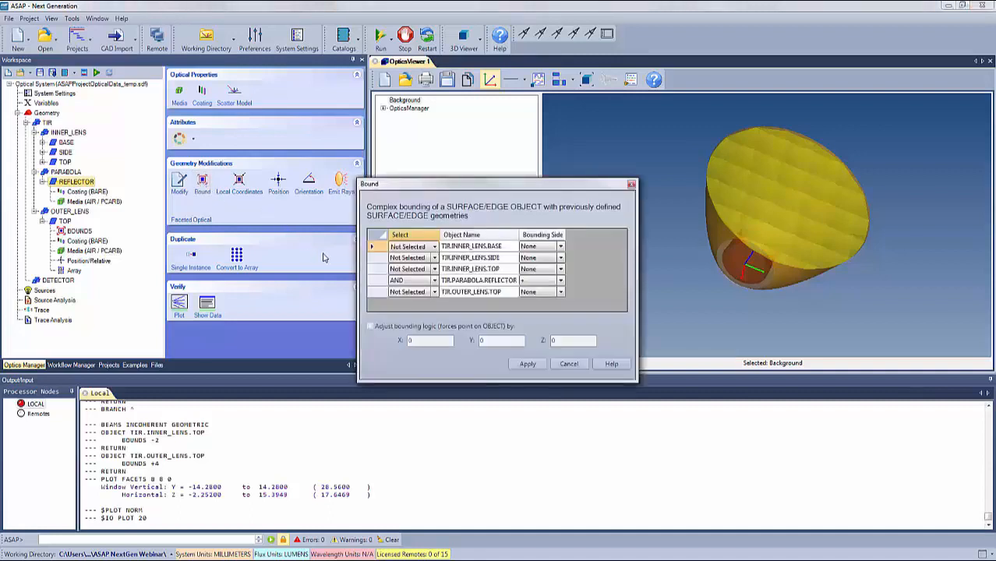
{"action": "left_click", "coordinate": [434, 281]}
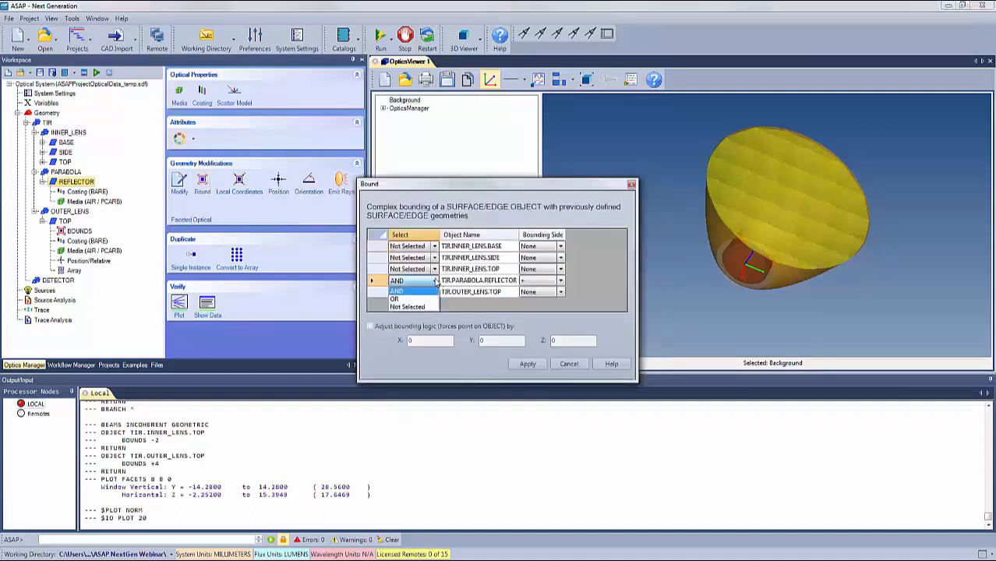
{"action": "left_click", "coordinate": [411, 308]}
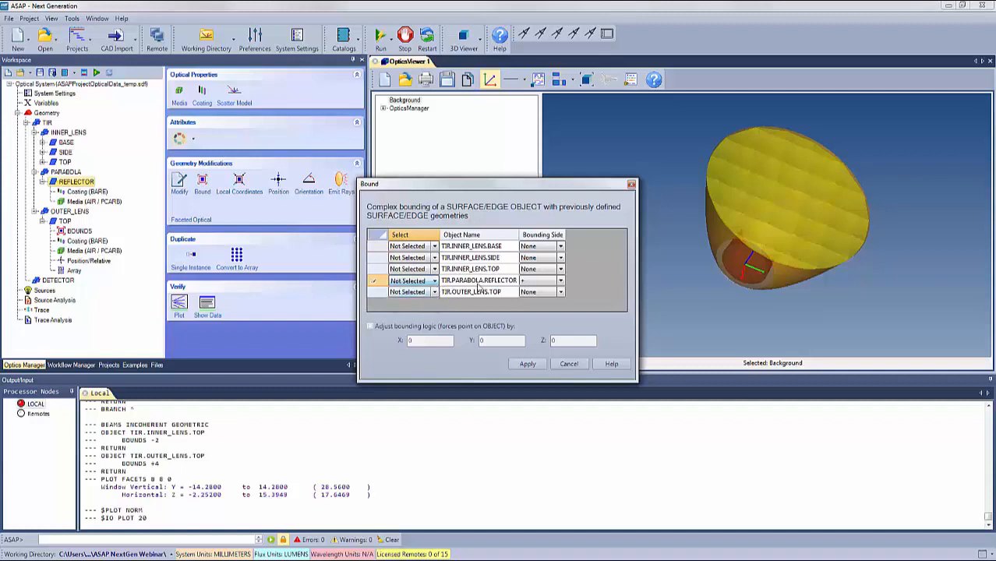
{"action": "left_click", "coordinate": [561, 281]}
{"action": "left_click", "coordinate": [546, 307]}
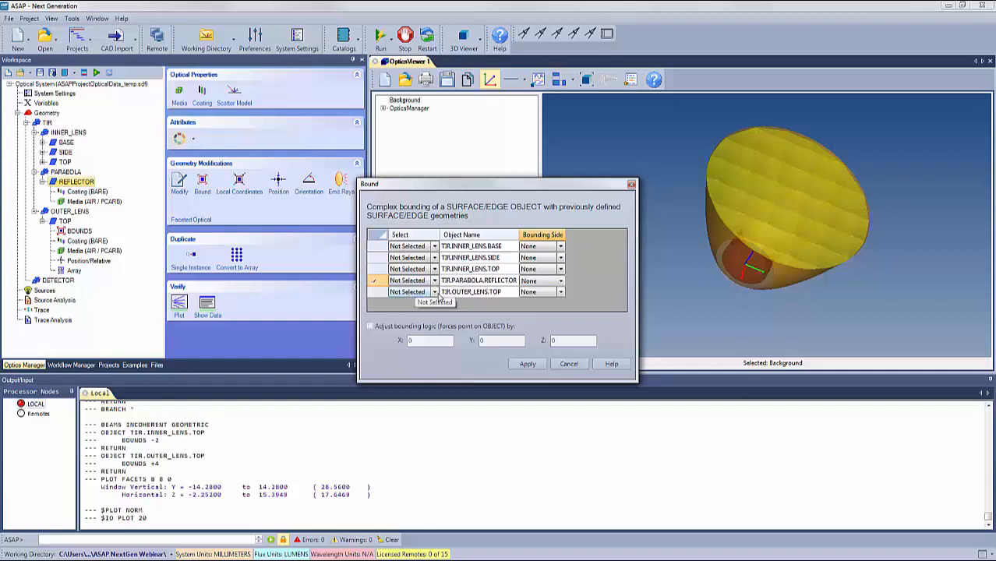
Step: Bound the PARABOLA REFLECTOR with the - side of TIR.OUTER_LENS.TOP using OR logic
{"action": "left_click", "coordinate": [435, 292]}
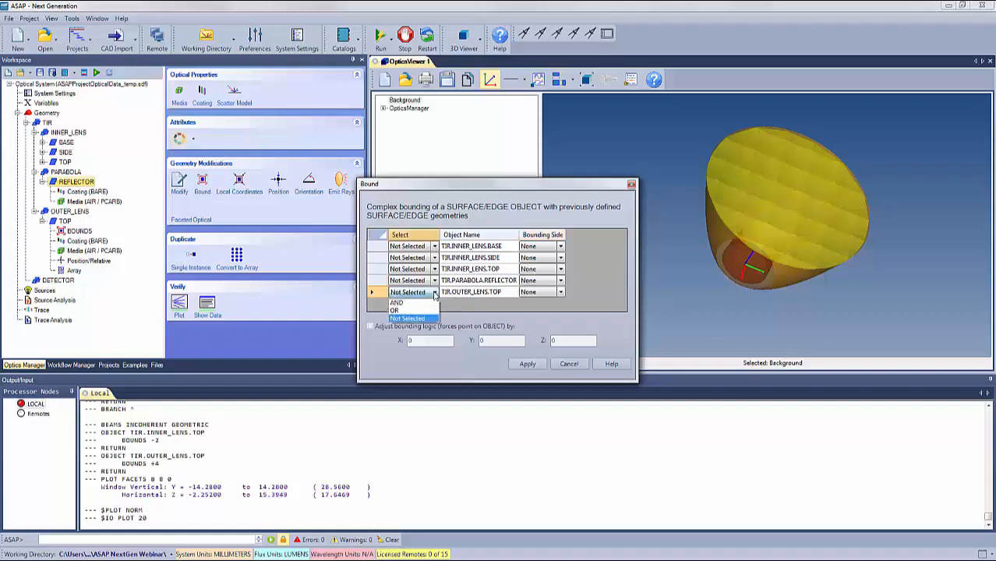
{"action": "left_click", "coordinate": [421, 311]}
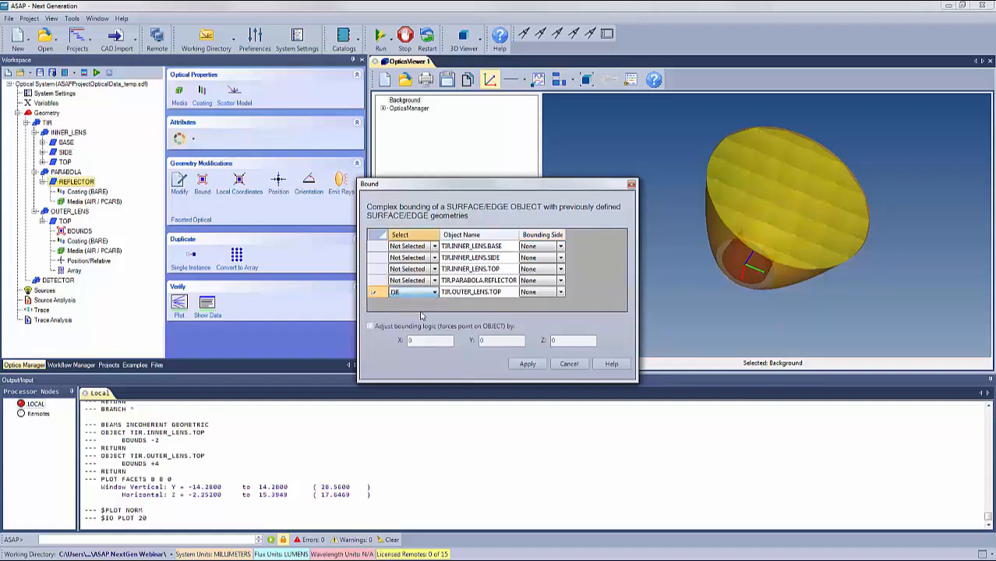
{"action": "left_click", "coordinate": [561, 294]}
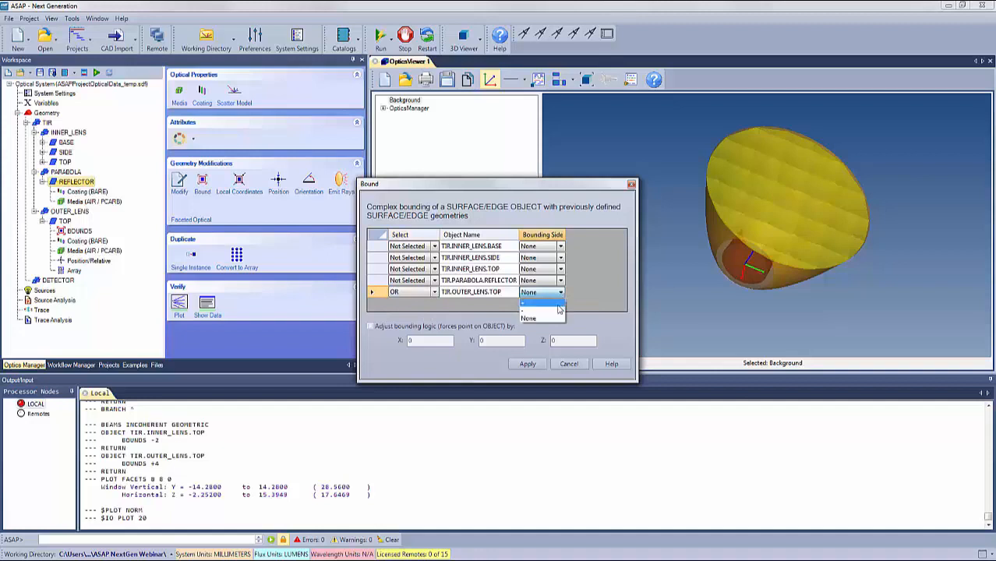
{"action": "left_click", "coordinate": [534, 311]}
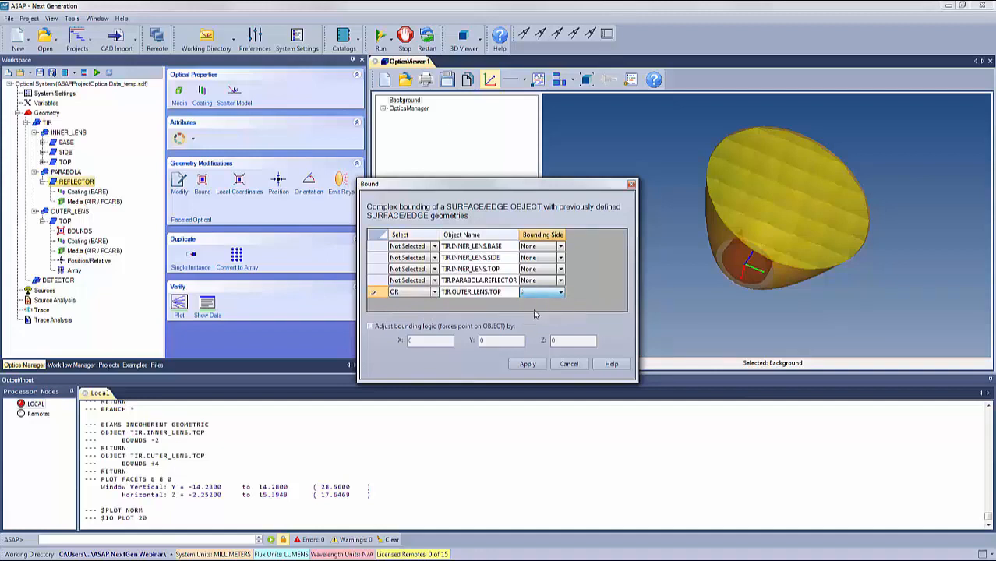
{"action": "left_click", "coordinate": [528, 364]}
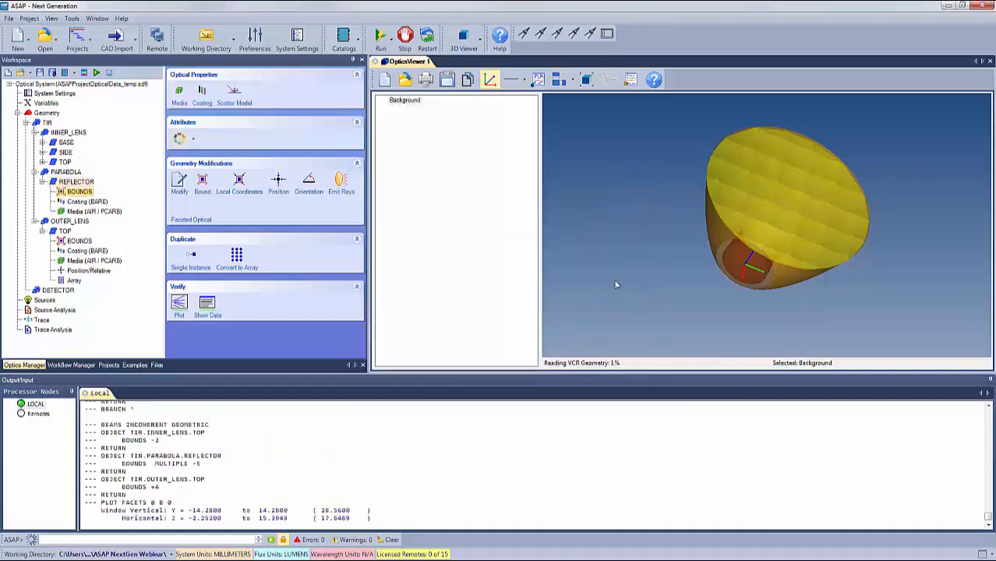
{"action": "left_click_drag", "start_coordinate": [660, 256], "coordinate": [636, 264]}
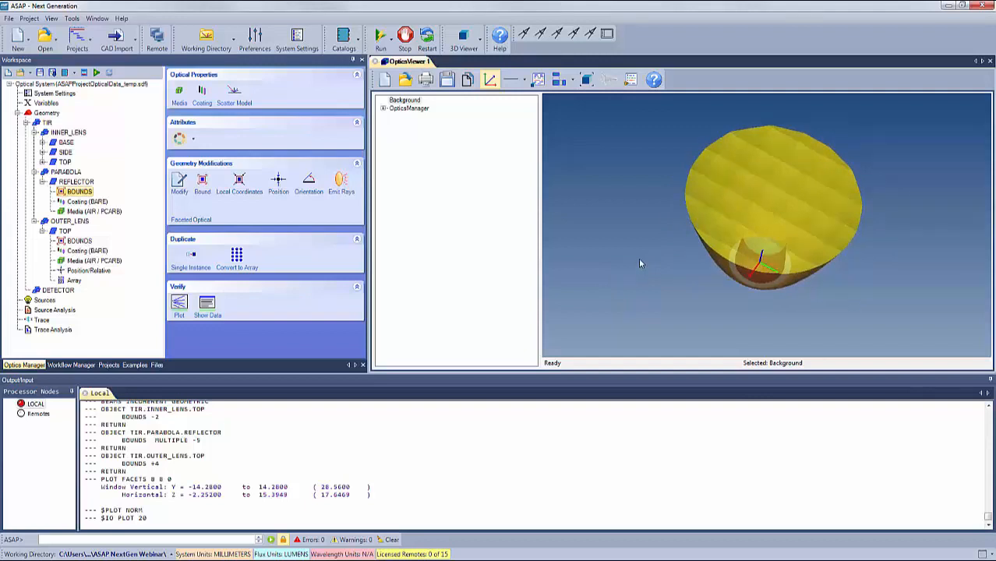
{"action": "left_click_drag", "start_coordinate": [639, 263], "coordinate": [711, 258]}
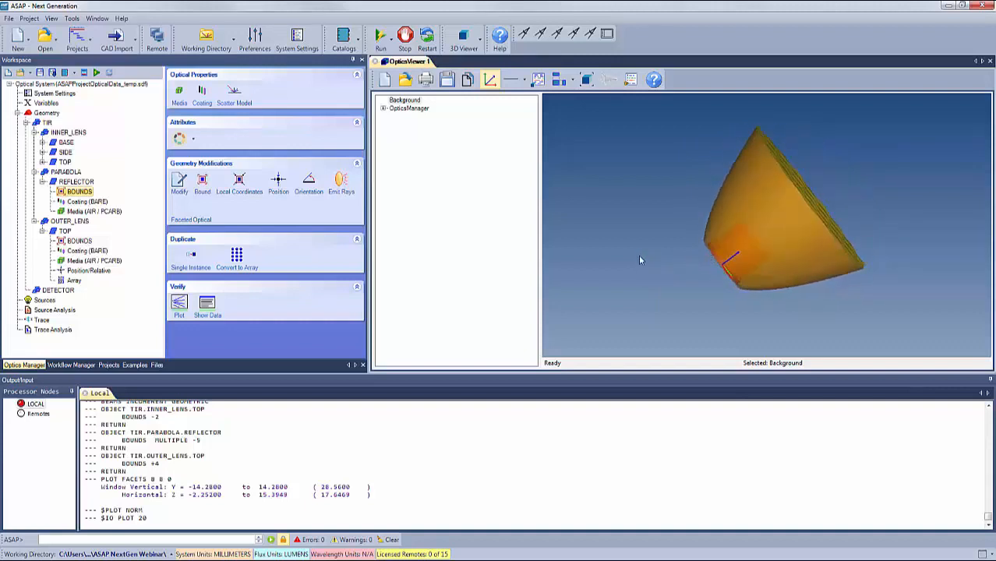
Step: Insert a plane surface named PLANE into the DETECTOR branch, orthogonal to the Z axis at location 200
{"action": "left_click", "coordinate": [56, 293]}
{"action": "right_click", "coordinate": [57, 292]}
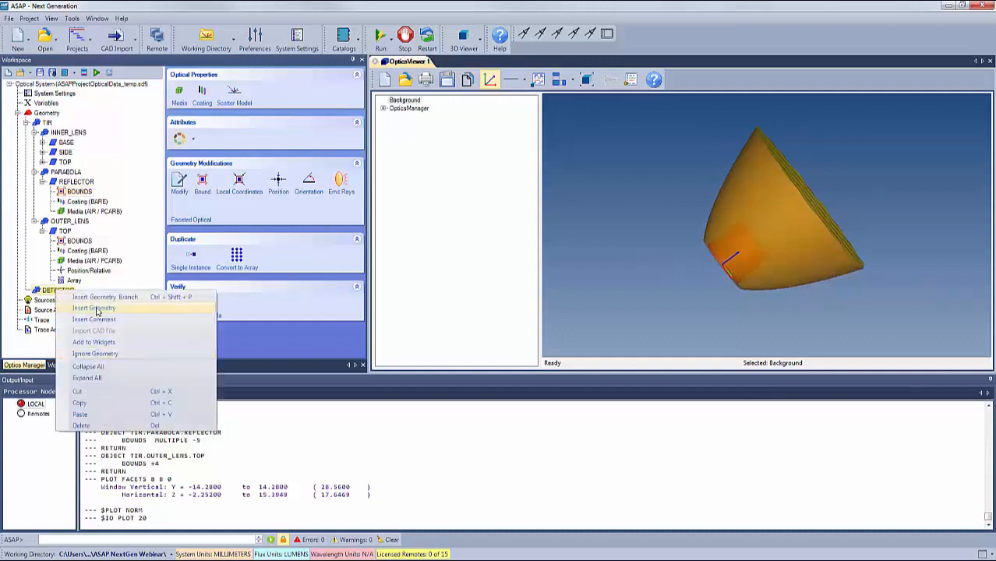
{"action": "left_click", "coordinate": [95, 311]}
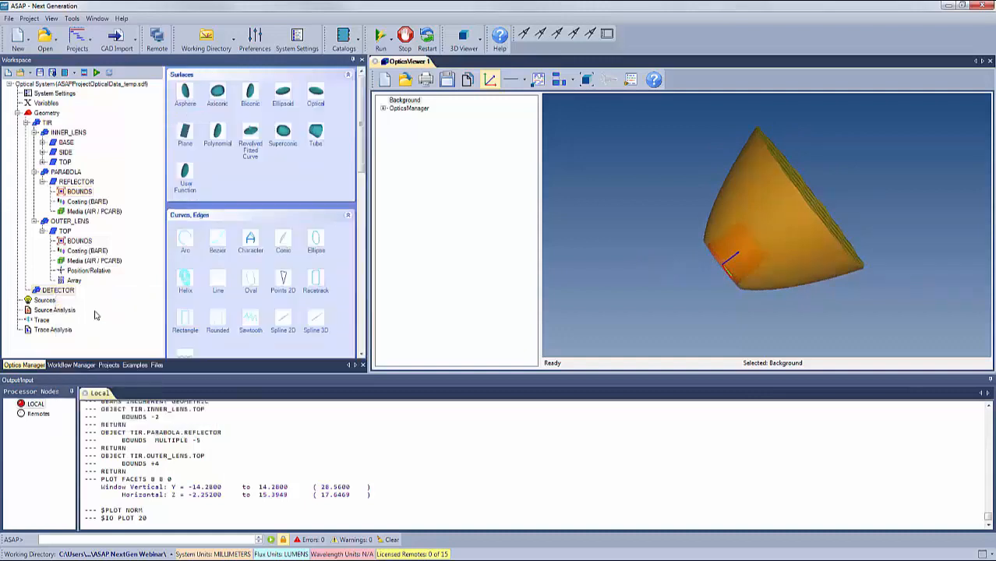
{"action": "left_click", "coordinate": [185, 135]}
{"action": "left_click_drag", "start_coordinate": [448, 210], "coordinate": [381, 216]}
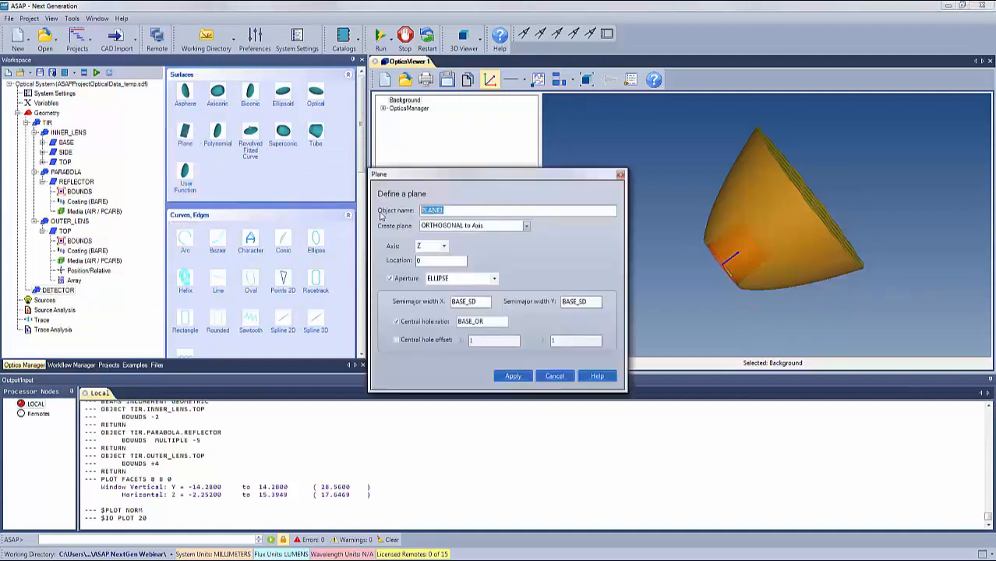
{"action": "type", "text": "PLA"}
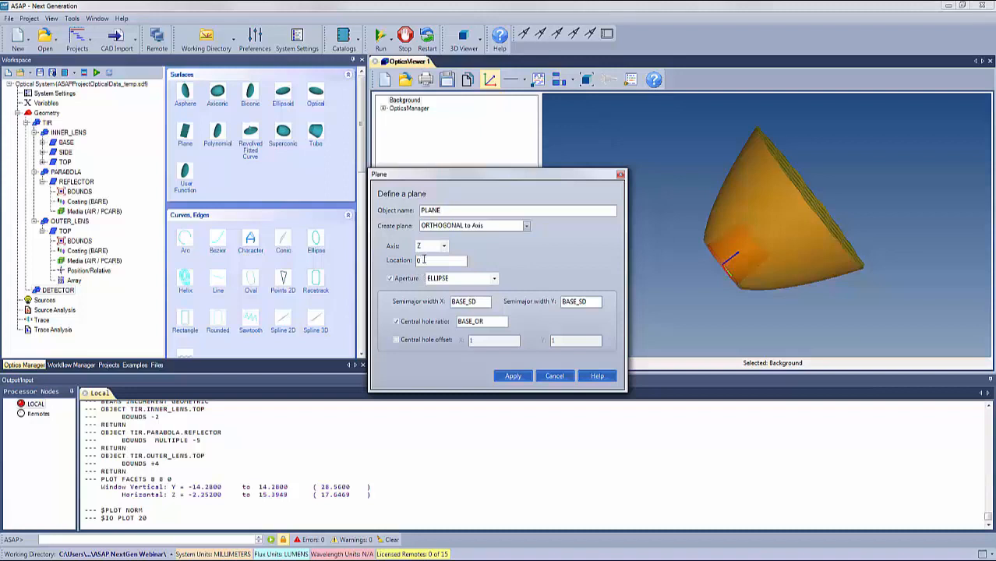
{"action": "left_click_drag", "start_coordinate": [419, 261], "coordinate": [392, 268]}
Step: Give the detector plane an elliptical aperture with semimajor widths of 100 in X and Y and no central hole, and create it
{"action": "double_click", "coordinate": [483, 301]}
{"action": "type", "text": "100"}
{"action": "double_click", "coordinate": [590, 301]}
{"action": "type", "text": "1"}
{"action": "left_click", "coordinate": [397, 321]}
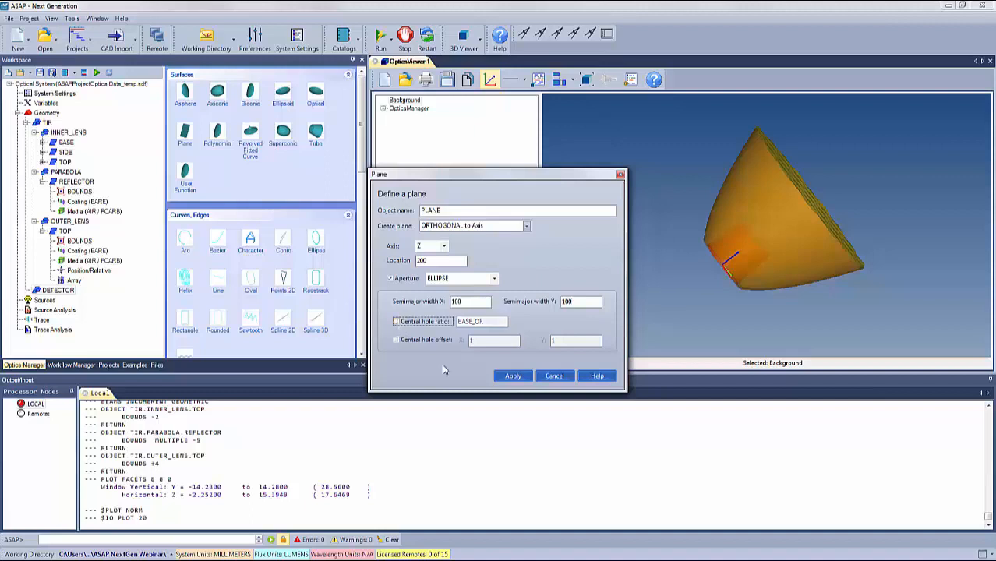
{"action": "left_click", "coordinate": [511, 378]}
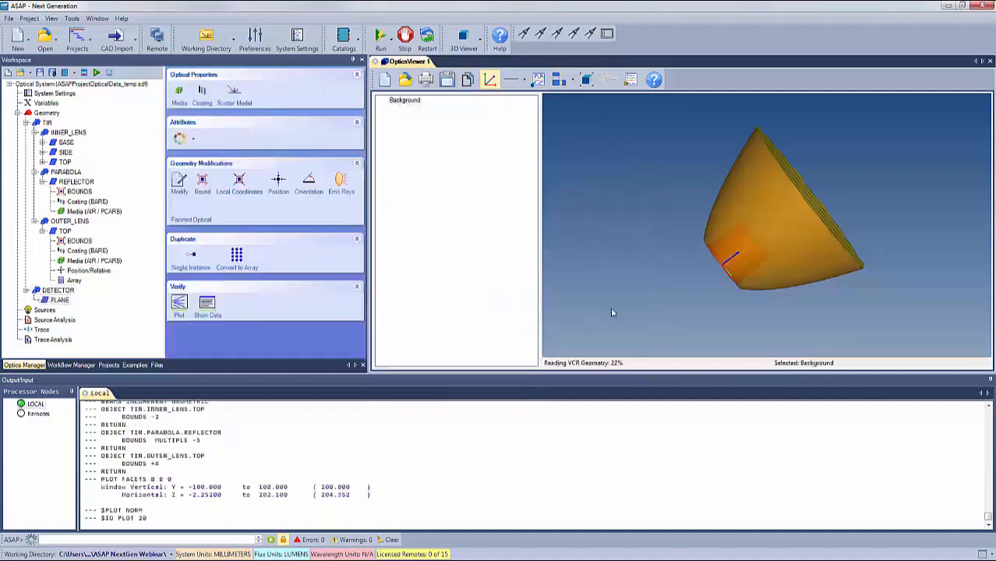
{"action": "left_click_drag", "start_coordinate": [631, 261], "coordinate": [661, 265]}
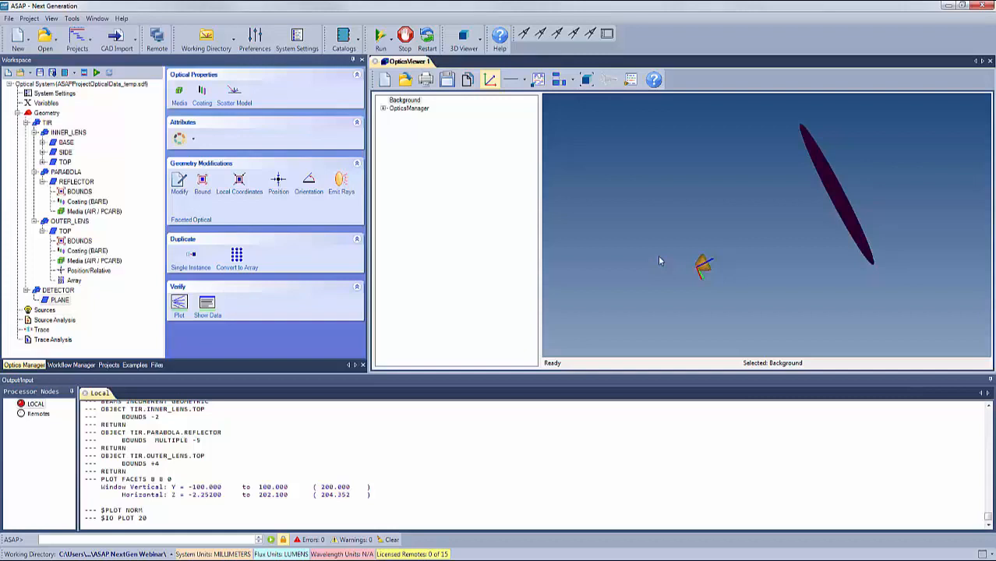
Step: Zoom in on the parabolic reflector in the 3D viewer and refresh the system geometry plot
{"action": "double_click", "coordinate": [705, 269]}
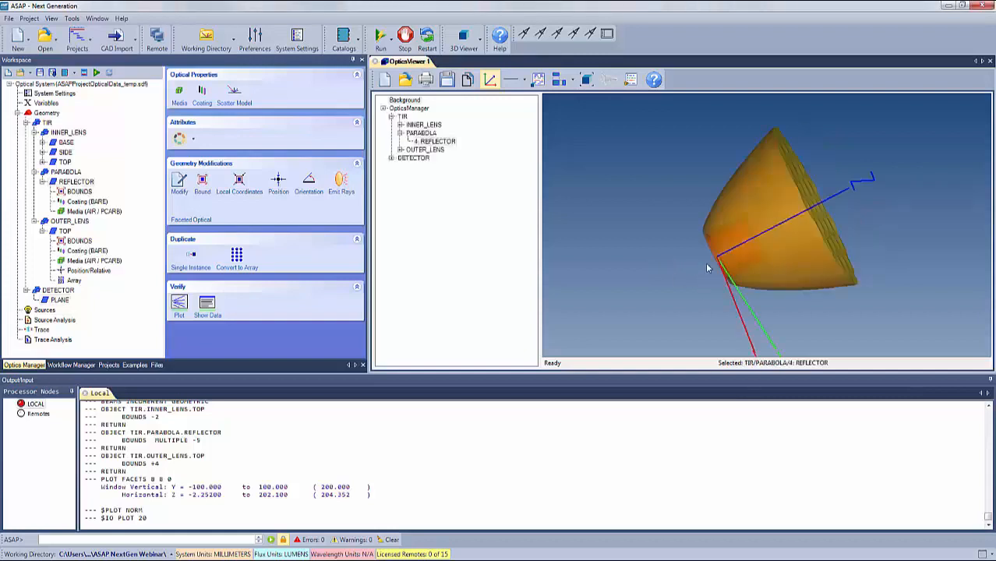
{"action": "left_click_drag", "start_coordinate": [642, 245], "coordinate": [662, 256]}
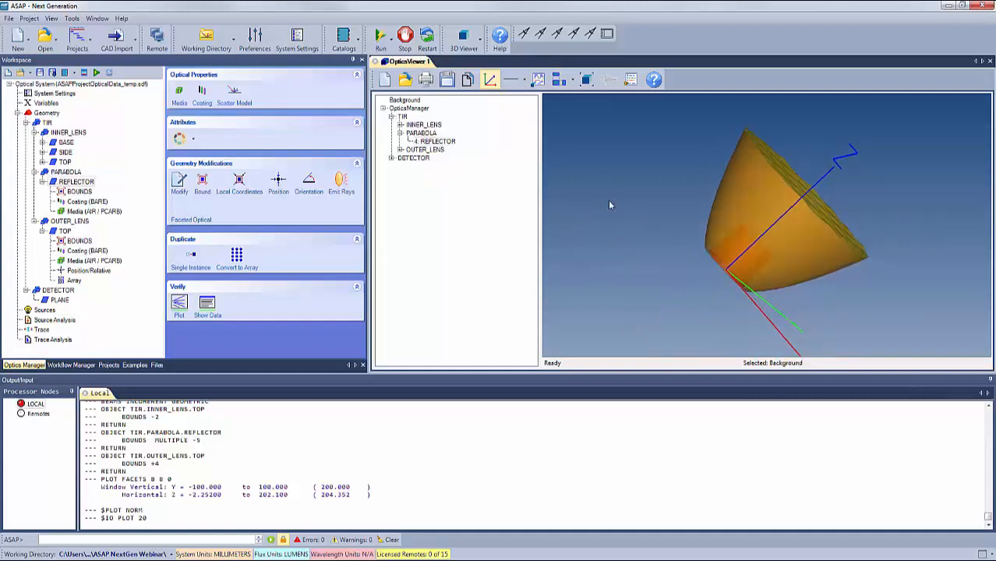
{"action": "left_click", "coordinate": [109, 74]}
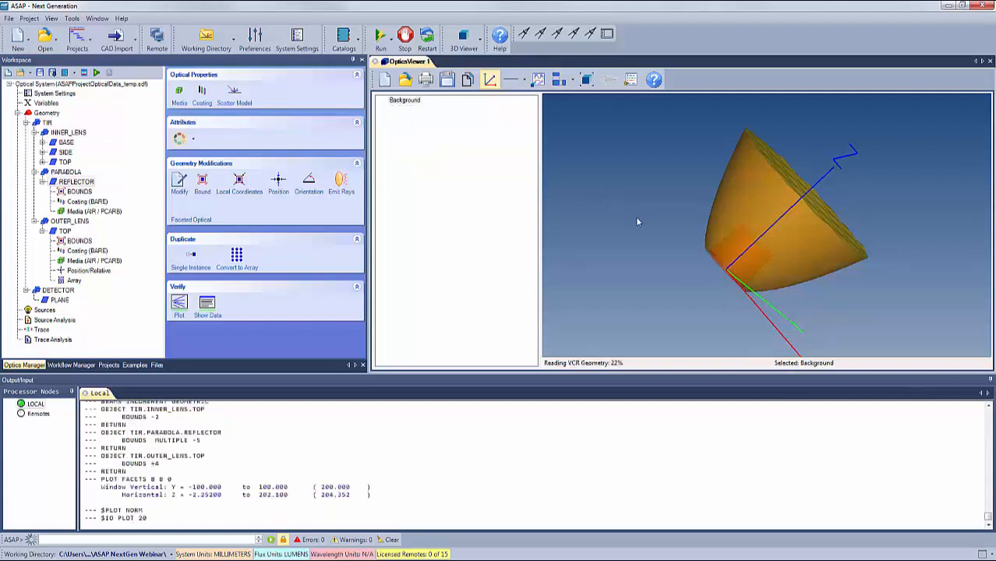
Step: Set the group color of the INNER_LENS branch to Goldenrod and view the recolored geometry
{"action": "left_click_drag", "start_coordinate": [637, 225], "coordinate": [623, 262]}
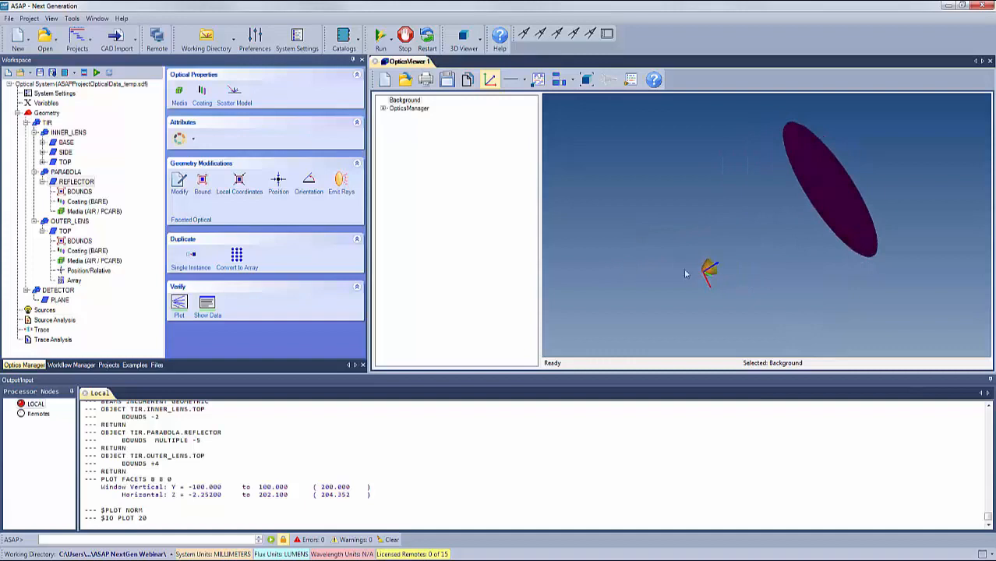
{"action": "double_click", "coordinate": [710, 272]}
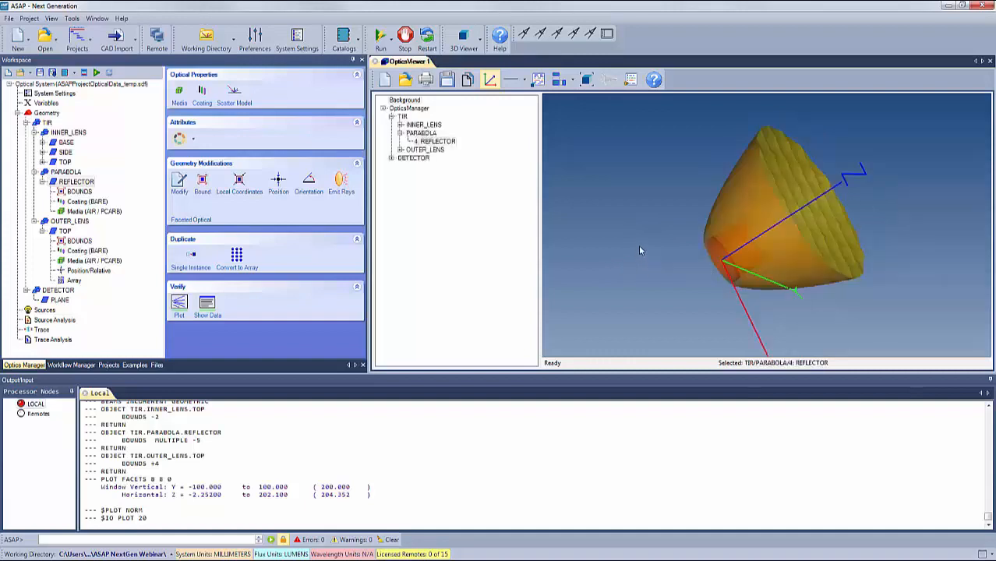
{"action": "left_click_drag", "start_coordinate": [640, 250], "coordinate": [677, 272]}
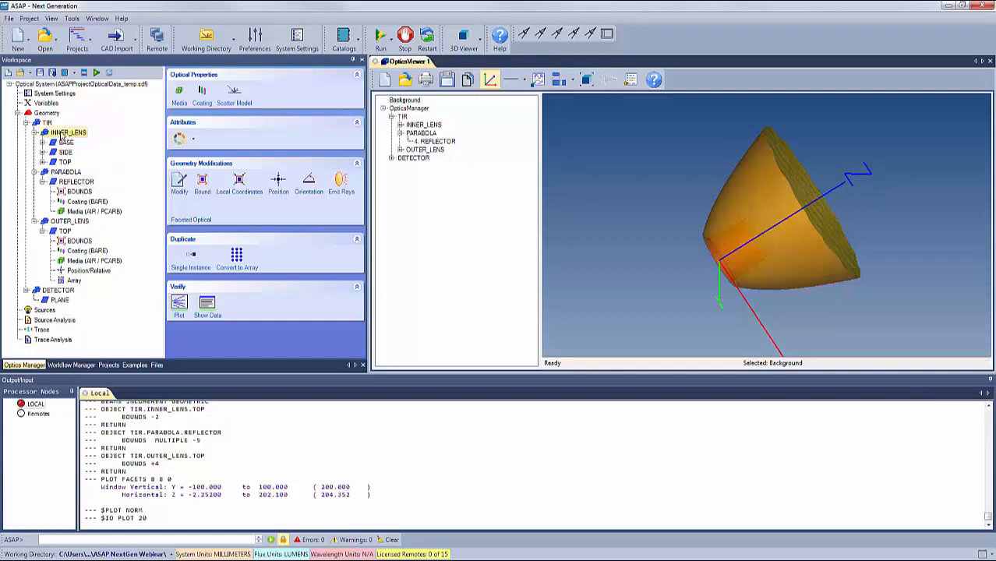
{"action": "left_click", "coordinate": [195, 139]}
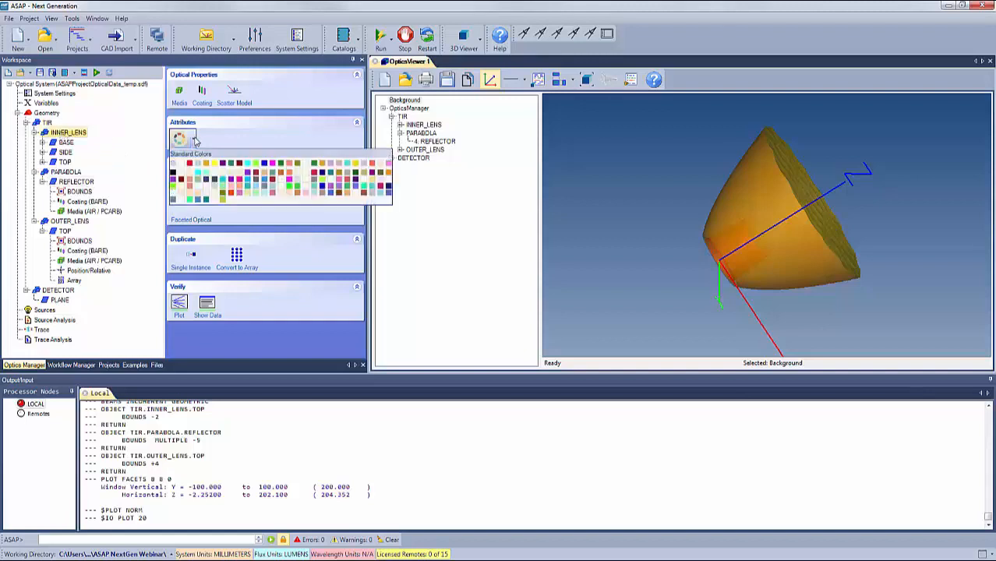
{"action": "left_click", "coordinate": [324, 166]}
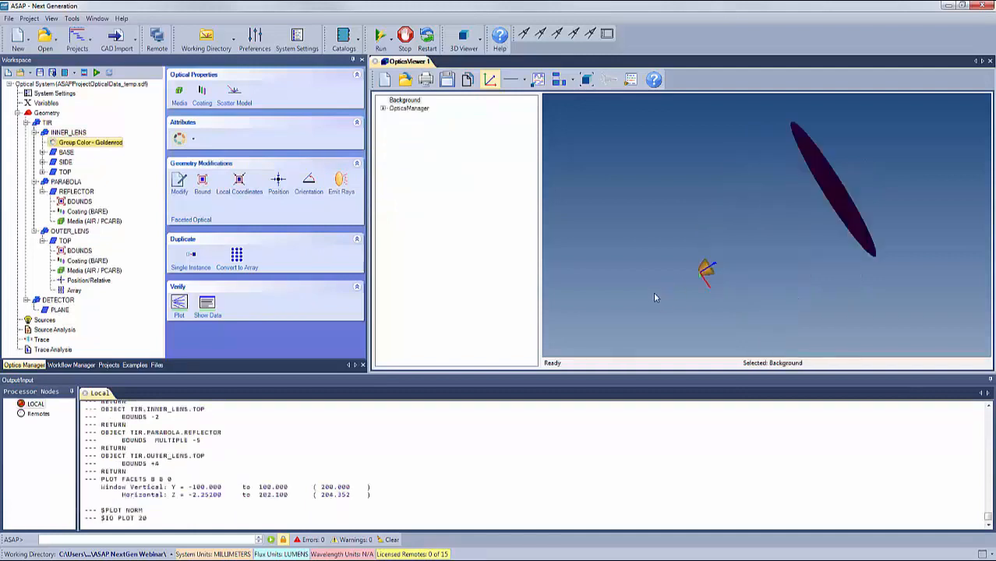
{"action": "left_click_drag", "start_coordinate": [654, 297], "coordinate": [664, 273]}
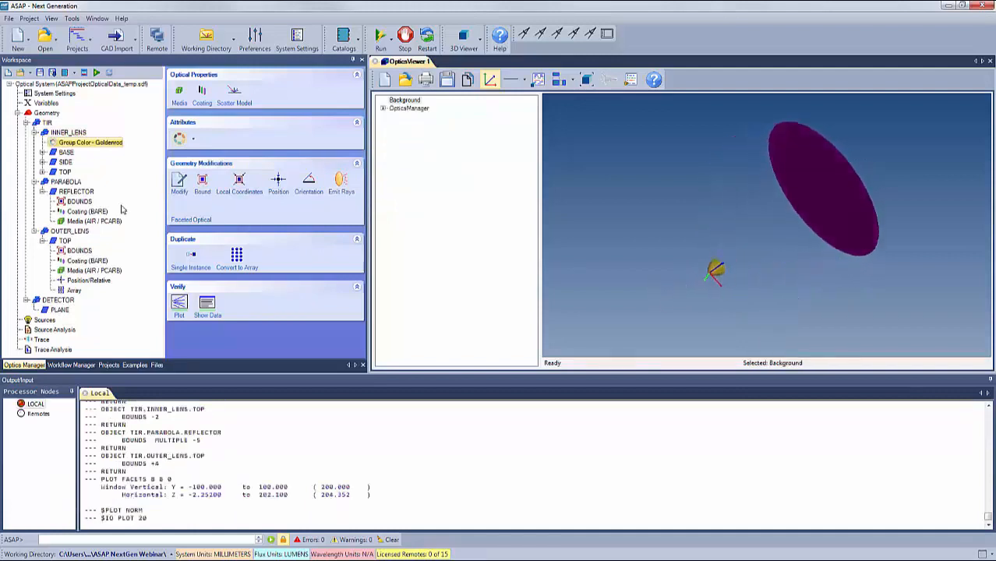
Step: Set the group color of the PARABOLA branch to Blue and the OUTER_LENS branch to Red
{"action": "left_click", "coordinate": [67, 182]}
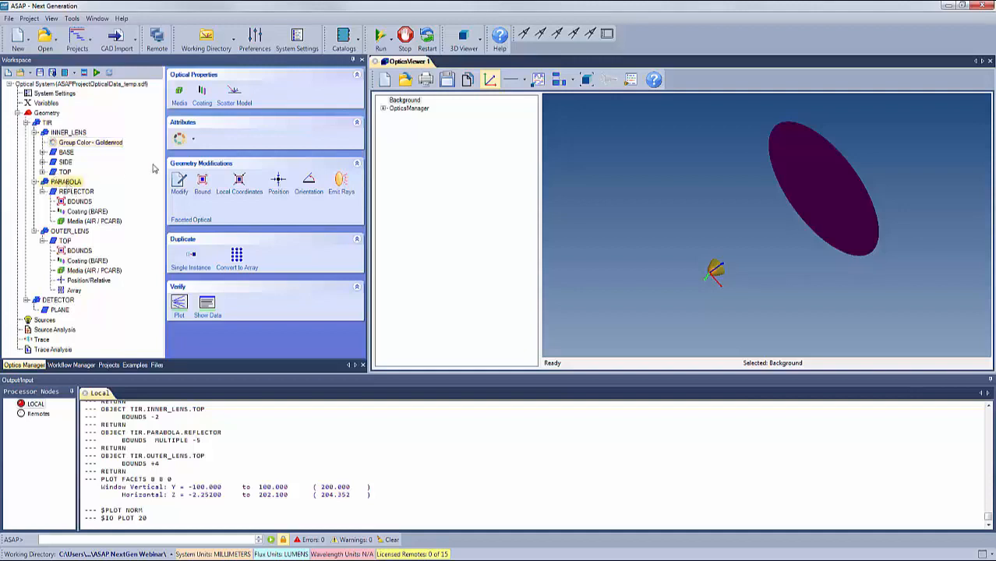
{"action": "left_click", "coordinate": [194, 138]}
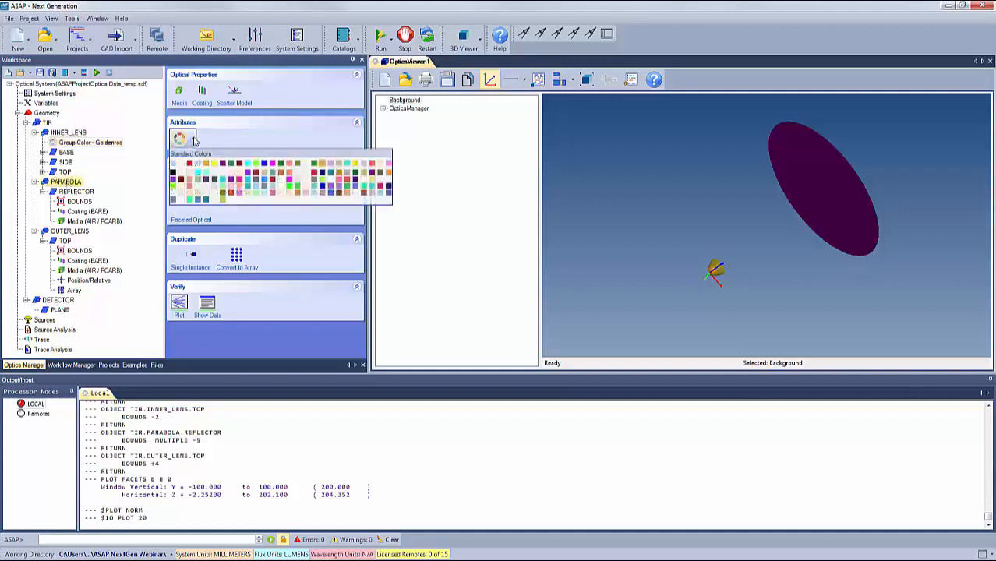
{"action": "left_click", "coordinate": [264, 163]}
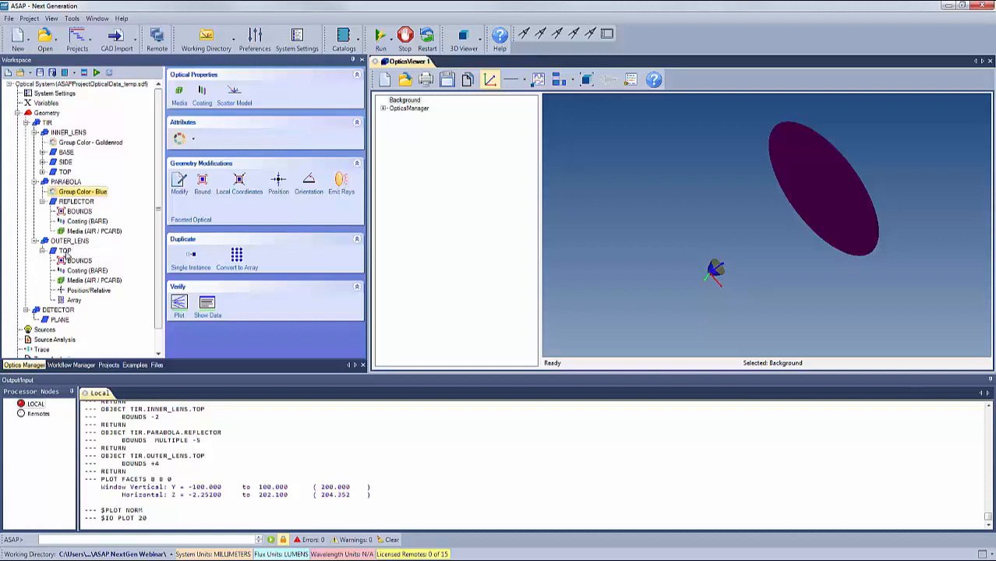
{"action": "left_click", "coordinate": [68, 242]}
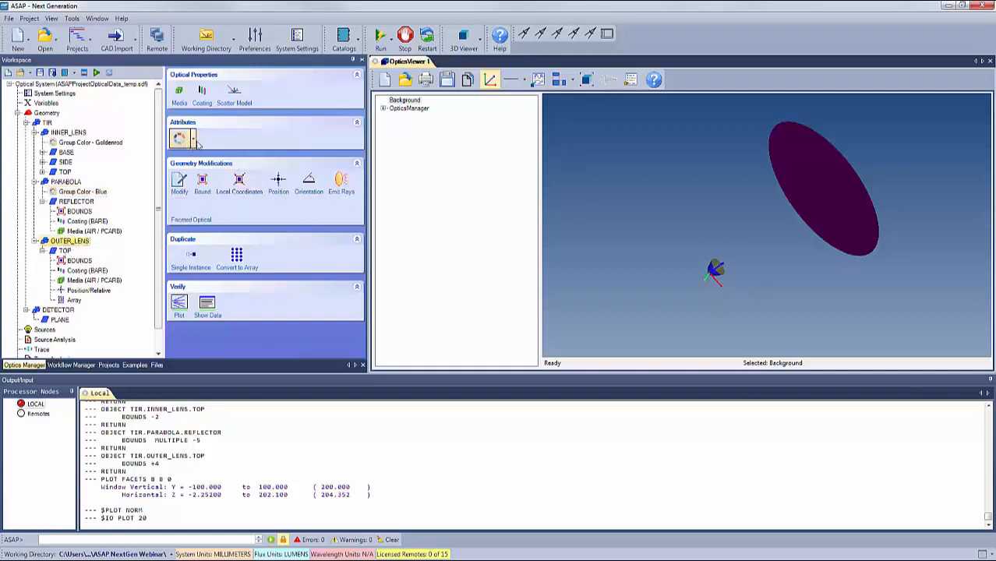
{"action": "left_click", "coordinate": [194, 139]}
{"action": "left_click", "coordinate": [221, 191]}
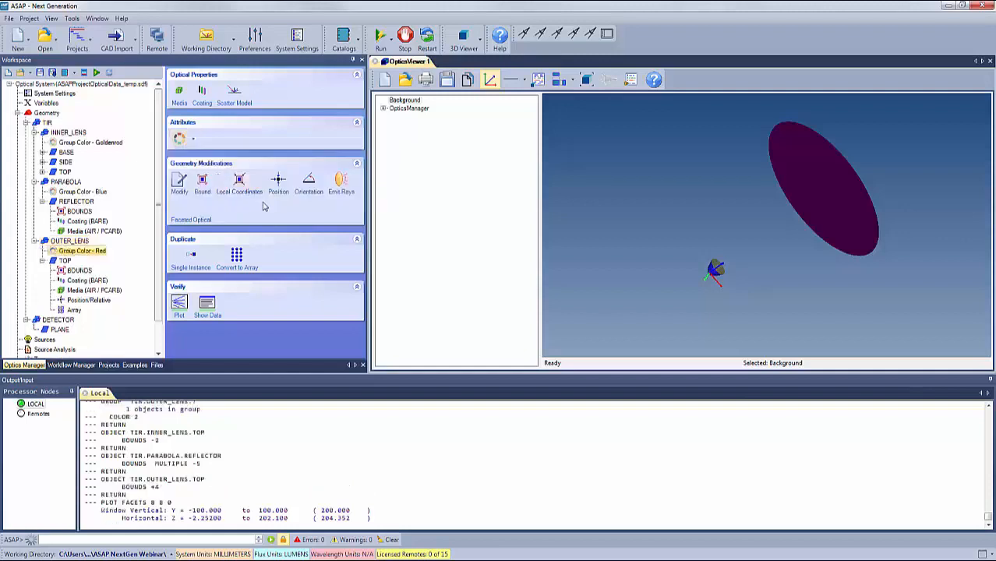
{"action": "mouse_move", "coordinate": [640, 266]}
{"action": "left_mouse_down"}
{"action": "mouse_move", "coordinate": [592, 280]}
{"action": "mouse_move", "coordinate": [681, 272]}
{"action": "mouse_move", "coordinate": [532, 298]}
{"action": "mouse_move", "coordinate": [638, 265]}
{"action": "left_mouse_up"}
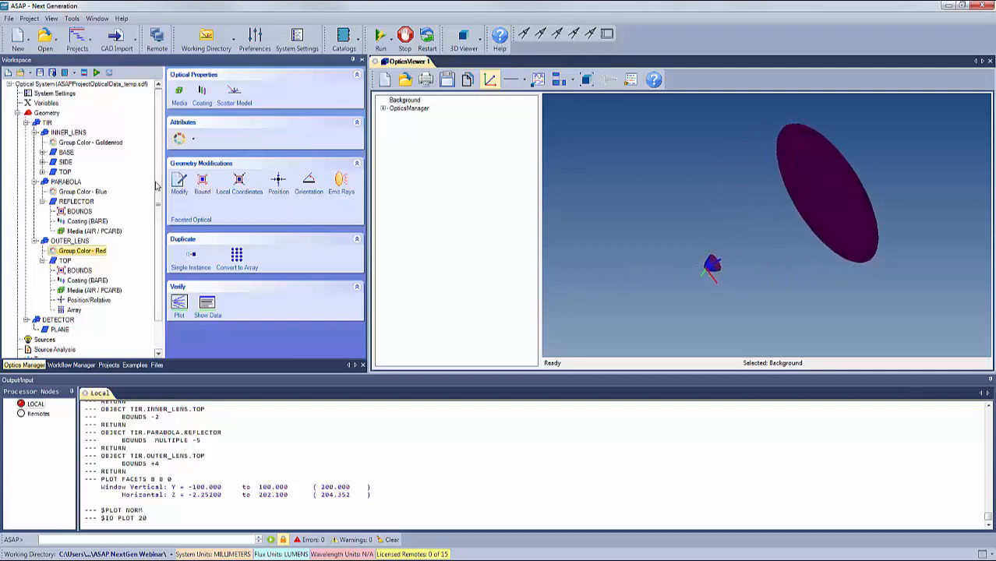
Step: Set the object color of the DETECTOR PLANE to Hidden so that only the TIR lens is plotted
{"action": "scroll", "coordinate": [162, 248], "scroll_direction": "down", "scroll_amount": 1}
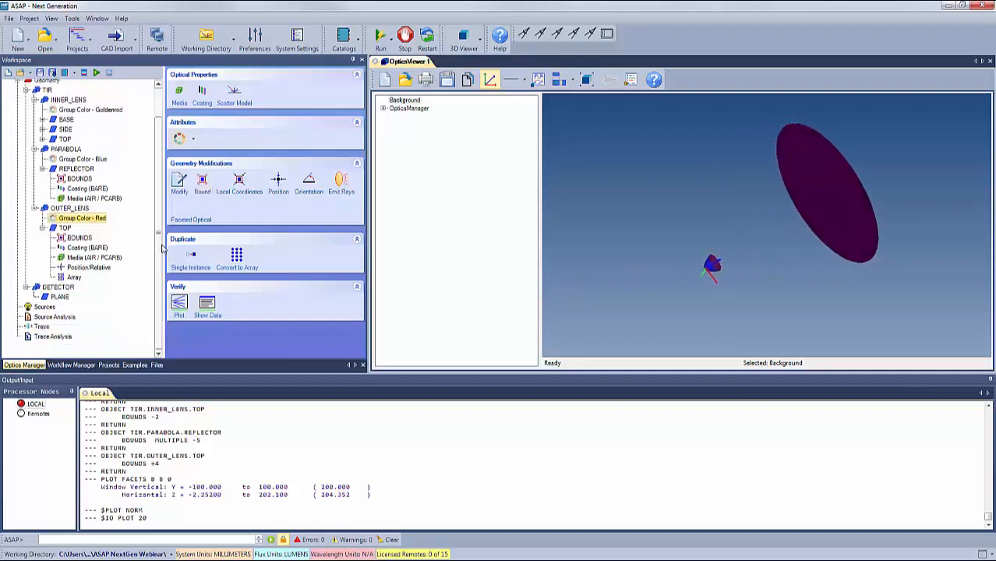
{"action": "left_click", "coordinate": [60, 298]}
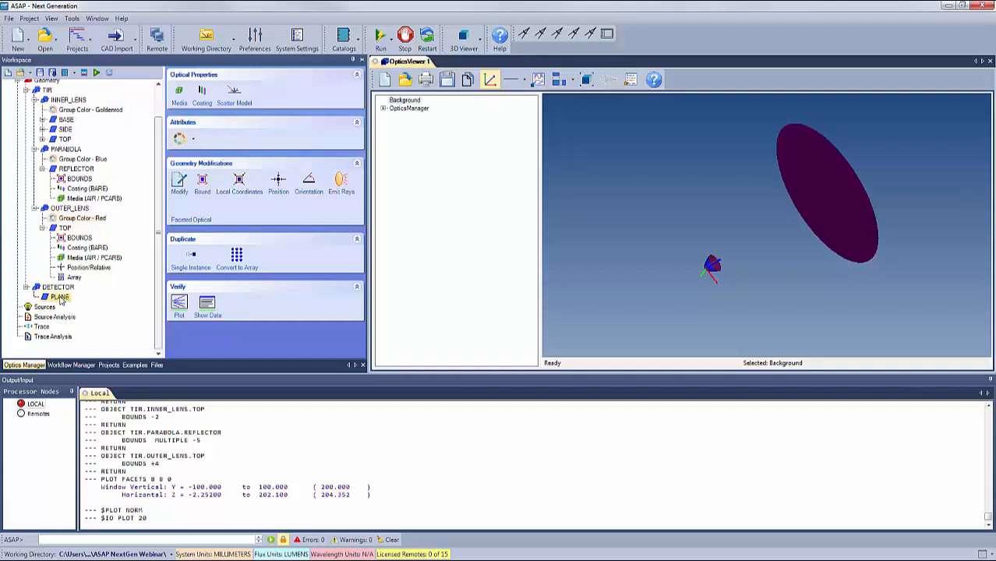
{"action": "left_click", "coordinate": [194, 142]}
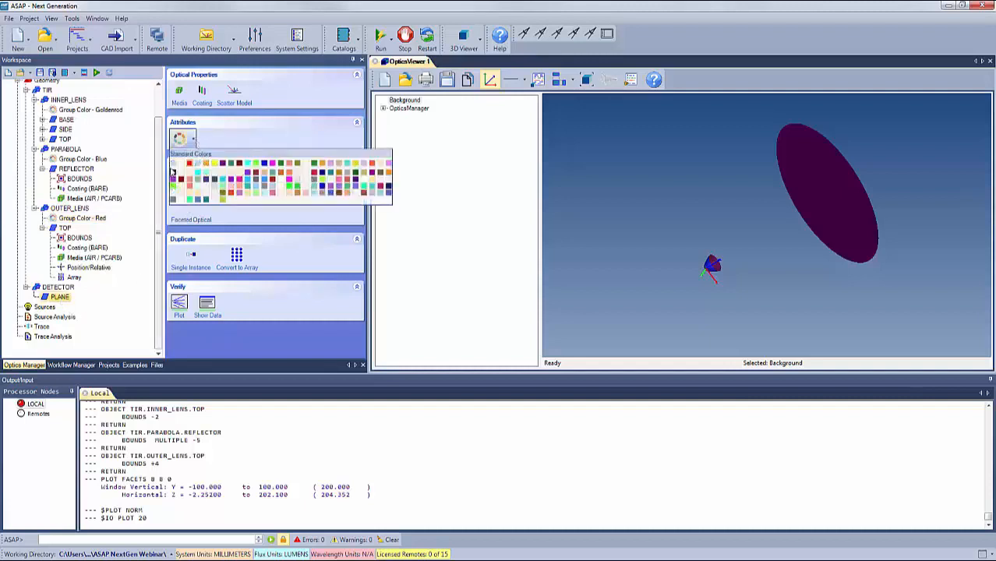
{"action": "left_click", "coordinate": [173, 168]}
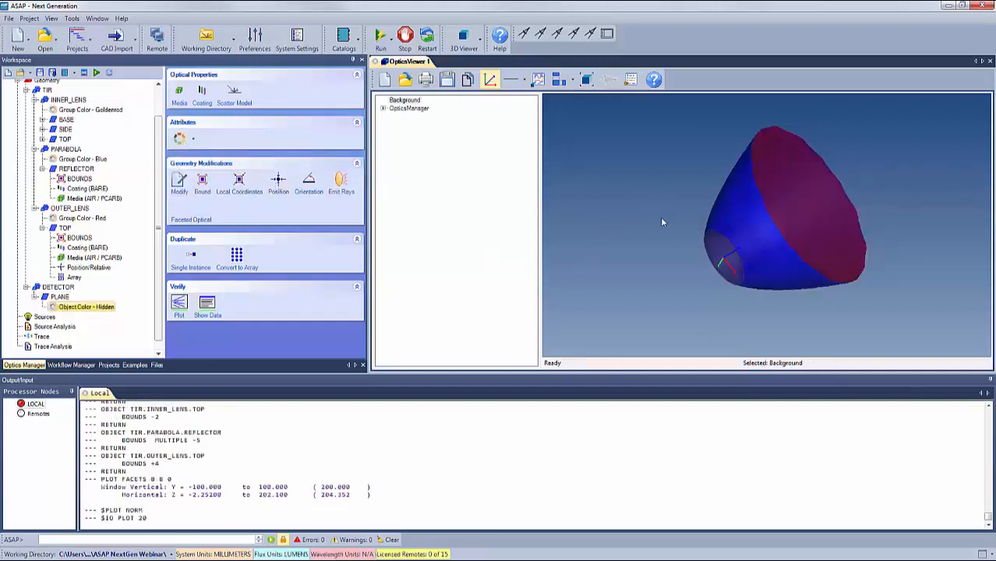
{"action": "left_click_drag", "start_coordinate": [661, 222], "coordinate": [600, 219]}
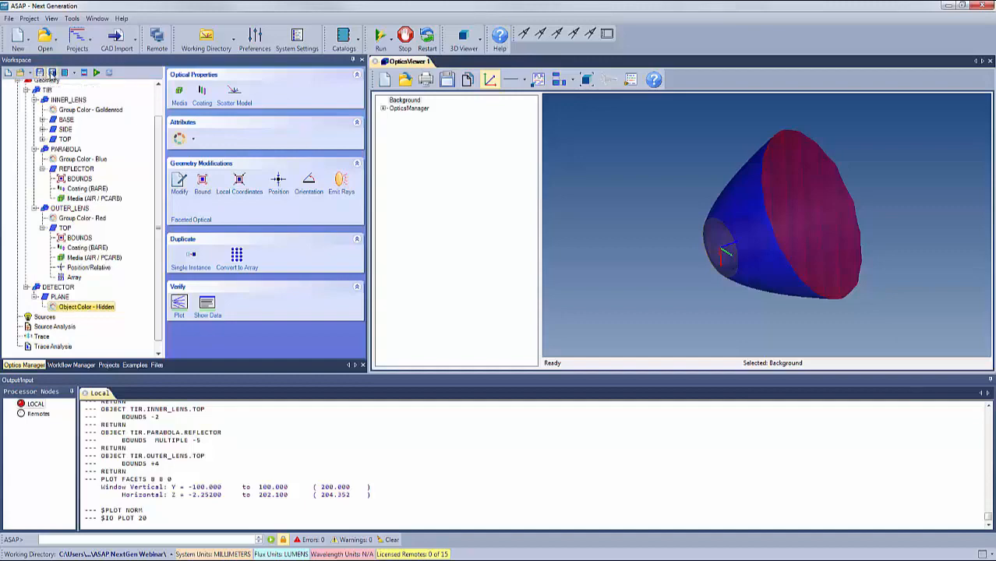
Step: Save the geometry file as TIR_LENS_ARRAY_DEMO in the ASAP NextGen Webinar folder
{"action": "left_click", "coordinate": [52, 73]}
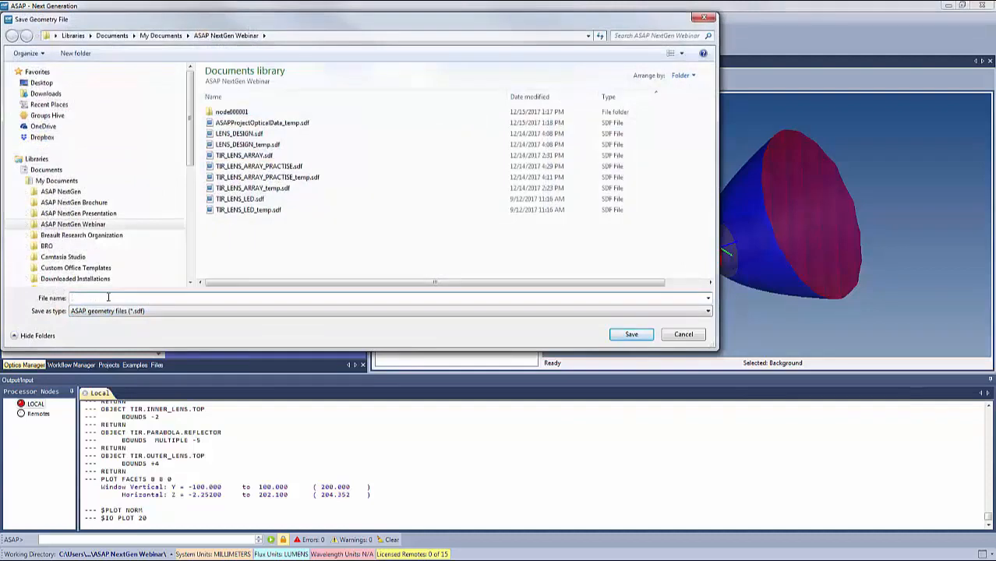
{"action": "type", "text": "TIR"}
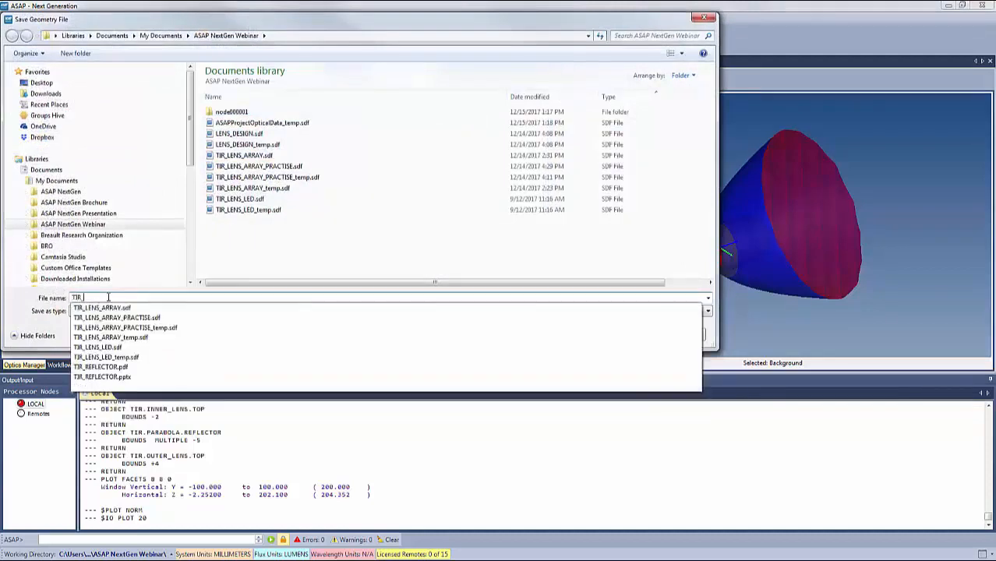
{"action": "type", "text": "_LENS_ARRAY"}
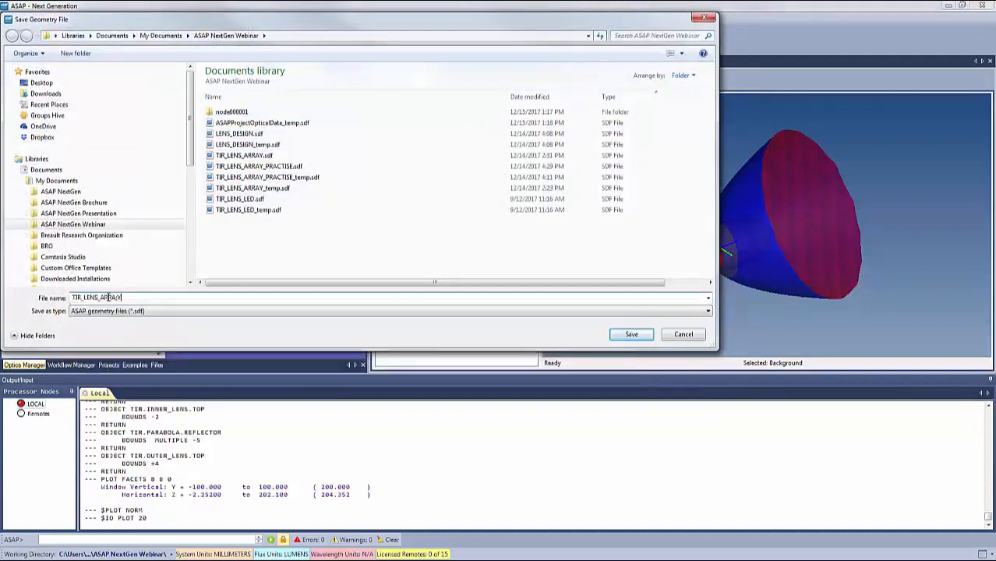
{"action": "key", "text": "BackSpace"}
{"action": "type", "text": "_"}
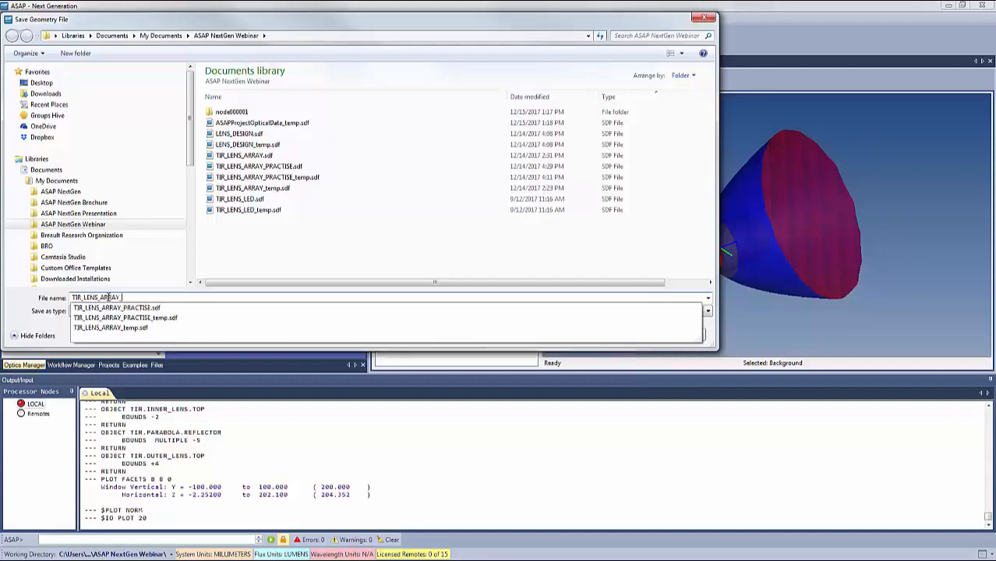
{"action": "type", "text": "DEMO"}
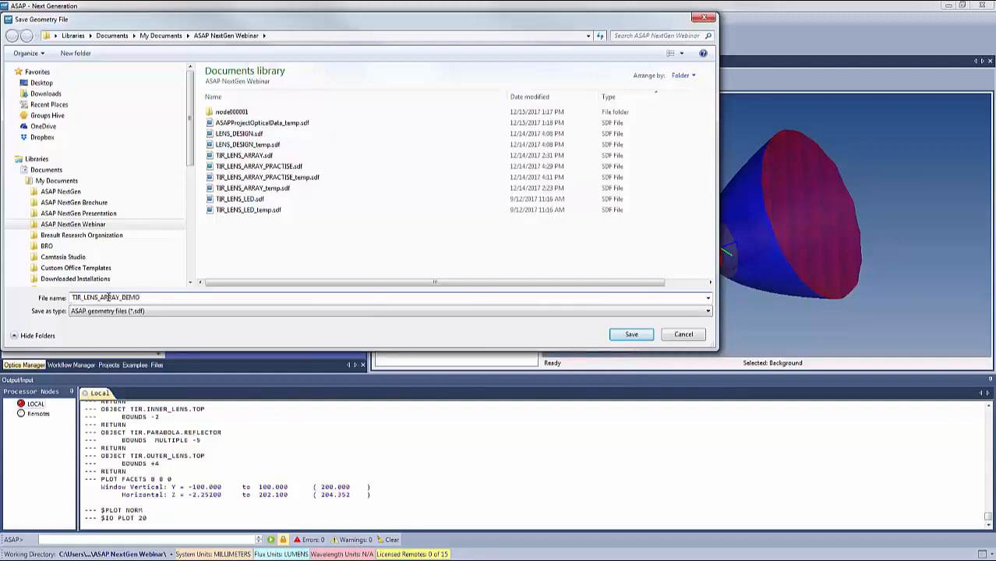
{"action": "left_click", "coordinate": [631, 334]}
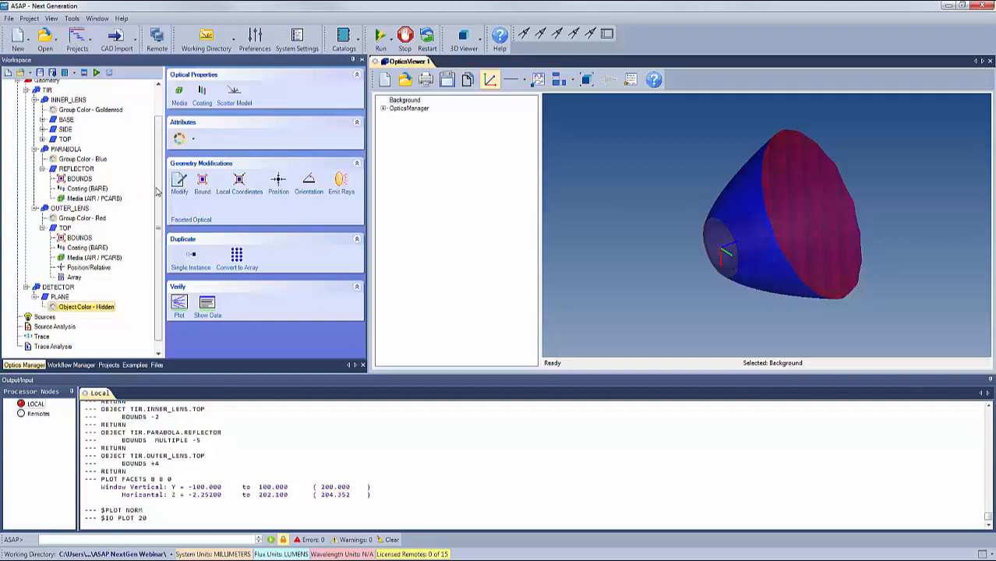
Step: Collapse the OUTER_LENS, PARABOLA, INNER_LENS and DETECTOR branches of the geometry tree
{"action": "left_click", "coordinate": [34, 209]}
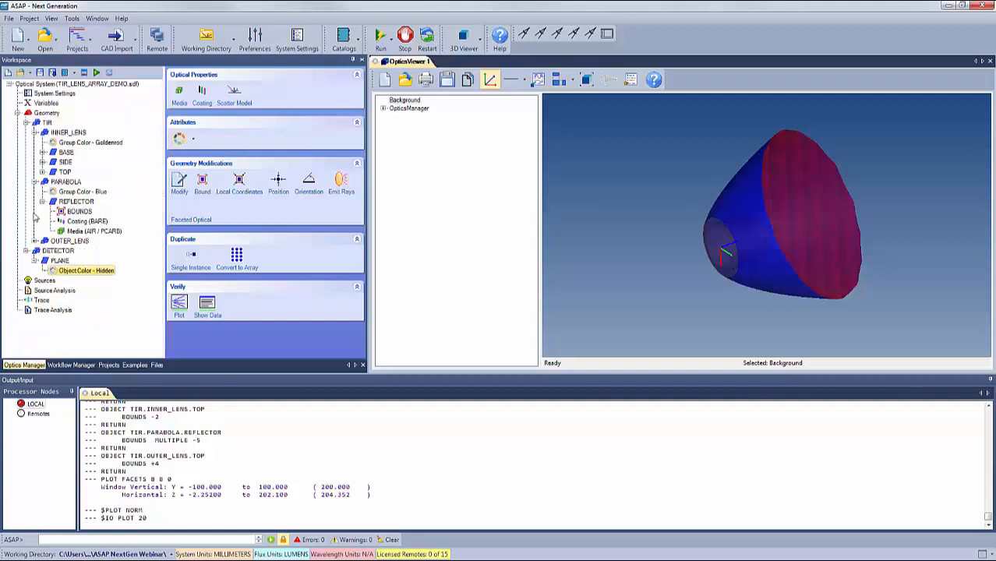
{"action": "left_click", "coordinate": [34, 182]}
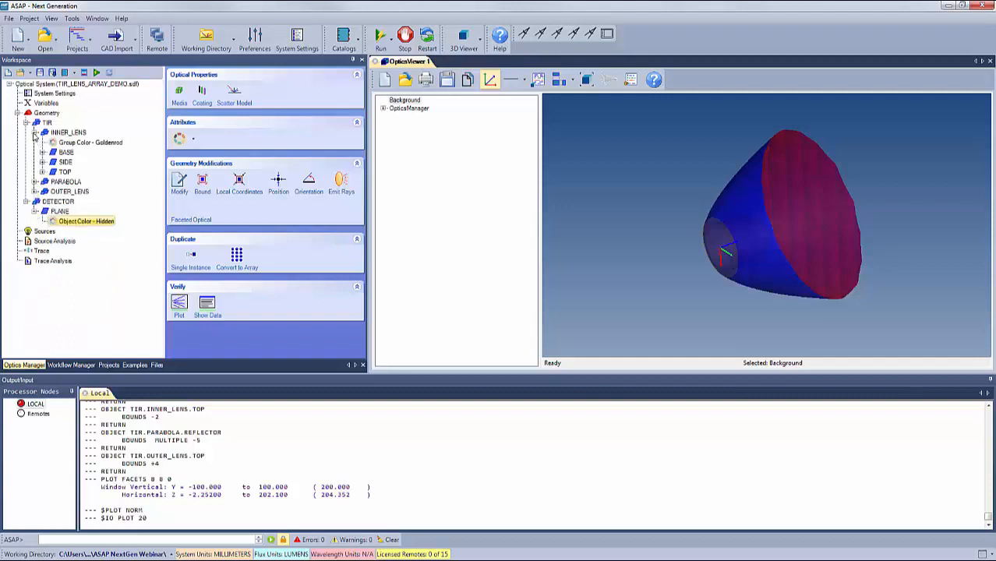
{"action": "left_click", "coordinate": [35, 133]}
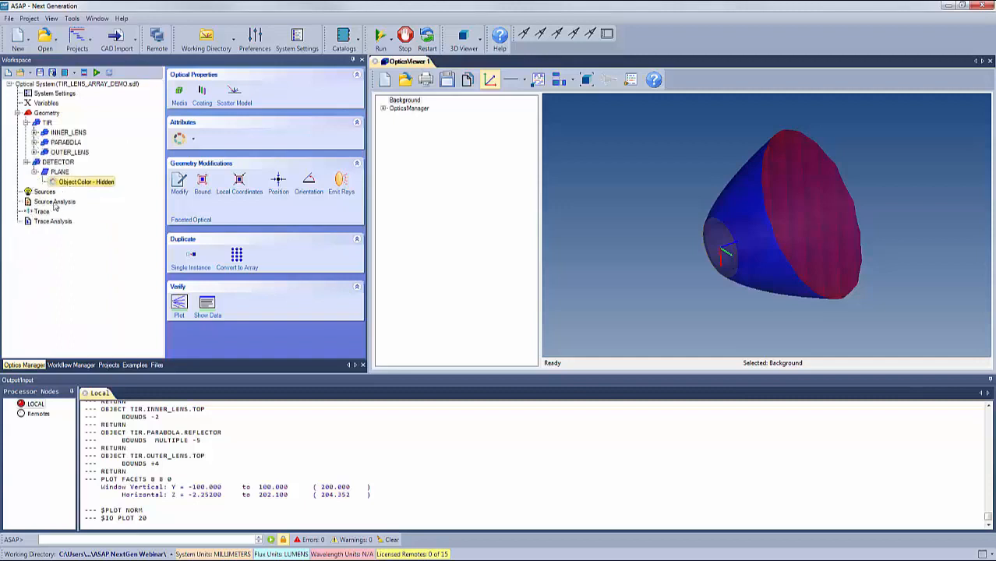
{"action": "left_click", "coordinate": [35, 171]}
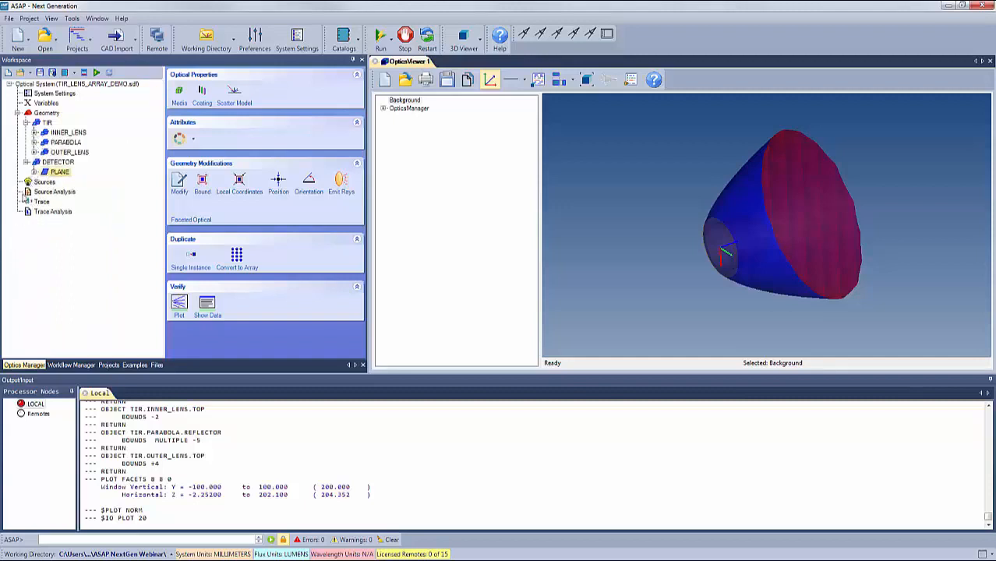
{"action": "left_click", "coordinate": [26, 162]}
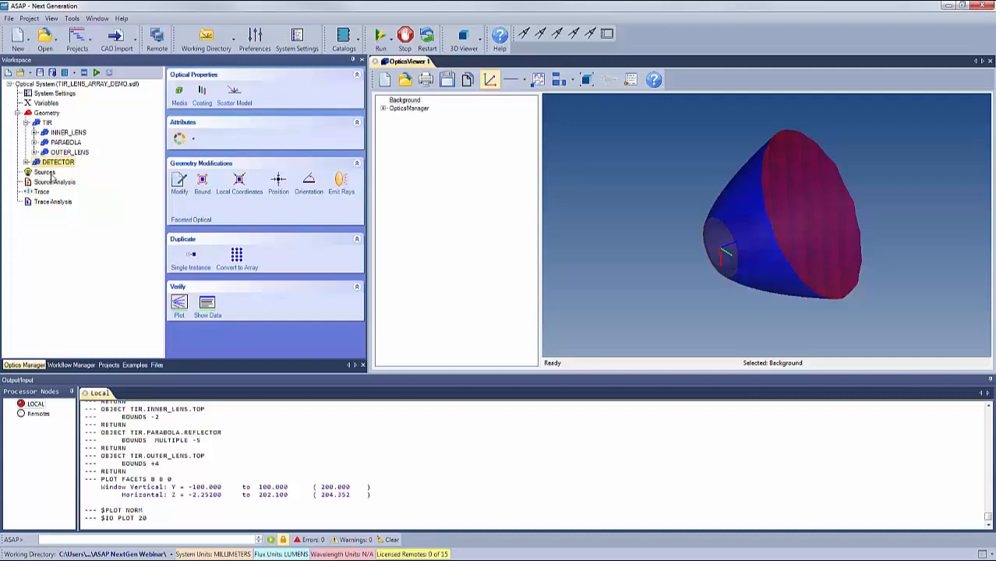
Step: Open the light sources catalog for the system's sources and look through its Arc, CCFL and Filament categories
{"action": "left_click", "coordinate": [43, 174]}
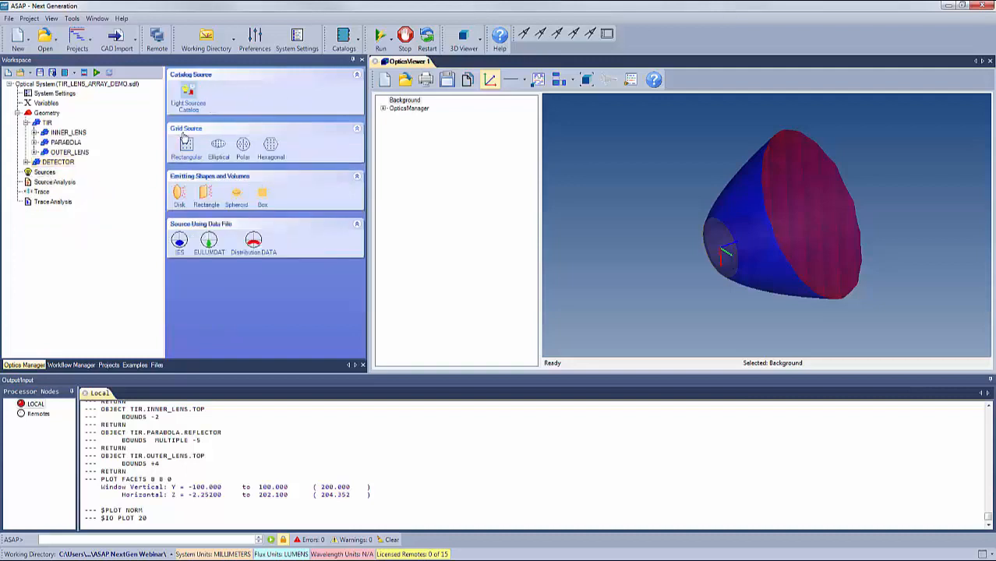
{"action": "left_click", "coordinate": [189, 95]}
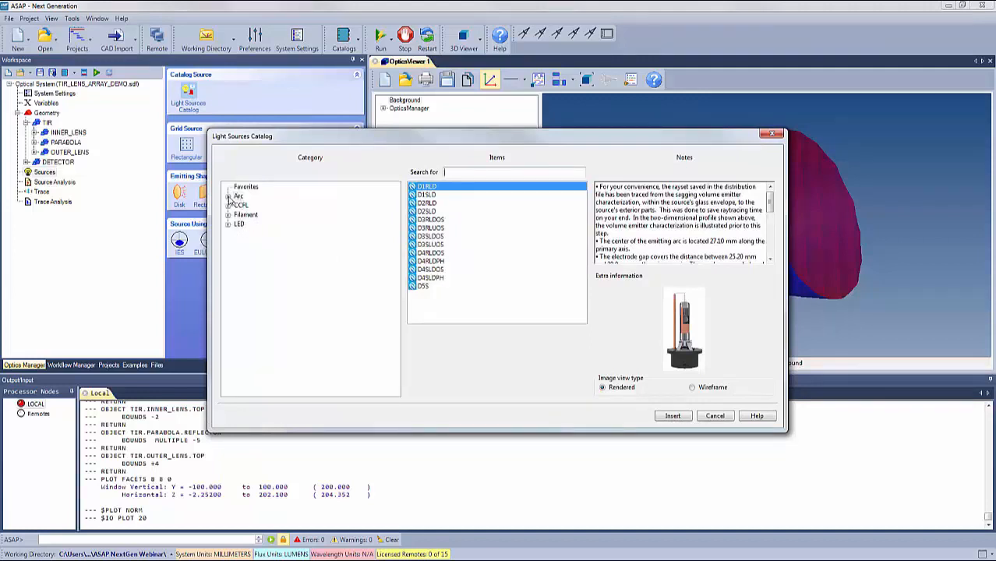
{"action": "left_click", "coordinate": [228, 197]}
{"action": "left_click", "coordinate": [229, 198]}
{"action": "left_click", "coordinate": [228, 208]}
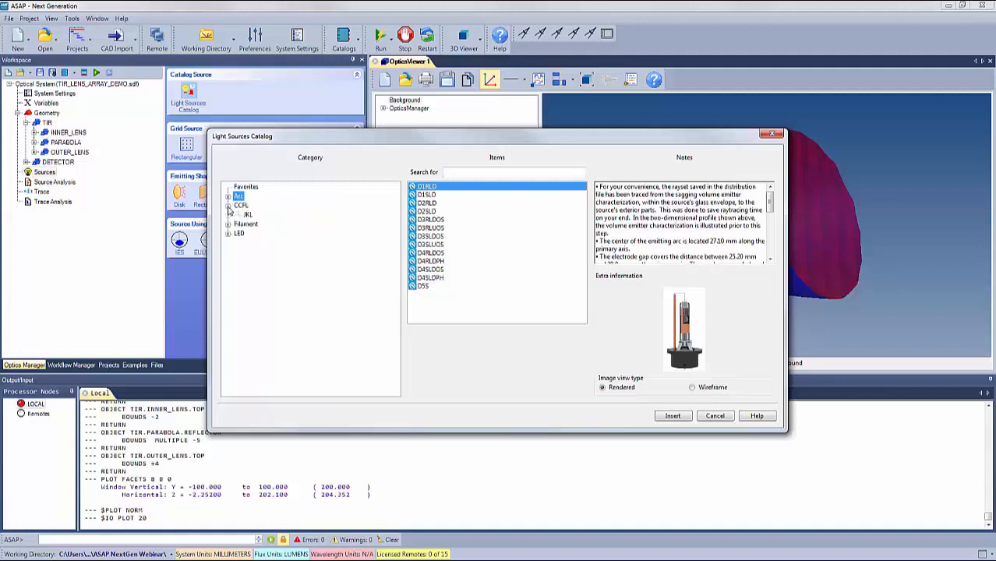
{"action": "left_click", "coordinate": [227, 224]}
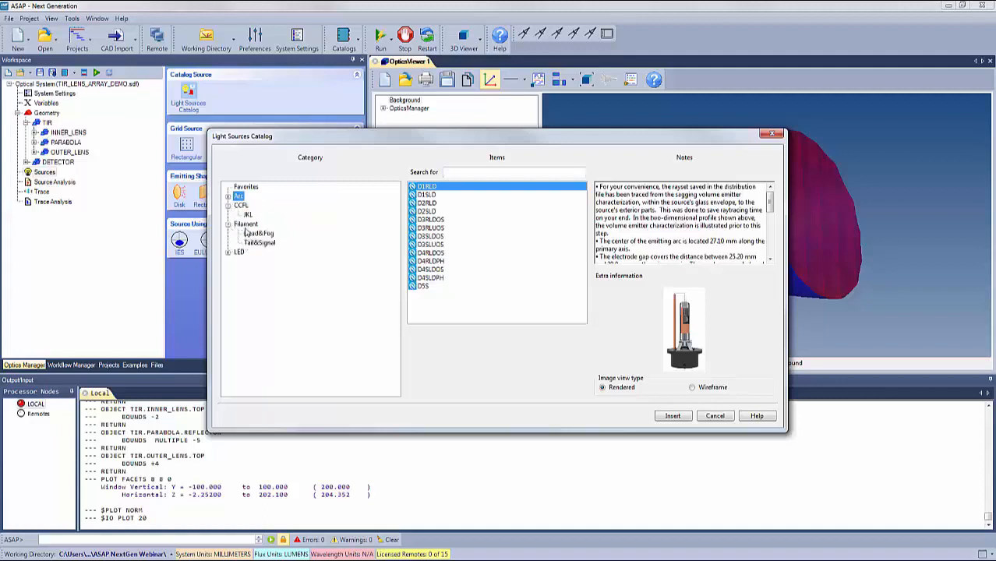
{"action": "left_click", "coordinate": [245, 225]}
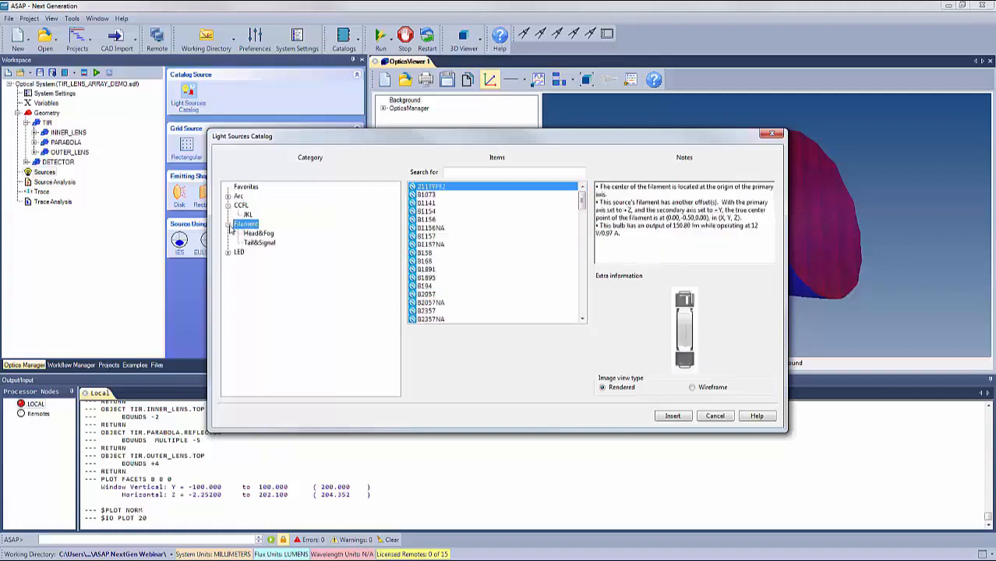
{"action": "left_click", "coordinate": [228, 225]}
{"action": "left_click", "coordinate": [228, 205]}
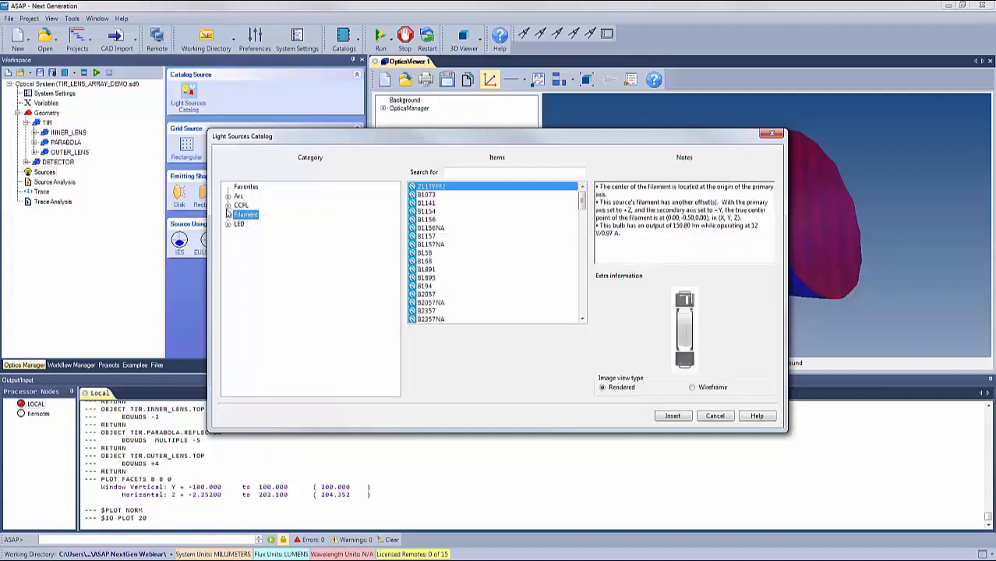
Step: Insert the Luminus SST_50_6500K LED from the LED category of the light sources catalog
{"action": "left_click", "coordinate": [228, 225]}
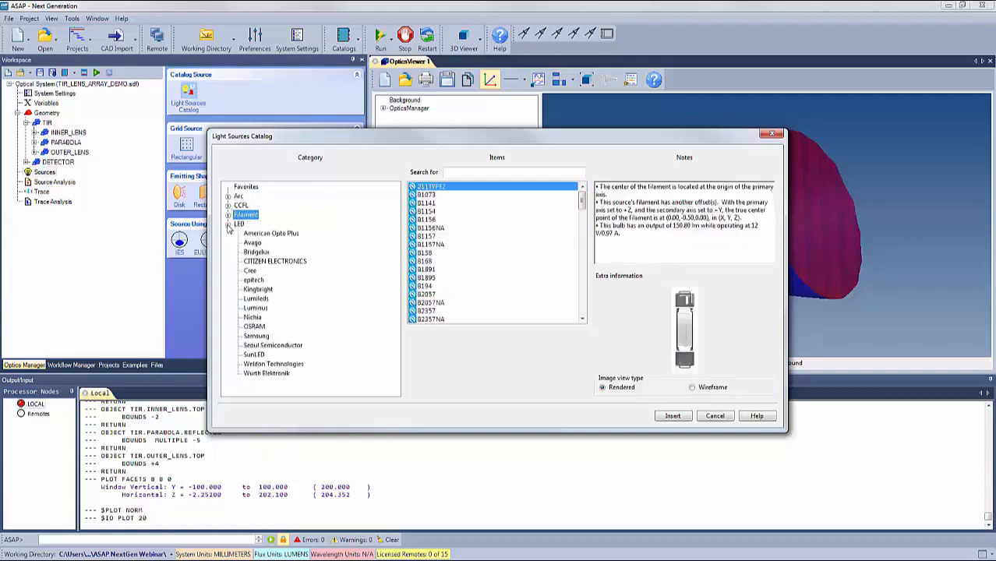
{"action": "left_click", "coordinate": [255, 308]}
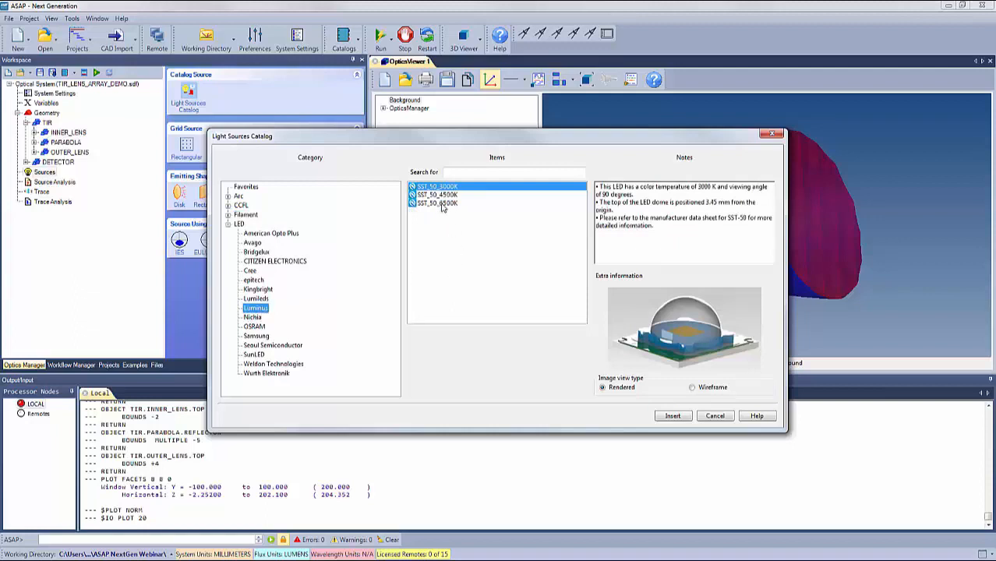
{"action": "left_click", "coordinate": [442, 204]}
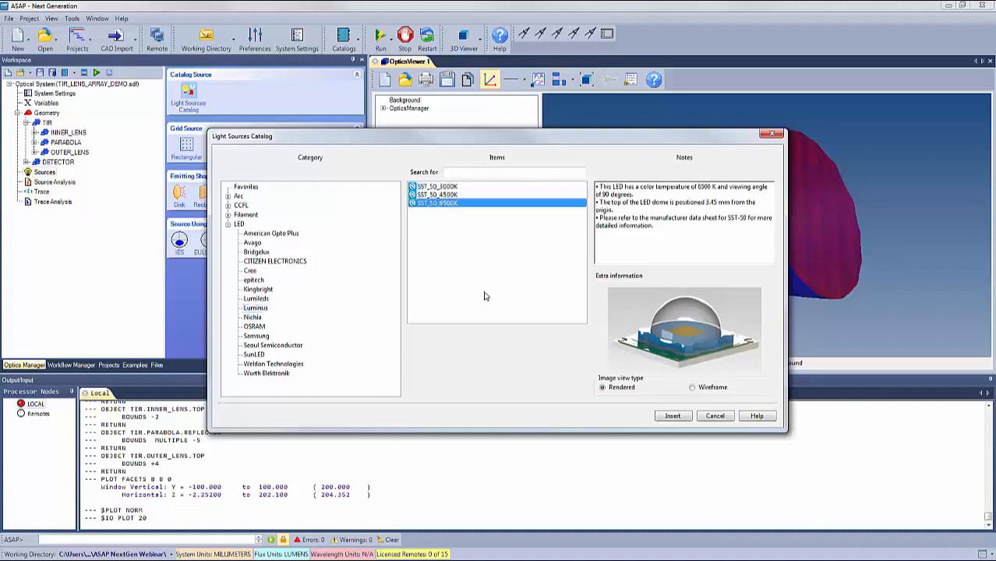
{"action": "left_click", "coordinate": [673, 417]}
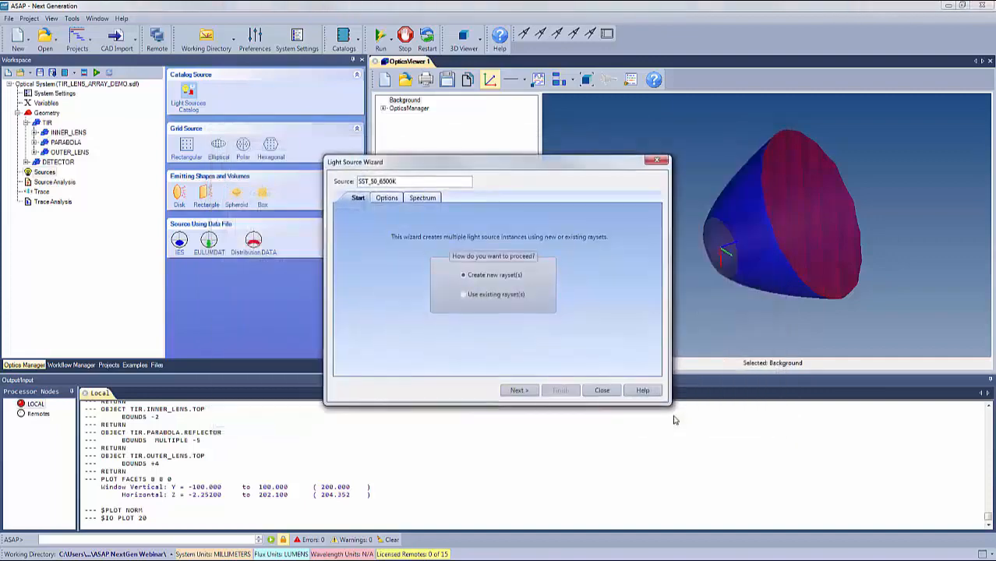
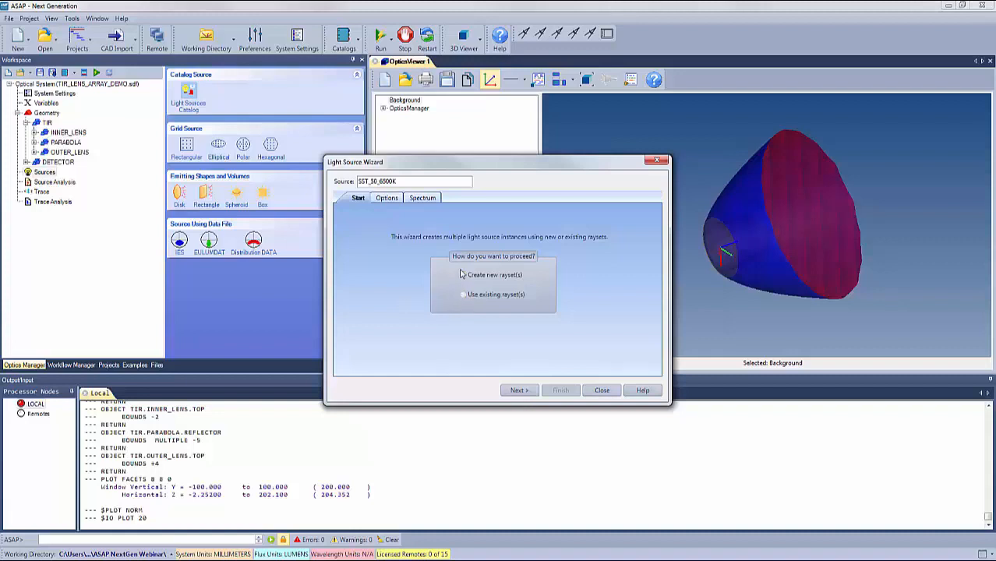
Step: Proceed with creating new raysets for the SST_50_6500K source and set the mode to multiple wavelengths
{"action": "left_click", "coordinate": [519, 391]}
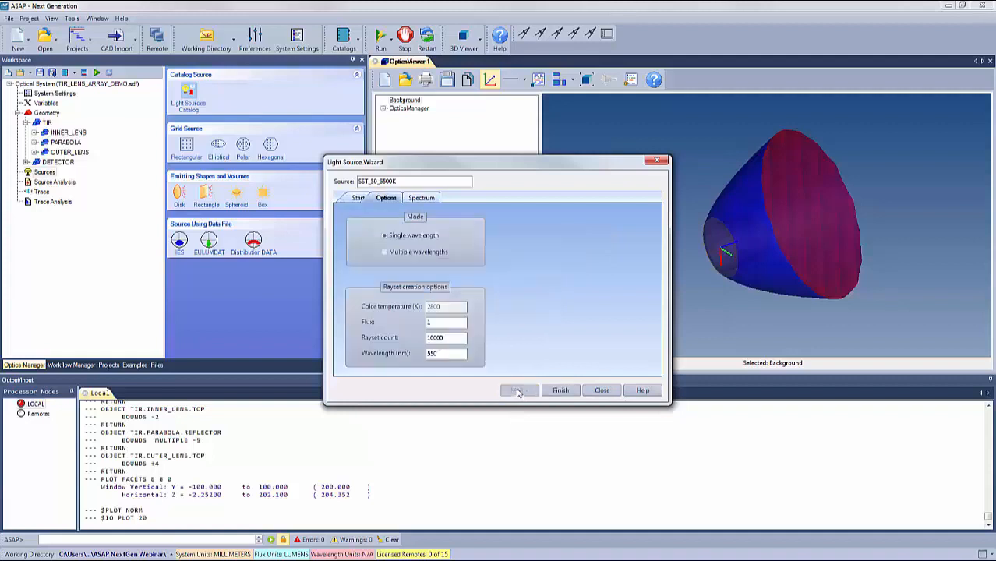
{"action": "left_click", "coordinate": [384, 254]}
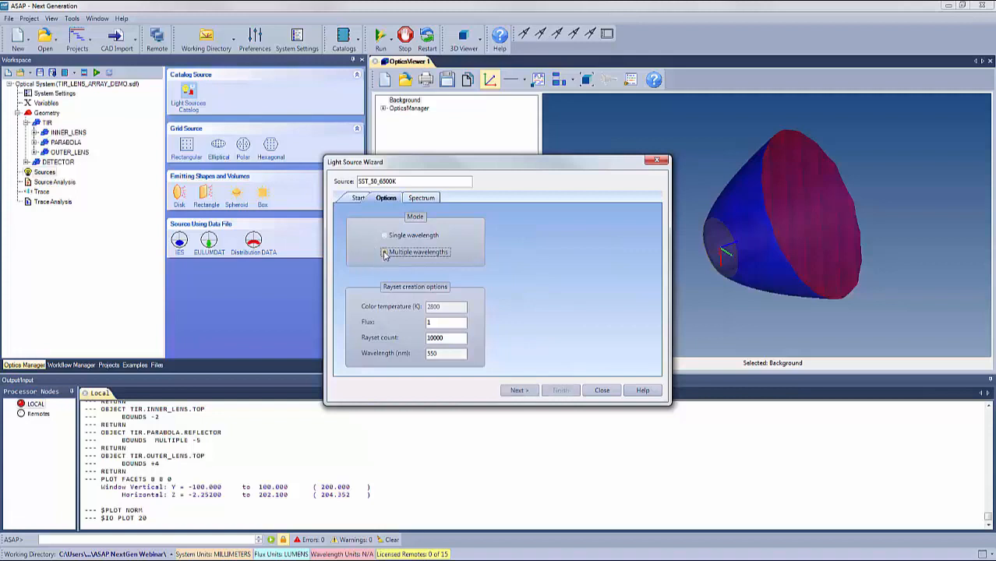
Step: Set the rayset count of the SST_50_6500K source to 1000000 and proceed to its spectrum settings
{"action": "left_click", "coordinate": [445, 337]}
{"action": "type", "text": "00"}
{"action": "left_click", "coordinate": [517, 390]}
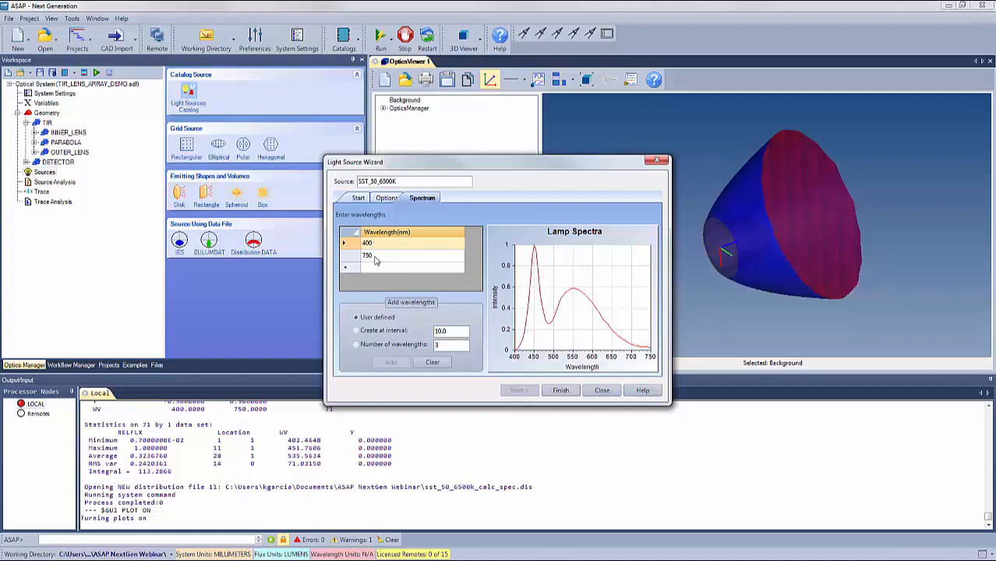
Step: Add wavelengths between 400 and 750 nm by number, using 29 wavelengths, and finish creating the light source
{"action": "left_click", "coordinate": [358, 346]}
{"action": "left_click_drag", "start_coordinate": [442, 346], "coordinate": [426, 347]}
{"action": "type", "text": "20"}
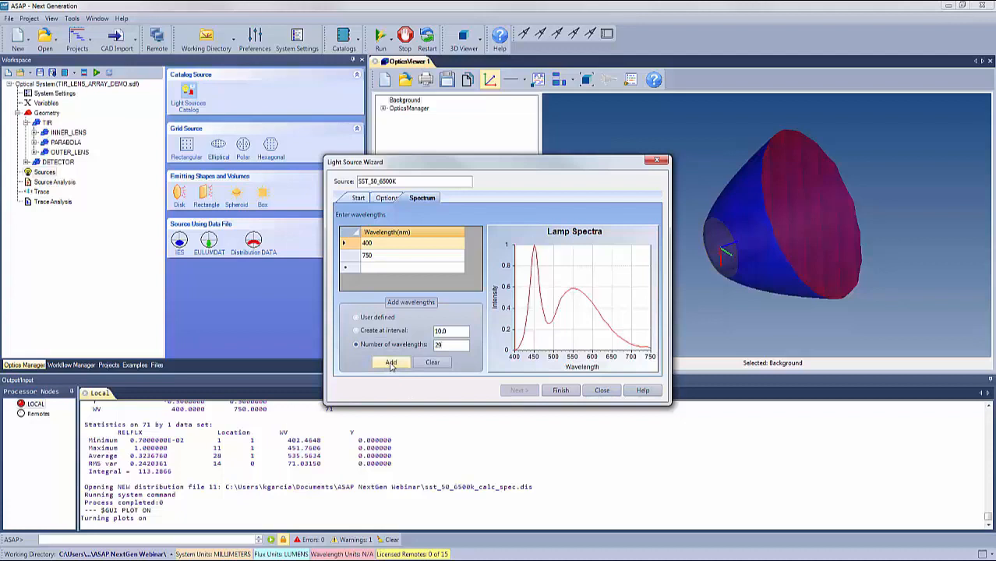
{"action": "left_click", "coordinate": [391, 364]}
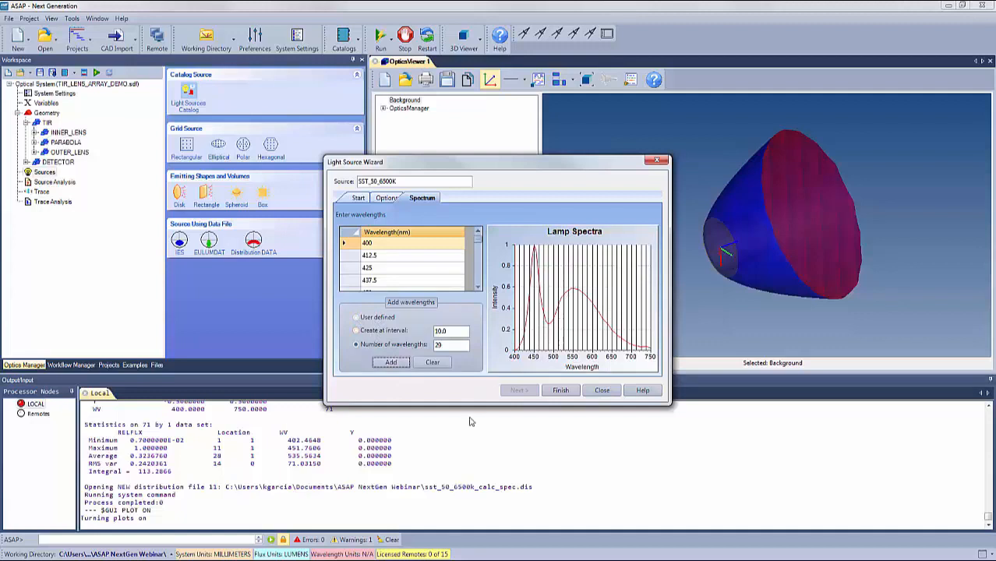
{"action": "left_click", "coordinate": [561, 391]}
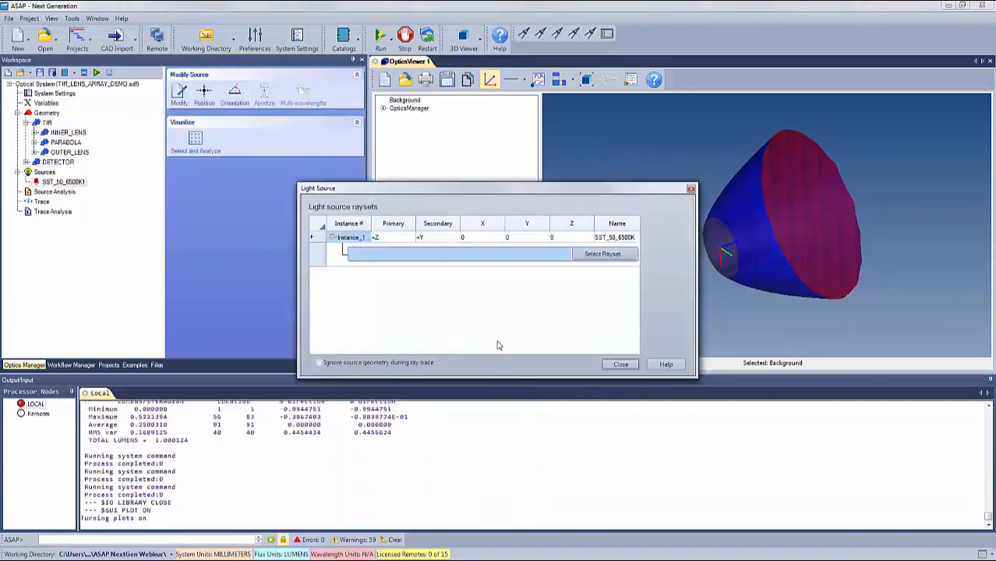
Step: Load all the generated SST_50_6500K rayset files, from 400 nm through 750 nm, into the light source's Instance_1
{"action": "left_click", "coordinate": [602, 256]}
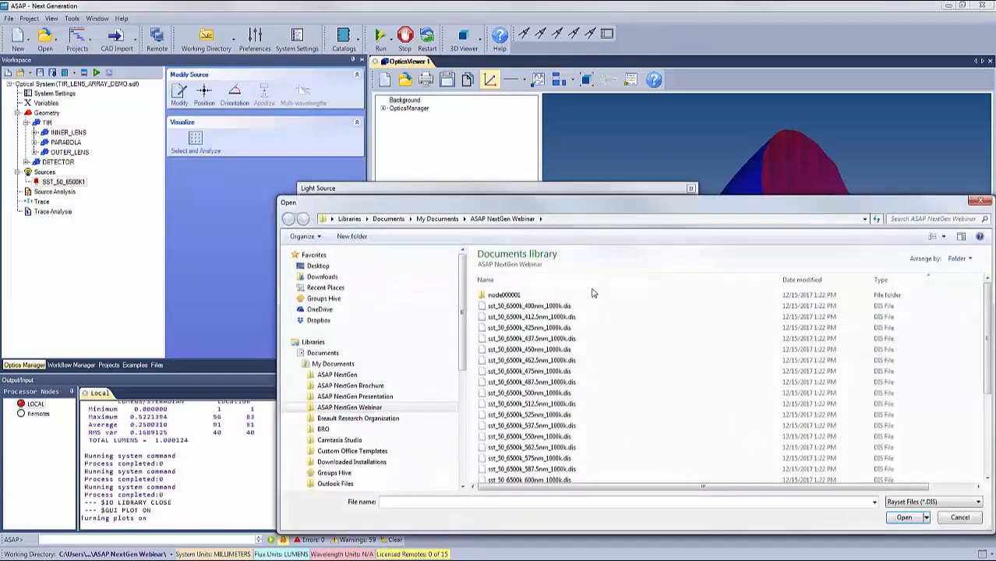
{"action": "left_click_drag", "start_coordinate": [563, 208], "coordinate": [504, 124]}
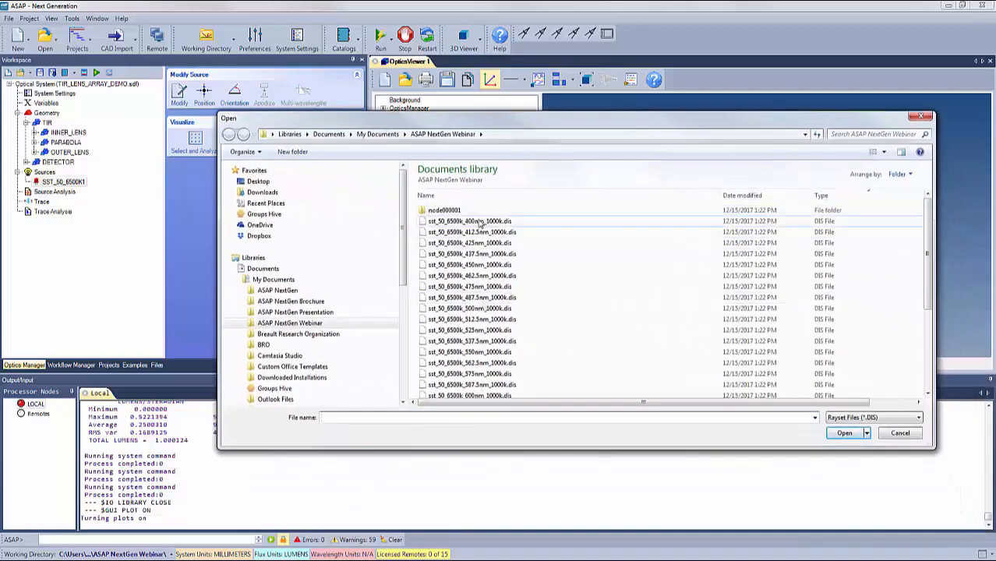
{"action": "left_click", "coordinate": [481, 222]}
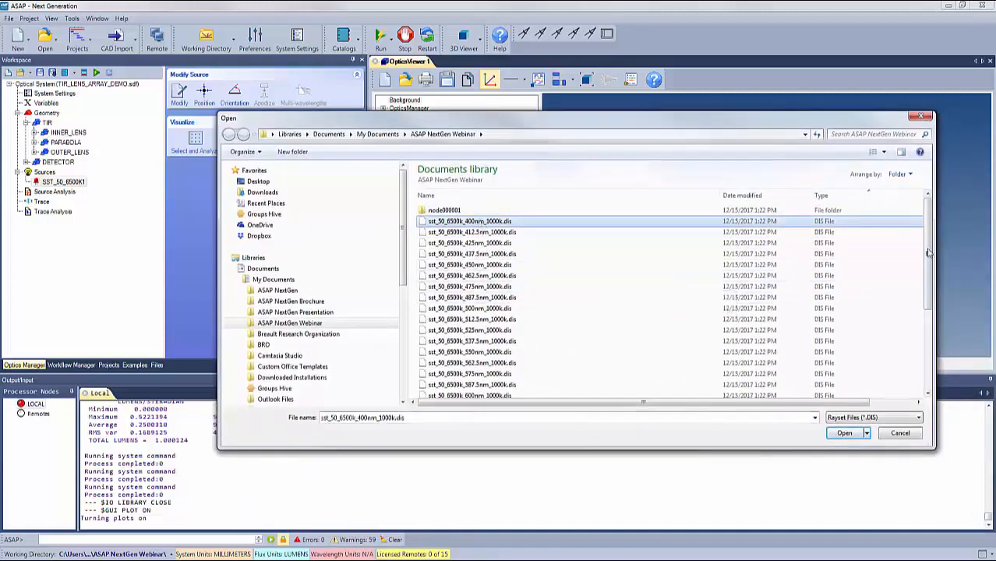
{"action": "left_click_drag", "start_coordinate": [928, 253], "coordinate": [924, 343]}
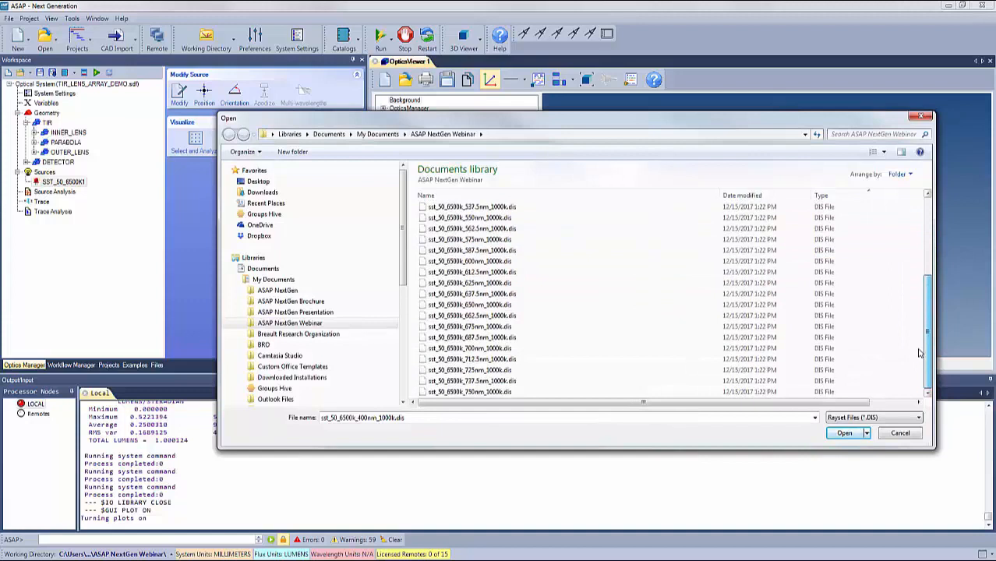
{"action": "left_click", "coordinate": [480, 392], "text": "shift"}
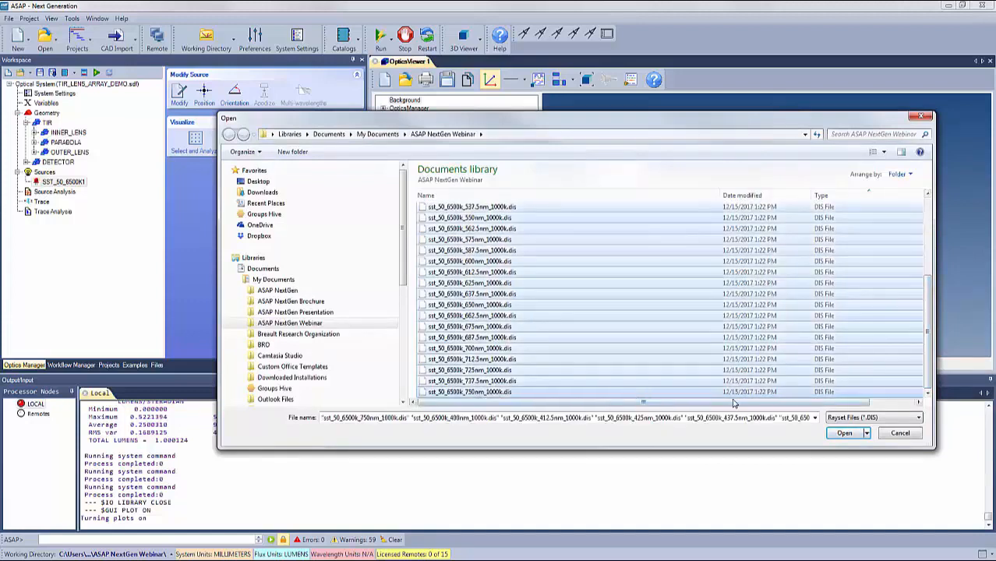
{"action": "left_click", "coordinate": [845, 433]}
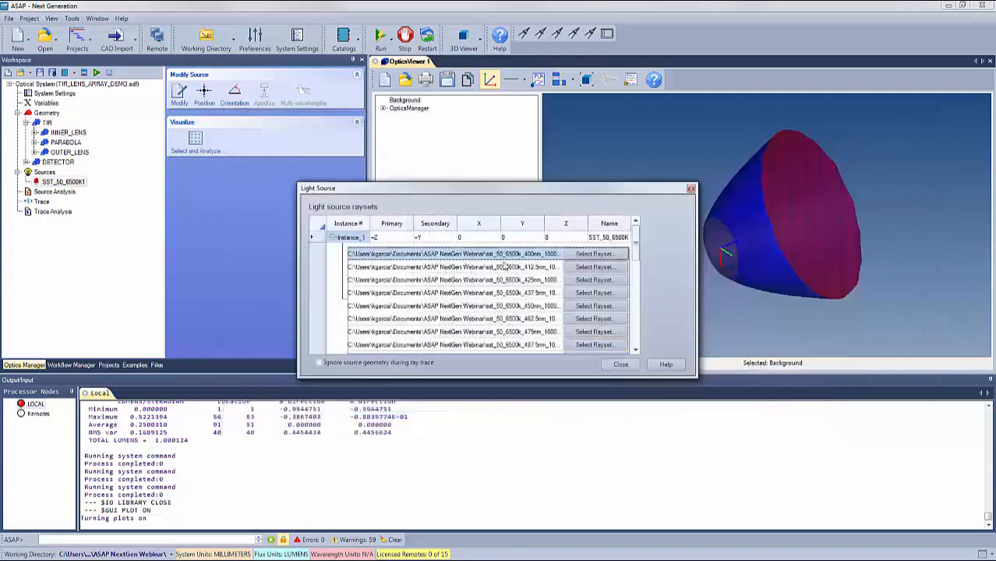
Step: Set the Z position of the light source's Instance_1 to 0.75 and close the Light Source dialog
{"action": "left_click", "coordinate": [552, 238]}
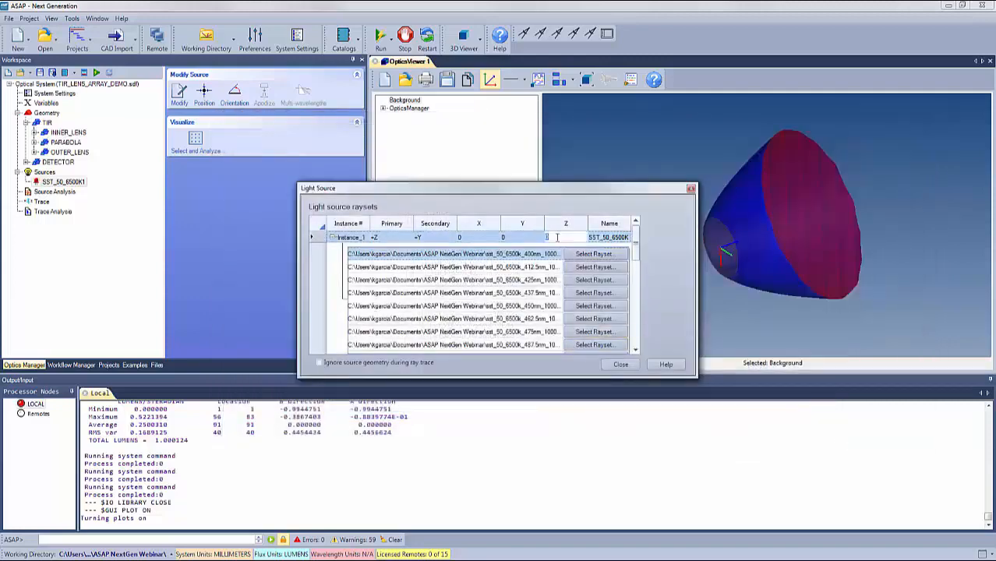
{"action": "type", "text": "0.75"}
{"action": "key", "text": "BackSpace"}
{"action": "key", "text": "BackSpace"}
{"action": "type", "text": "75"}
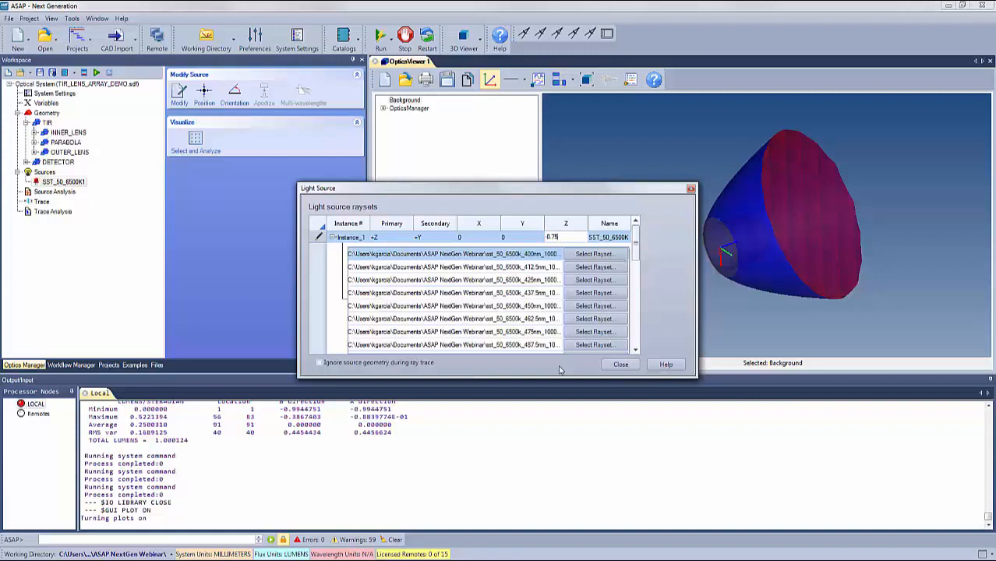
{"action": "left_click", "coordinate": [621, 366]}
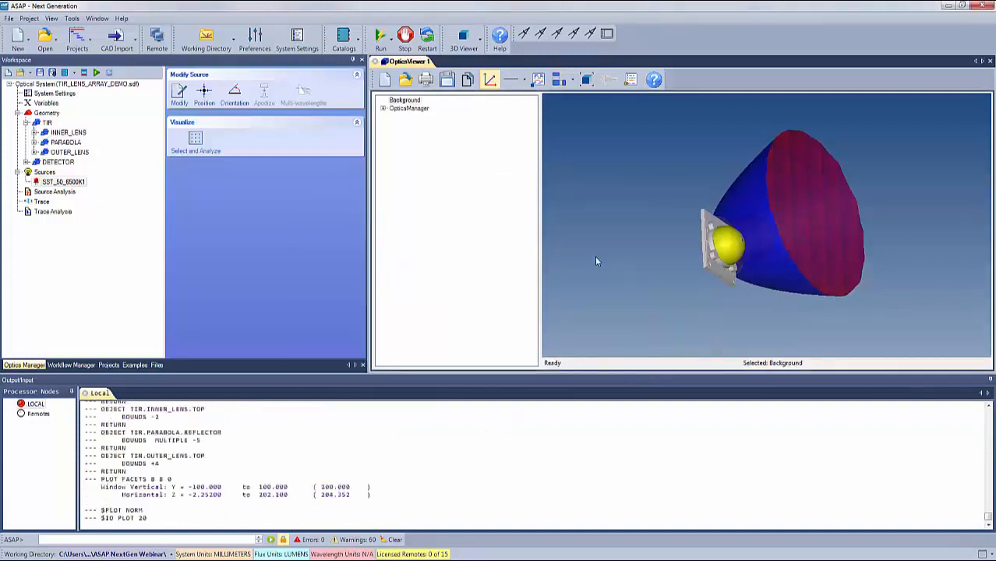
Step: Add an All statistics analysis to the Source Analysis branch
{"action": "mouse_move", "coordinate": [624, 268]}
{"action": "left_mouse_down"}
{"action": "mouse_move", "coordinate": [703, 260]}
{"action": "mouse_move", "coordinate": [554, 253]}
{"action": "mouse_move", "coordinate": [652, 259]}
{"action": "mouse_move", "coordinate": [613, 251]}
{"action": "left_mouse_up"}
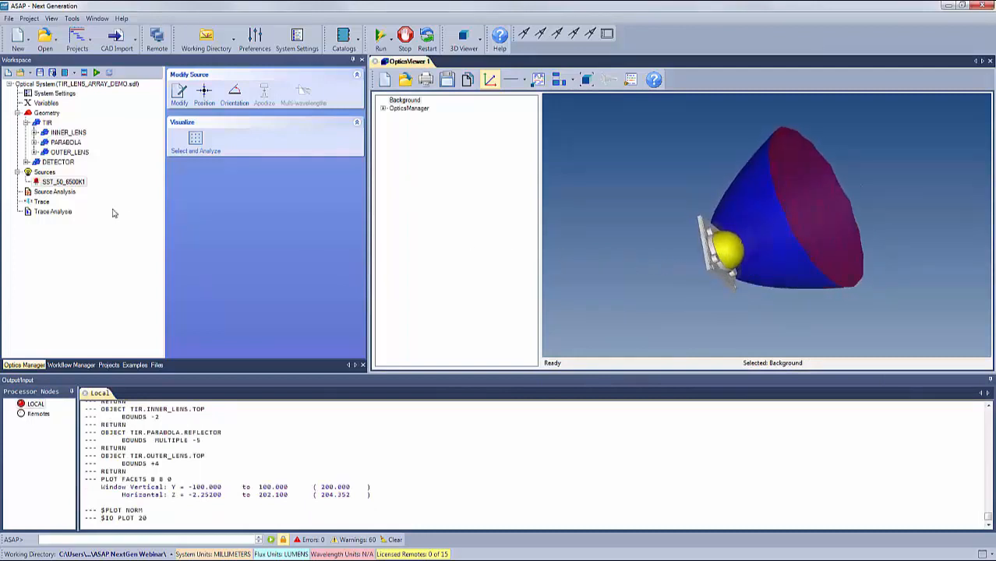
{"action": "left_click", "coordinate": [41, 193]}
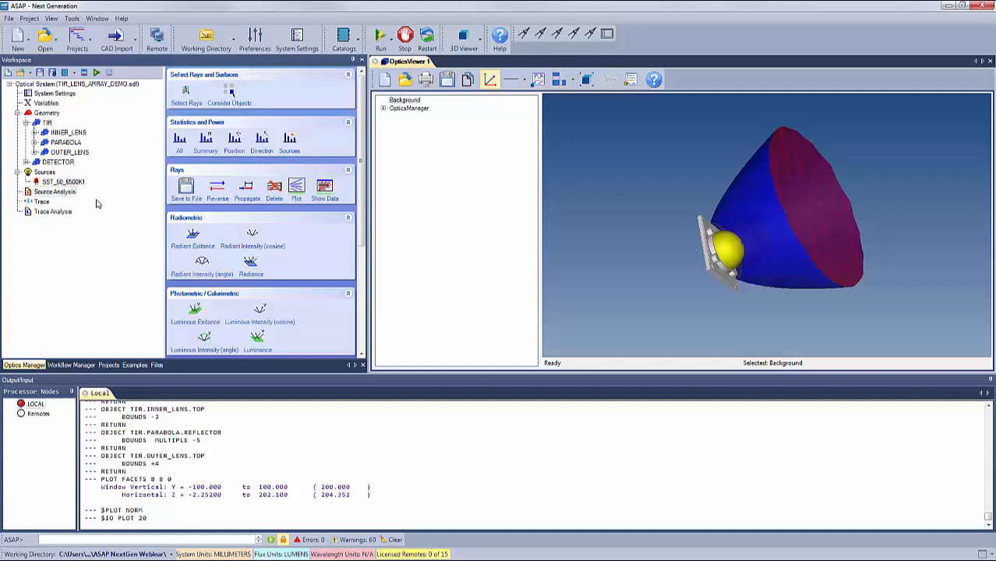
{"action": "left_click", "coordinate": [179, 142]}
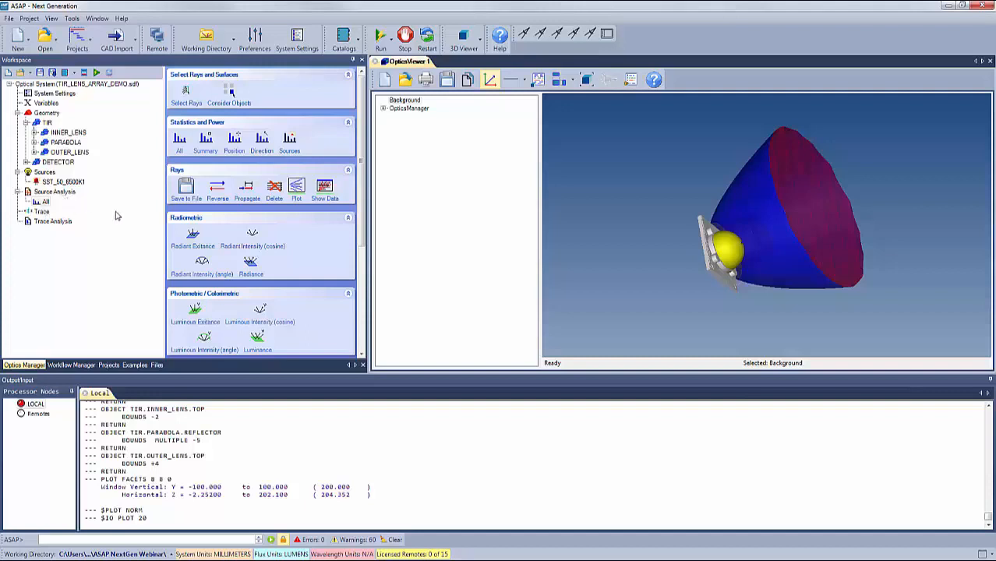
Step: Start a Luminous Intensity (Cosine) source analysis with auto scale off and the vertical Y range from -0.9 to 0.9
{"action": "left_click_drag", "start_coordinate": [362, 176], "coordinate": [361, 263]}
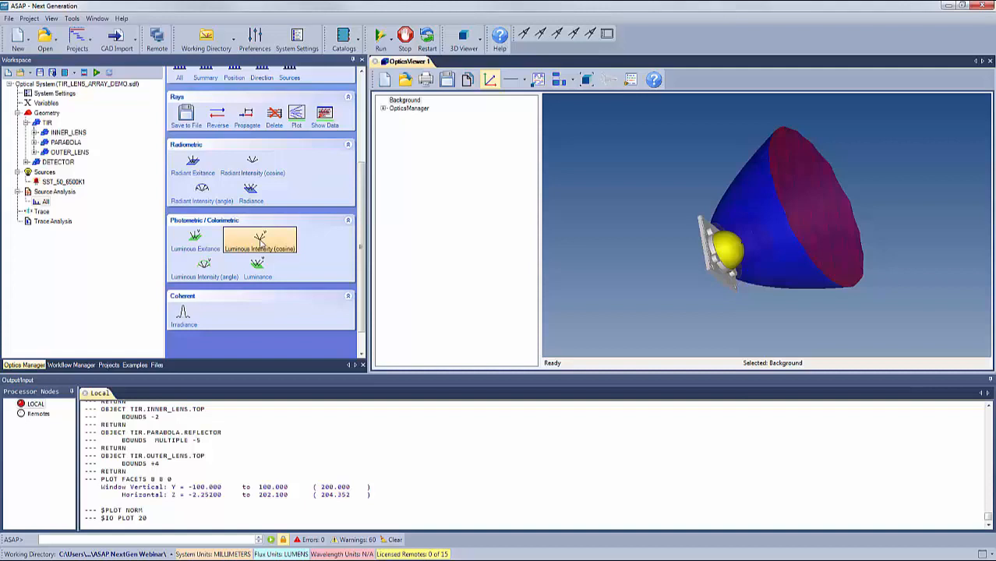
{"action": "left_click", "coordinate": [259, 242]}
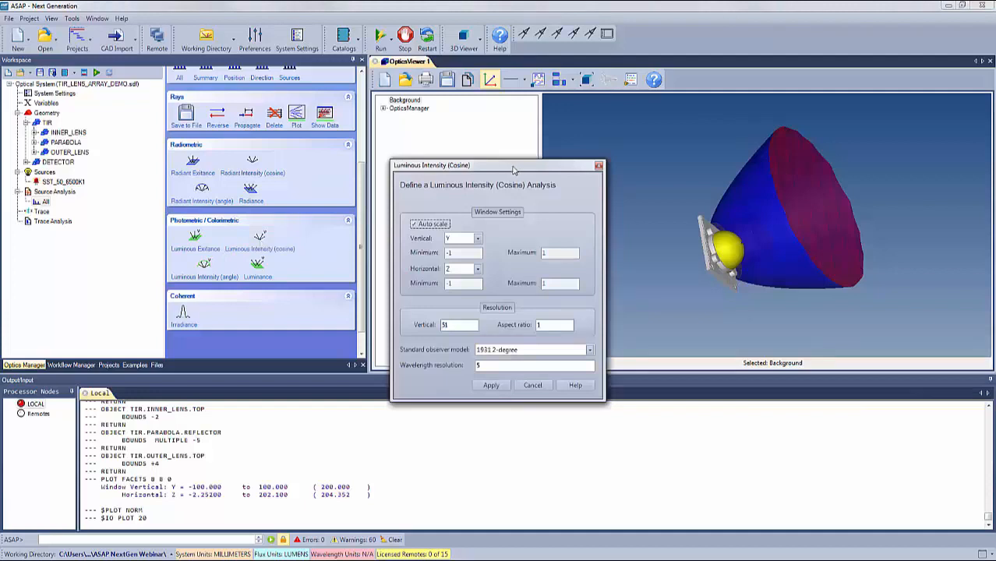
{"action": "left_click_drag", "start_coordinate": [494, 171], "coordinate": [499, 171]}
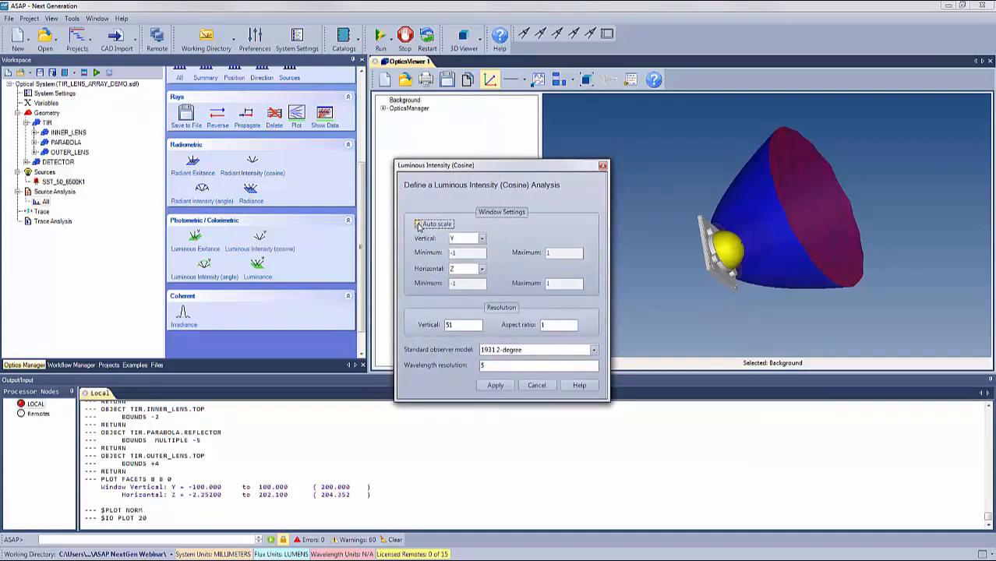
{"action": "left_click", "coordinate": [418, 225]}
{"action": "double_click", "coordinate": [468, 254]}
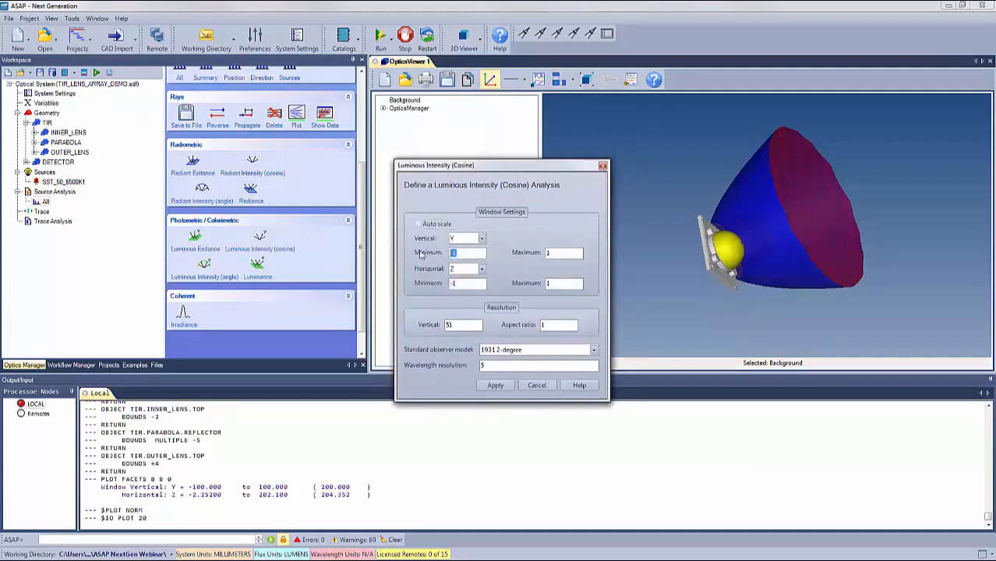
{"action": "type", "text": "0"}
{"action": "key", "text": "BackSpace"}
{"action": "type", "text": "-0.5"}
{"action": "double_click", "coordinate": [549, 254]}
{"action": "type", "text": "0.9"}
Step: Set the analysis window's horizontal axis to X with a range of -0.9 to 0.9, and apply the analysis
{"action": "left_click", "coordinate": [480, 269]}
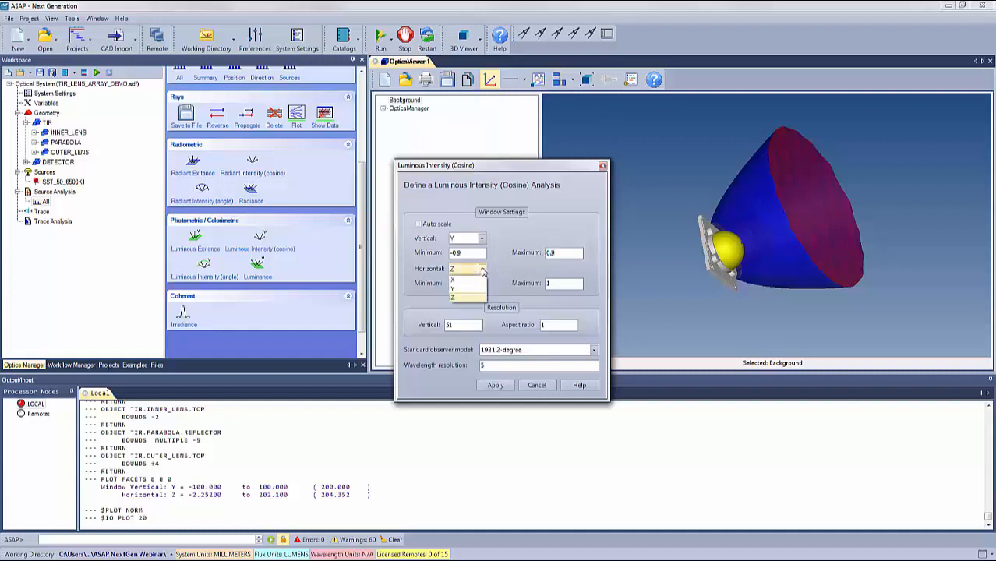
{"action": "left_click", "coordinate": [467, 282]}
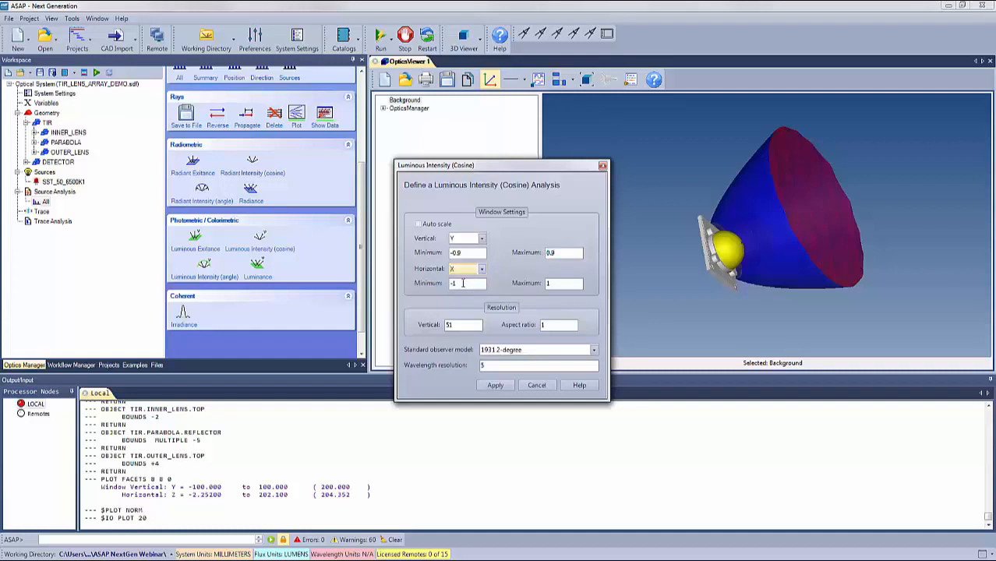
{"action": "double_click", "coordinate": [459, 284]}
{"action": "type", "text": "-0.9"}
{"action": "left_click_drag", "start_coordinate": [557, 284], "coordinate": [537, 283]}
{"action": "type", "text": "0.9"}
{"action": "left_click", "coordinate": [496, 386]}
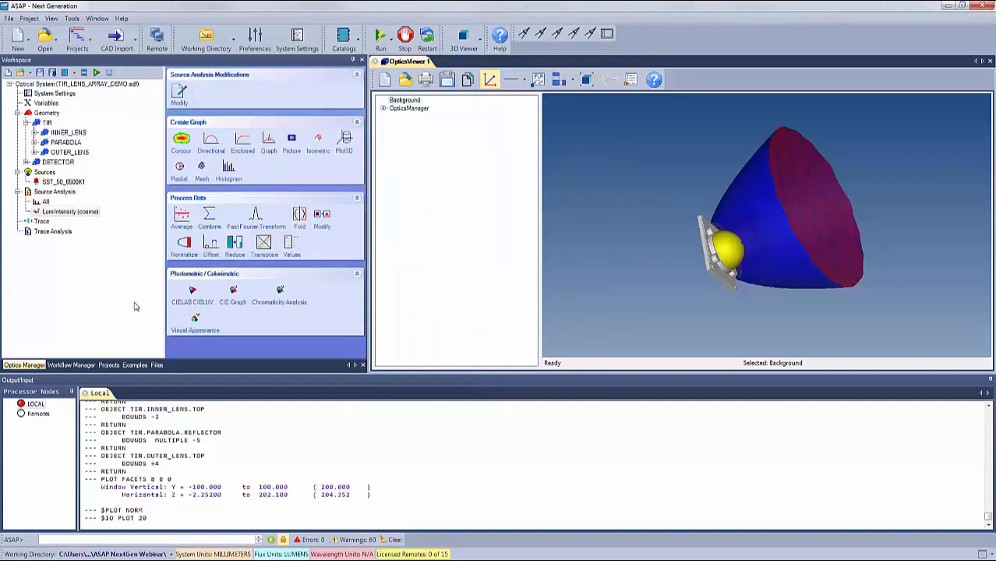
Step: Add a Tristimulus Y chromaticity analysis to the cosine luminous intensity data and create an isometric graph of it
{"action": "left_click", "coordinate": [77, 212]}
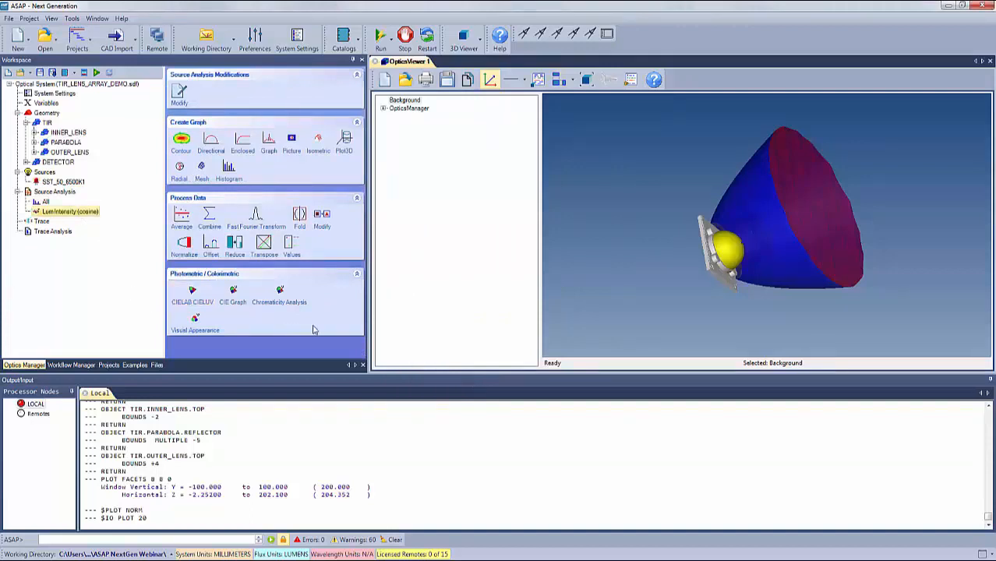
{"action": "left_click", "coordinate": [280, 297]}
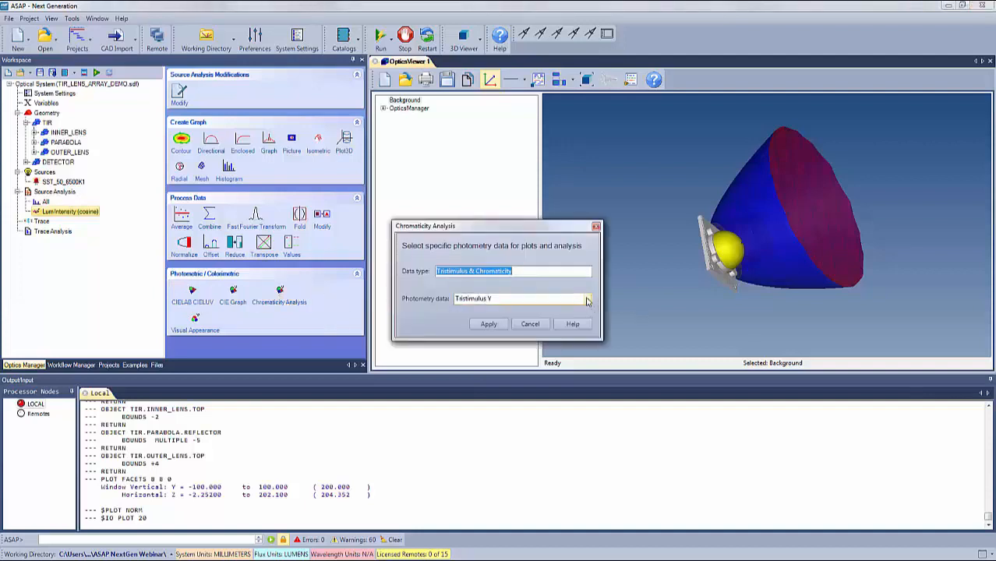
{"action": "left_click", "coordinate": [588, 300]}
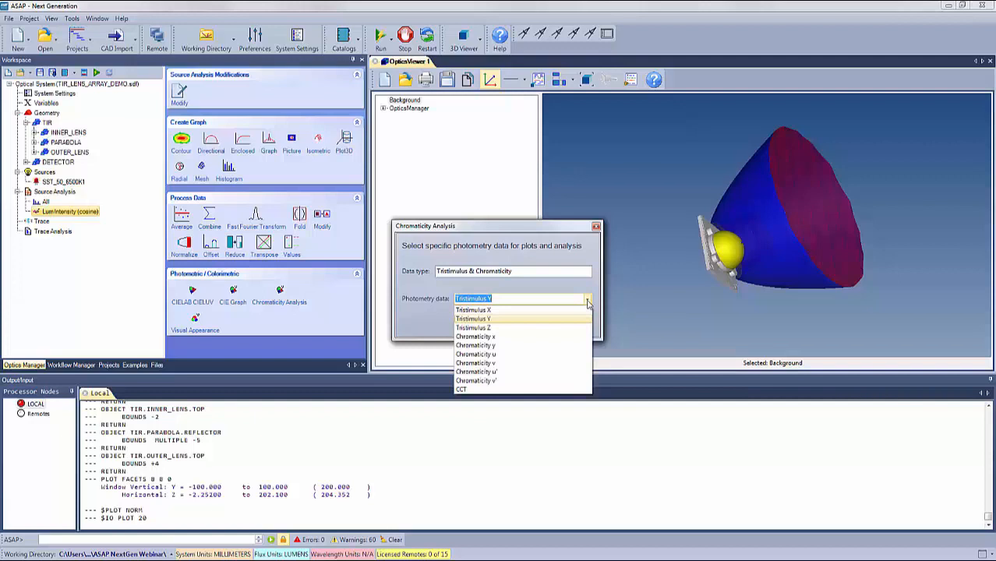
{"action": "left_click", "coordinate": [489, 322]}
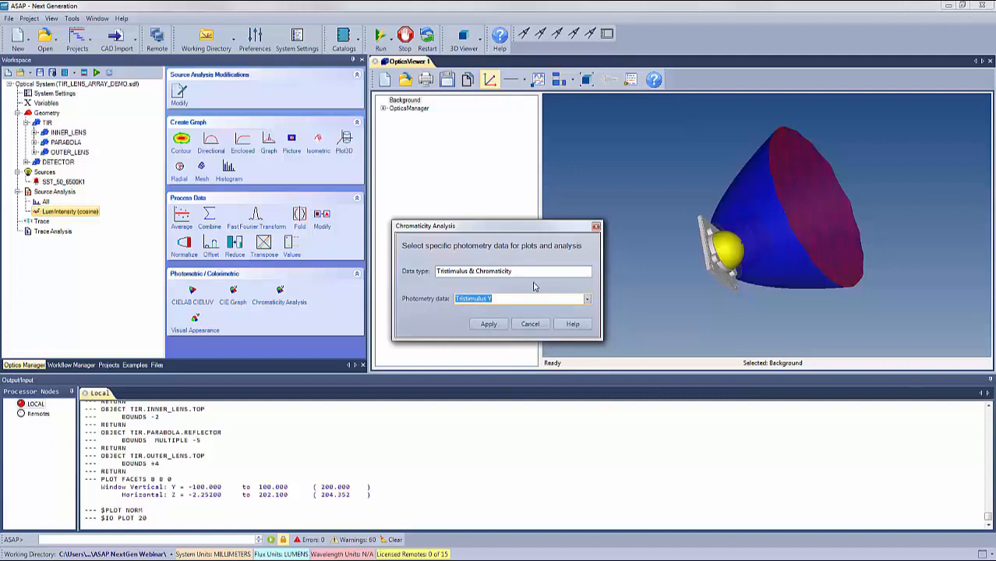
{"action": "left_click", "coordinate": [489, 325]}
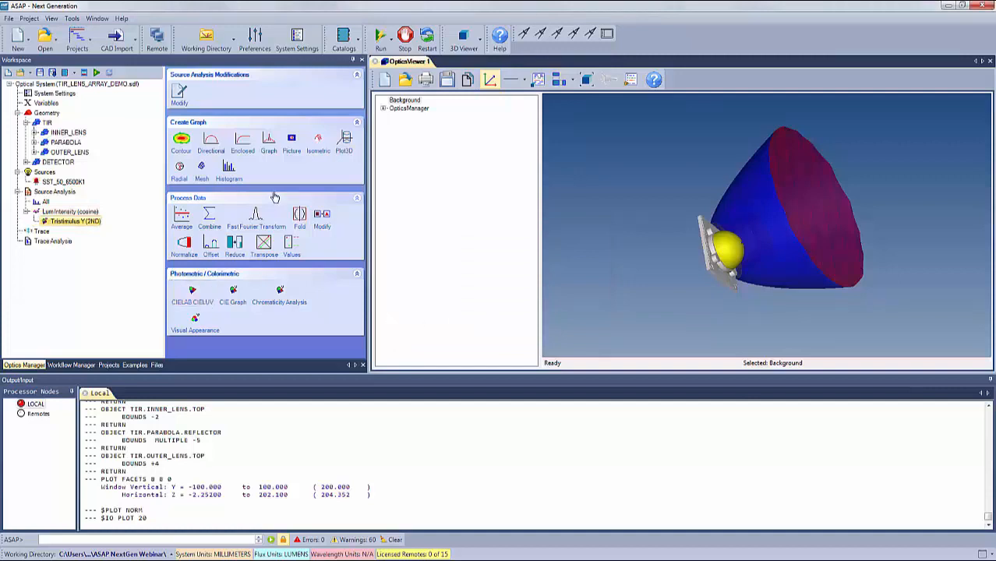
{"action": "left_click", "coordinate": [318, 144]}
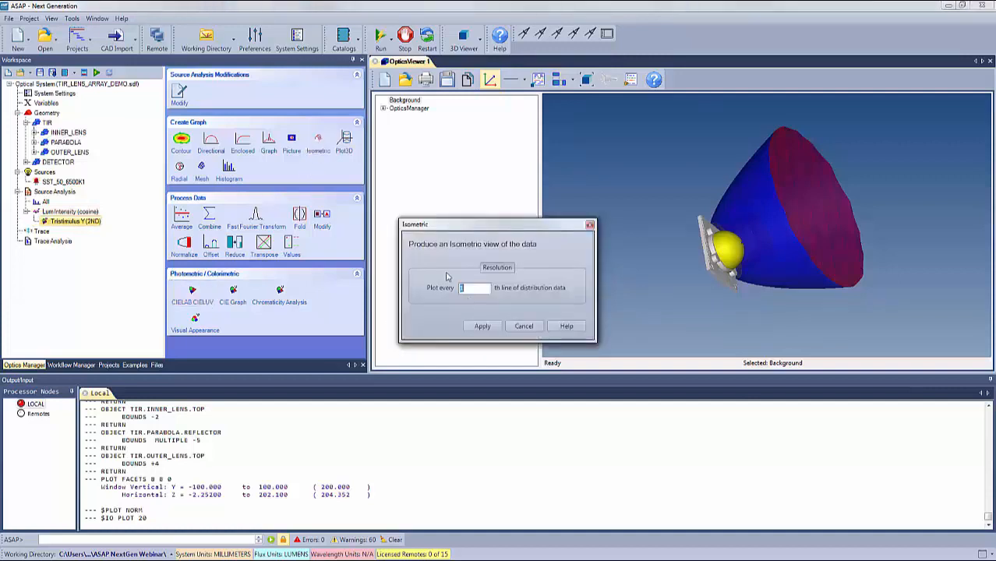
{"action": "left_click", "coordinate": [482, 327]}
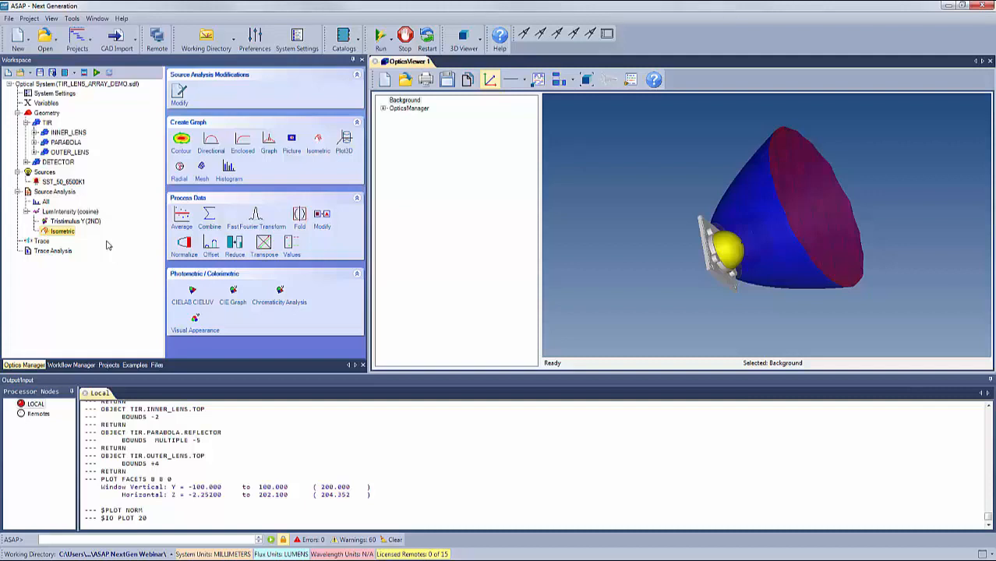
Step: Start a Luminous Intensity (Angle) source analysis with X as the polar axis and 90 zenith subdivisions
{"action": "left_click", "coordinate": [57, 200]}
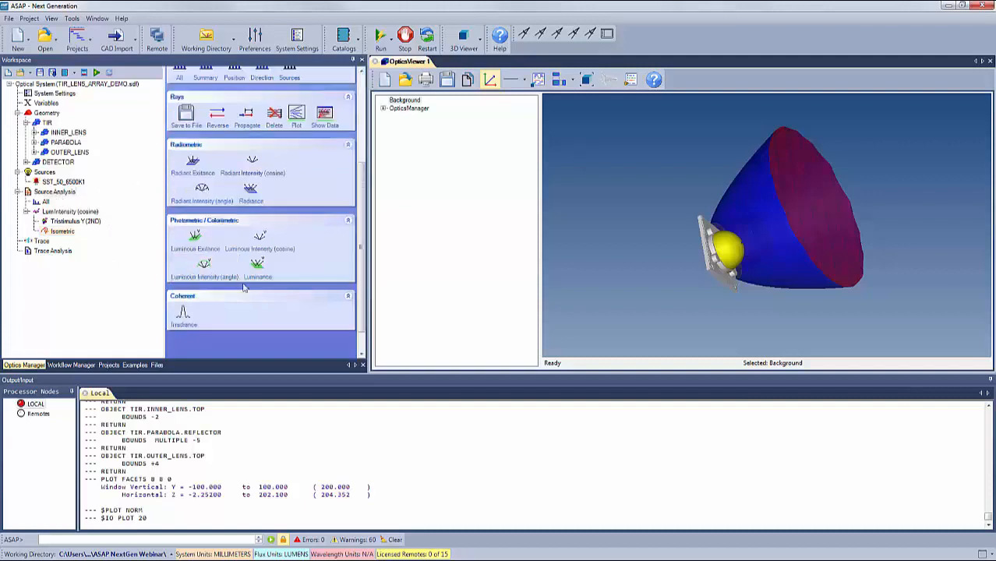
{"action": "left_click", "coordinate": [204, 267]}
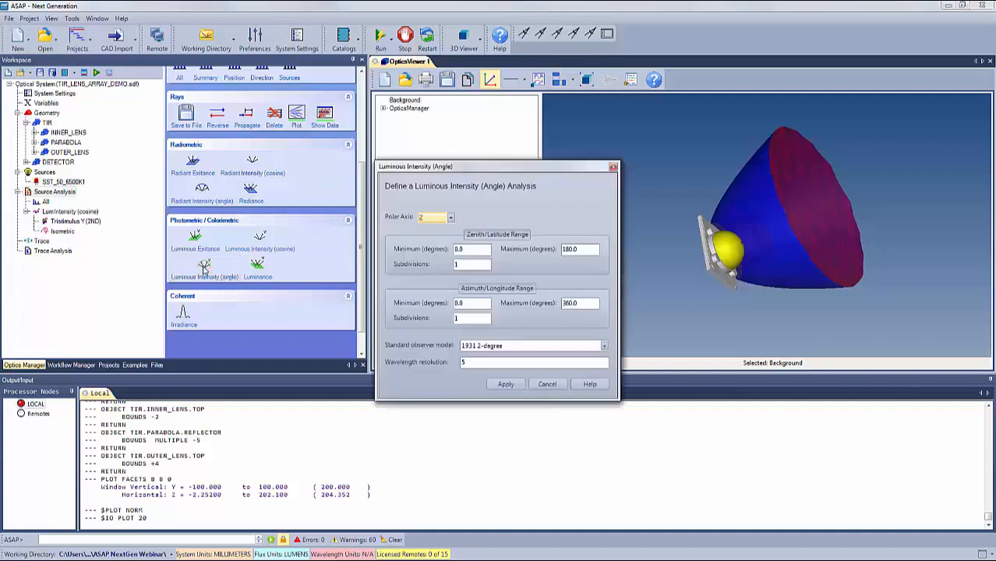
{"action": "left_click", "coordinate": [450, 219]}
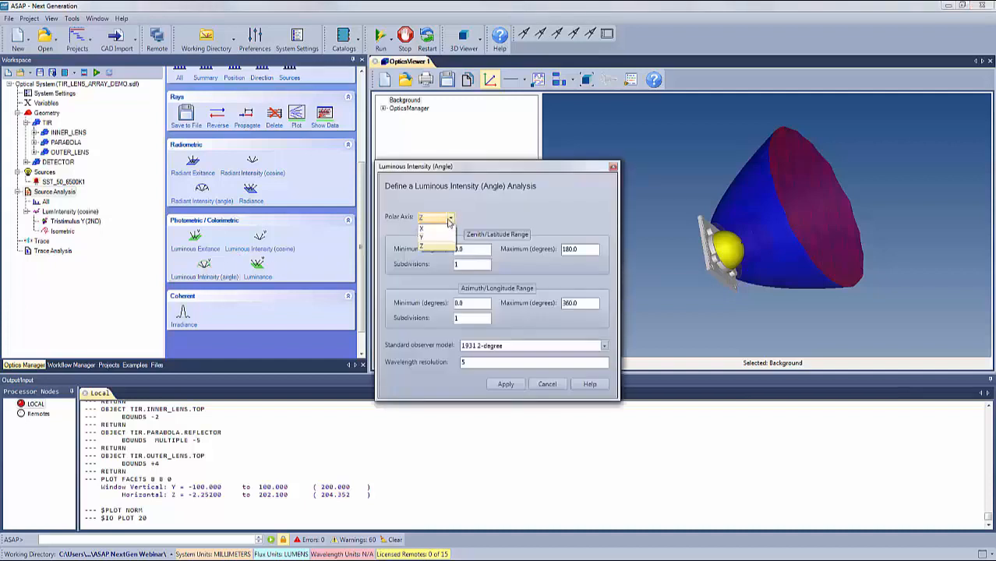
{"action": "left_click", "coordinate": [424, 228]}
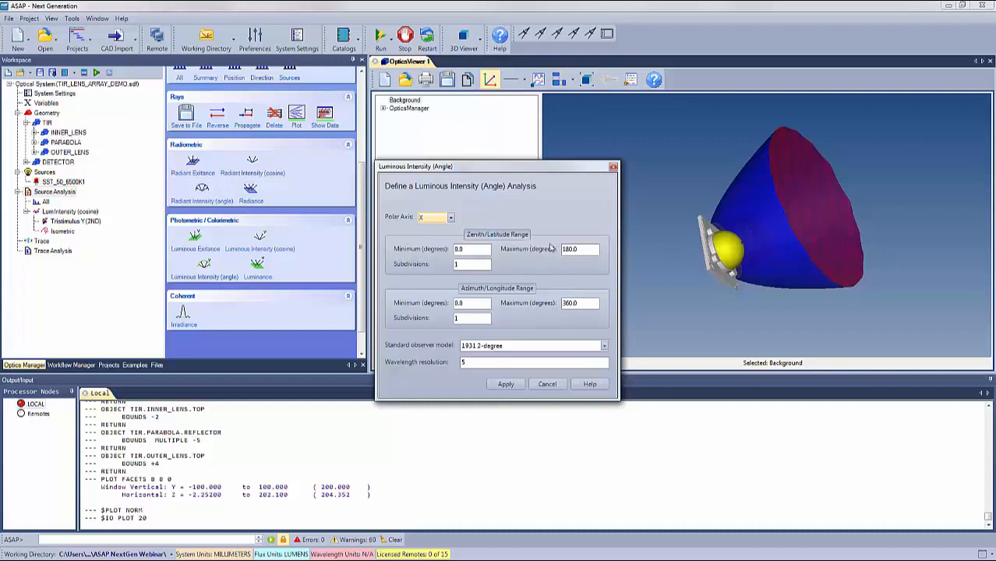
{"action": "double_click", "coordinate": [463, 265]}
{"action": "type", "text": "90"}
Step: Set the azimuth range's maximum to 180 degrees with 90 subdivisions, and apply the angular intensity analysis
{"action": "left_click_drag", "start_coordinate": [582, 304], "coordinate": [544, 305]}
{"action": "type", "text": "180"}
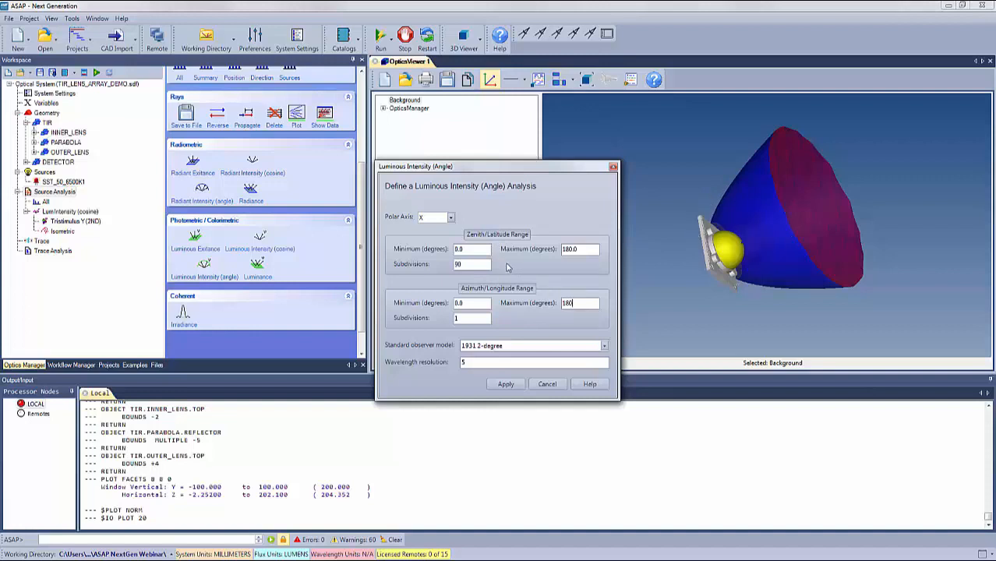
{"action": "left_click_drag", "start_coordinate": [463, 320], "coordinate": [449, 322]}
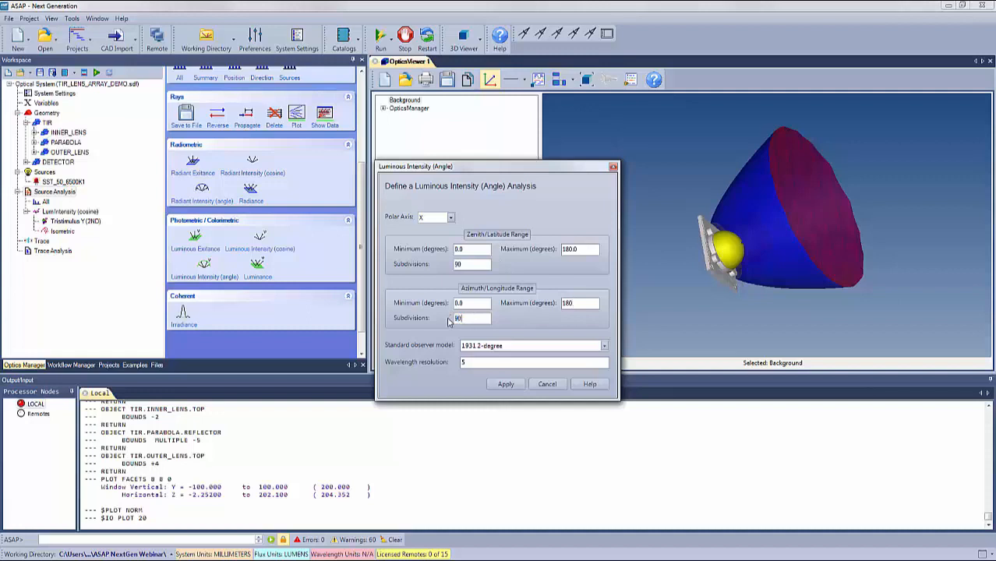
{"action": "left_click", "coordinate": [505, 385]}
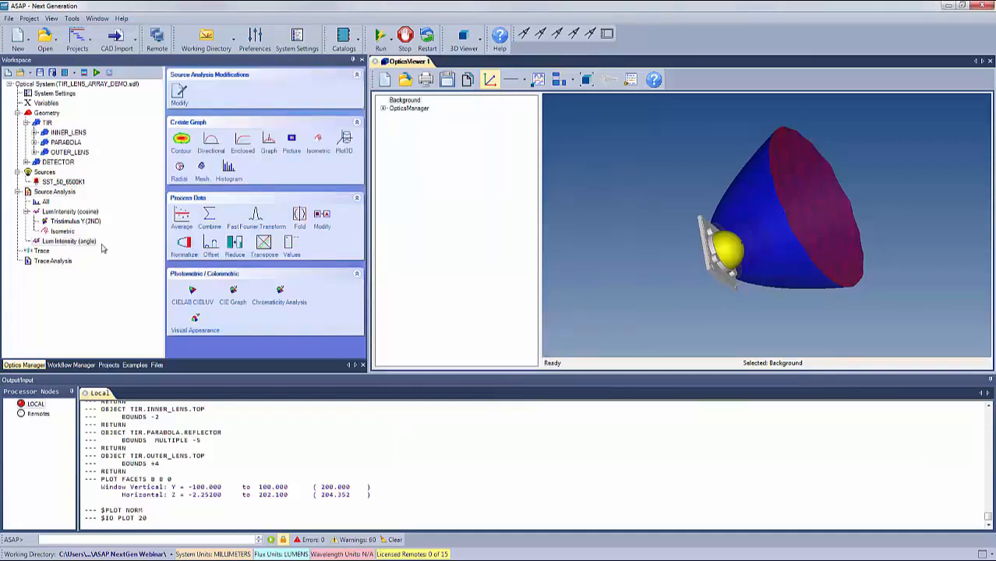
Step: Add a Tristimulus Y chromaticity analysis to the angular luminous intensity data and create an isometric graph plotting every line
{"action": "left_click", "coordinate": [280, 294]}
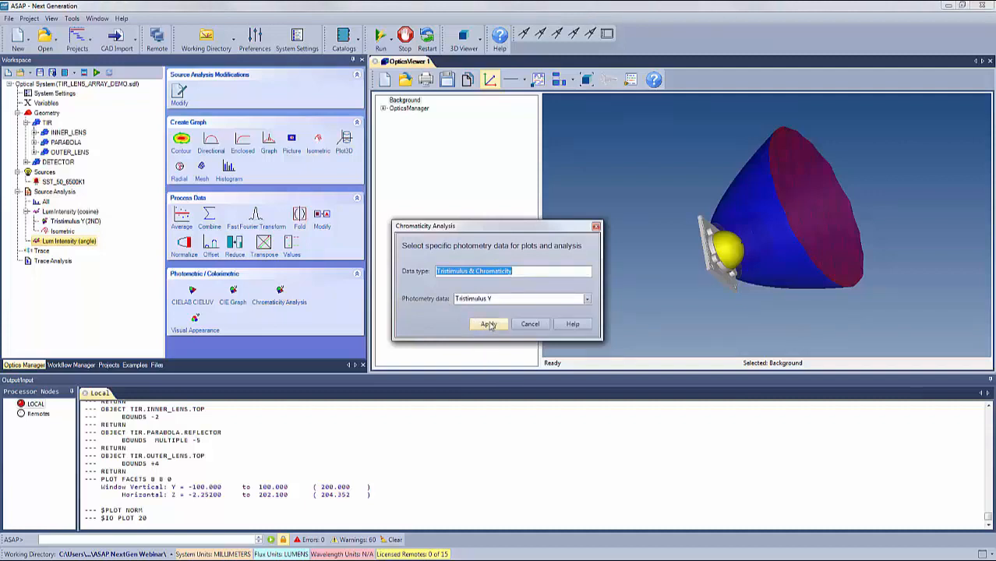
{"action": "left_click", "coordinate": [488, 324]}
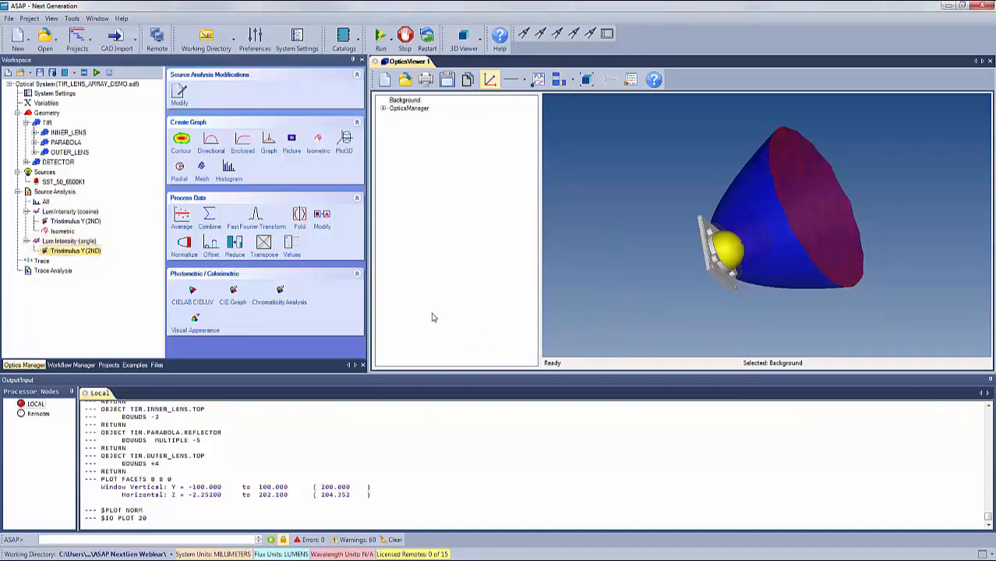
{"action": "left_click", "coordinate": [316, 145]}
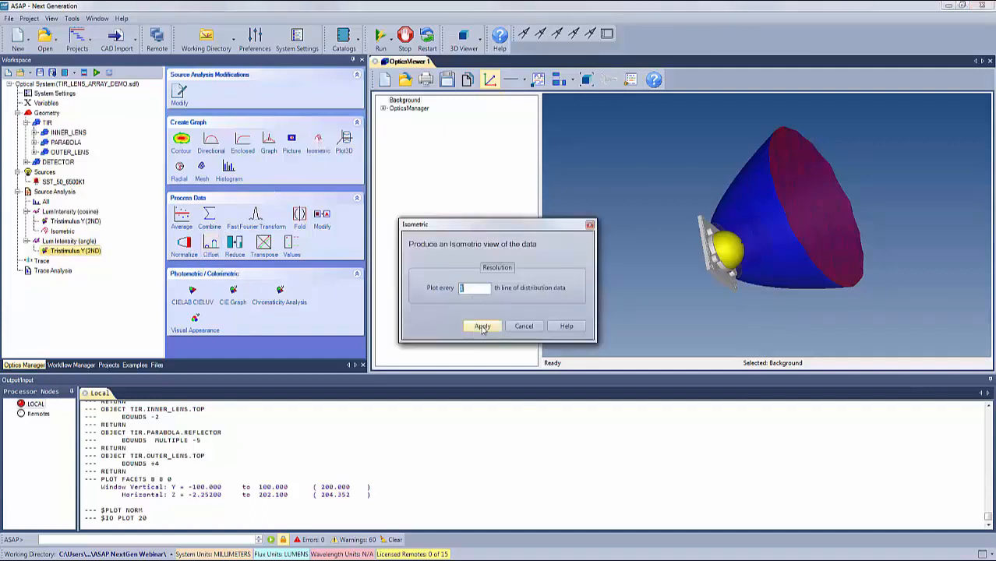
{"action": "left_click", "coordinate": [483, 327]}
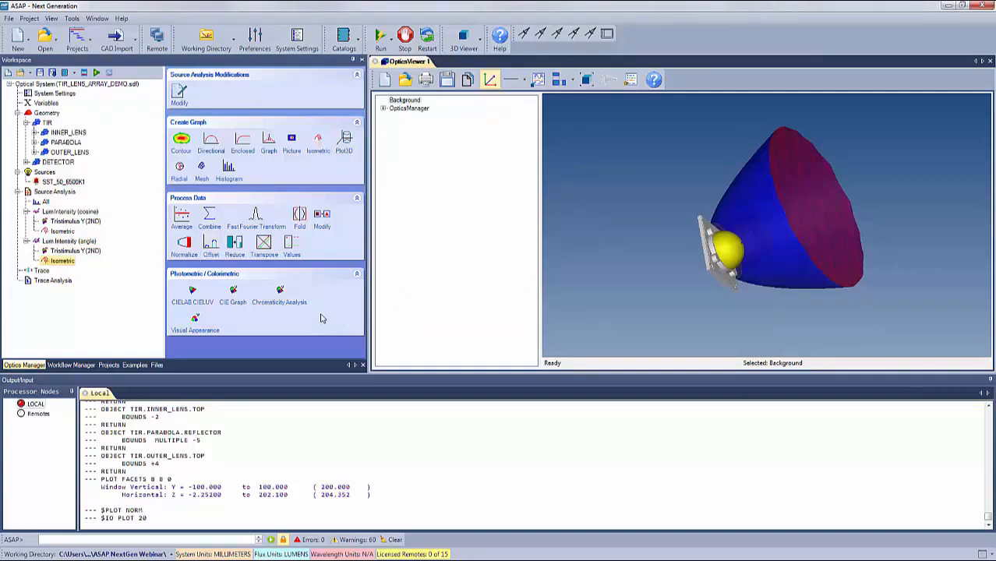
Step: Add a CIE graph and a Visual Appearance plot to the angular luminous intensity analysis
{"action": "left_click", "coordinate": [234, 294]}
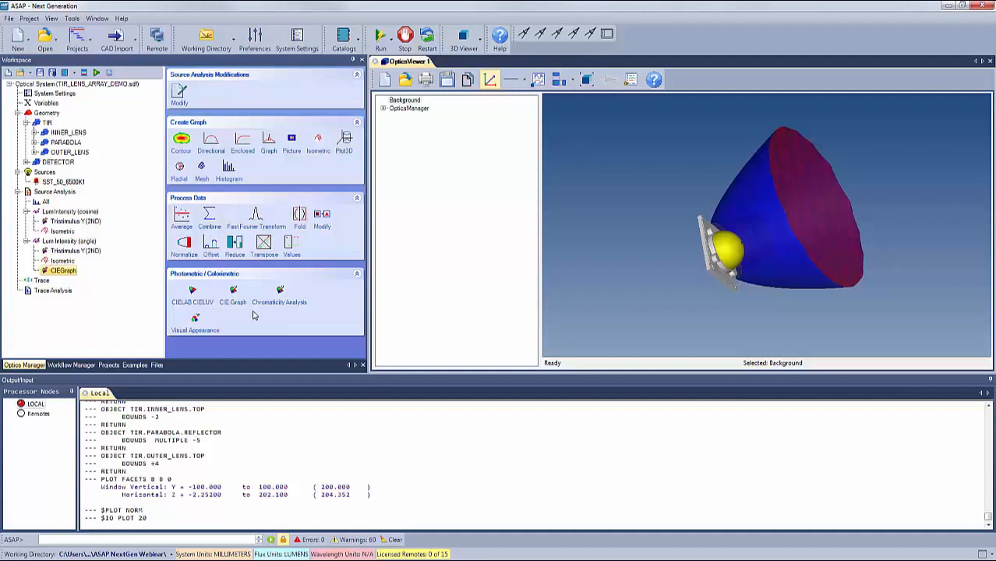
{"action": "left_click", "coordinate": [195, 322]}
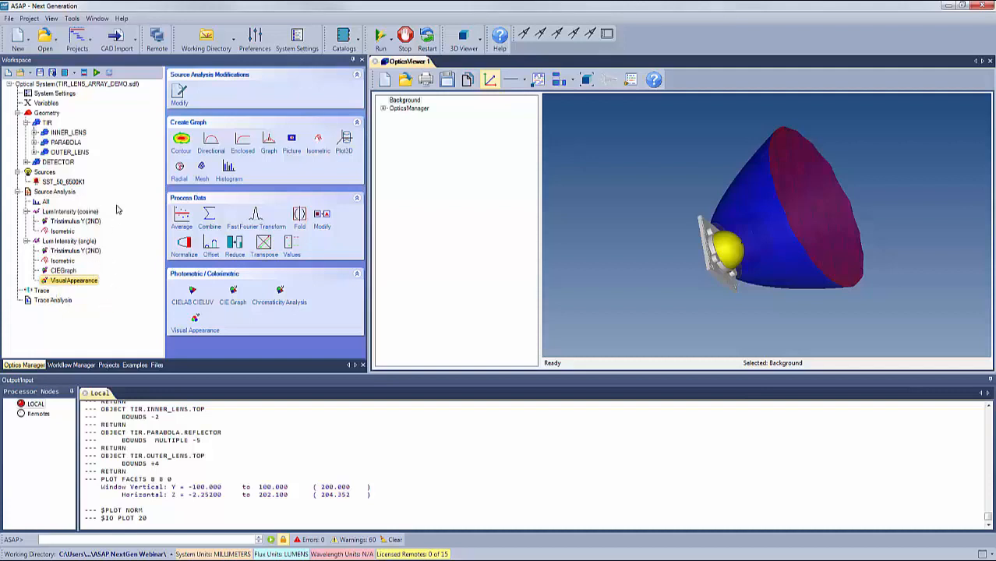
Step: Save the optical system, and restart and run it with the console output cleared
{"action": "left_click", "coordinate": [40, 72]}
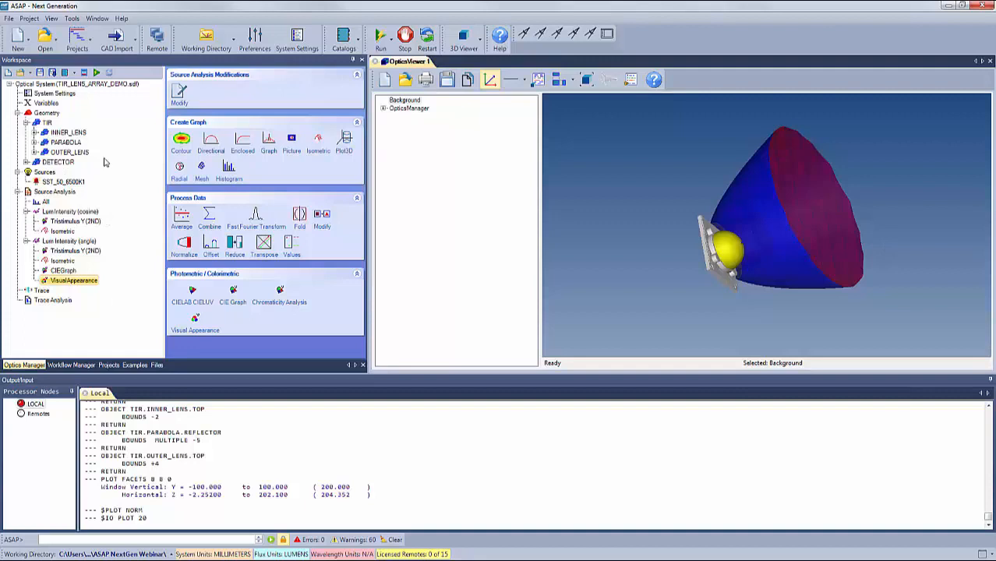
{"action": "left_click", "coordinate": [427, 36]}
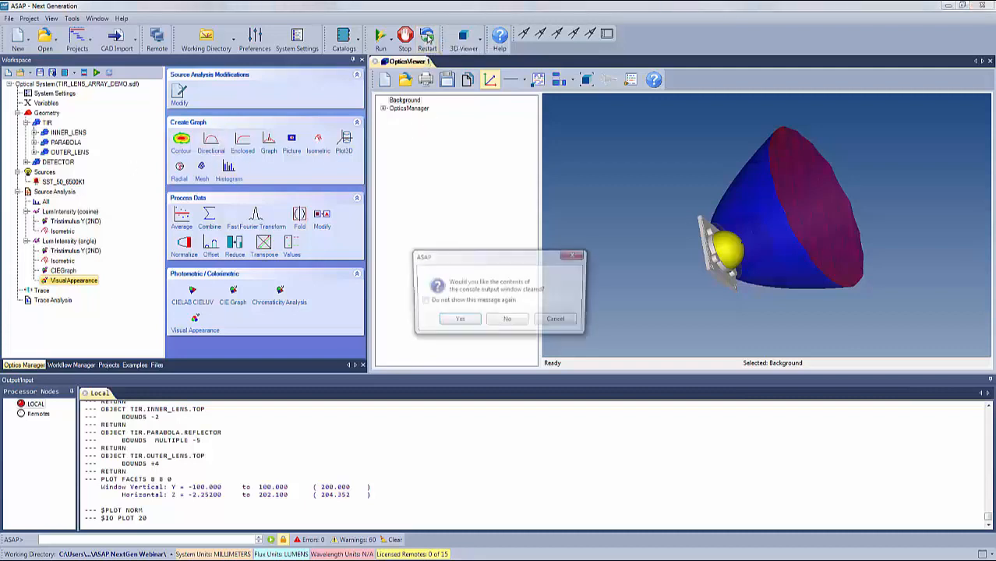
{"action": "left_click", "coordinate": [459, 323]}
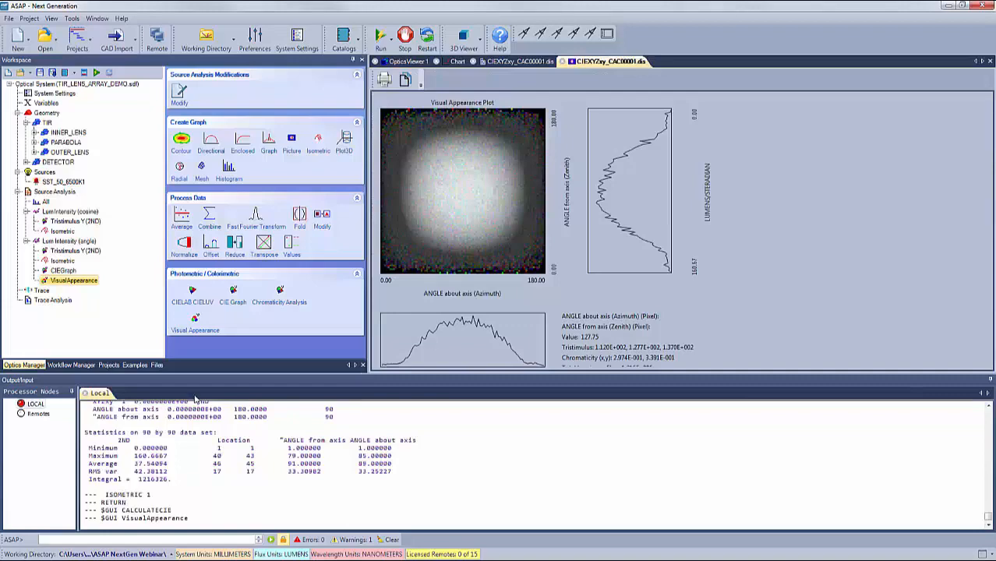
Step: Examine the console output for the source's flux, position and direction statistics and the luminous intensity distribution data
{"action": "left_click", "coordinate": [180, 465]}
{"action": "scroll", "coordinate": [180, 466], "scroll_direction": "up", "scroll_amount": 10}
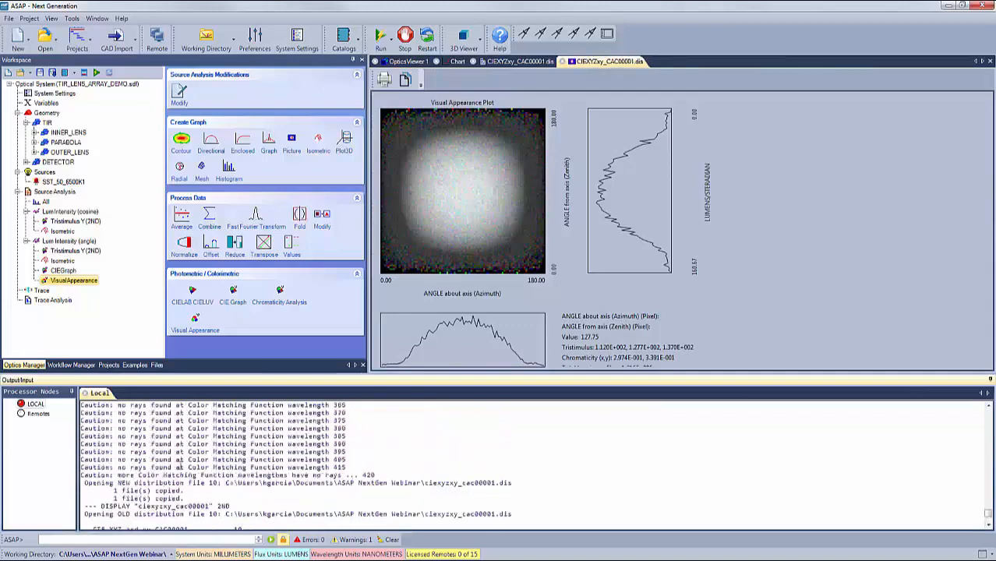
{"action": "scroll", "coordinate": [180, 466], "scroll_direction": "down", "scroll_amount": 4}
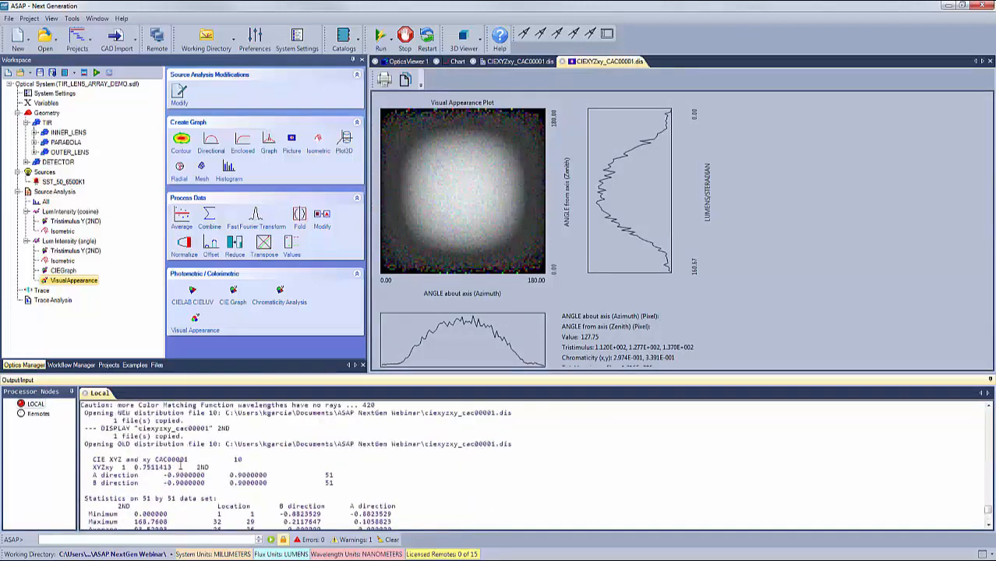
{"action": "scroll", "coordinate": [179, 466], "scroll_direction": "up", "scroll_amount": 15}
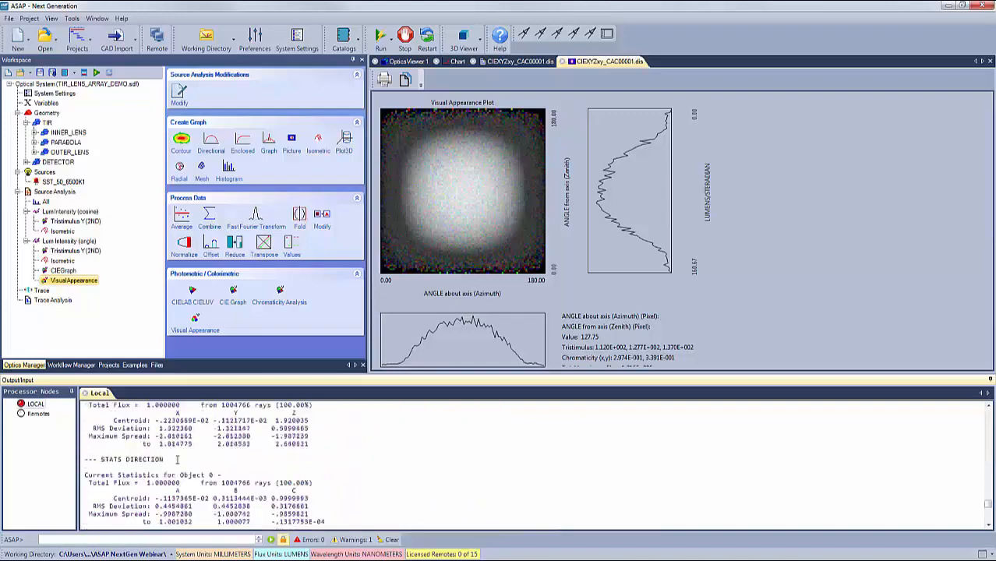
{"action": "scroll", "coordinate": [178, 460], "scroll_direction": "up", "scroll_amount": 4}
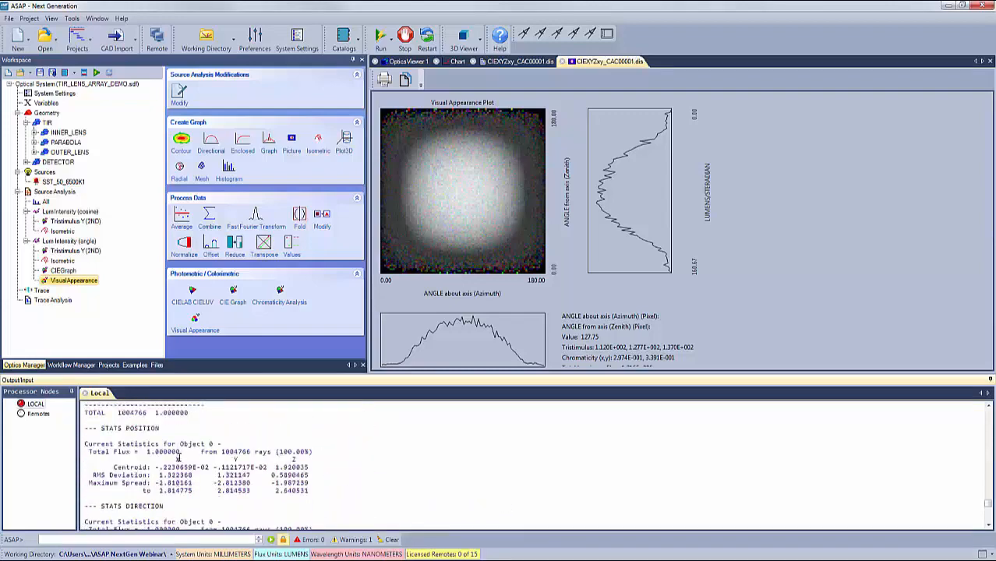
{"action": "scroll", "coordinate": [178, 457], "scroll_direction": "down", "scroll_amount": 1}
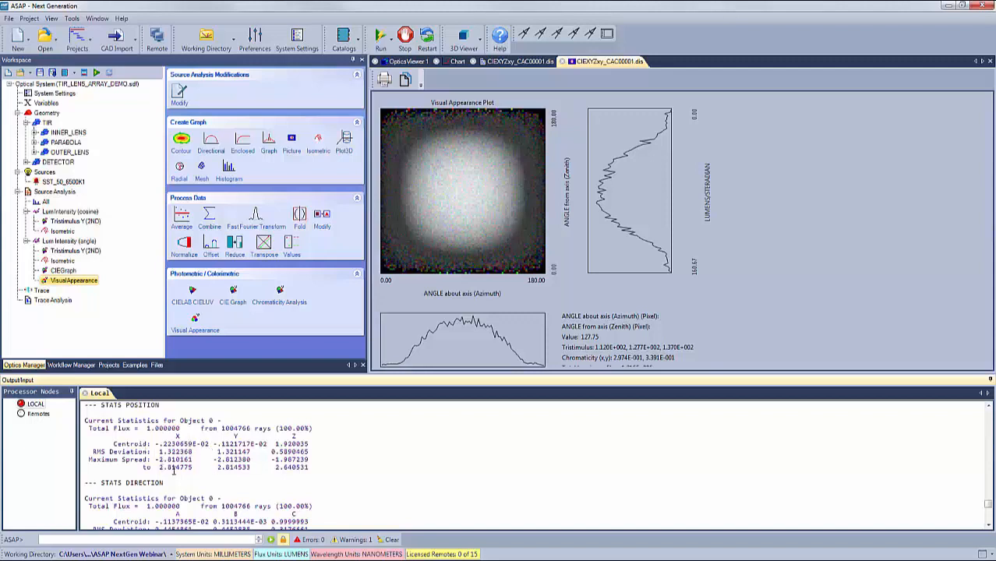
{"action": "scroll", "coordinate": [202, 460], "scroll_direction": "down", "scroll_amount": 3}
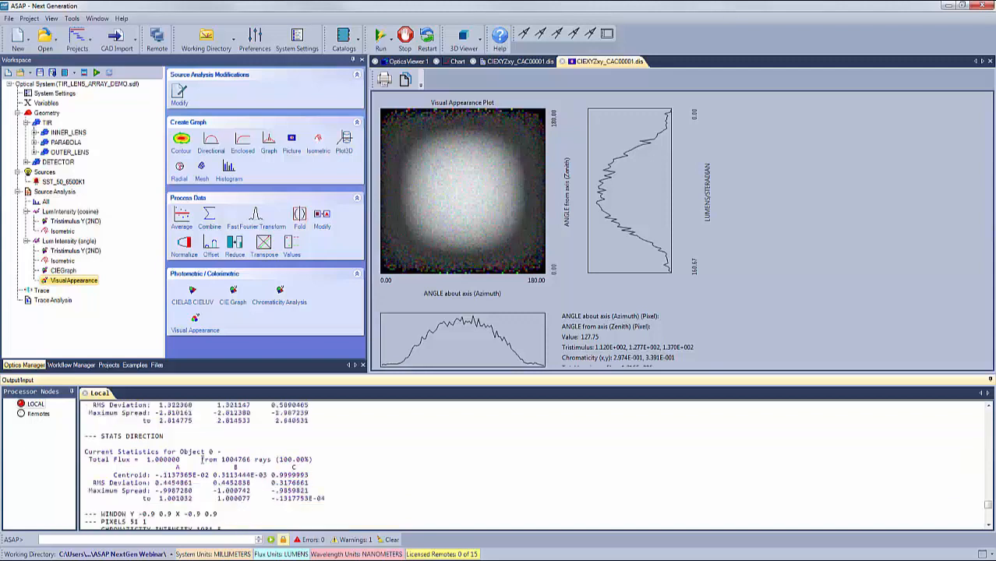
{"action": "scroll", "coordinate": [203, 459], "scroll_direction": "up", "scroll_amount": 3}
{"action": "scroll", "coordinate": [178, 433], "scroll_direction": "down", "scroll_amount": 12}
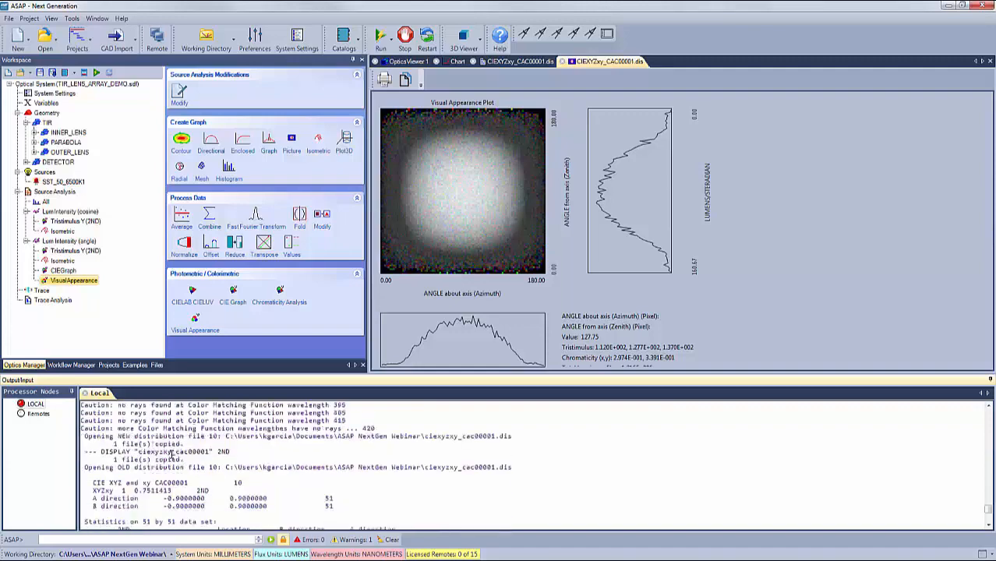
{"action": "scroll", "coordinate": [171, 452], "scroll_direction": "down", "scroll_amount": 4}
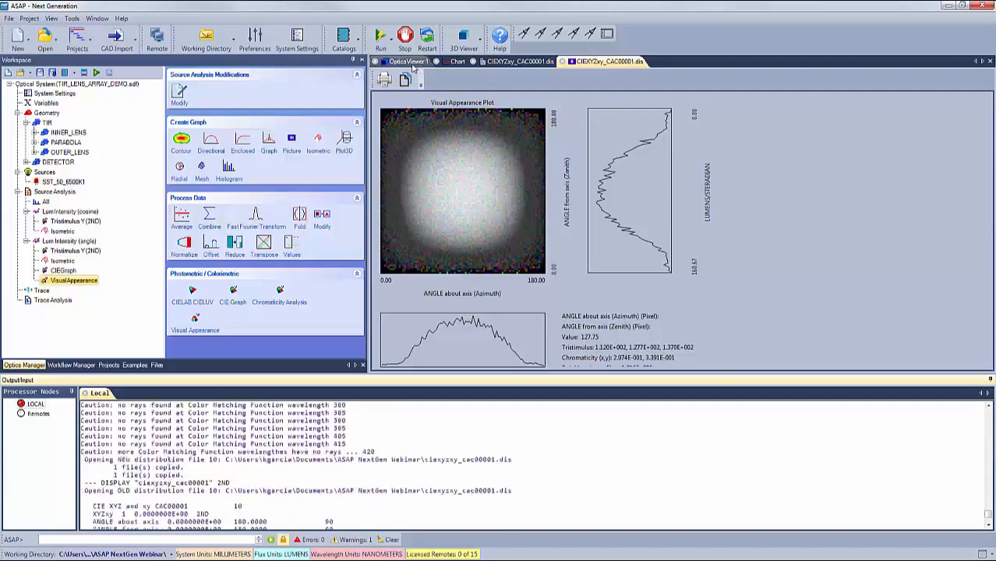
Step: Review the angular and cosine isometric charts, the chromaticity diagram, and the cross-sections through the centre of the Visual Appearance plot
{"action": "left_click", "coordinate": [457, 62]}
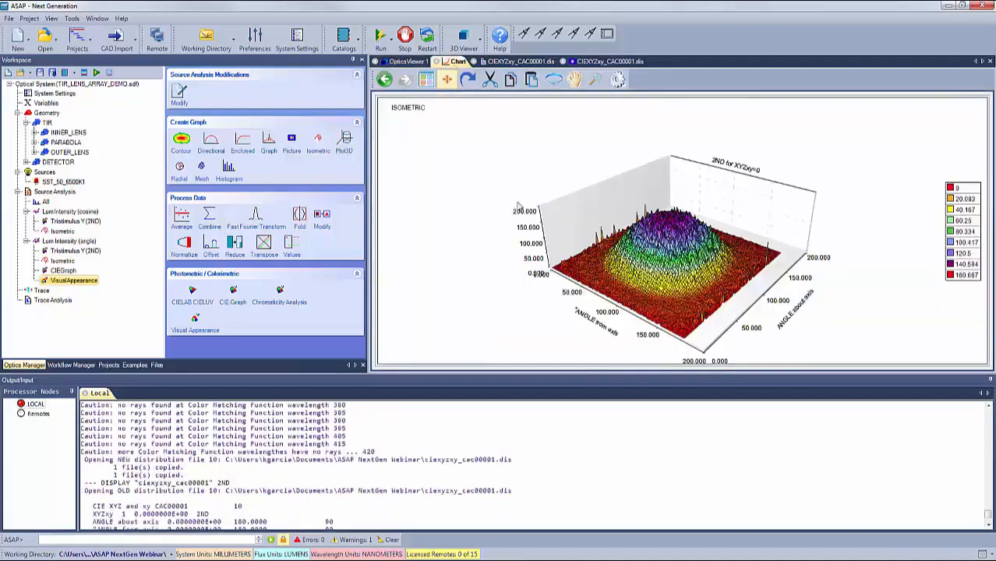
{"action": "left_click", "coordinate": [384, 81]}
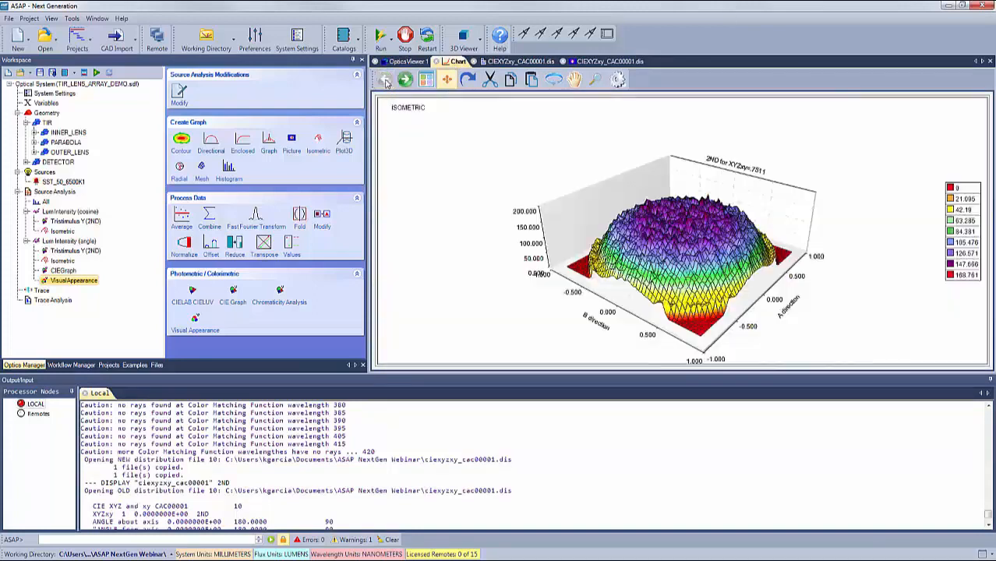
{"action": "left_click", "coordinate": [405, 81]}
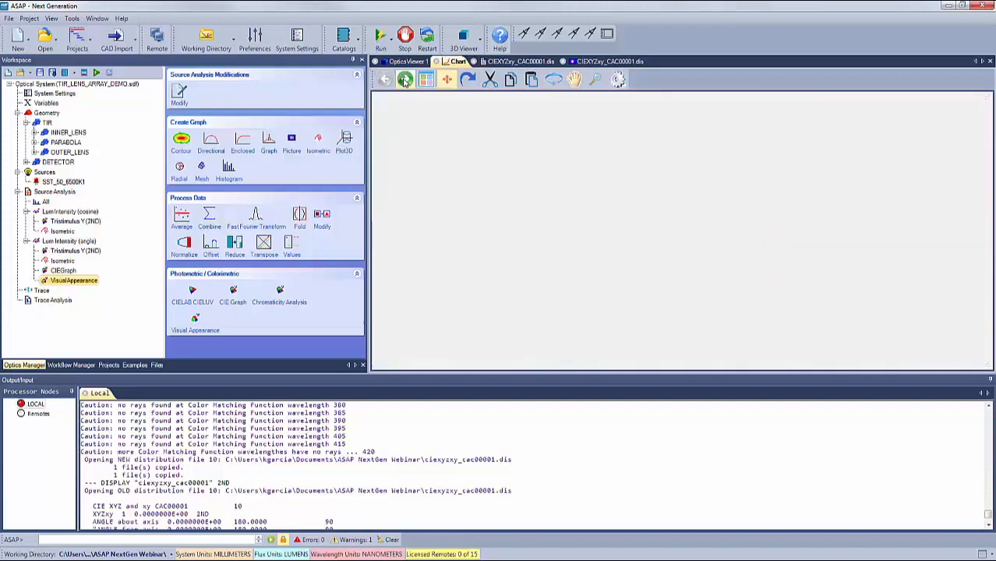
{"action": "left_click", "coordinate": [507, 62]}
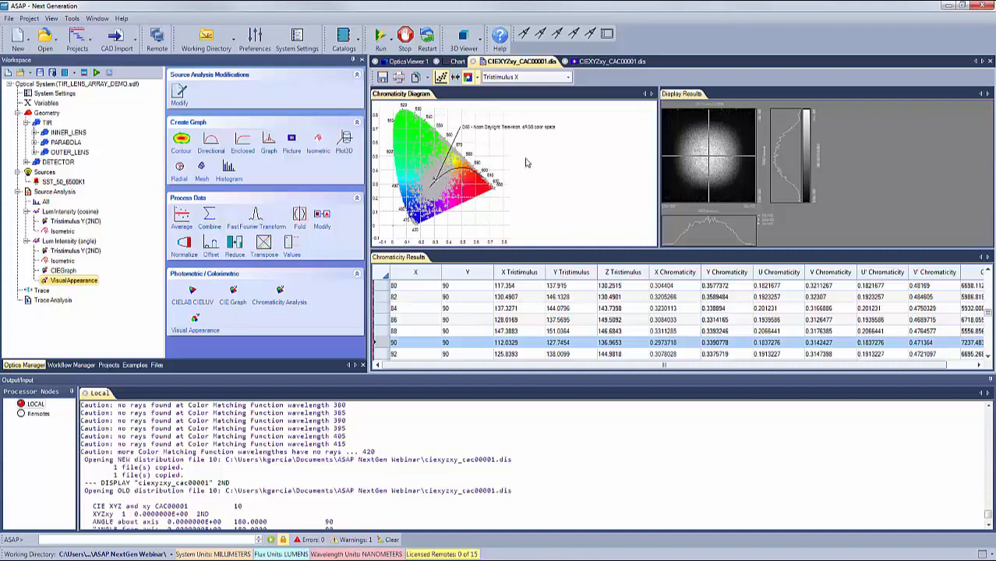
{"action": "left_click", "coordinate": [612, 62]}
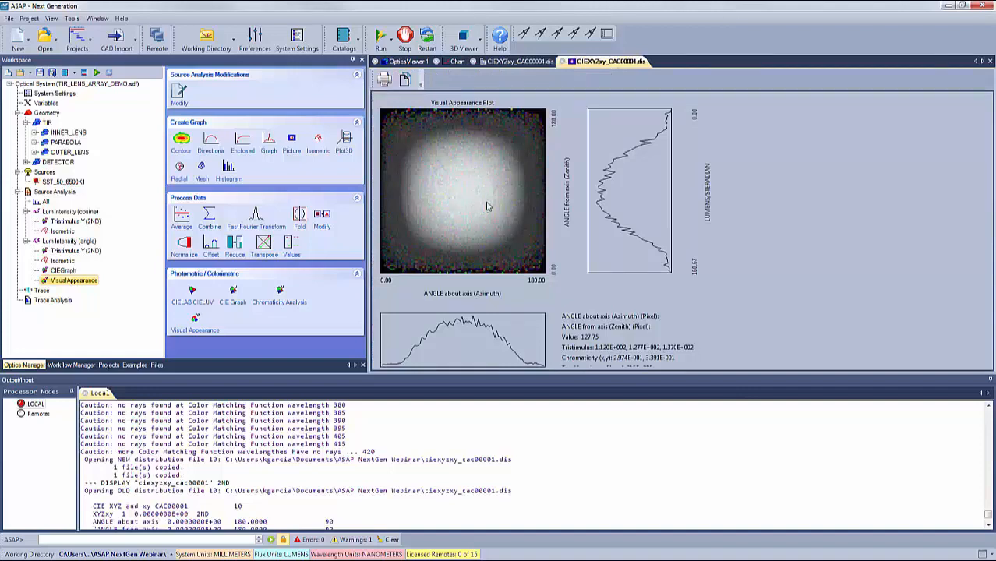
{"action": "mouse_move", "coordinate": [470, 201]}
{"action": "left_mouse_down"}
{"action": "mouse_move", "coordinate": [456, 184]}
{"action": "mouse_move", "coordinate": [482, 176]}
{"action": "mouse_move", "coordinate": [457, 216]}
{"action": "mouse_move", "coordinate": [462, 189]}
{"action": "mouse_move", "coordinate": [410, 187]}
{"action": "mouse_move", "coordinate": [467, 191]}
{"action": "left_mouse_up"}
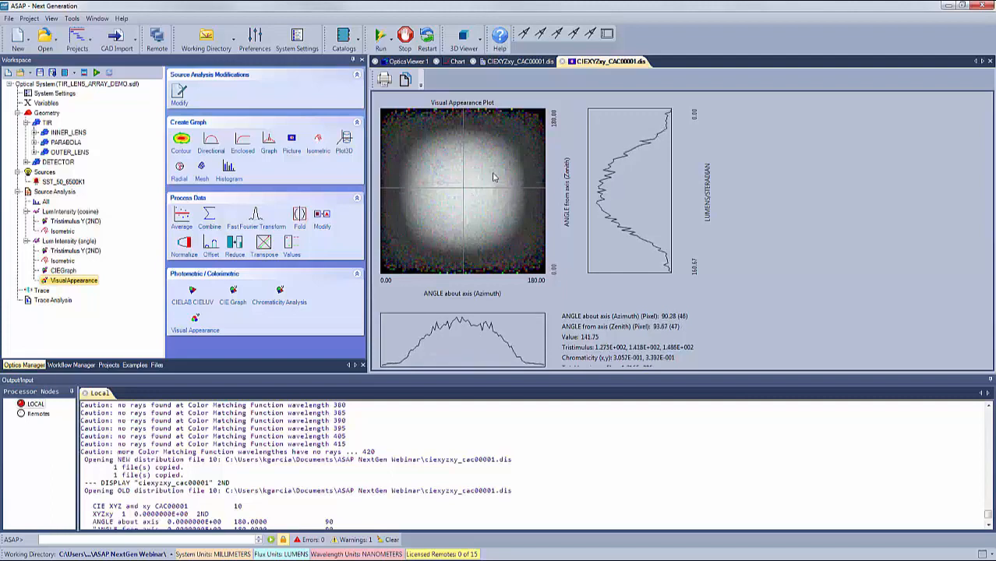
Step: Tile the viewer, chart and chromaticity windows to compare them side by side, and dock them again
{"action": "left_click", "coordinate": [96, 19]}
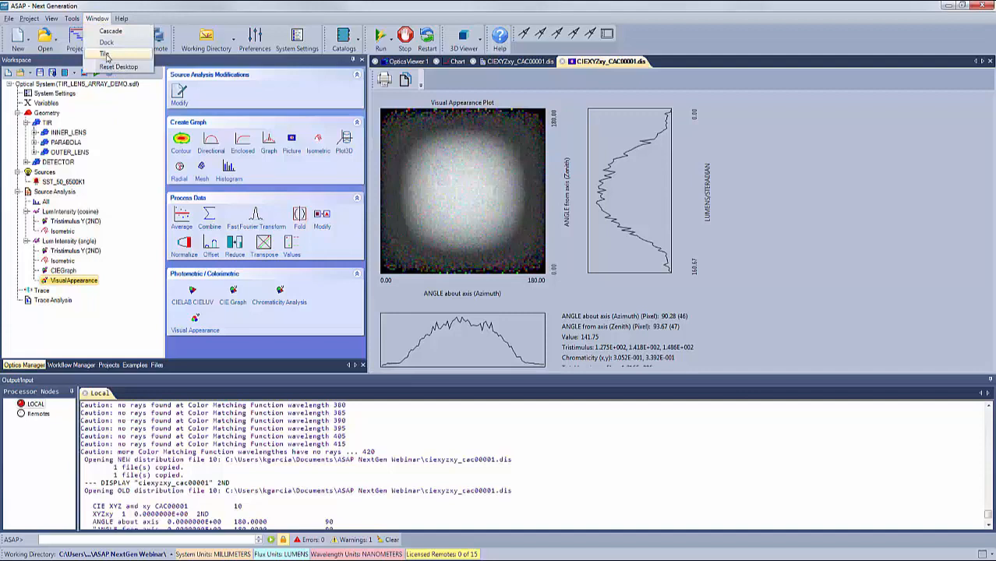
{"action": "left_click", "coordinate": [107, 56]}
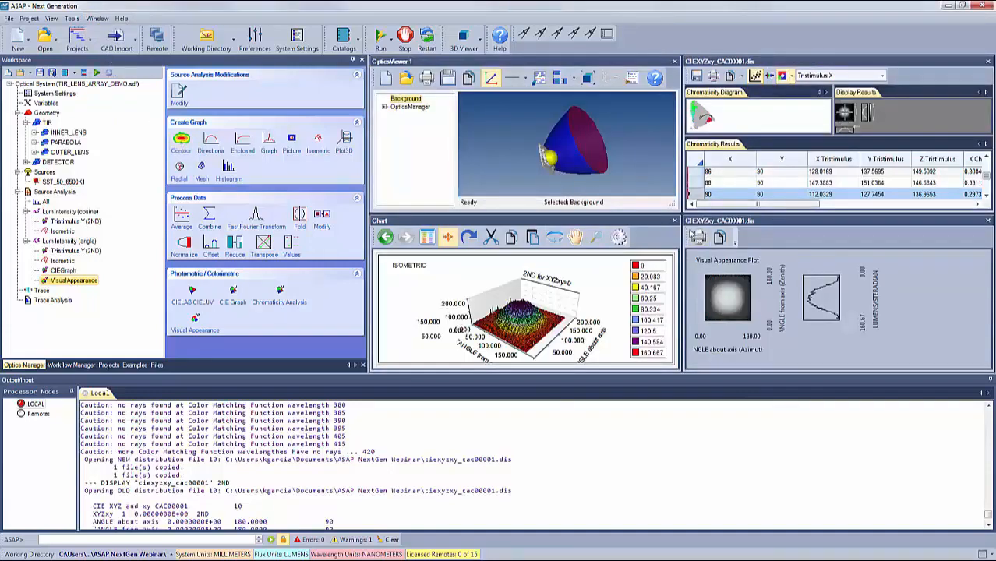
{"action": "left_click", "coordinate": [731, 304]}
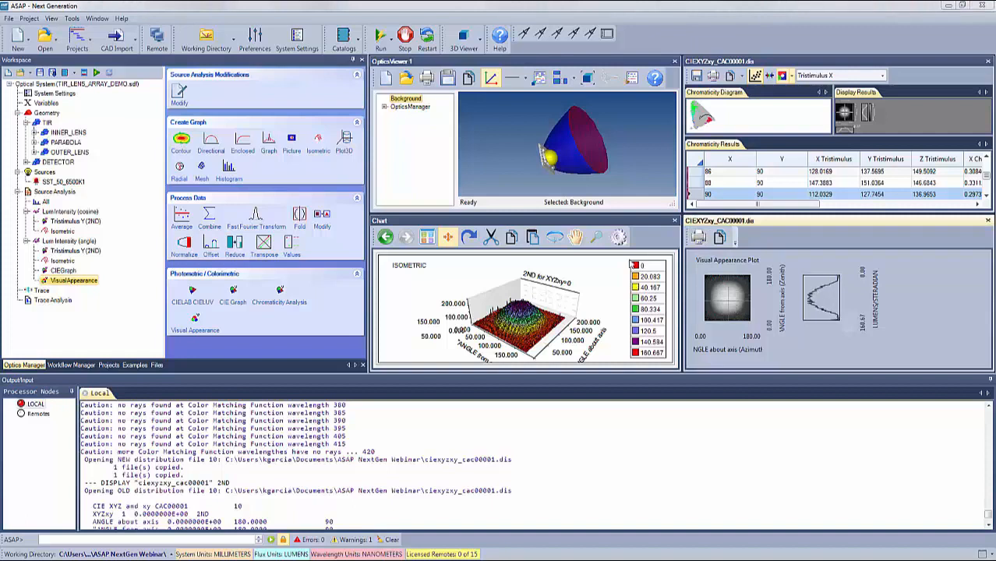
{"action": "left_click", "coordinate": [97, 19]}
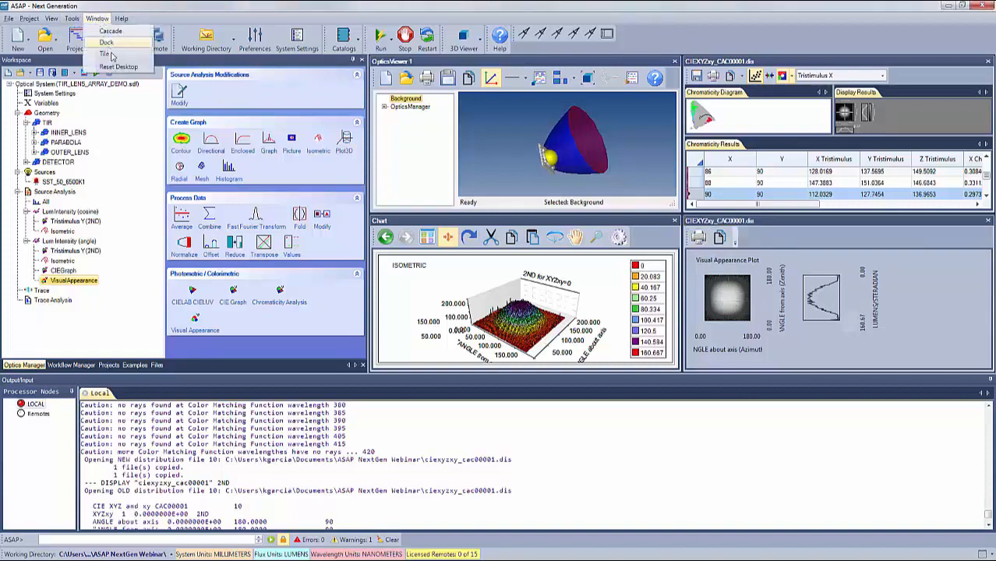
{"action": "left_click", "coordinate": [107, 43]}
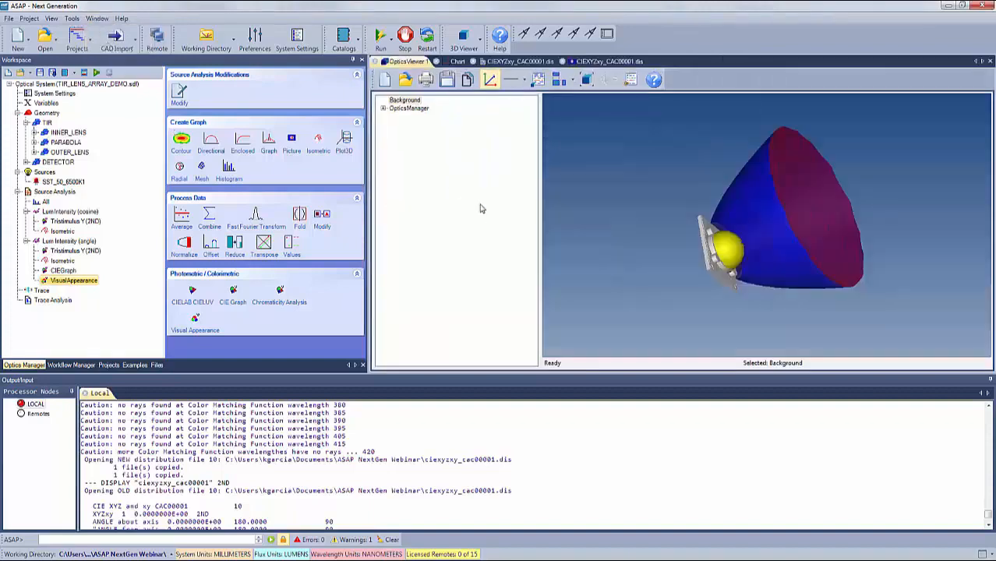
Step: Review the isometric chart, the chromaticity results and the Visual Appearance plot once more
{"action": "left_click", "coordinate": [457, 62]}
{"action": "left_click", "coordinate": [524, 63]}
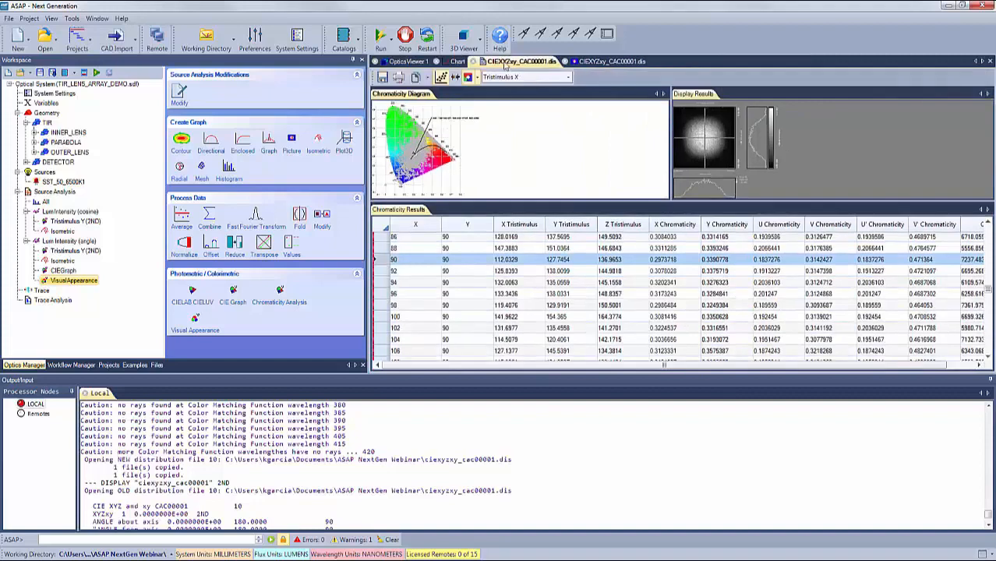
{"action": "left_click", "coordinate": [596, 64]}
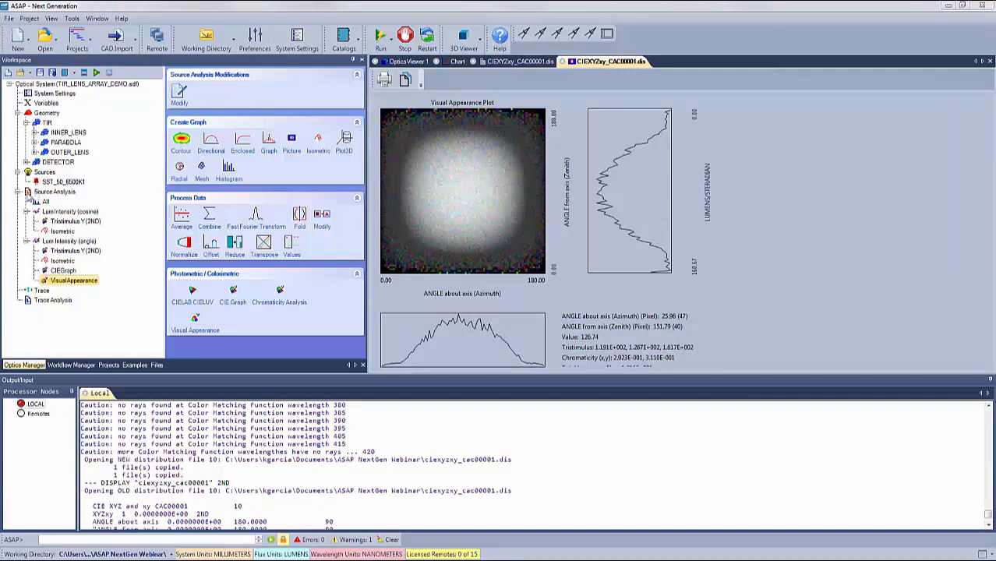
Step: Insert a trace titled SYSTEM RAY TRACE that plots every 10000th ray with the geometry as facets displayed in the 3D viewer
{"action": "left_click", "coordinate": [17, 192]}
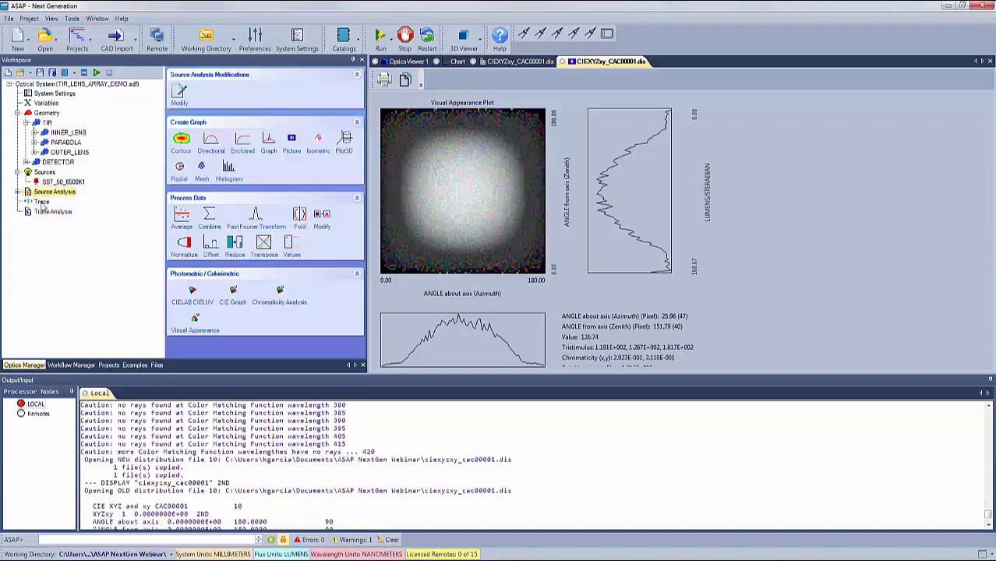
{"action": "left_click", "coordinate": [42, 203]}
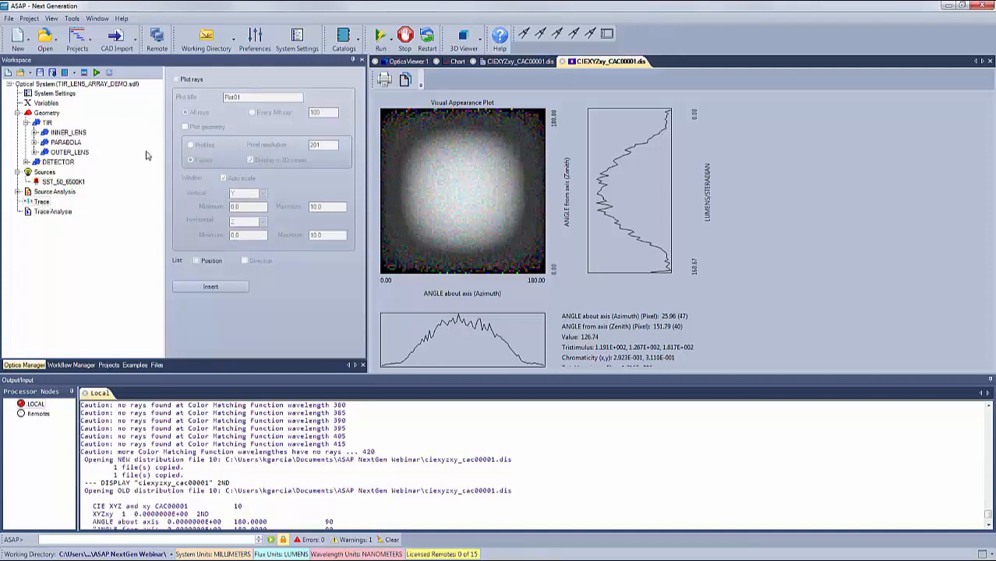
{"action": "left_click", "coordinate": [177, 80]}
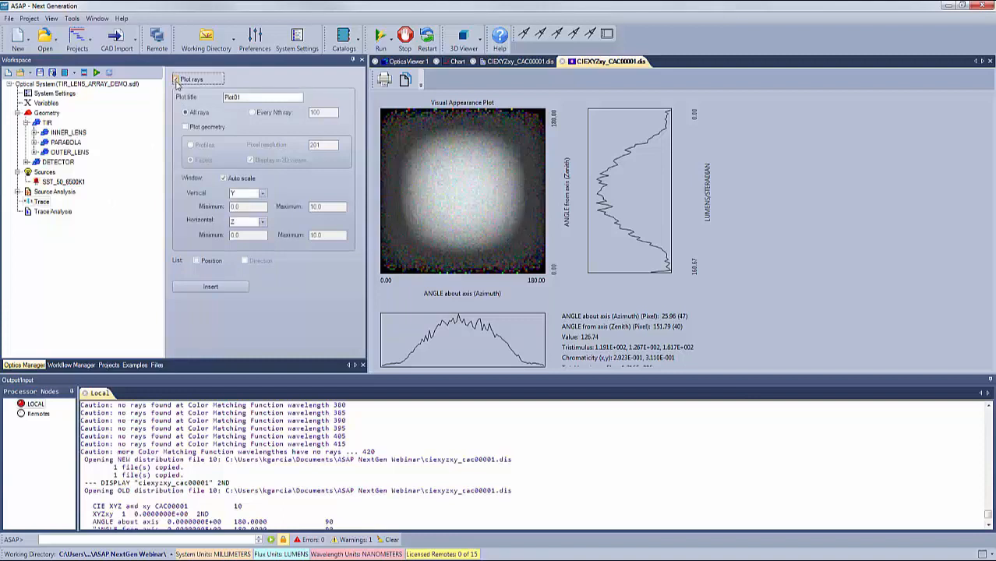
{"action": "double_click", "coordinate": [233, 97]}
{"action": "type", "text": "SYSTEM RAY TRACE"}
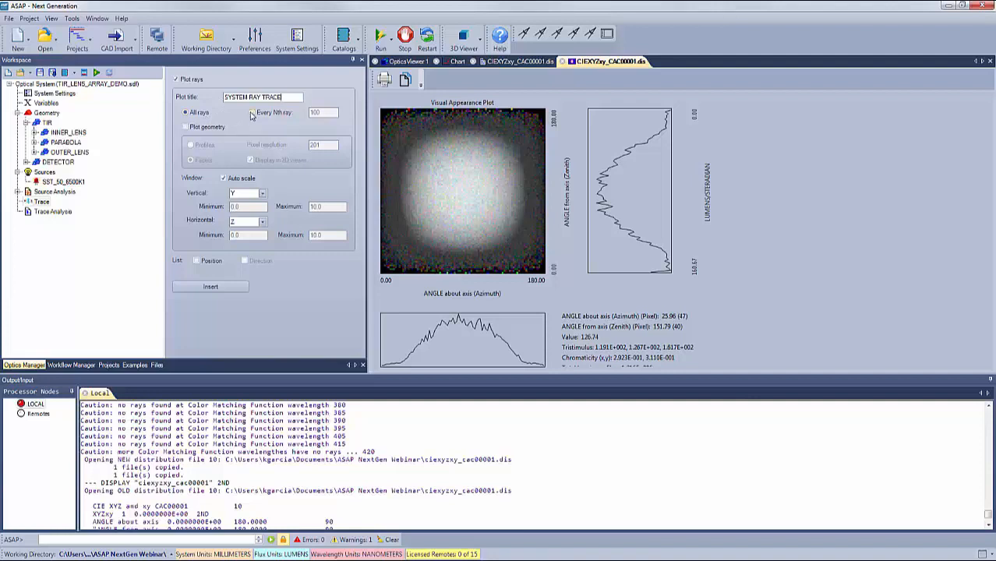
{"action": "left_click", "coordinate": [251, 113]}
{"action": "left_click", "coordinate": [322, 113]}
{"action": "type", "text": "00"}
{"action": "left_click", "coordinate": [185, 128]}
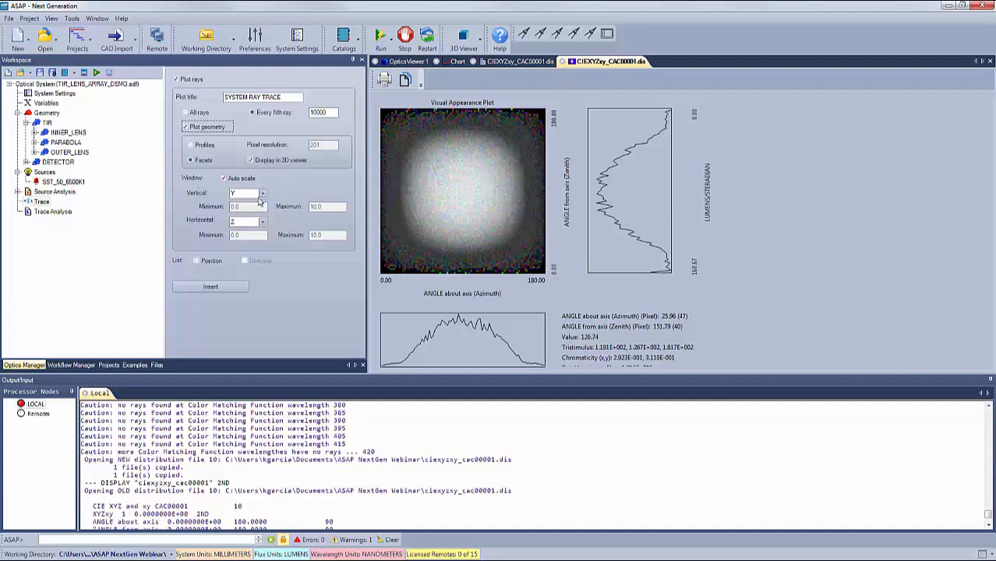
{"action": "left_click", "coordinate": [208, 287]}
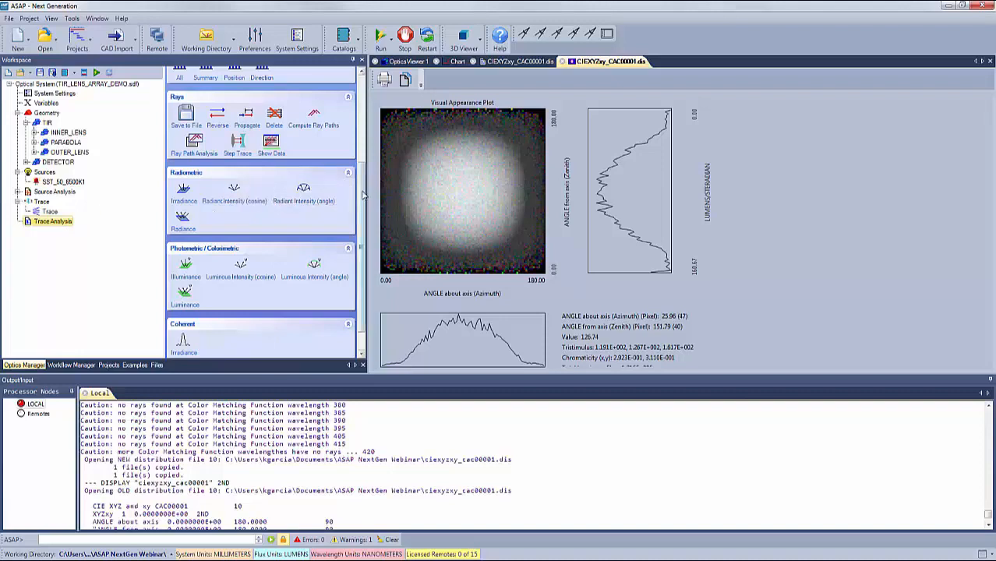
Step: Restrict the trace analysis to consider only the DETECTOR.PLANE surface
{"action": "left_click_drag", "start_coordinate": [365, 195], "coordinate": [366, 101]}
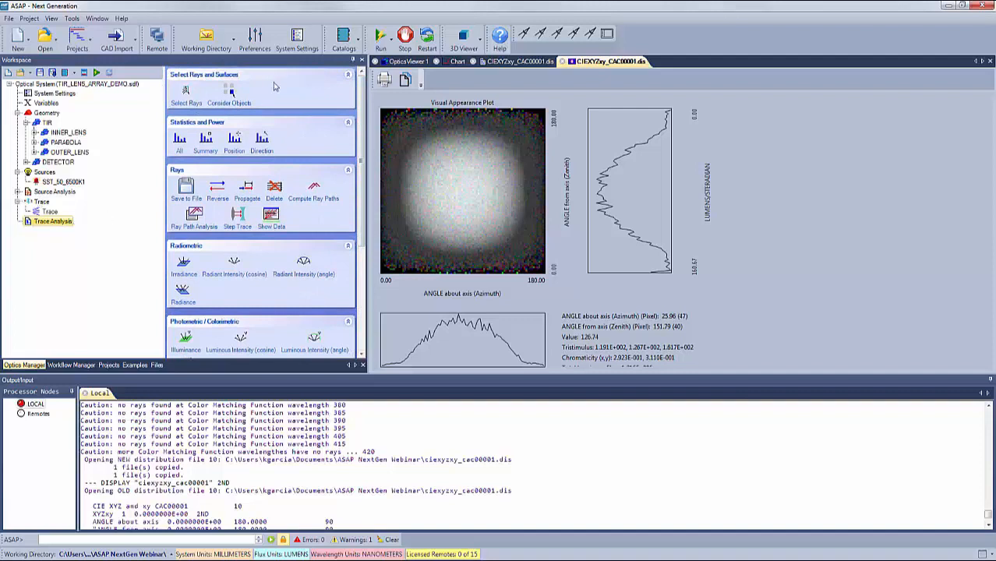
{"action": "left_click", "coordinate": [230, 93]}
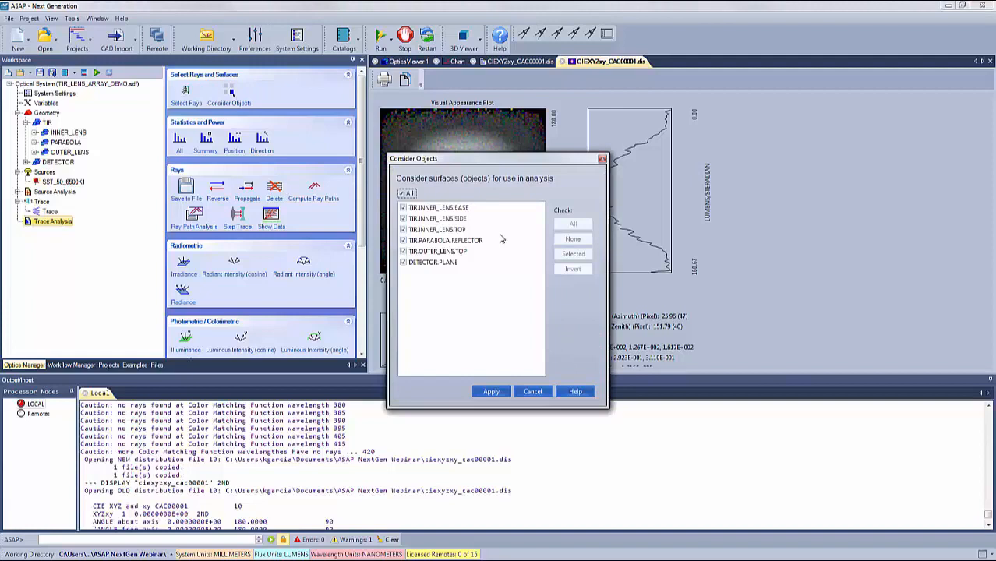
{"action": "left_click", "coordinate": [403, 194]}
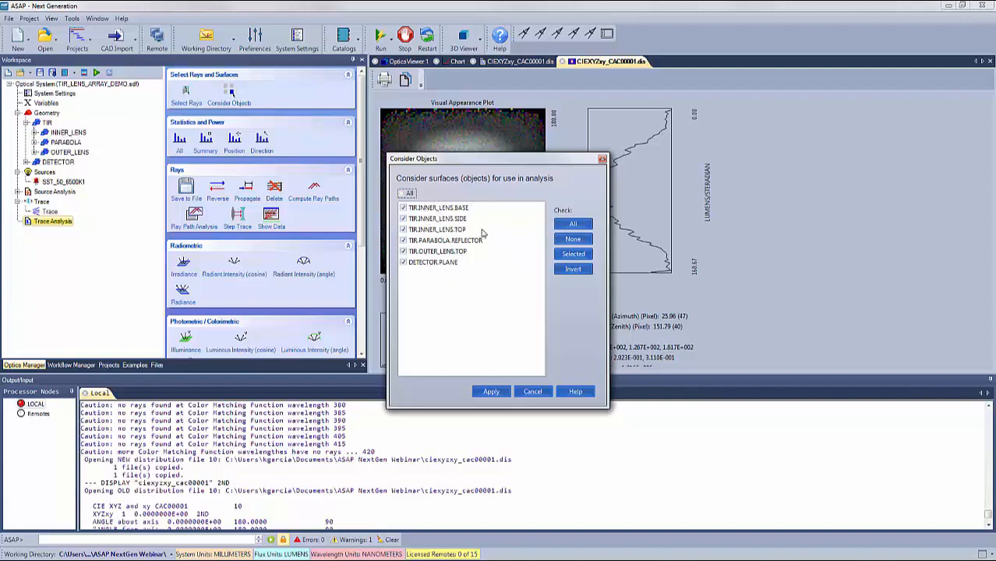
{"action": "left_click", "coordinate": [573, 239]}
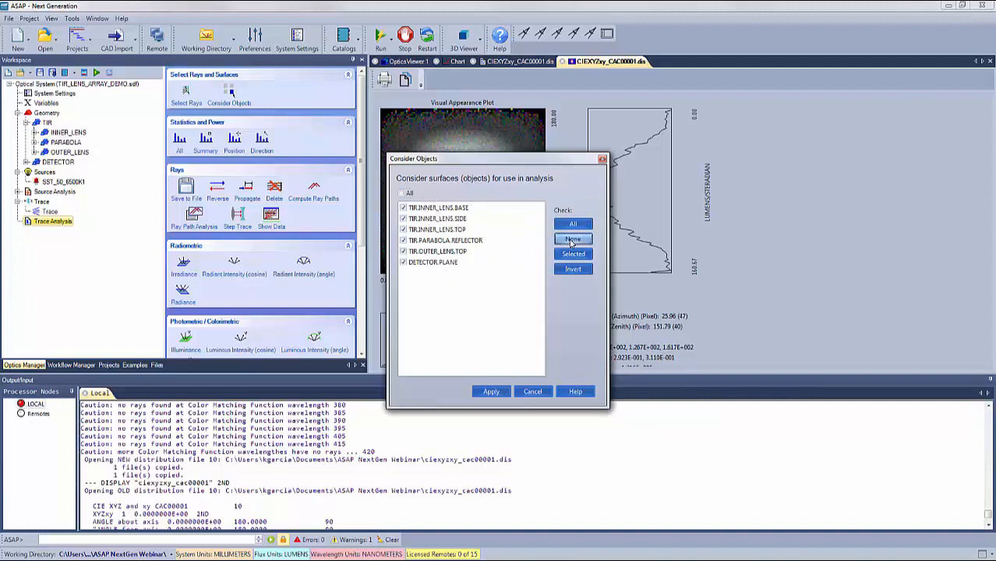
{"action": "left_click", "coordinate": [403, 263]}
{"action": "left_click", "coordinate": [491, 394]}
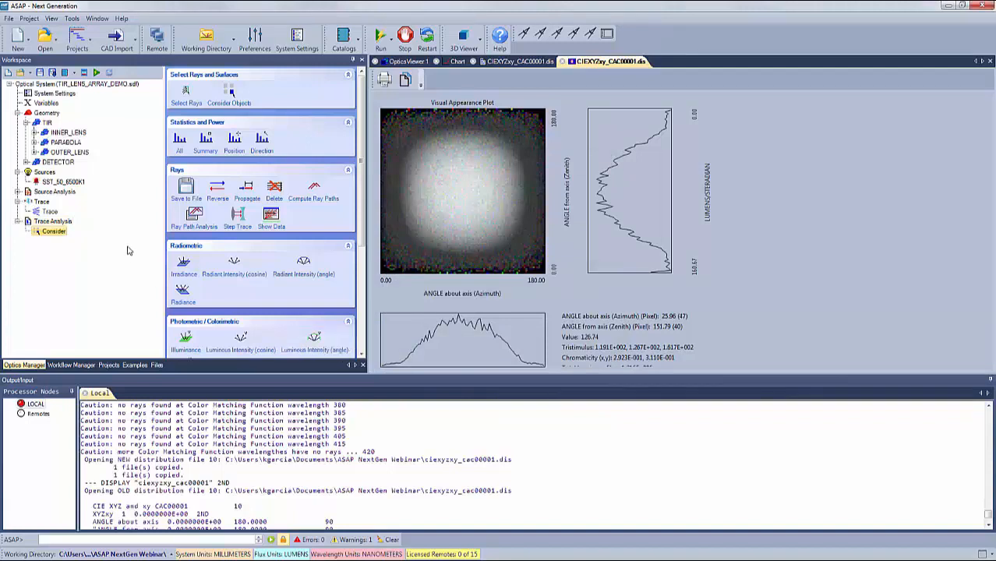
Step: Define an irradiance analysis with auto scale off and the vertical Y range set from -75 to 75
{"action": "left_click", "coordinate": [186, 267]}
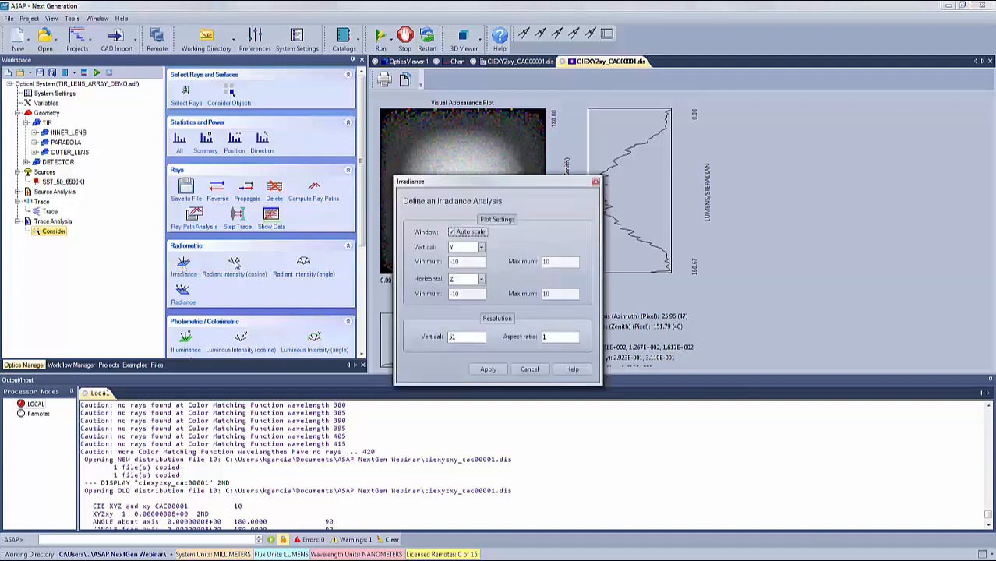
{"action": "left_click_drag", "start_coordinate": [471, 187], "coordinate": [450, 186]}
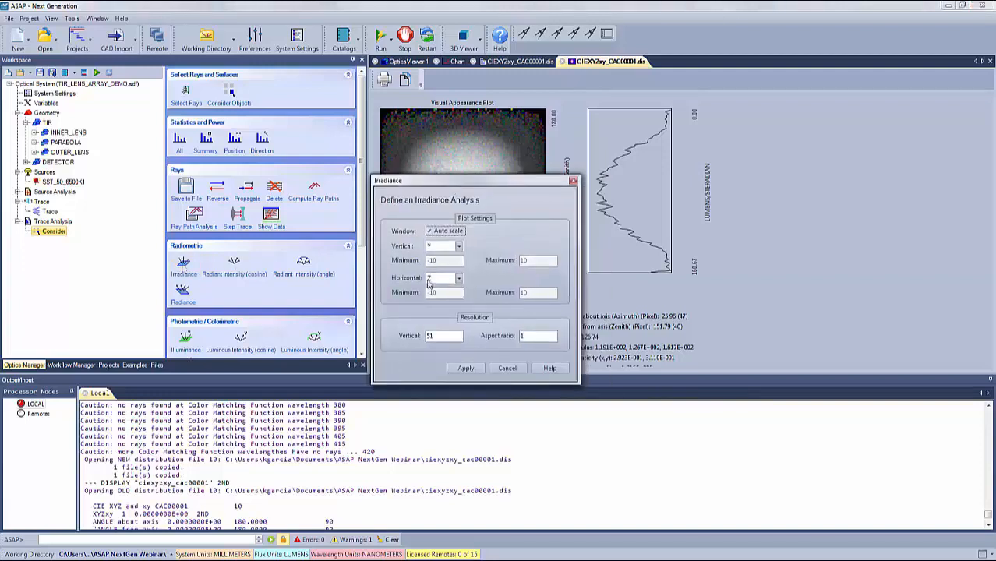
{"action": "left_click", "coordinate": [429, 231]}
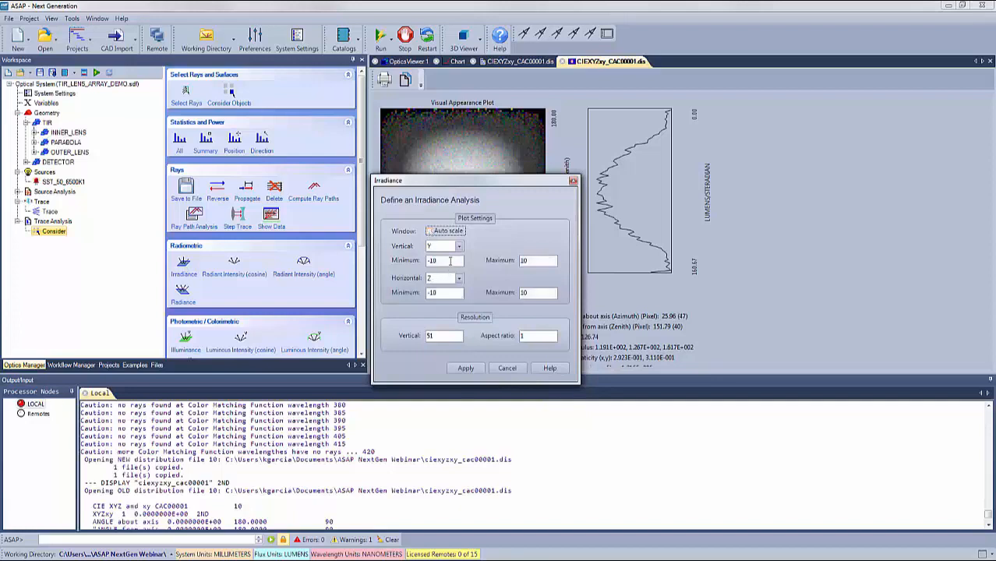
{"action": "key", "text": "Tab"}
{"action": "type", "text": "-75"}
{"action": "key", "text": "Tab"}
{"action": "type", "text": "75"}
Step: Set the irradiance window's horizontal axis to X with a range of -75 to 75, and apply the analysis
{"action": "left_click", "coordinate": [459, 278]}
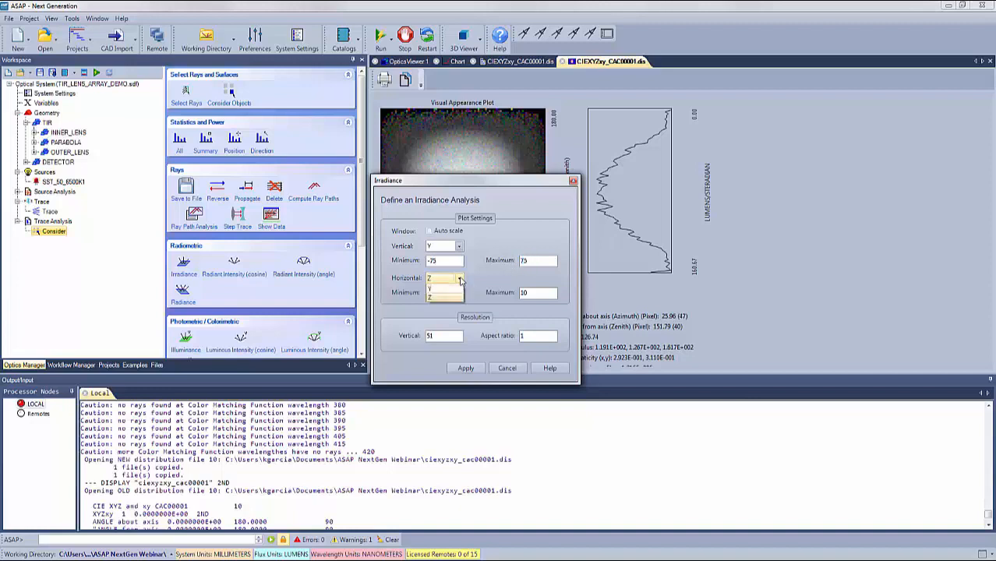
{"action": "left_click", "coordinate": [440, 289]}
{"action": "key", "text": "Tab"}
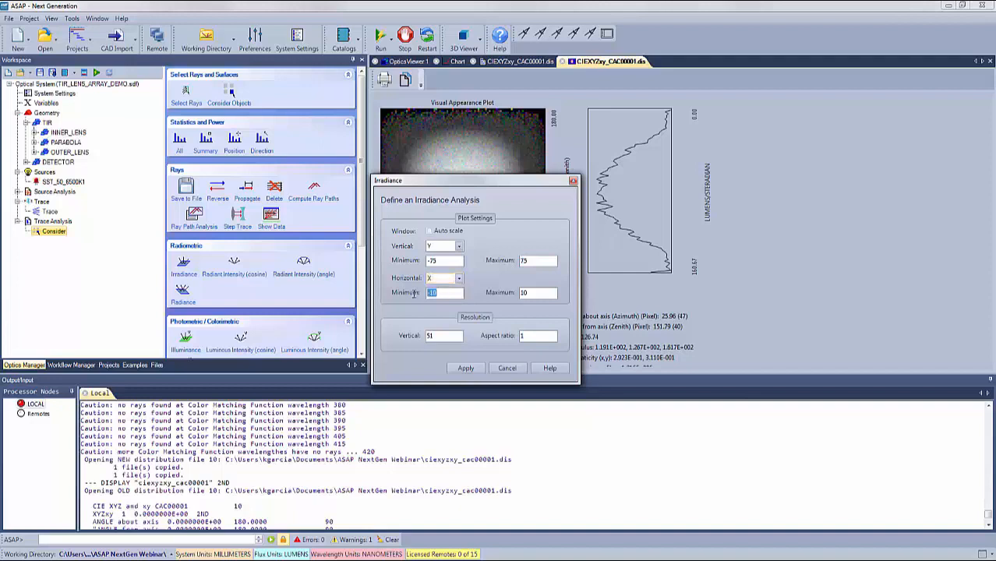
{"action": "type", "text": "-75"}
{"action": "key", "text": "Tab"}
{"action": "type", "text": "75"}
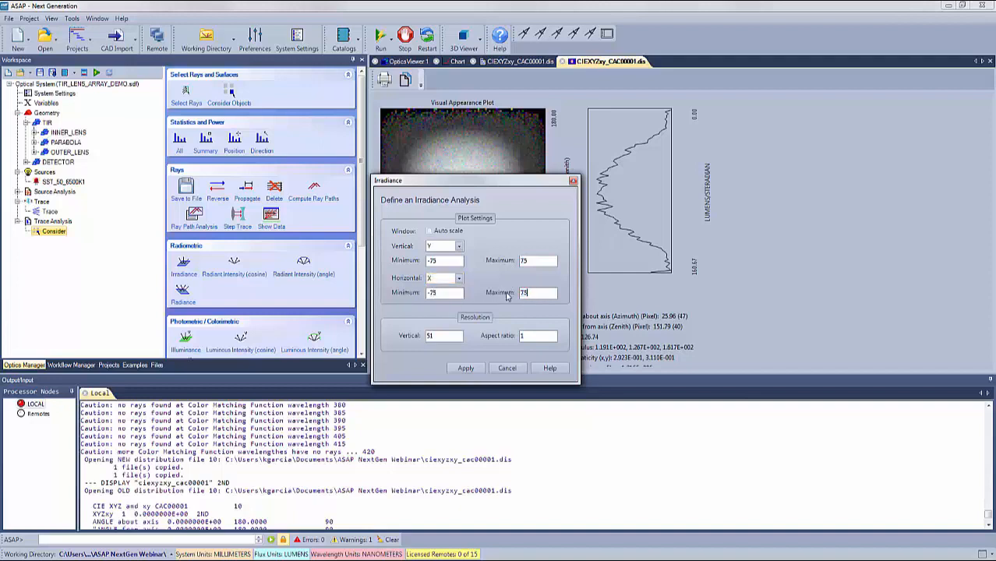
{"action": "left_click", "coordinate": [464, 369]}
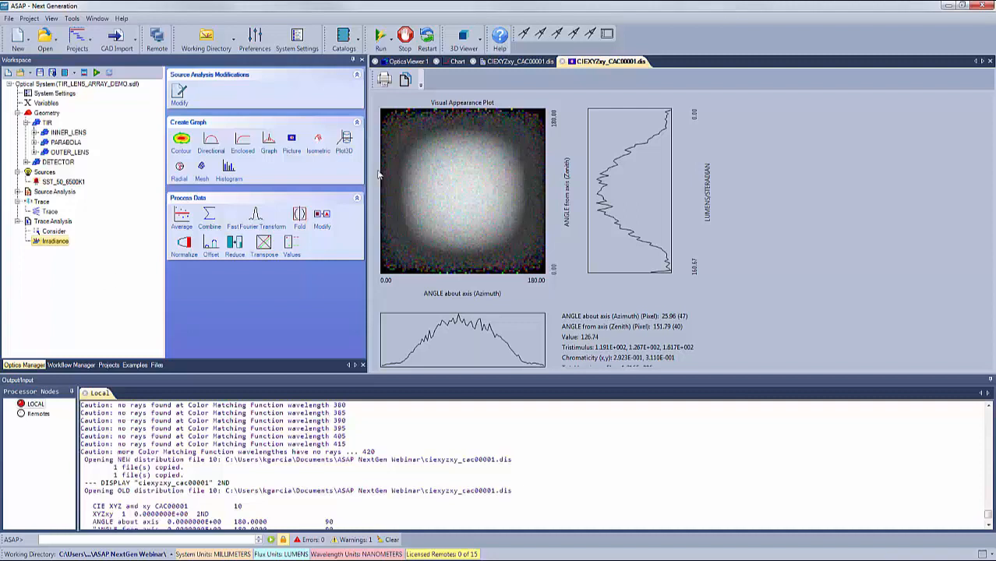
Step: Add a contour plot titled IRRADIANCE CONTOUR to the irradiance analysis, with the plot written to the 3D vector file
{"action": "left_click", "coordinate": [414, 62]}
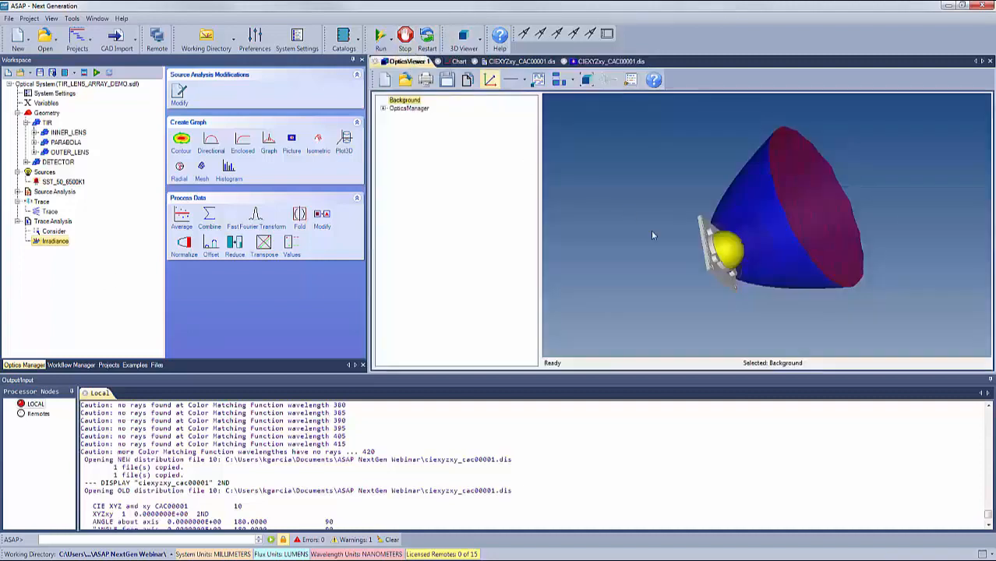
{"action": "left_click_drag", "start_coordinate": [639, 242], "coordinate": [660, 241]}
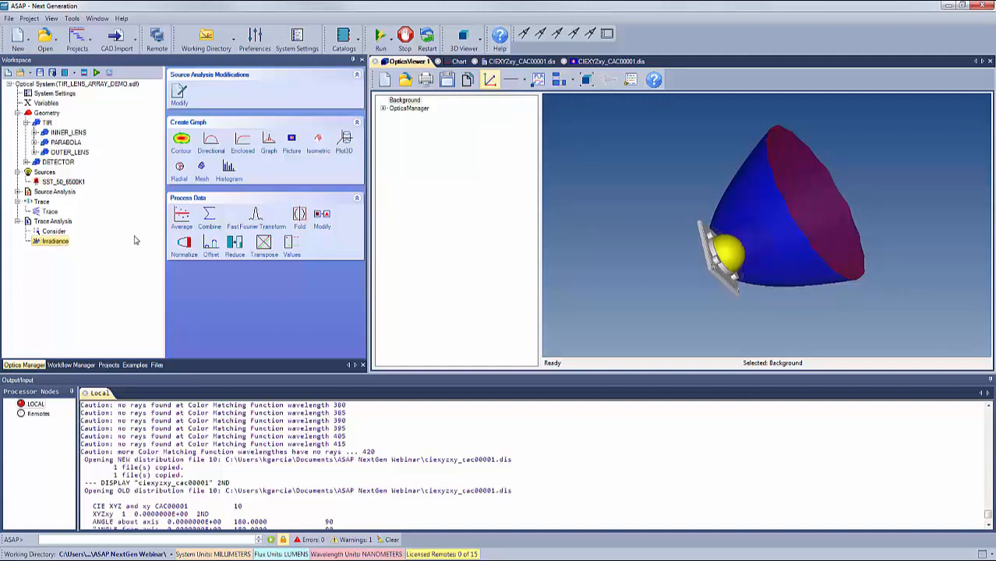
{"action": "left_click", "coordinate": [182, 141]}
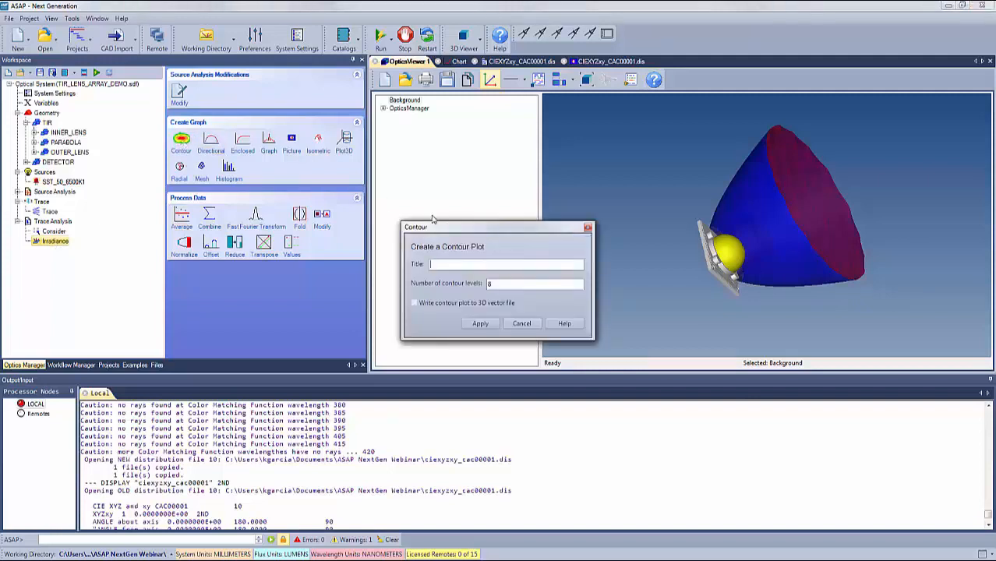
{"action": "type", "text": "IRRADIANCE CONTOUR"}
{"action": "left_click", "coordinate": [415, 305]}
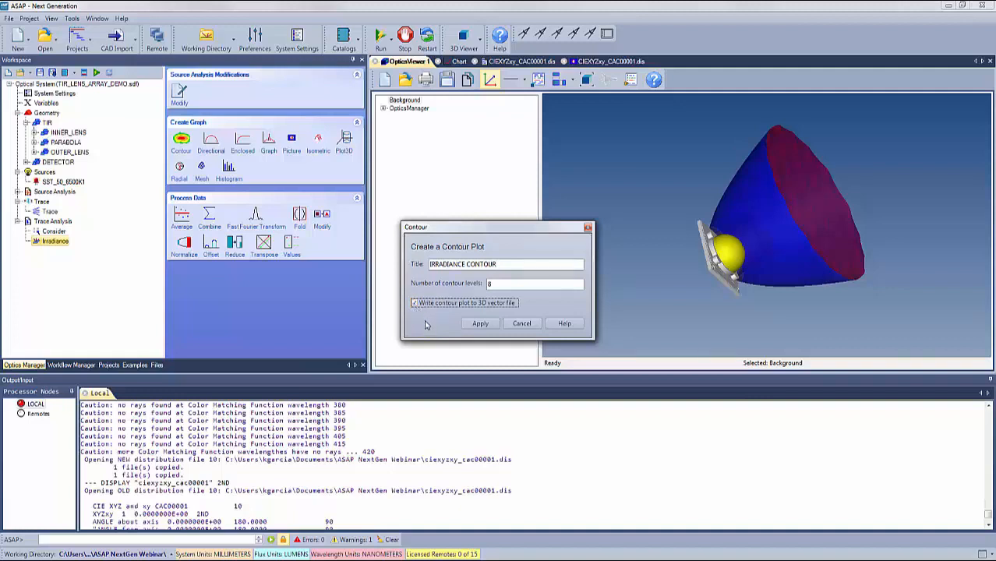
{"action": "left_click", "coordinate": [480, 325]}
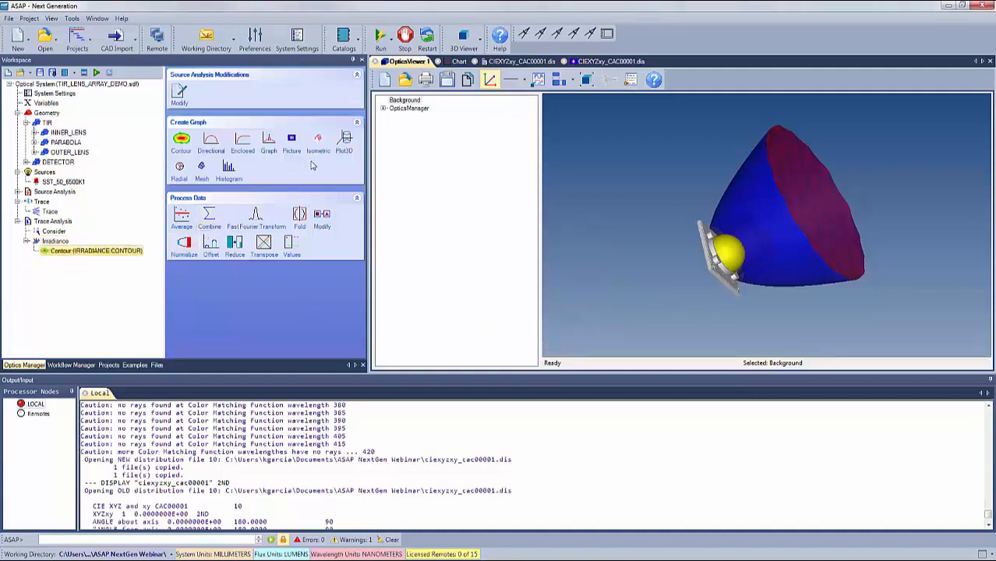
Step: Add a mesh of the irradiance distribution using every line of data, with the 3-D vector file displayed
{"action": "left_click", "coordinate": [201, 172]}
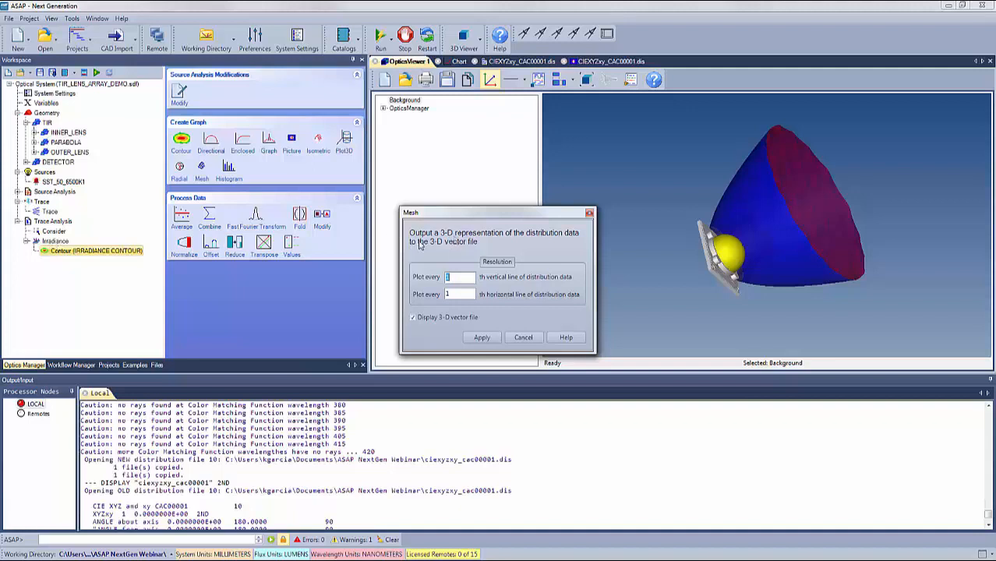
{"action": "left_click", "coordinate": [413, 319]}
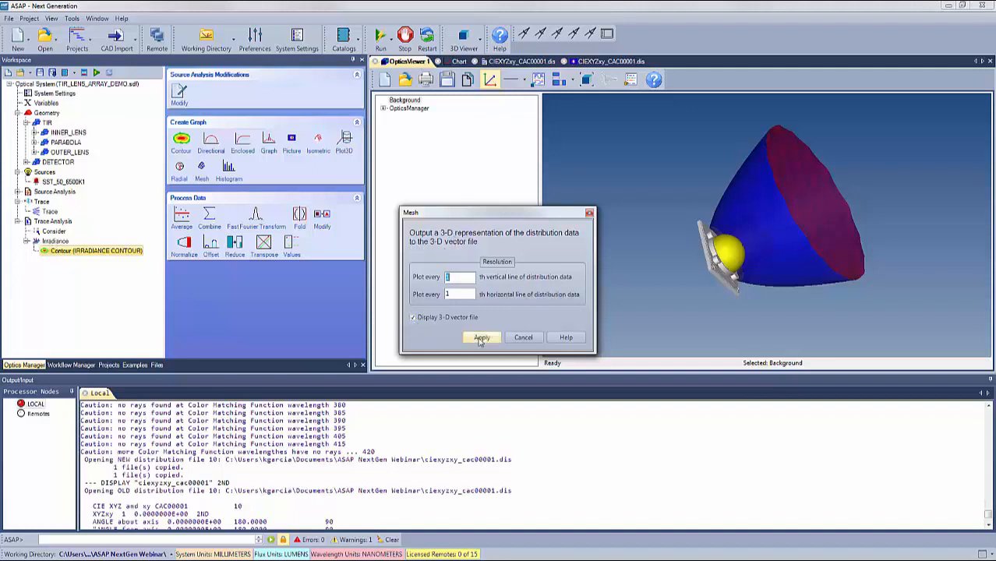
{"action": "left_click", "coordinate": [481, 338]}
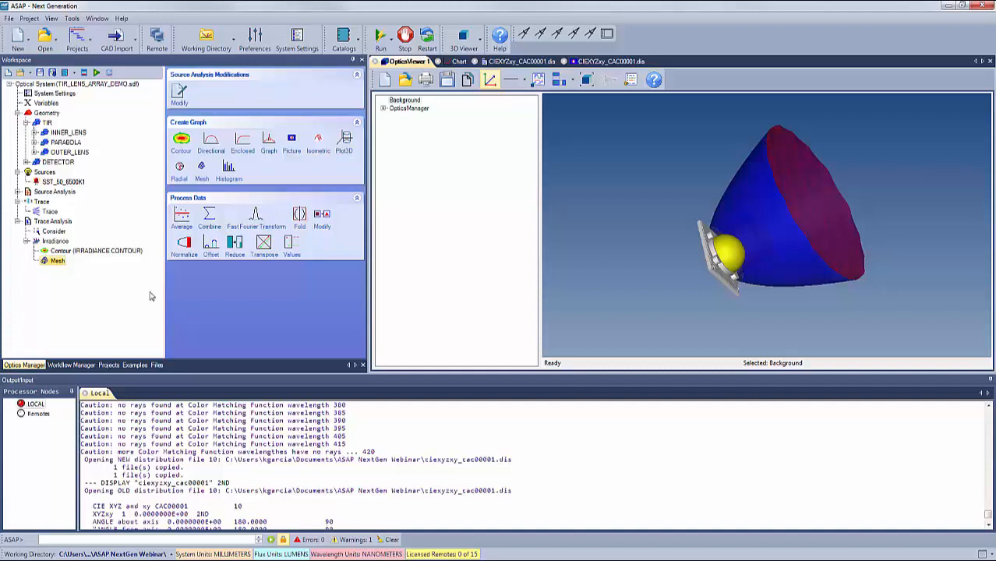
Step: Add an illuminance analysis to the trace analysis with the Y and X window ranges both set from -75 to 75
{"action": "left_click", "coordinate": [51, 221]}
{"action": "scroll", "coordinate": [344, 226], "scroll_direction": "down", "scroll_amount": 3}
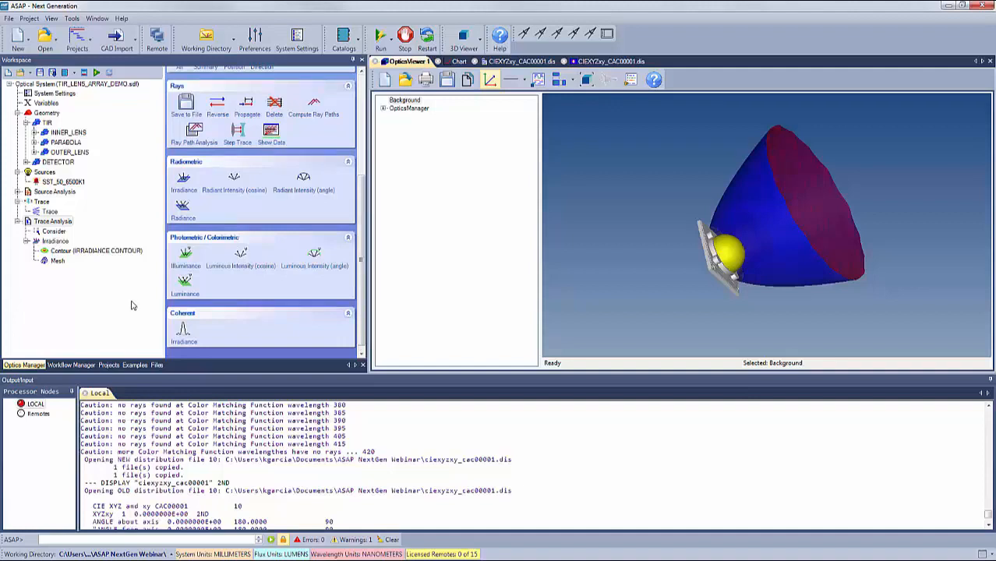
{"action": "left_click", "coordinate": [186, 260]}
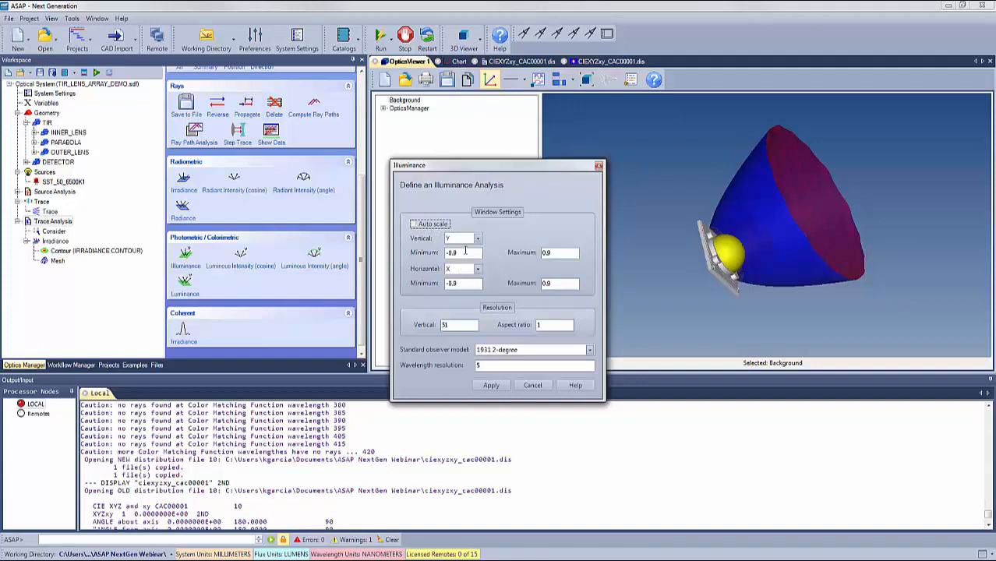
{"action": "left_click_drag", "start_coordinate": [466, 252], "coordinate": [410, 248]}
{"action": "type", "text": "-75"}
{"action": "left_click_drag", "start_coordinate": [550, 252], "coordinate": [532, 253]}
{"action": "type", "text": "75"}
{"action": "left_click_drag", "start_coordinate": [464, 283], "coordinate": [415, 282]}
{"action": "type", "text": "-"}
{"action": "left_click_drag", "start_coordinate": [557, 286], "coordinate": [529, 285]}
{"action": "type", "text": "75"}
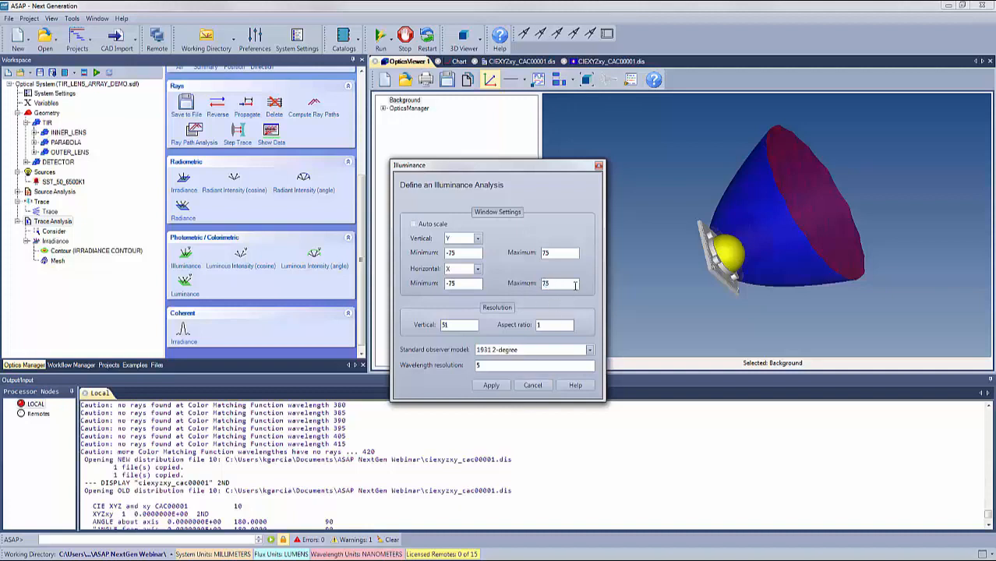
{"action": "left_click", "coordinate": [492, 386]}
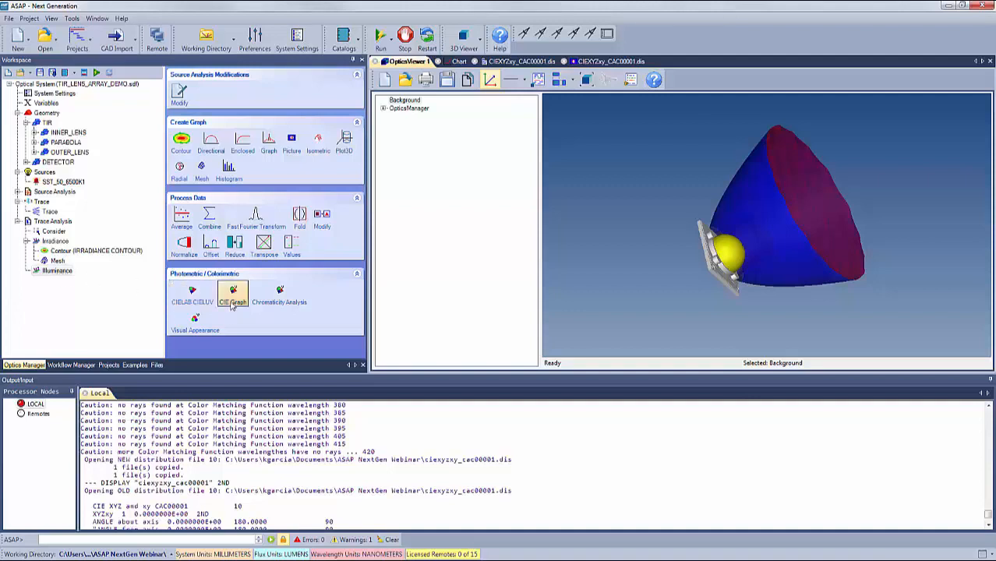
Step: Add a chromaticity analysis of Tristimulus Y and an isometric plot of the distribution data to the illuminance analysis
{"action": "left_click", "coordinate": [280, 295]}
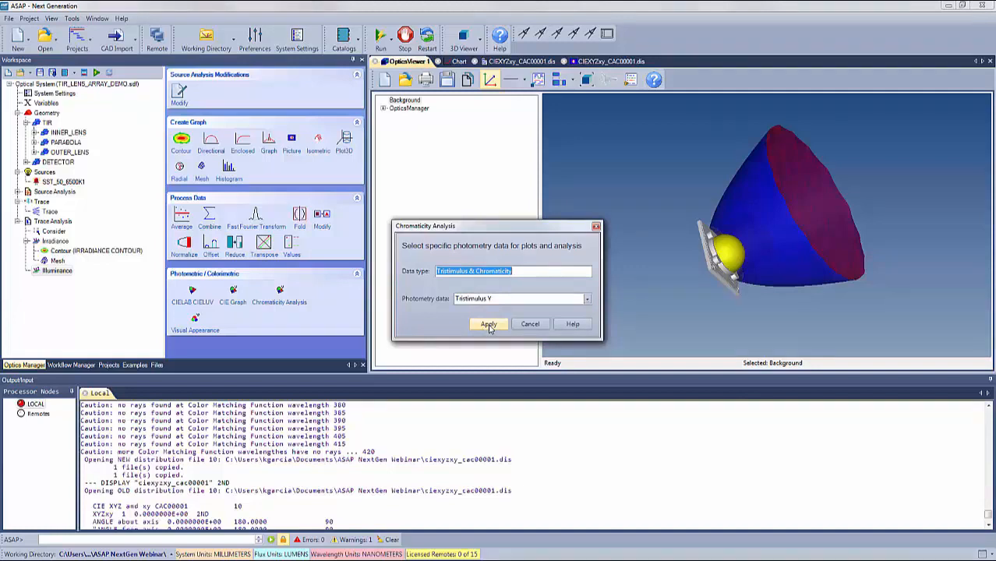
{"action": "left_click", "coordinate": [489, 324]}
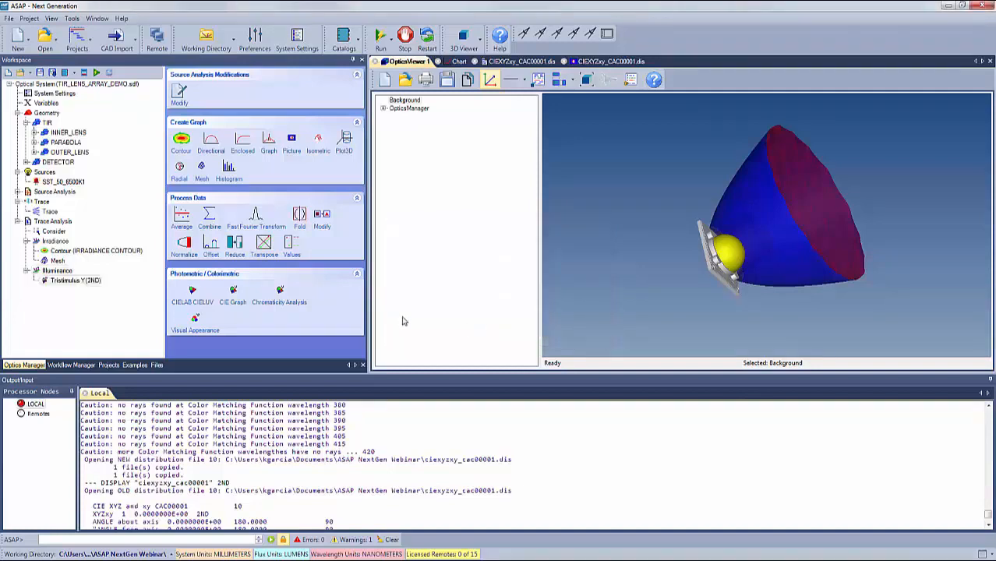
{"action": "left_click", "coordinate": [317, 148]}
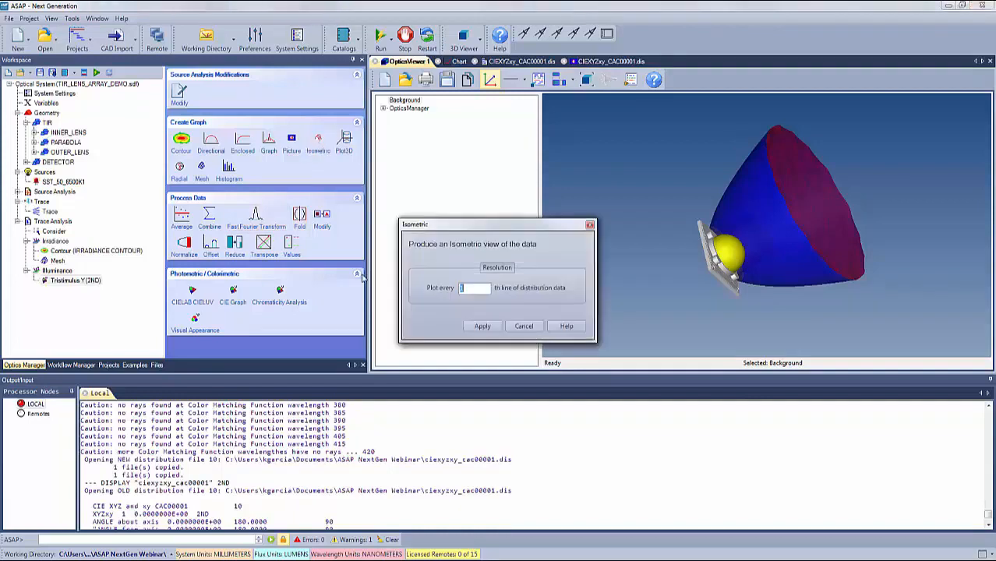
{"action": "left_click", "coordinate": [482, 327]}
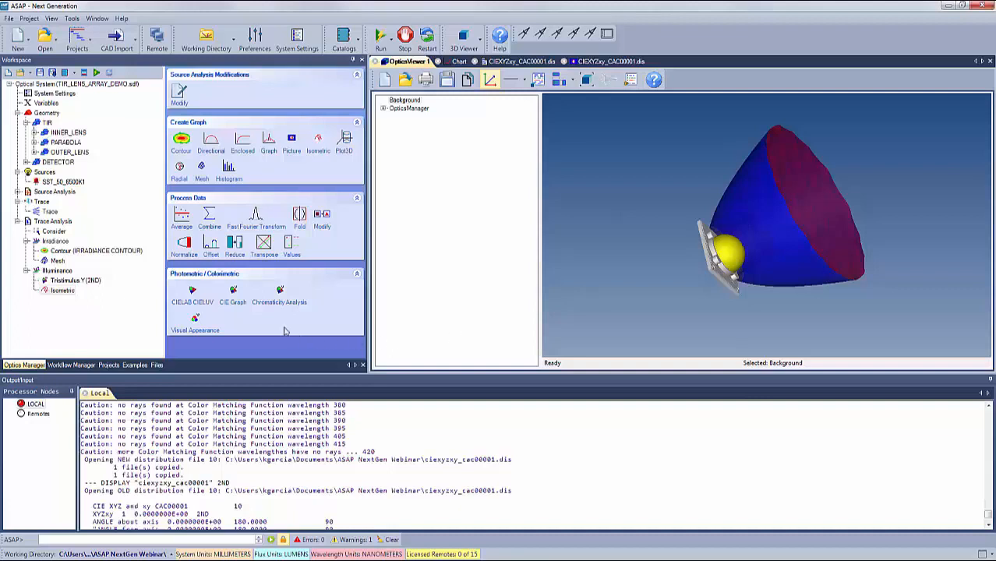
Step: Add a CIE graph and a visual appearance plot to the illuminance analysis
{"action": "left_click", "coordinate": [233, 294]}
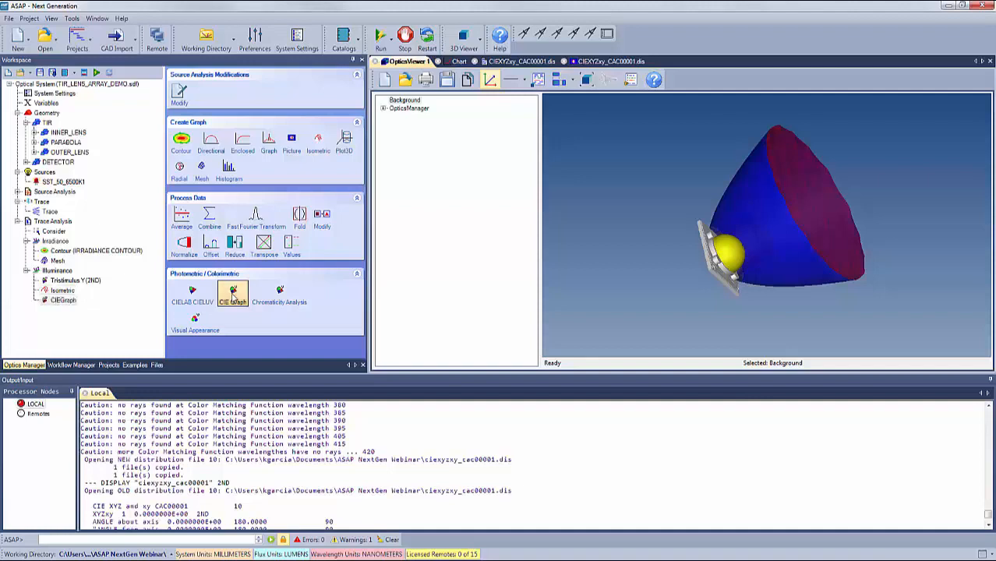
{"action": "left_click", "coordinate": [196, 322]}
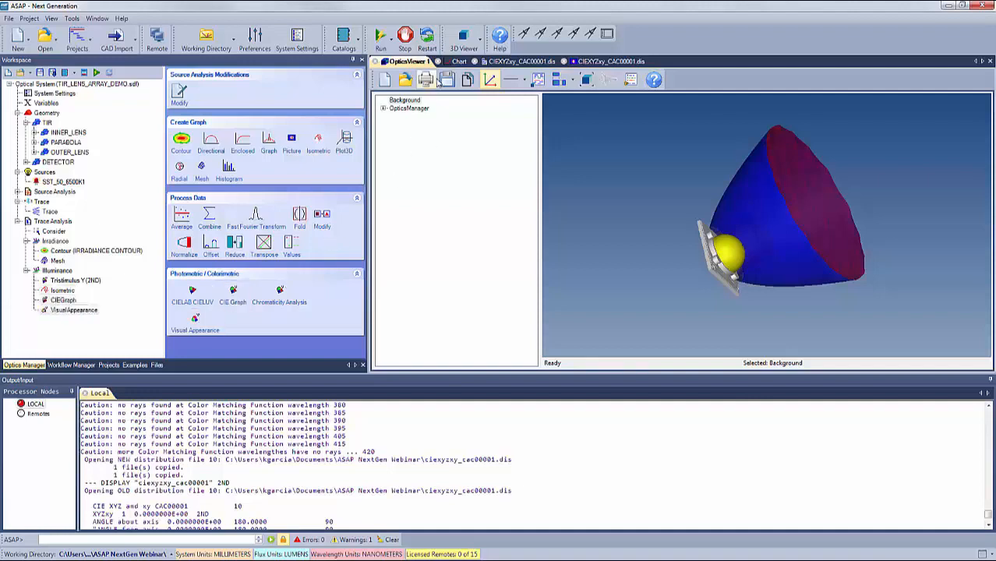
Step: Close the old chart, chromaticity and visual appearance result windows, keeping only the 3D optics view open
{"action": "left_click", "coordinate": [438, 63]}
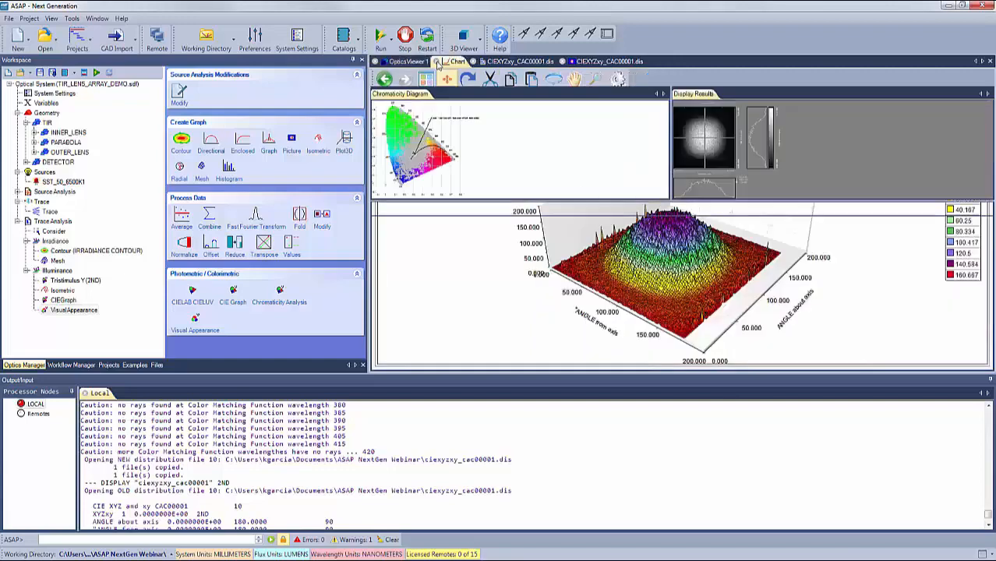
{"action": "left_click", "coordinate": [437, 63]}
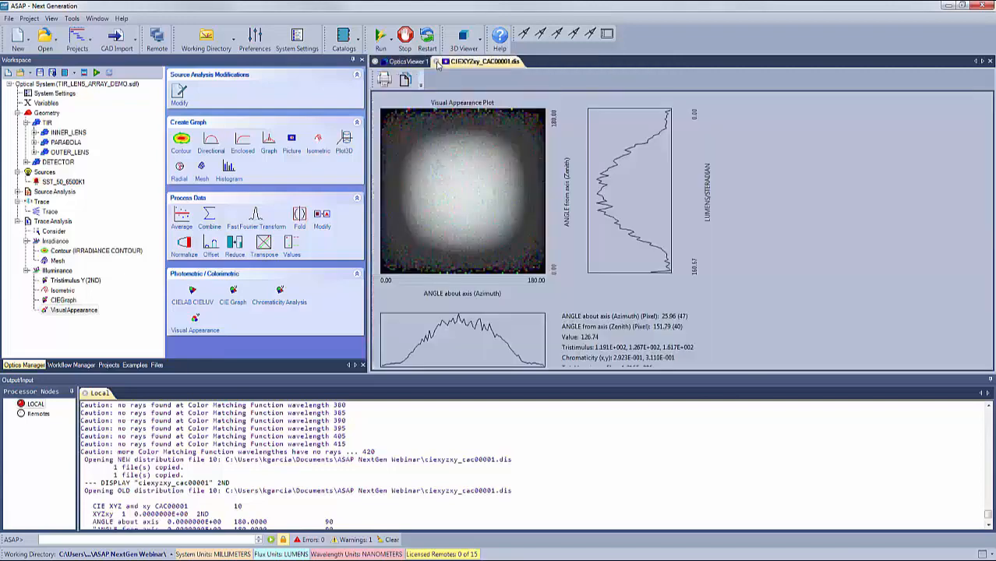
{"action": "left_click", "coordinate": [437, 63]}
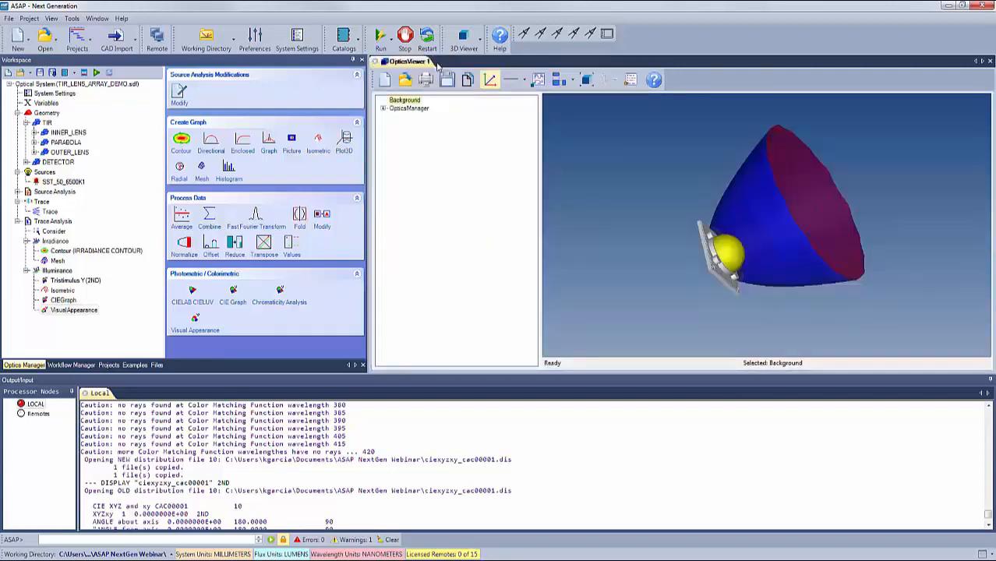
Step: Restart the session with the console output cleared, and run the complete optical system
{"action": "left_click", "coordinate": [427, 36]}
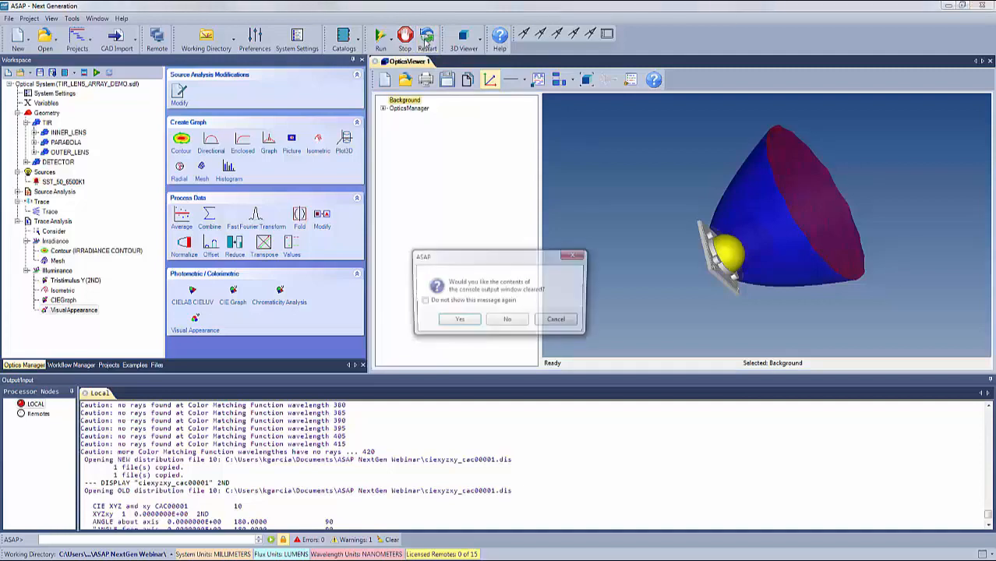
{"action": "left_click", "coordinate": [467, 321]}
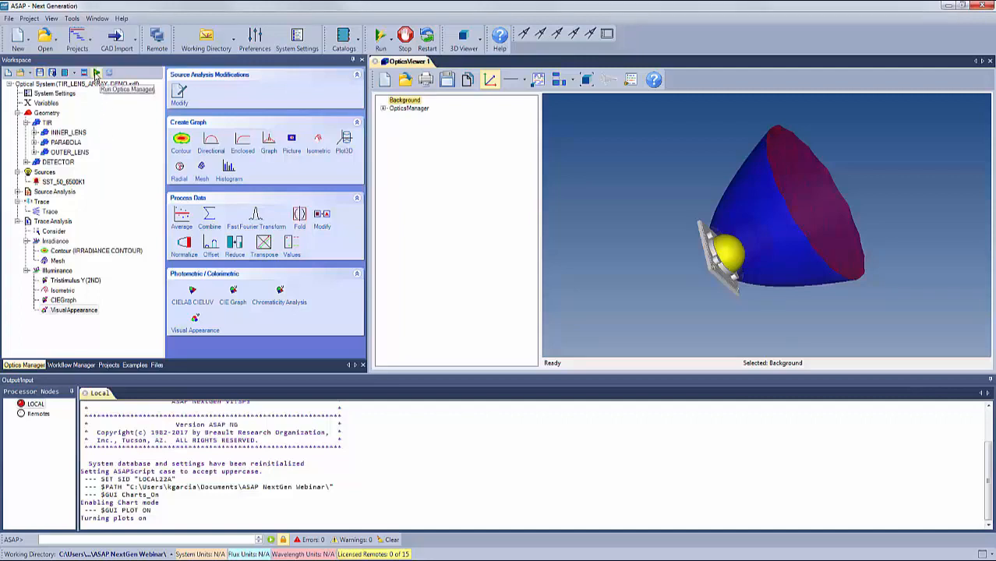
{"action": "left_click", "coordinate": [96, 73]}
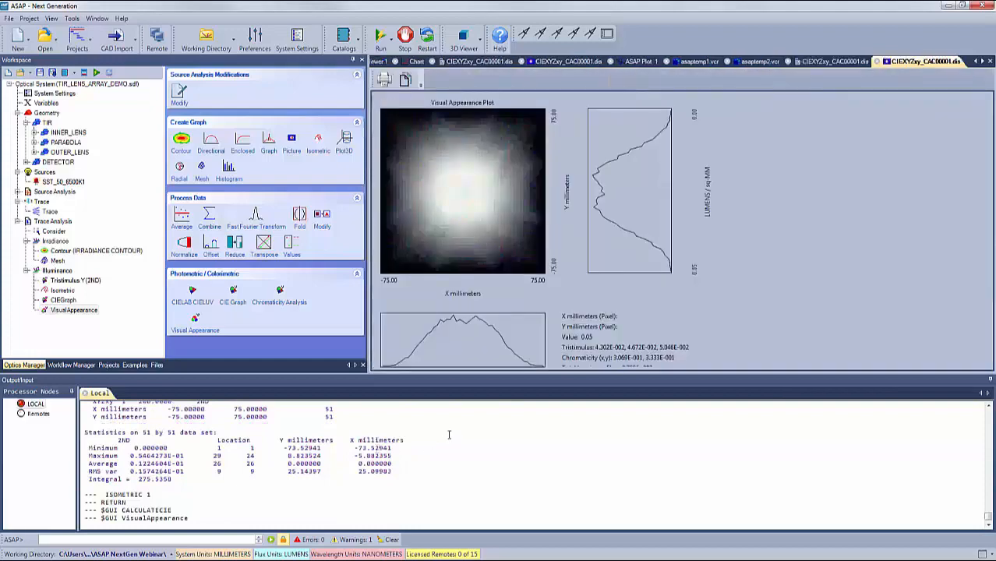
Step: Review the generated charts in sequence, from the source's isometric plots through the irradiance contour to the illuminance isometric plot
{"action": "left_click", "coordinate": [414, 64]}
{"action": "left_click", "coordinate": [385, 81]}
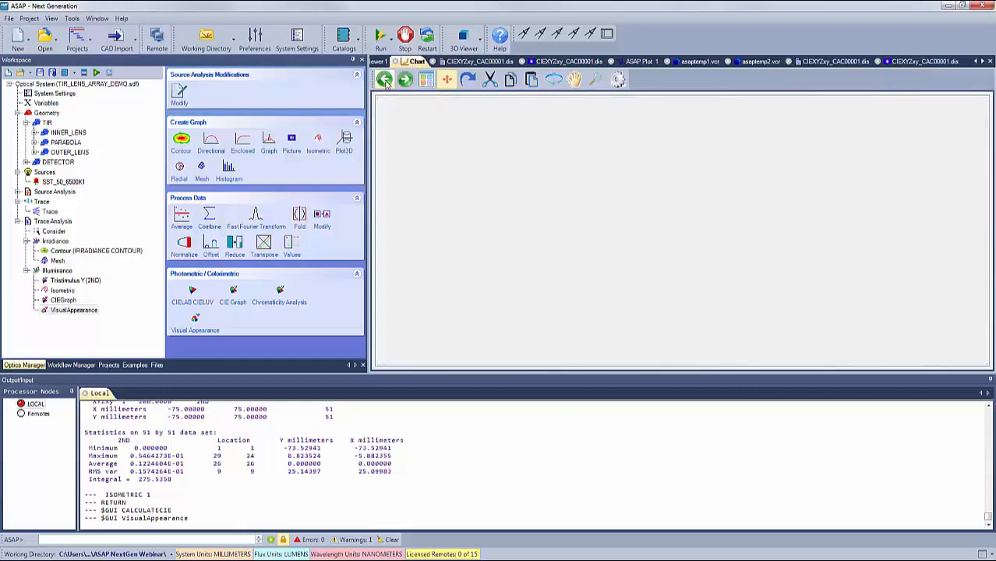
{"action": "left_click", "coordinate": [386, 84]}
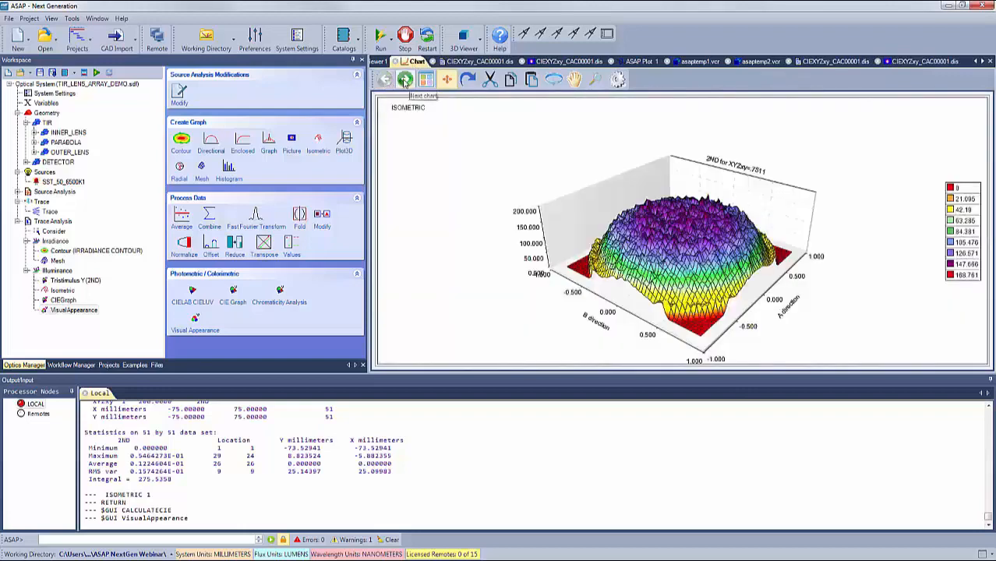
{"action": "left_click", "coordinate": [404, 81]}
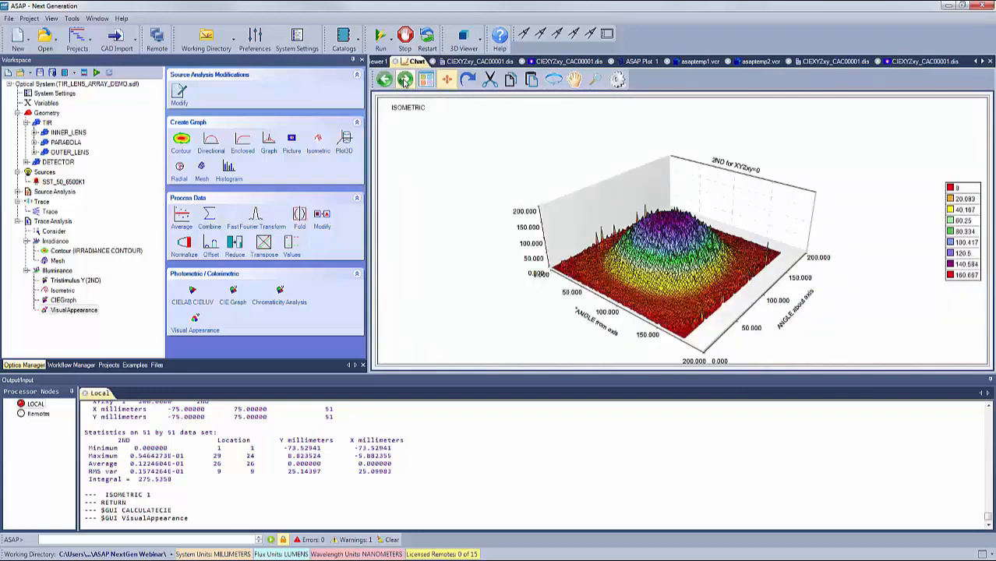
{"action": "left_click", "coordinate": [405, 81]}
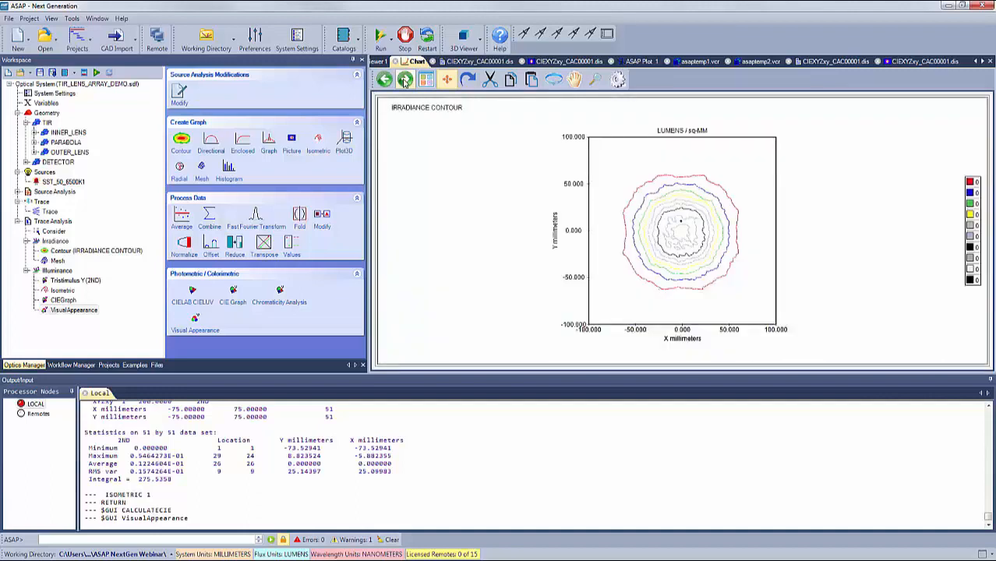
{"action": "left_click", "coordinate": [405, 81]}
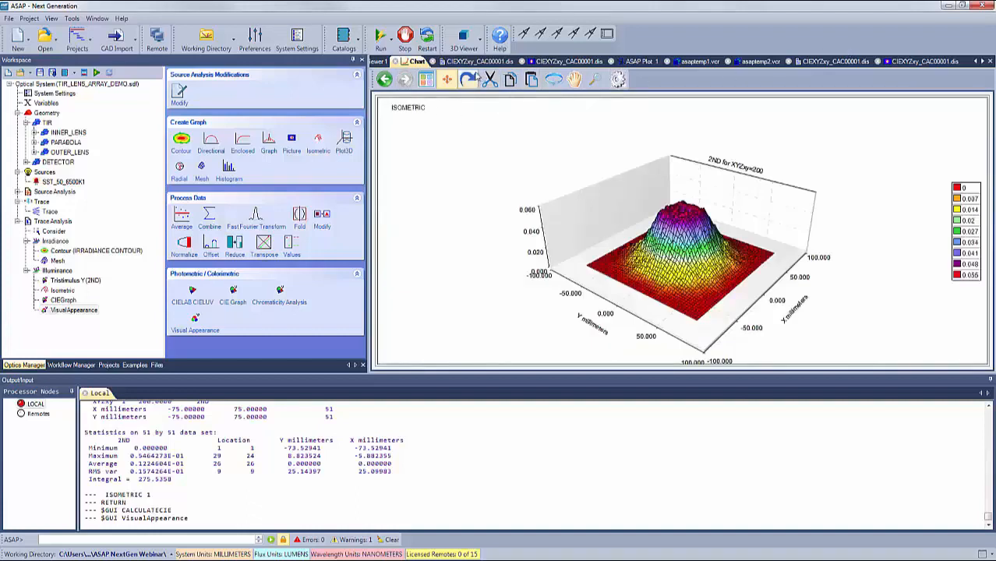
Step: Review the source's chromaticity results, its visual appearance plot and the system ray trace plot
{"action": "left_click", "coordinate": [474, 62]}
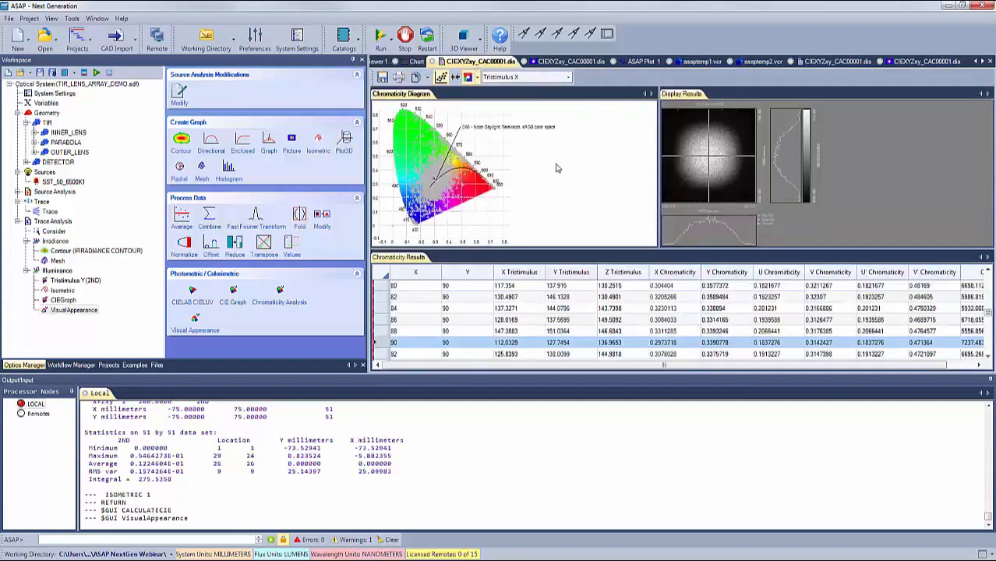
{"action": "left_click", "coordinate": [567, 63]}
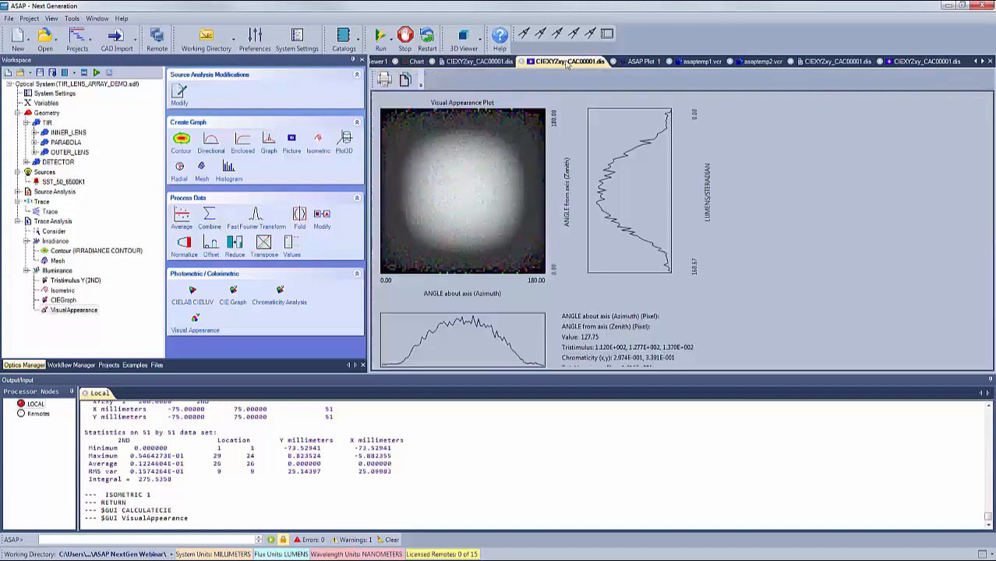
{"action": "left_click", "coordinate": [640, 63]}
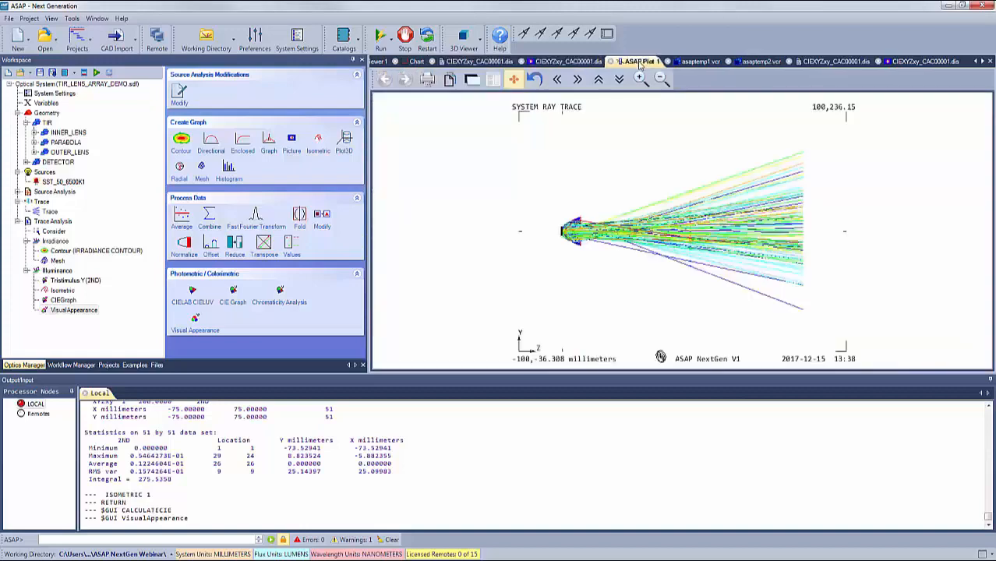
Step: Close the asaptemp1.vcr ray view and inspect the irradiance contour and mesh with the rays in asaptemp2.vcr from several angles
{"action": "left_click", "coordinate": [698, 61]}
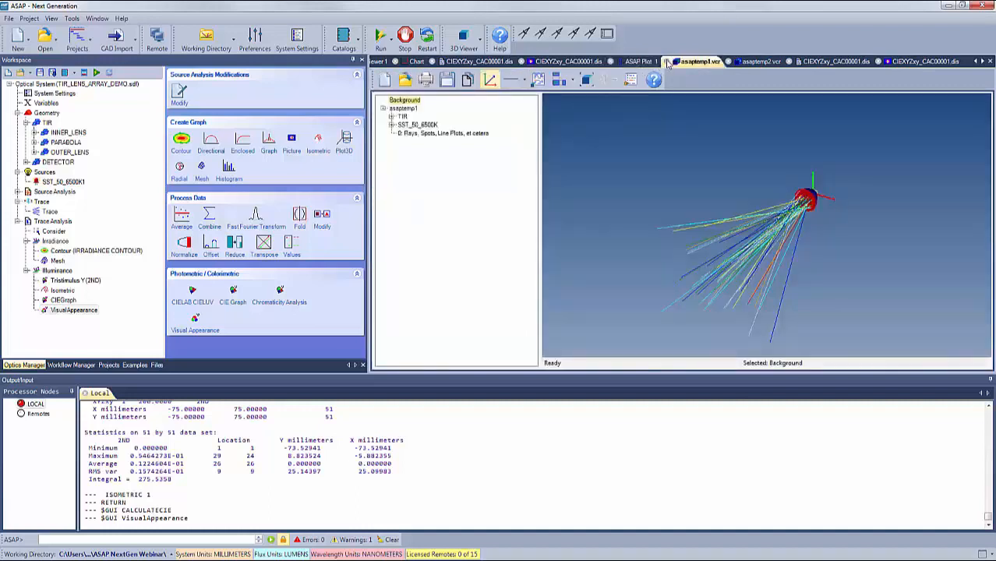
{"action": "left_click", "coordinate": [667, 62]}
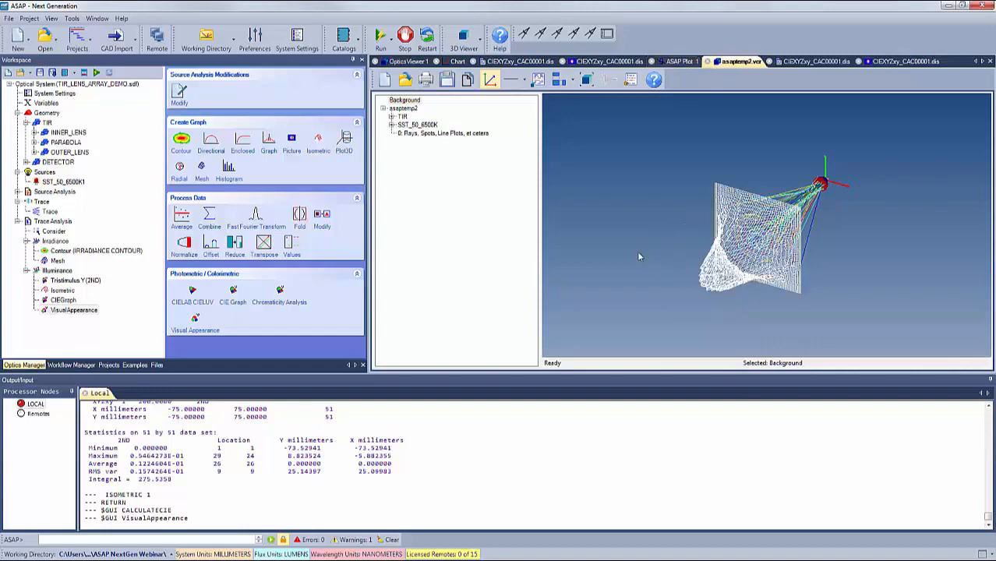
{"action": "left_click_drag", "start_coordinate": [637, 257], "coordinate": [729, 273]}
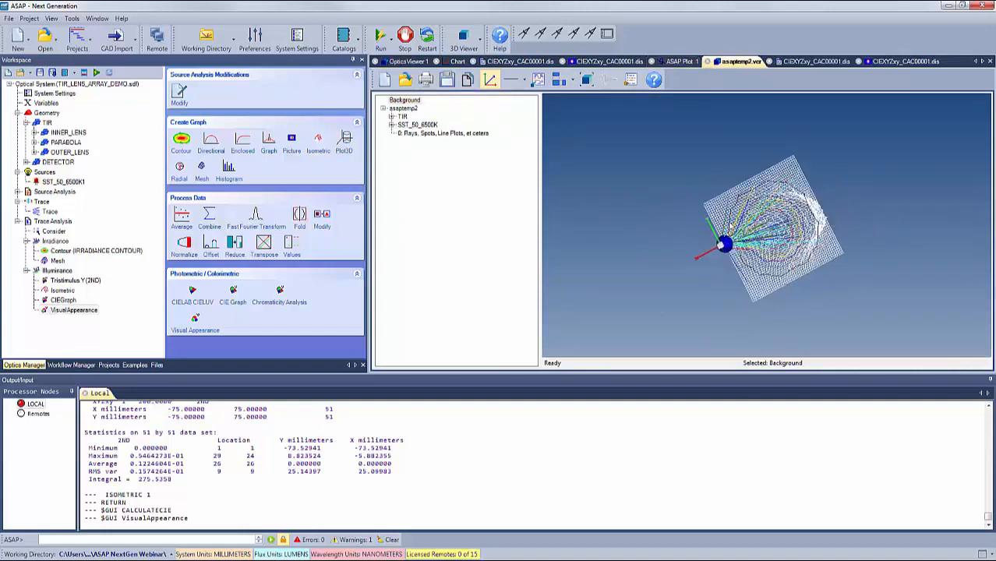
{"action": "scroll", "coordinate": [758, 227], "scroll_direction": "up", "scroll_amount": 5}
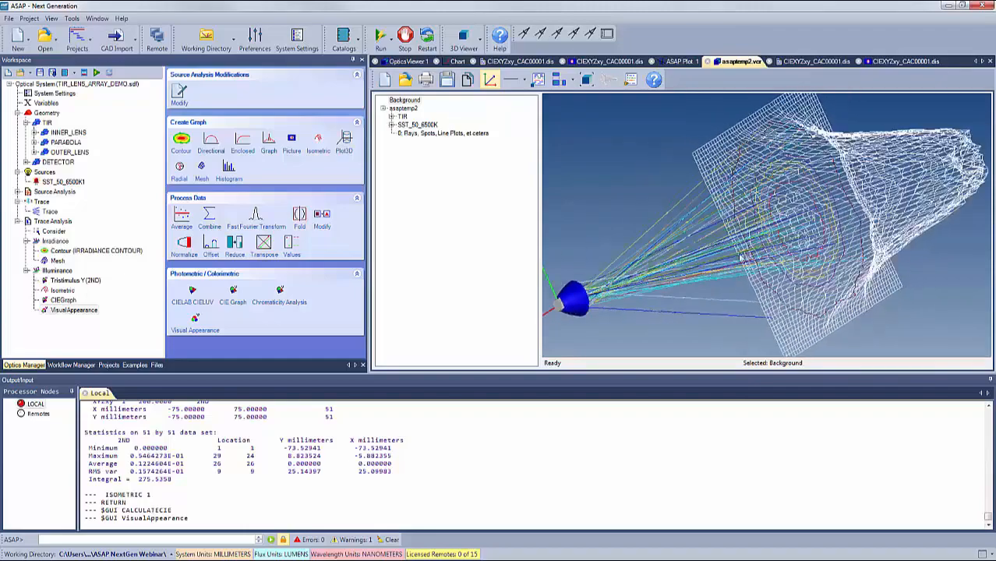
{"action": "scroll", "coordinate": [737, 257], "scroll_direction": "up", "scroll_amount": 3}
{"action": "scroll", "coordinate": [733, 256], "scroll_direction": "down", "scroll_amount": 6}
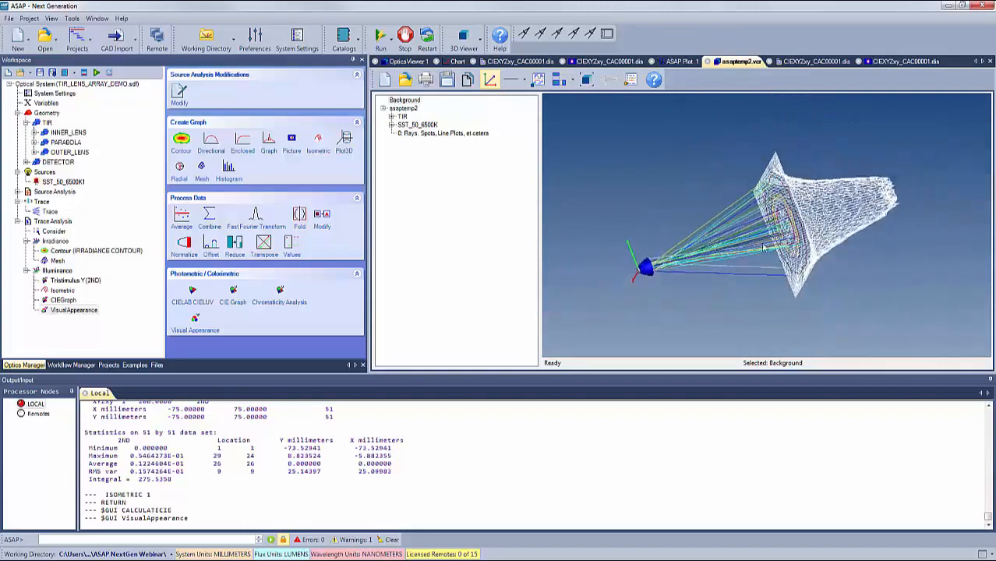
{"action": "left_click_drag", "start_coordinate": [764, 248], "coordinate": [797, 144]}
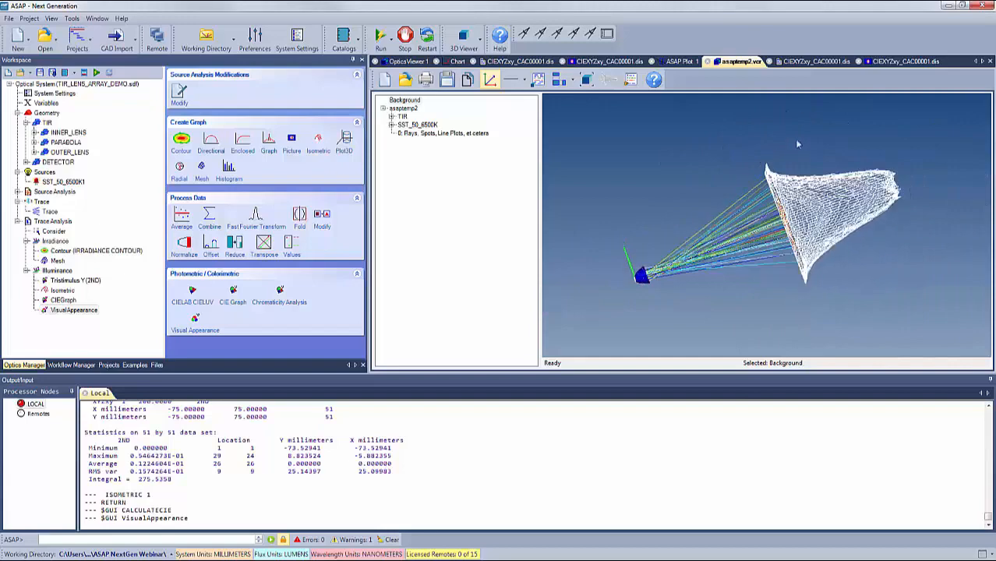
Step: View the illuminance chromaticity results, toggle the diagram's color gamut triangle on and off, and keep D65 as the reference illuminant
{"action": "left_click", "coordinate": [806, 62]}
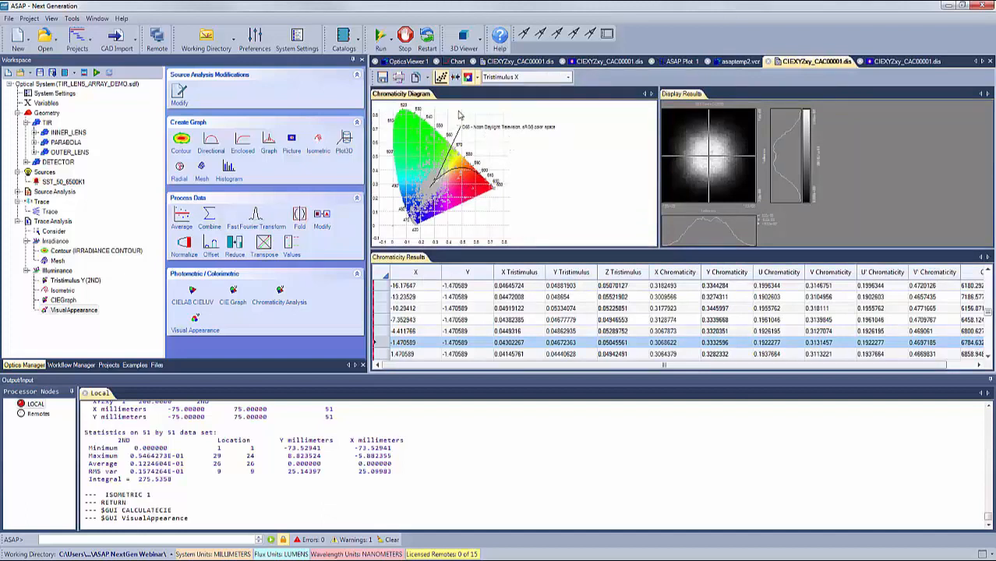
{"action": "left_click", "coordinate": [456, 78]}
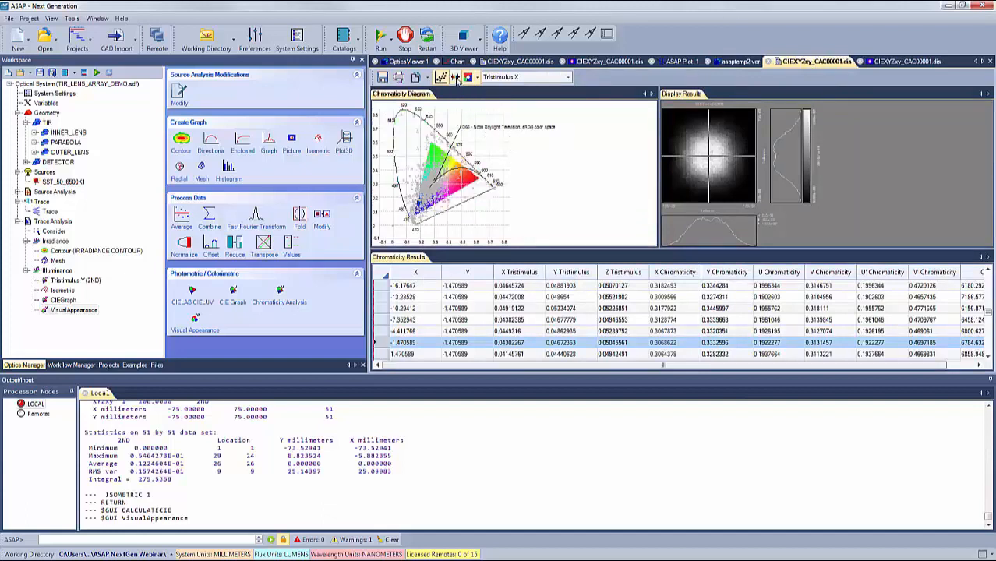
{"action": "left_click", "coordinate": [456, 78]}
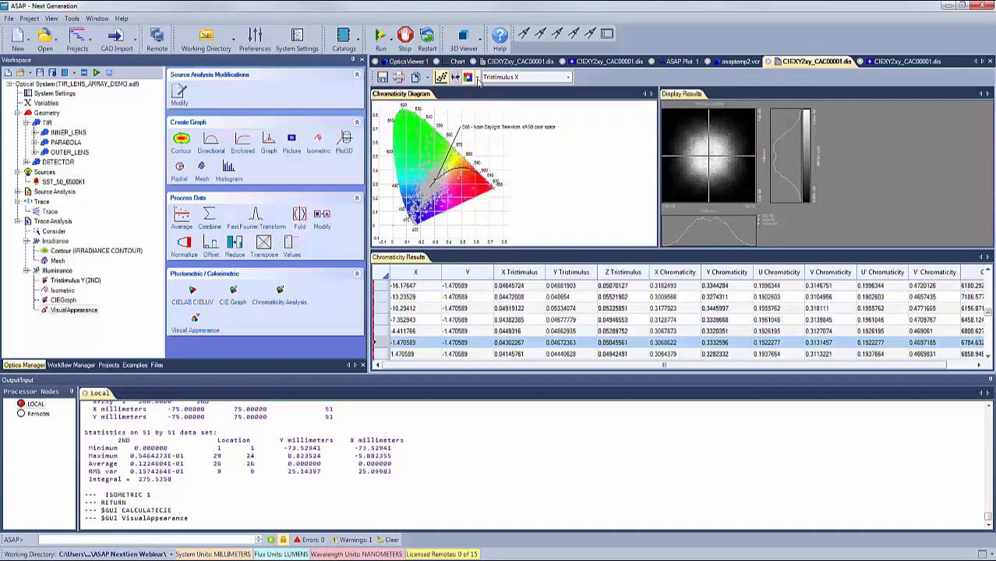
{"action": "left_click", "coordinate": [477, 78]}
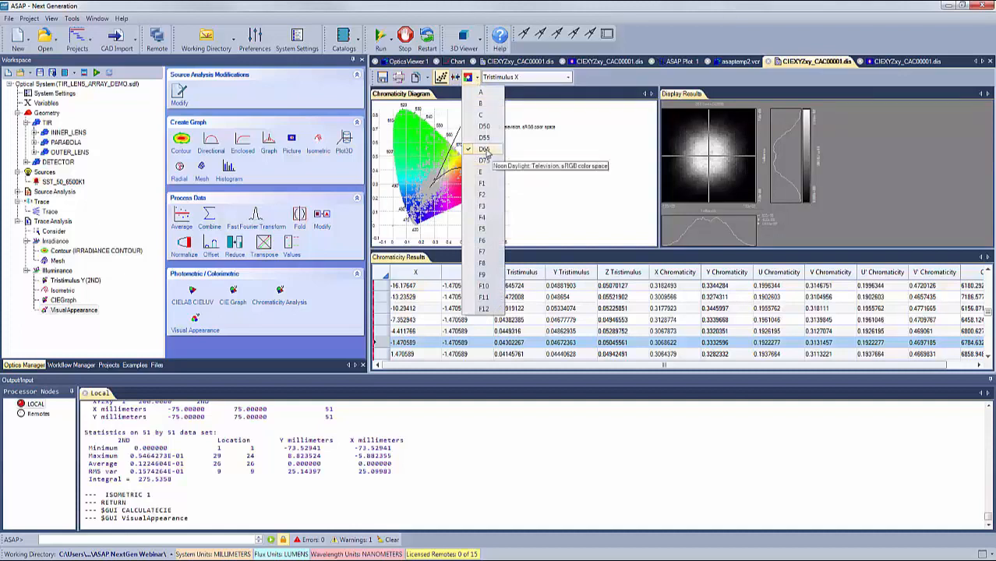
{"action": "left_click", "coordinate": [485, 150]}
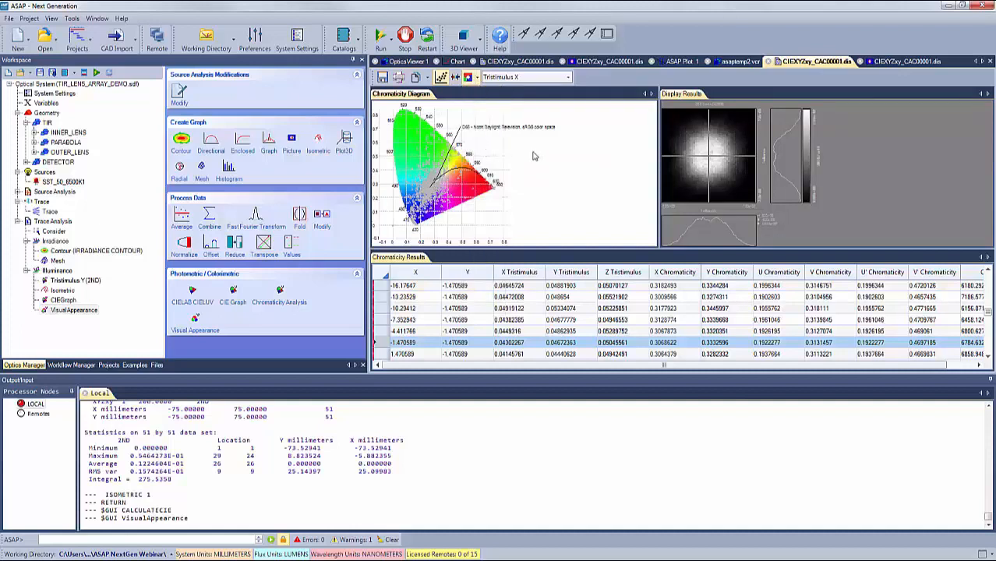
Step: Probe points near the center of the illuminance distribution and examine their chromaticity values across to the CCT column
{"action": "left_click", "coordinate": [714, 158]}
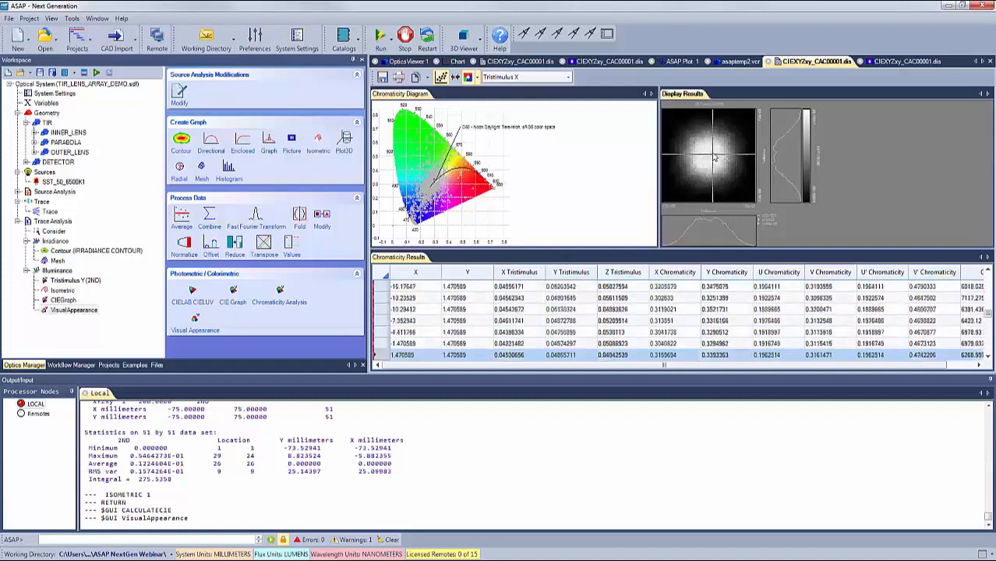
{"action": "mouse_move", "coordinate": [714, 158]}
{"action": "left_mouse_down"}
{"action": "mouse_move", "coordinate": [702, 154]}
{"action": "mouse_move", "coordinate": [711, 159]}
{"action": "left_mouse_up"}
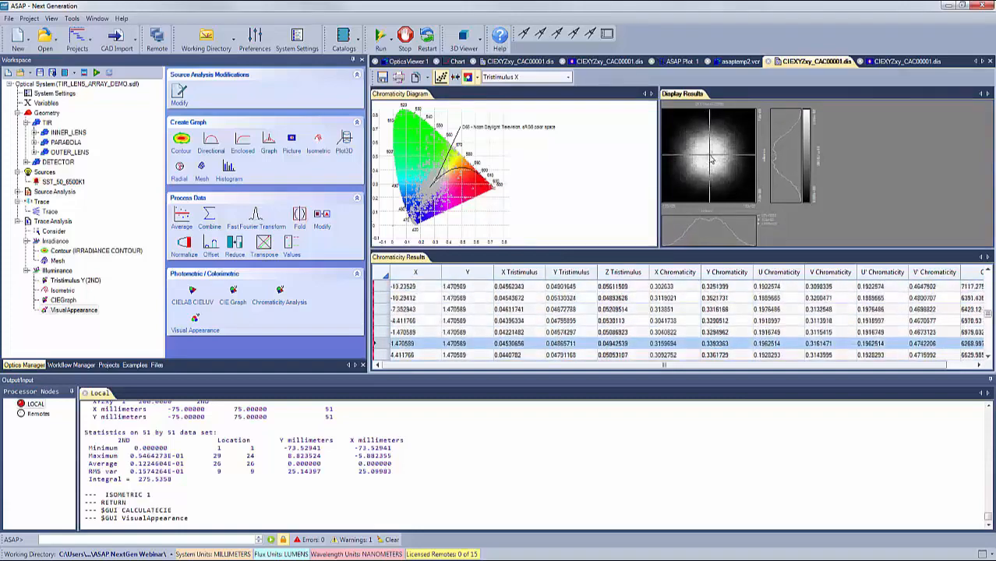
{"action": "left_click", "coordinate": [488, 312]}
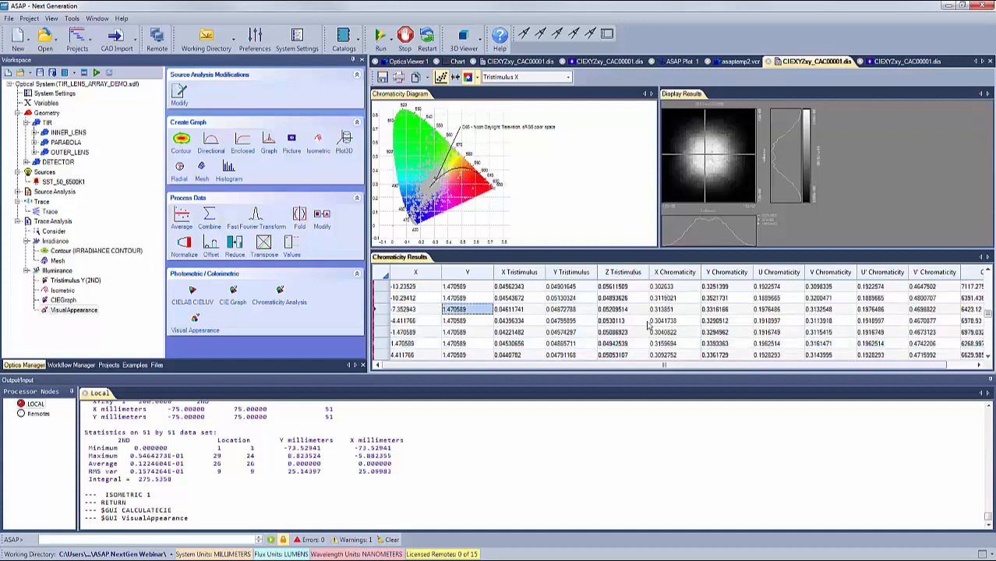
{"action": "left_click_drag", "start_coordinate": [635, 370], "coordinate": [716, 360]}
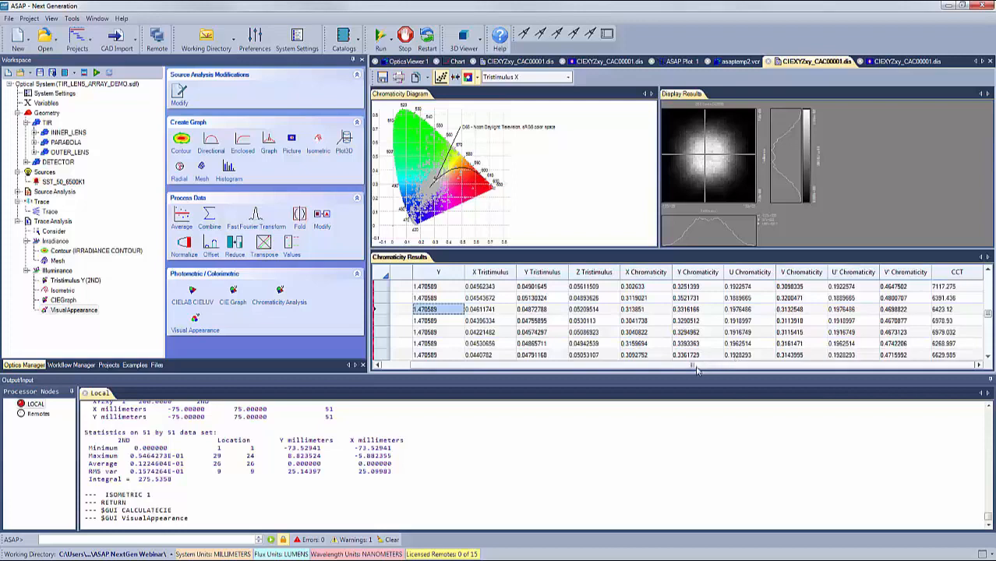
Step: Return to the X and Y position columns of the chromaticity results and view the illuminance visual appearance plot
{"action": "left_click_drag", "start_coordinate": [699, 368], "coordinate": [640, 368]}
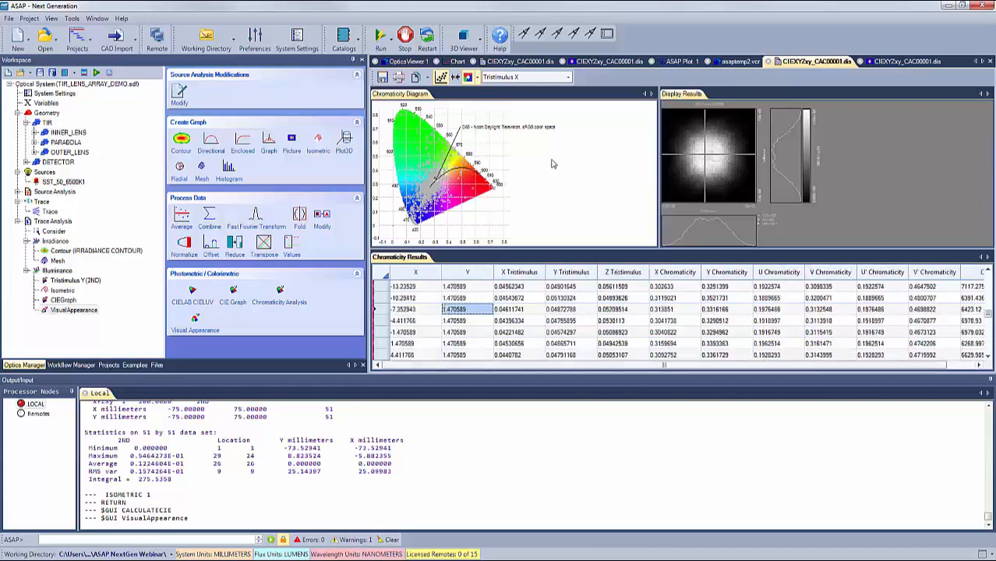
{"action": "left_click", "coordinate": [897, 63]}
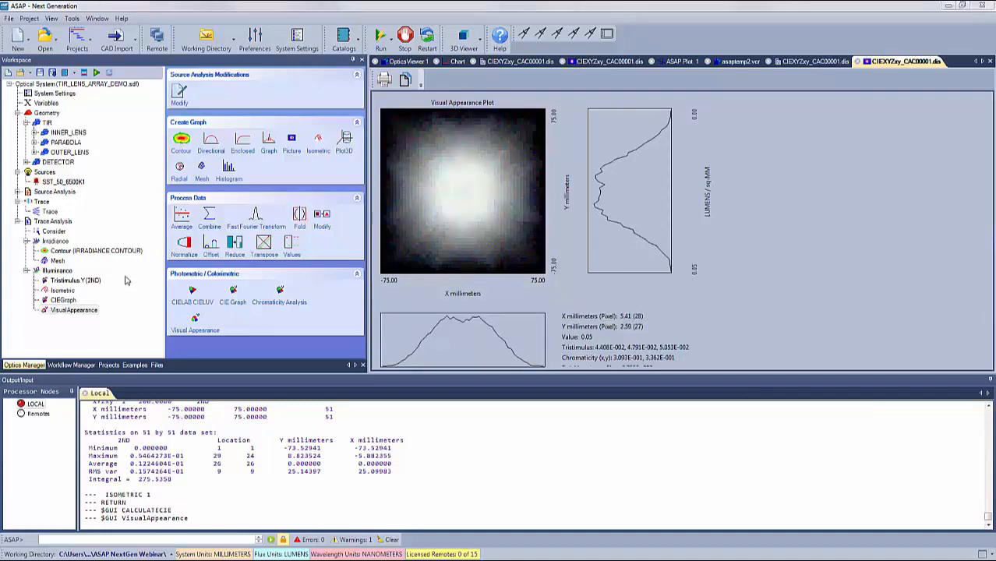
Step: Generate the script for the whole optical system and examine its system settings, geometry, source definitions and analysis commands
{"action": "left_click", "coordinate": [84, 75]}
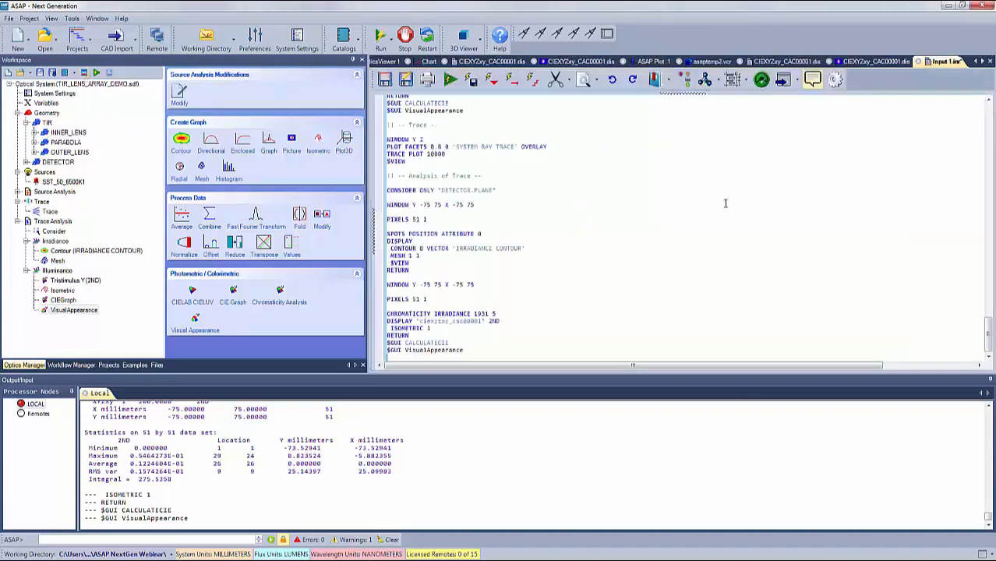
{"action": "left_click_drag", "start_coordinate": [989, 336], "coordinate": [990, 117]}
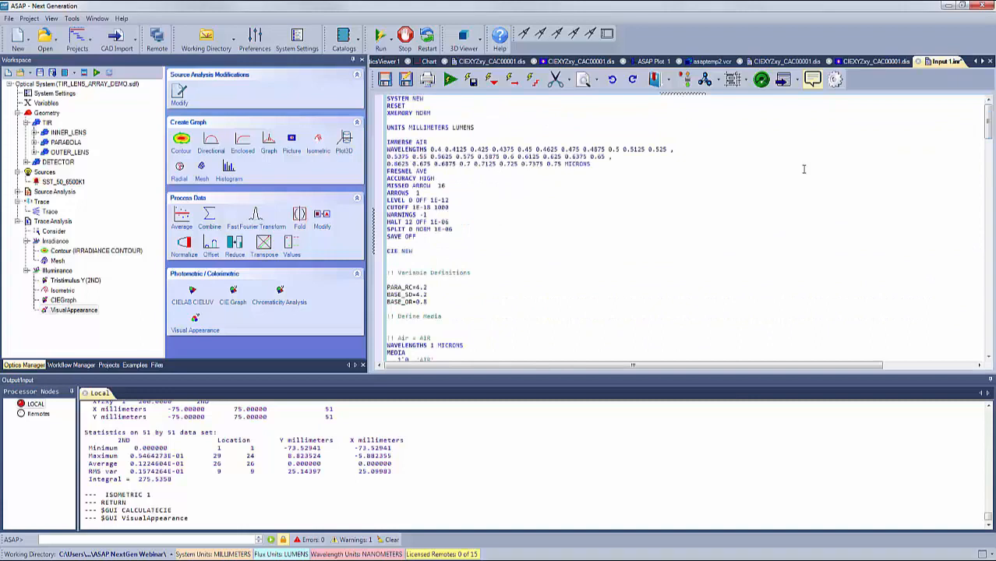
{"action": "scroll", "coordinate": [511, 193], "scroll_direction": "down", "scroll_amount": 15}
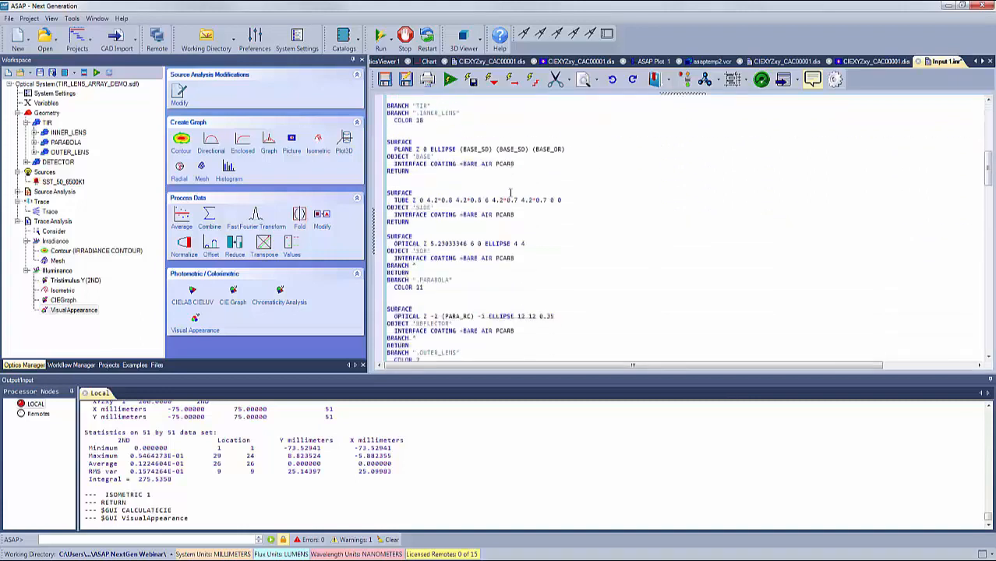
{"action": "scroll", "coordinate": [510, 193], "scroll_direction": "down", "scroll_amount": 15}
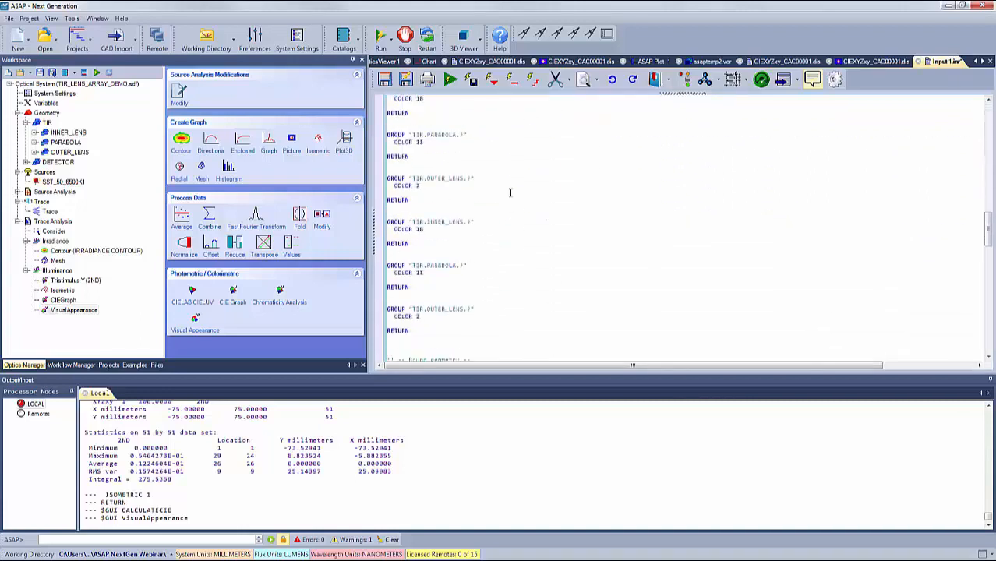
{"action": "scroll", "coordinate": [510, 193], "scroll_direction": "down", "scroll_amount": 5}
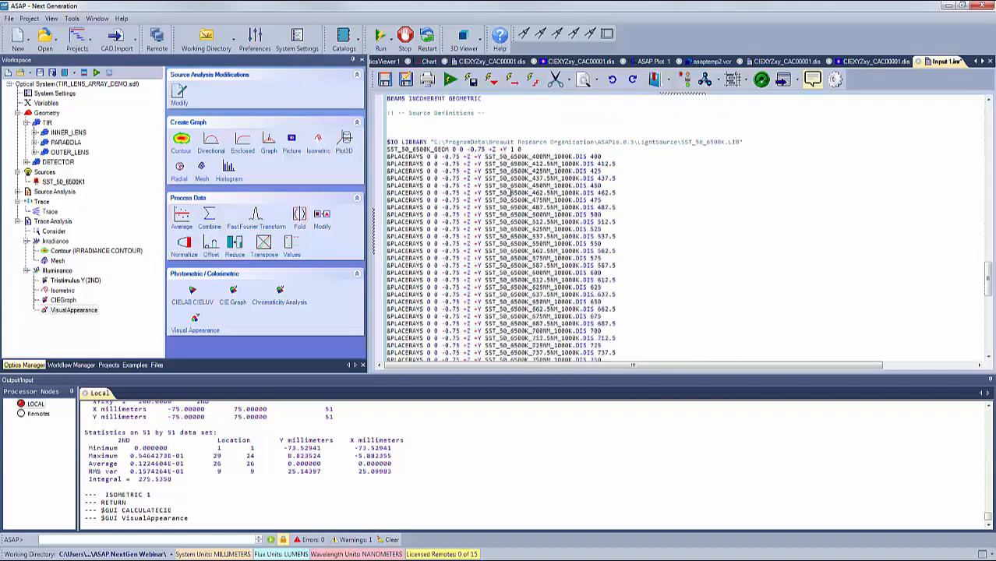
{"action": "scroll", "coordinate": [511, 192], "scroll_direction": "up", "scroll_amount": 10}
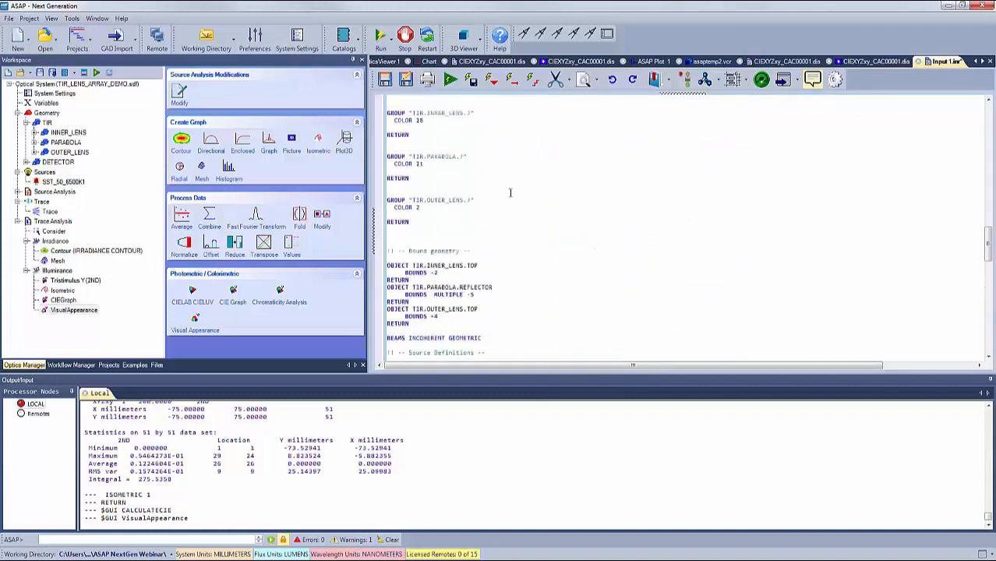
{"action": "scroll", "coordinate": [510, 193], "scroll_direction": "up", "scroll_amount": 10}
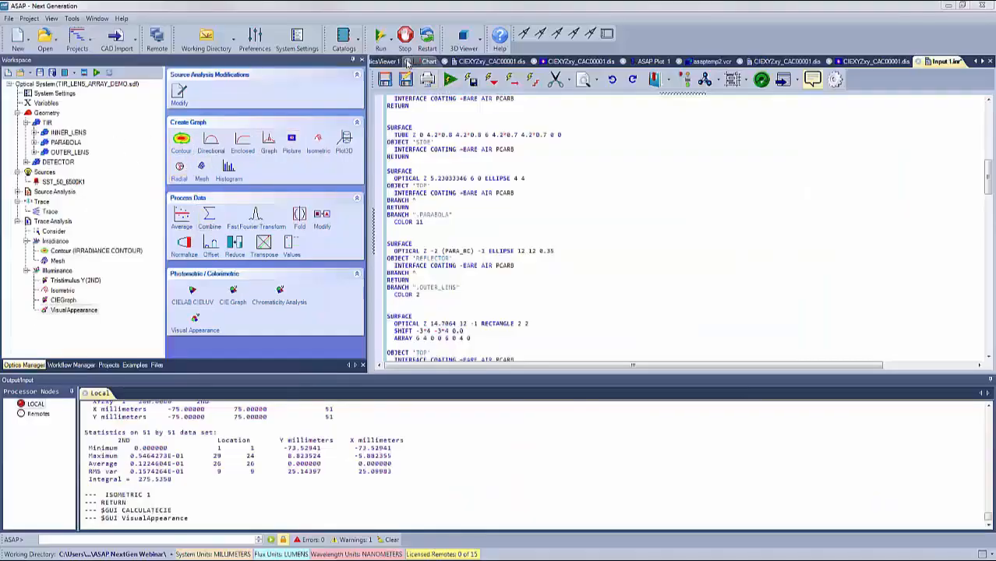
Step: Close all open plot, viewer and script windows, and restart the session with the console output cleared
{"action": "left_click", "coordinate": [407, 62]}
{"action": "left_click", "coordinate": [407, 61]}
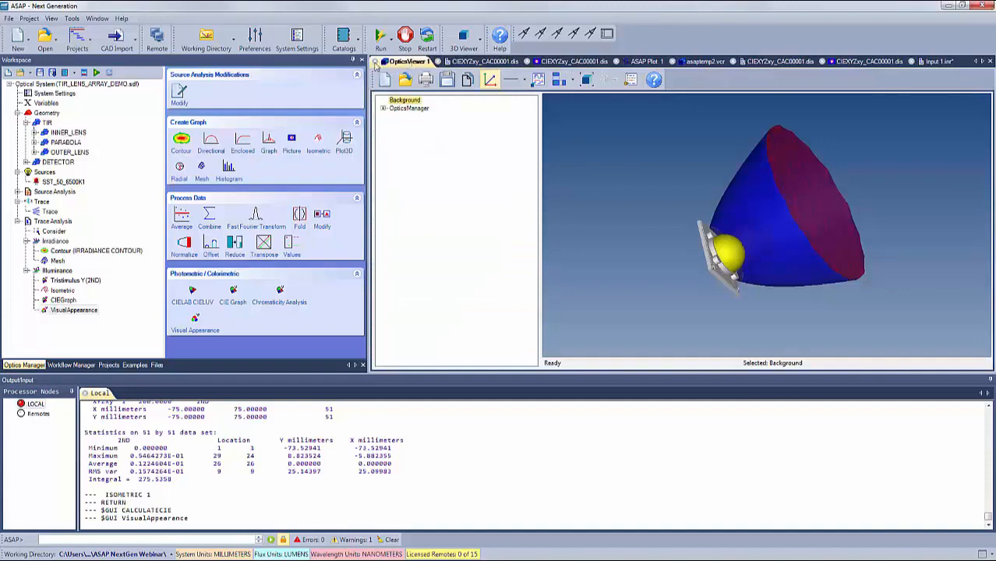
{"action": "left_click", "coordinate": [375, 62]}
{"action": "left_click", "coordinate": [375, 61]}
{"action": "left_click", "coordinate": [375, 61]}
{"action": "left_click", "coordinate": [375, 62]}
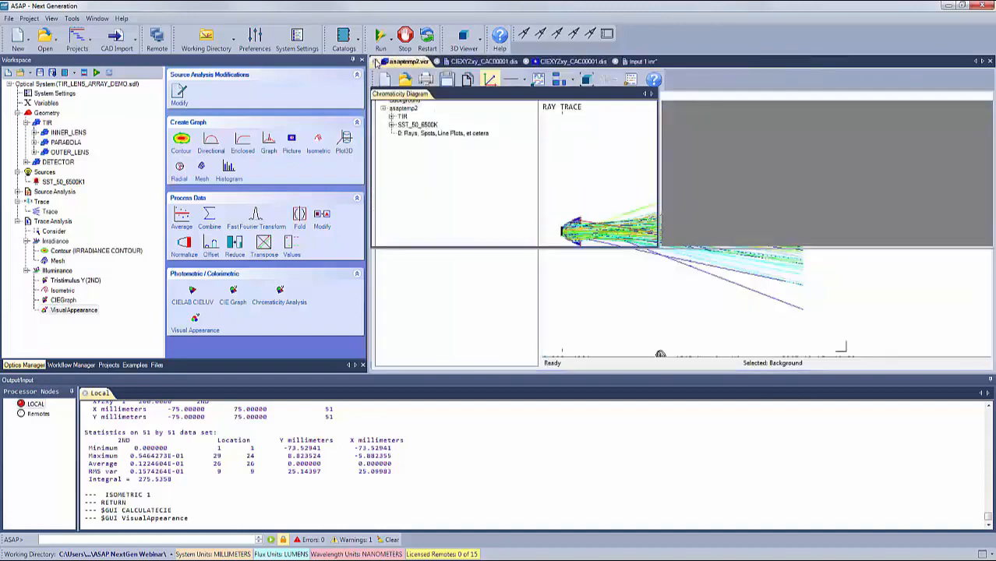
{"action": "left_click", "coordinate": [375, 62]}
{"action": "left_click", "coordinate": [375, 62]}
{"action": "left_click", "coordinate": [375, 62]}
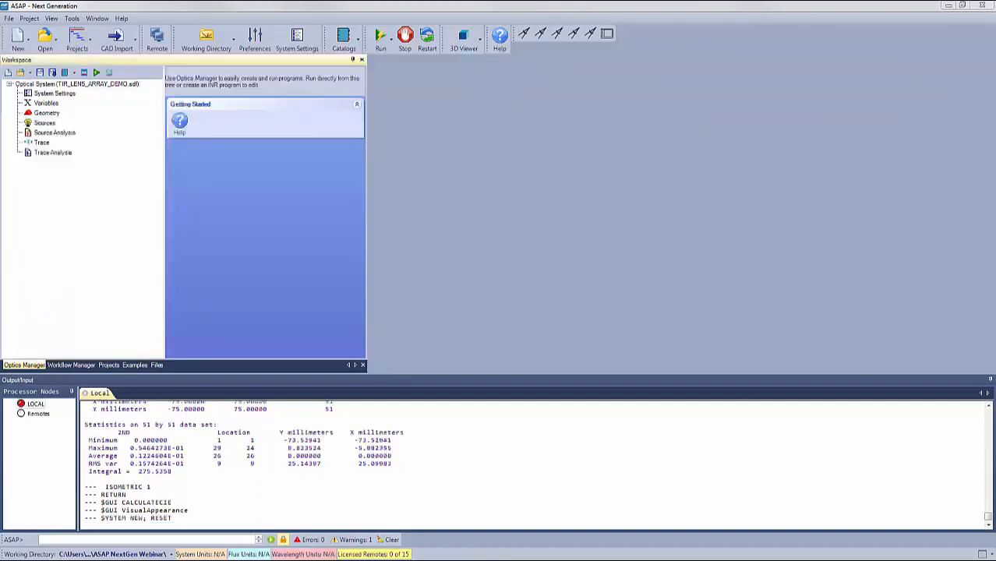
{"action": "left_click", "coordinate": [426, 35]}
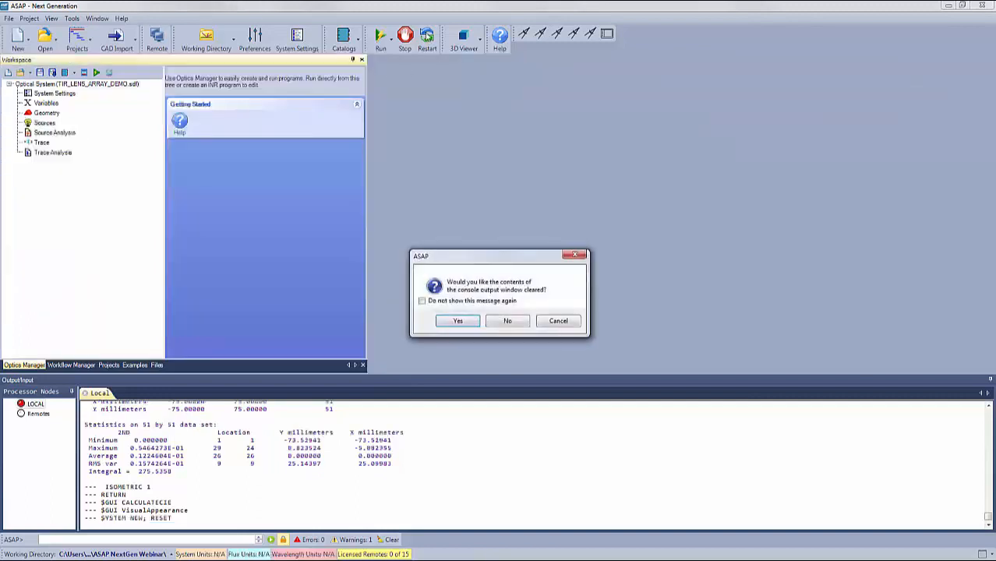
{"action": "left_click", "coordinate": [460, 322]}
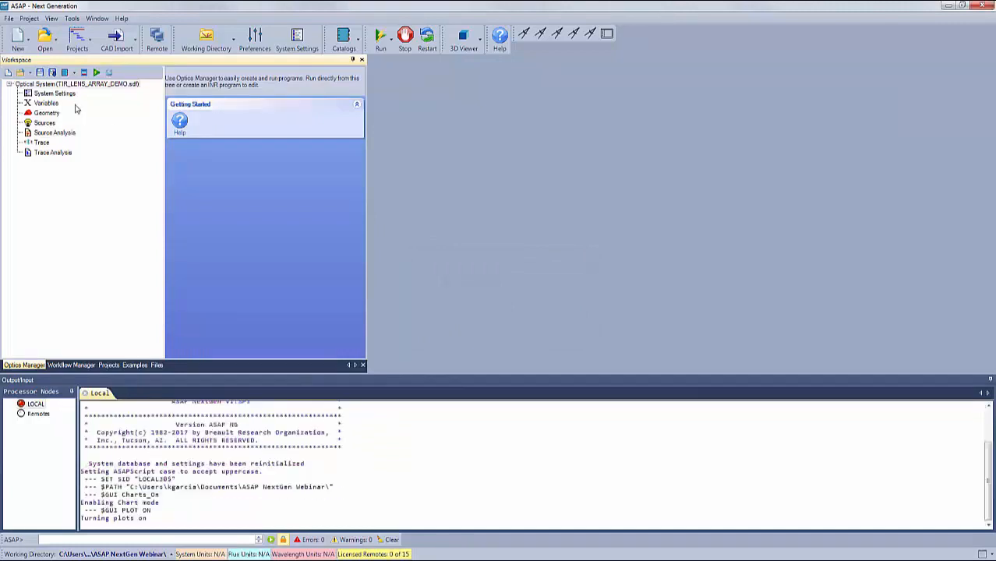
{"action": "left_click", "coordinate": [42, 114]}
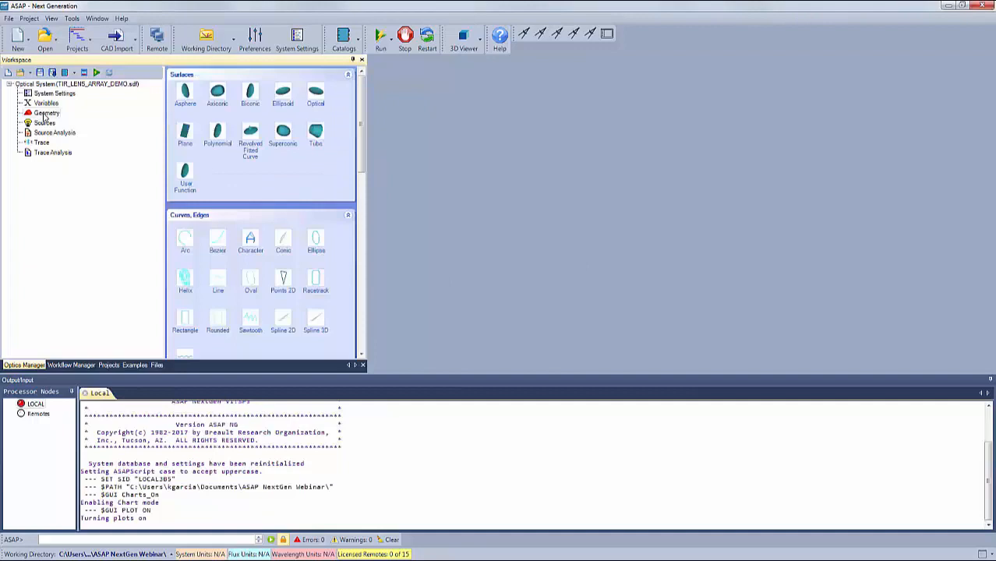
{"action": "right_click", "coordinate": [45, 117]}
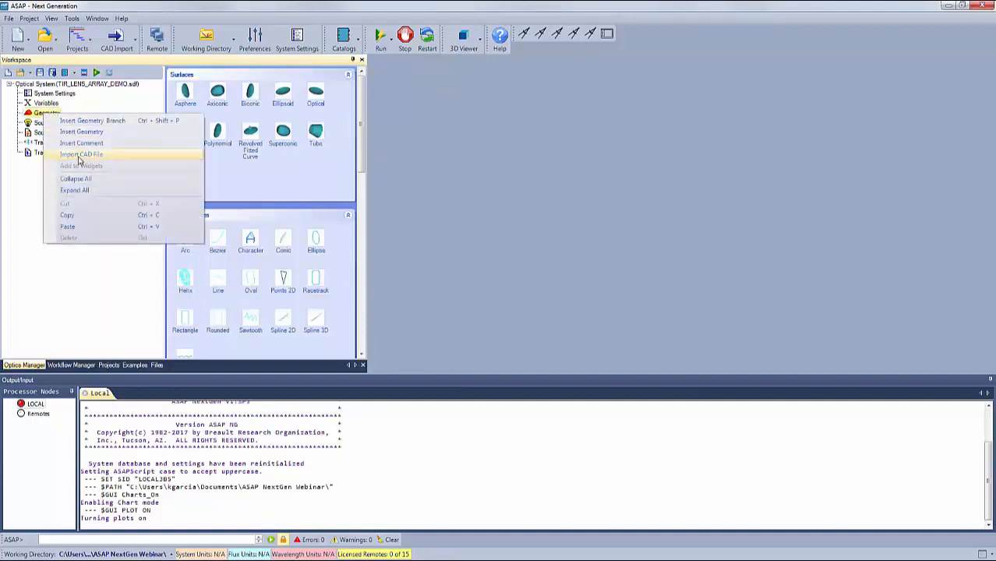
{"action": "left_click", "coordinate": [32, 262]}
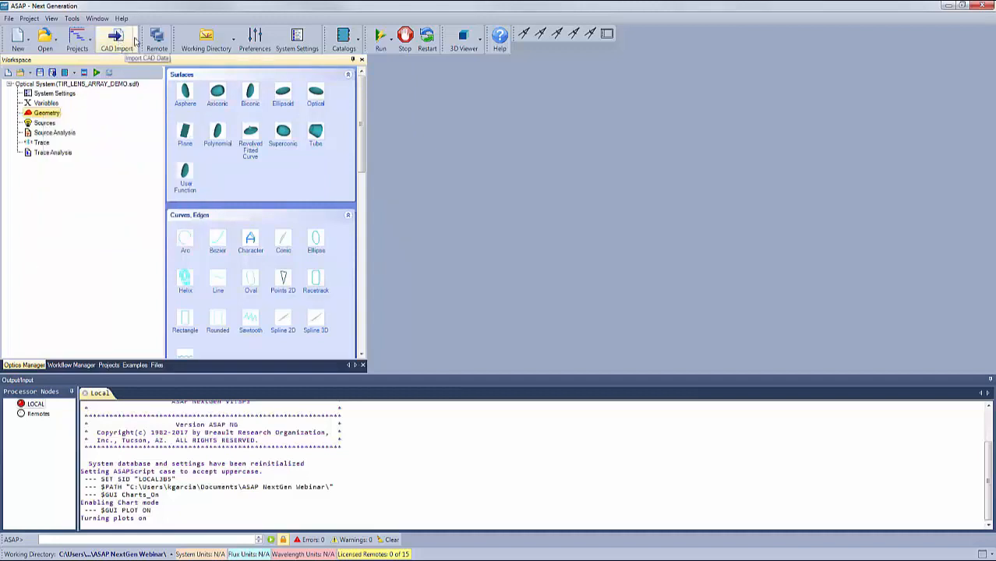
{"action": "left_click", "coordinate": [136, 41]}
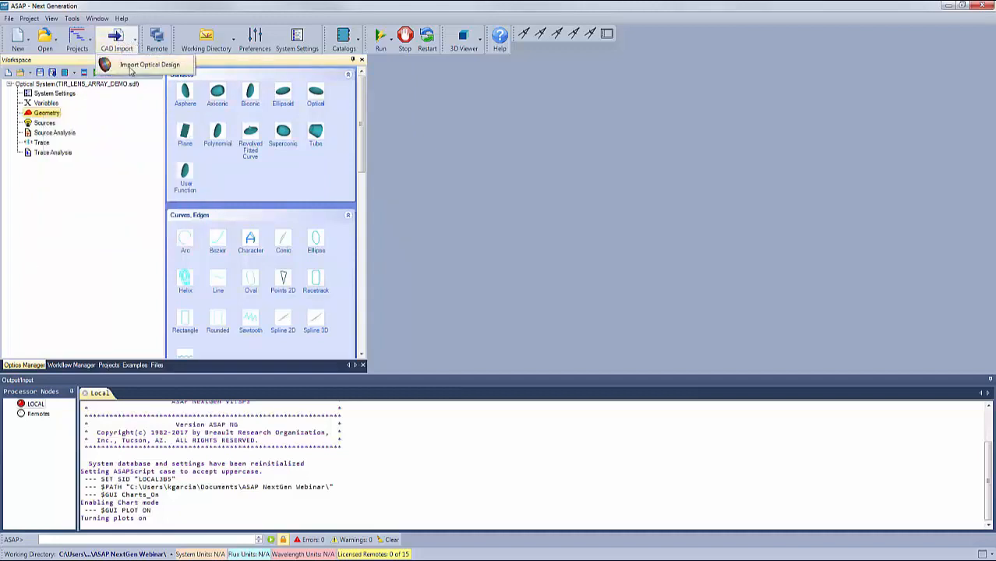
{"action": "left_click", "coordinate": [135, 3]}
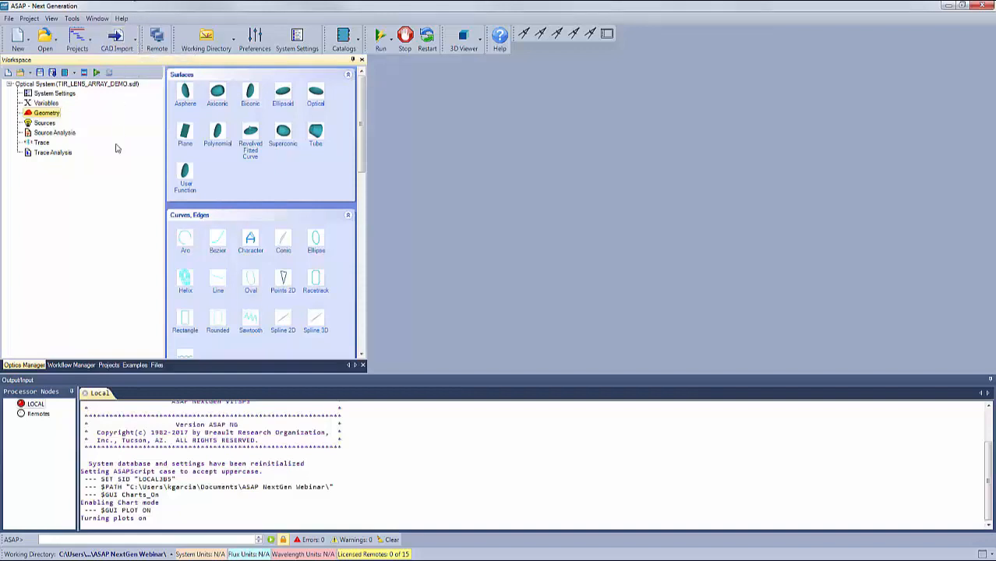
Step: Import the IGES file Reflect.igs into the system geometry, accepting the preset CAD import preferences
{"action": "right_click", "coordinate": [47, 117]}
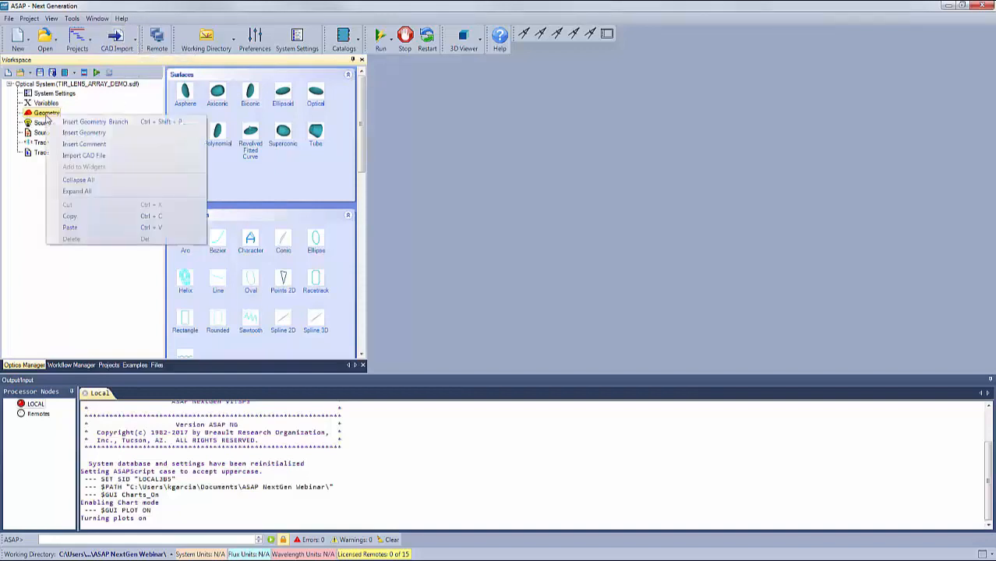
{"action": "left_click", "coordinate": [87, 156]}
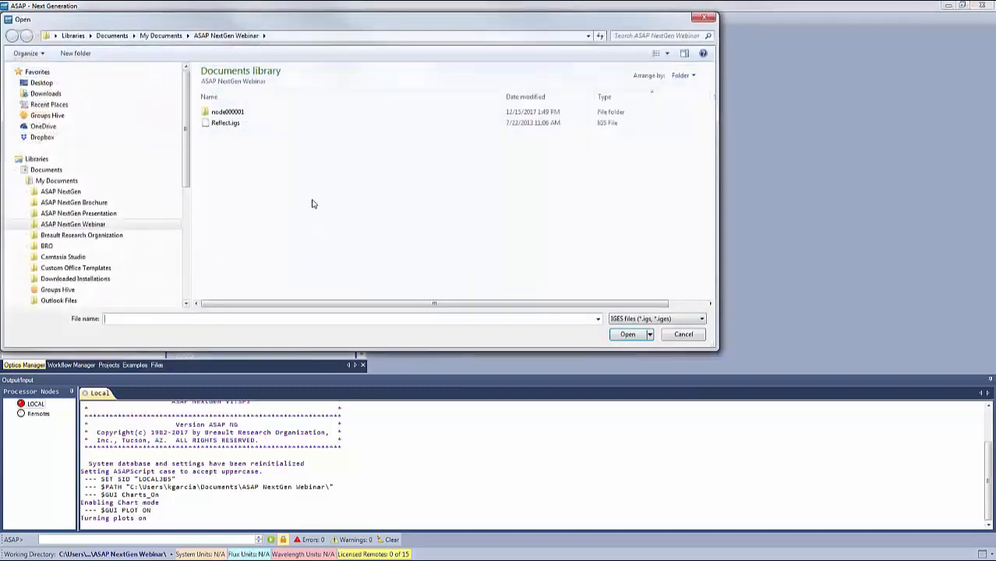
{"action": "left_click", "coordinate": [229, 125]}
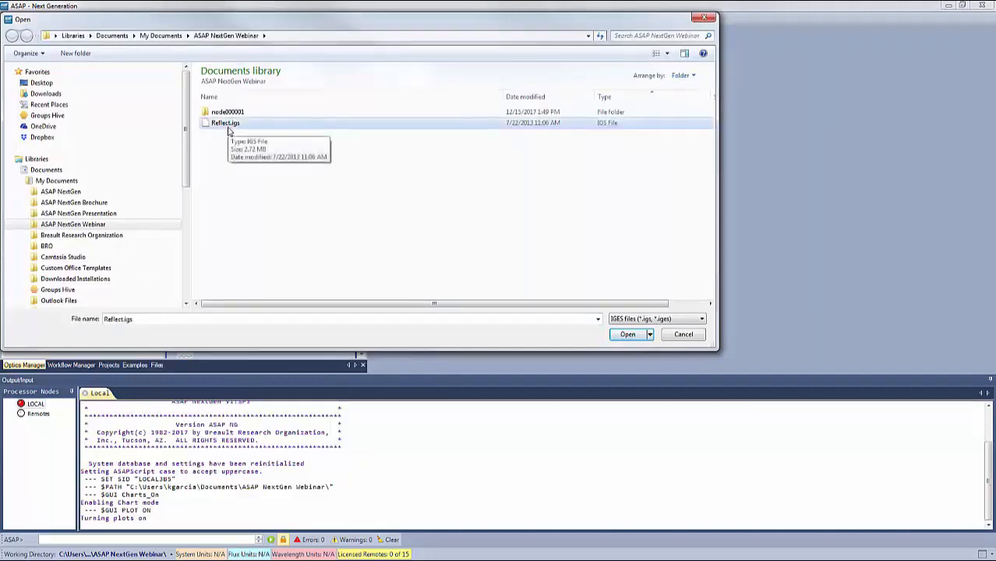
{"action": "left_click", "coordinate": [629, 336]}
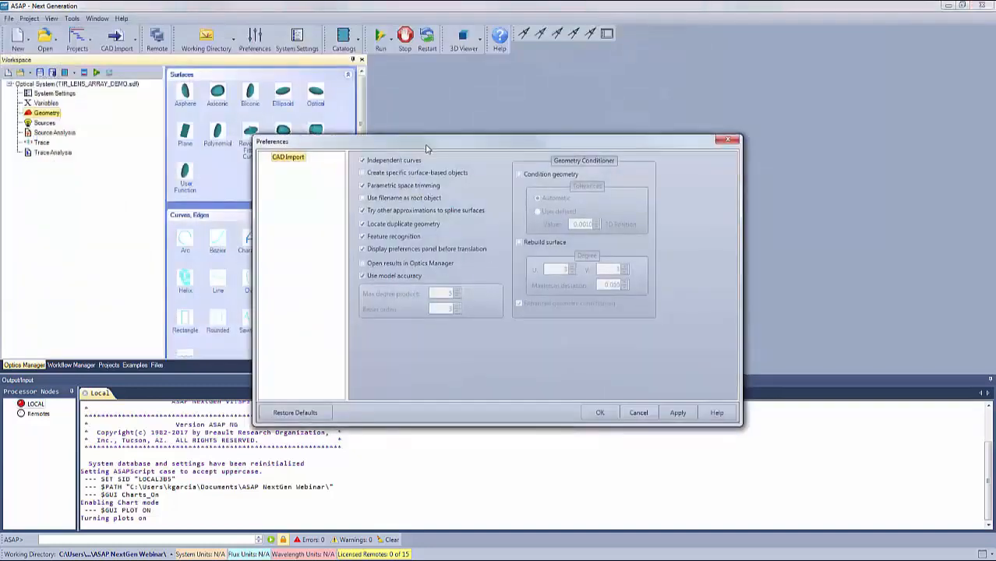
{"action": "left_click_drag", "start_coordinate": [428, 145], "coordinate": [417, 118]}
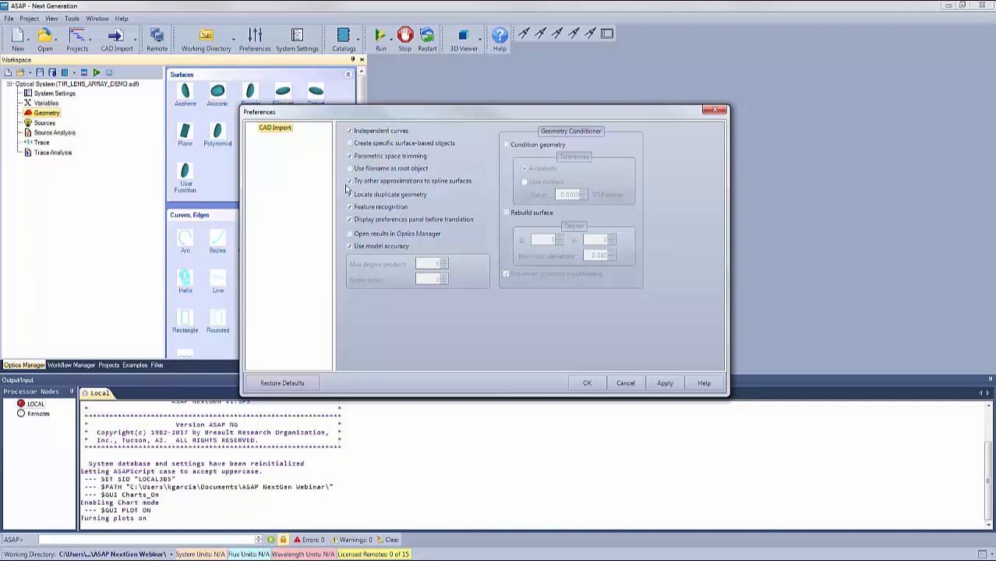
{"action": "left_click", "coordinate": [457, 157]}
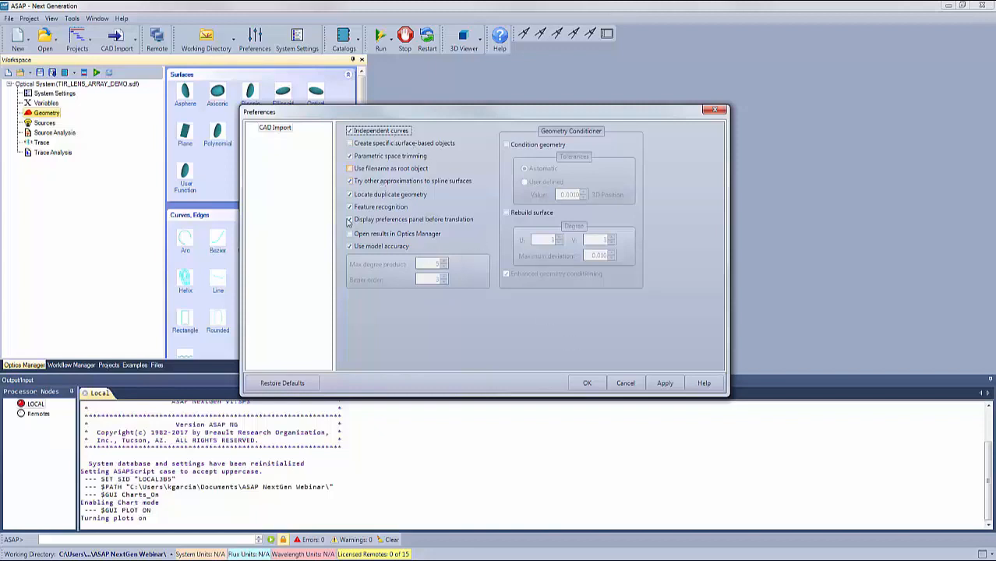
{"action": "left_click", "coordinate": [587, 383]}
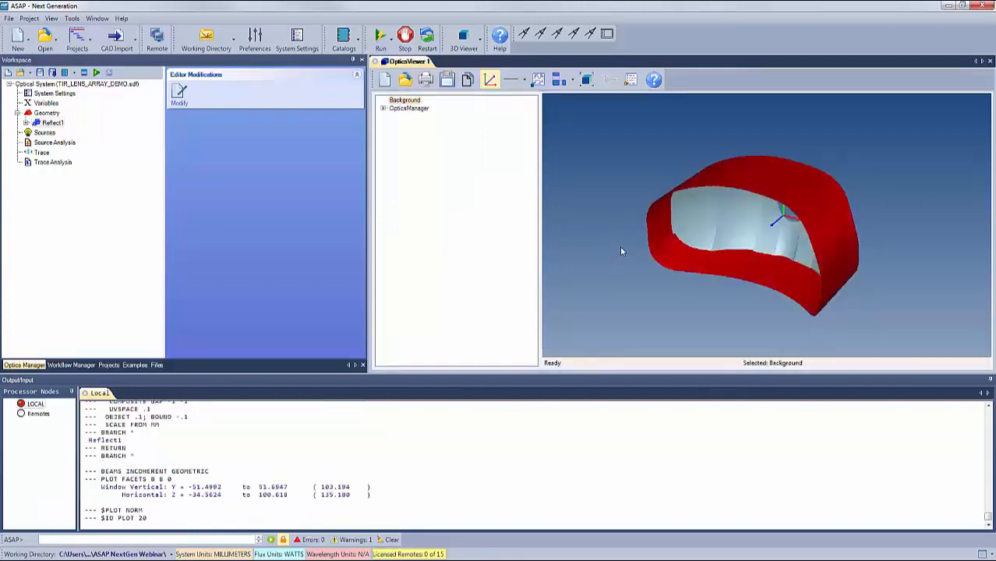
Step: Rotate the imported reflector to face its interior, select a square facet beside the central hole and inspect the Reflect1 geometry tree
{"action": "left_click_drag", "start_coordinate": [620, 248], "coordinate": [699, 240]}
{"action": "left_click", "coordinate": [720, 205]}
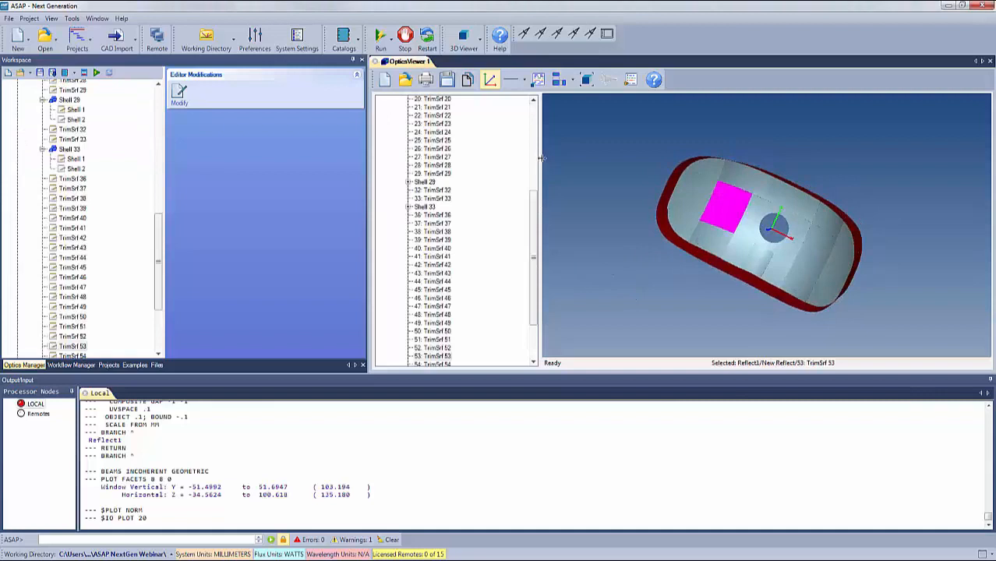
{"action": "left_click_drag", "start_coordinate": [539, 158], "coordinate": [489, 160]}
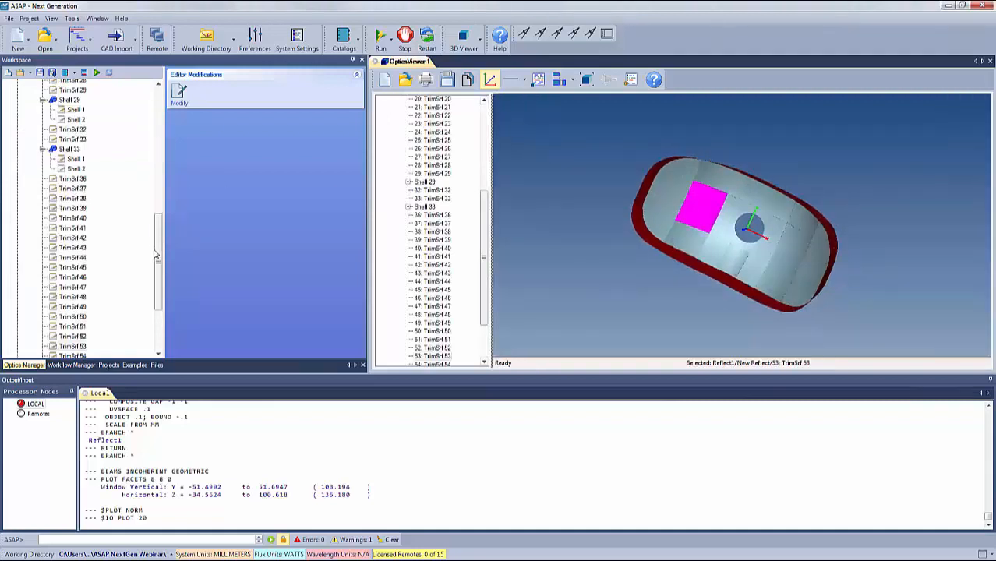
{"action": "left_click_drag", "start_coordinate": [159, 255], "coordinate": [156, 125]}
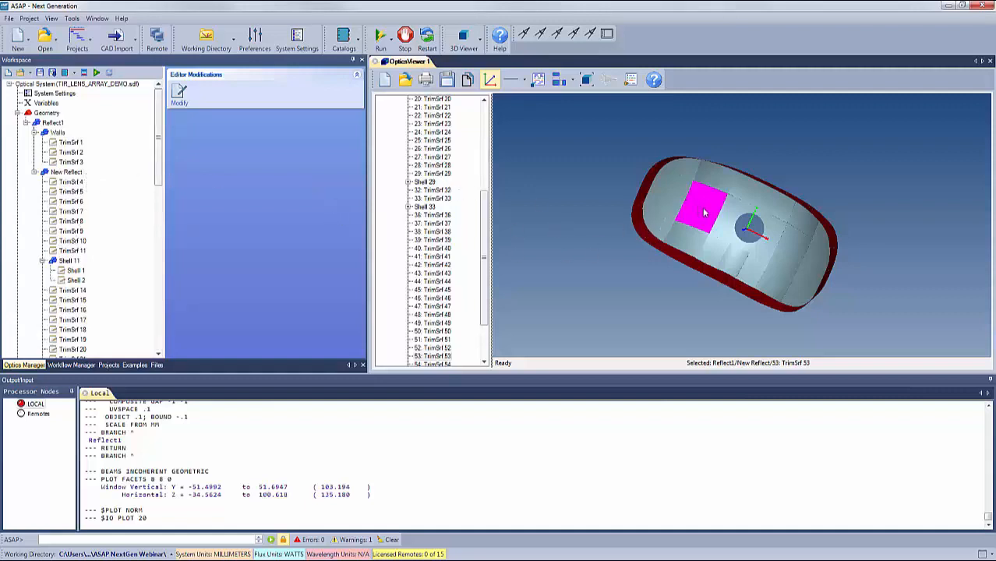
{"action": "mouse_move", "coordinate": [157, 156]}
{"action": "left_mouse_down"}
{"action": "mouse_move", "coordinate": [160, 293]}
{"action": "mouse_move", "coordinate": [170, 146]}
{"action": "left_mouse_up"}
Step: Assign the ideal Perfectly Reflecting coating to the New Reflect group of the imported reflector
{"action": "left_click", "coordinate": [66, 173]}
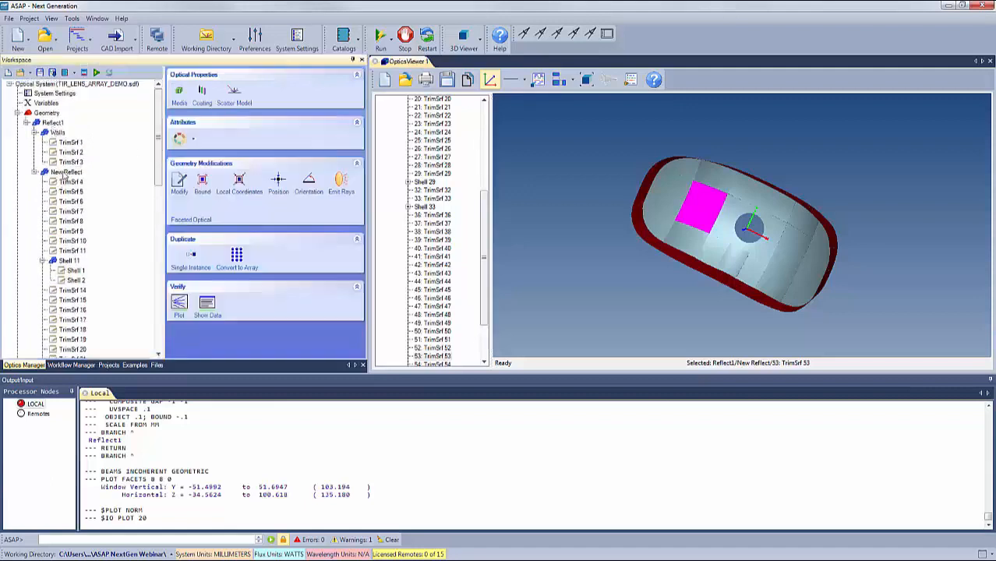
{"action": "left_click", "coordinate": [203, 97]}
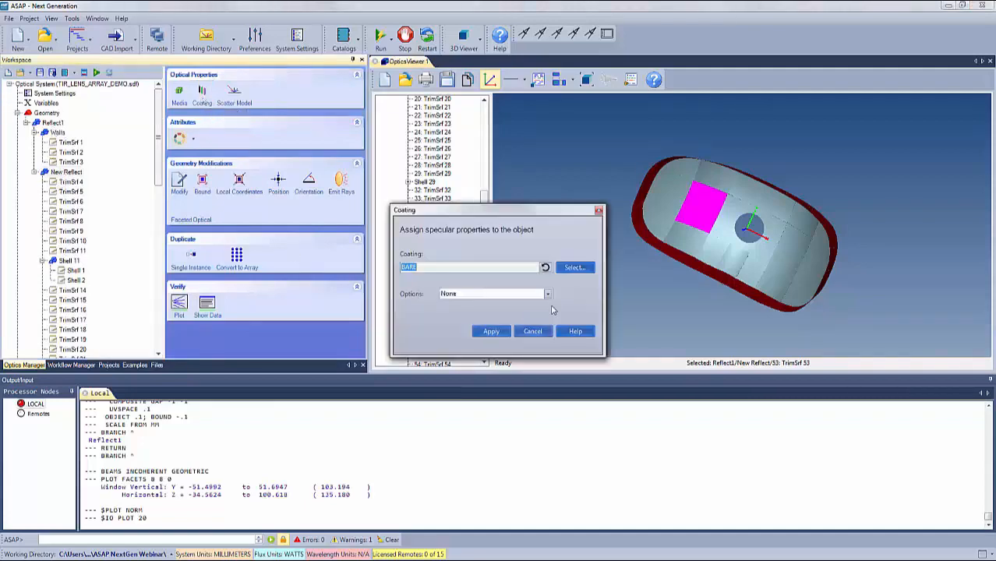
{"action": "left_click", "coordinate": [575, 268]}
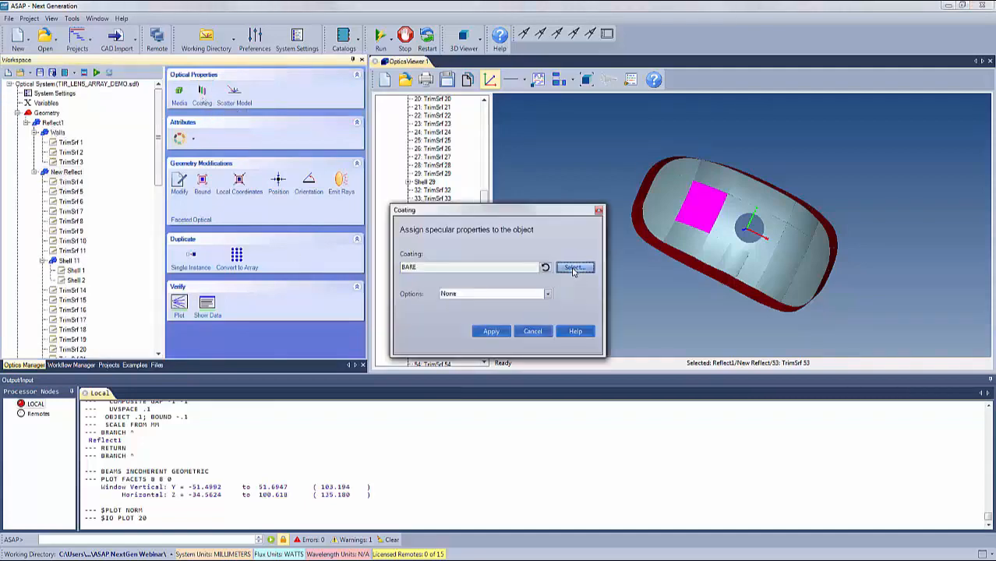
{"action": "left_click", "coordinate": [228, 215]}
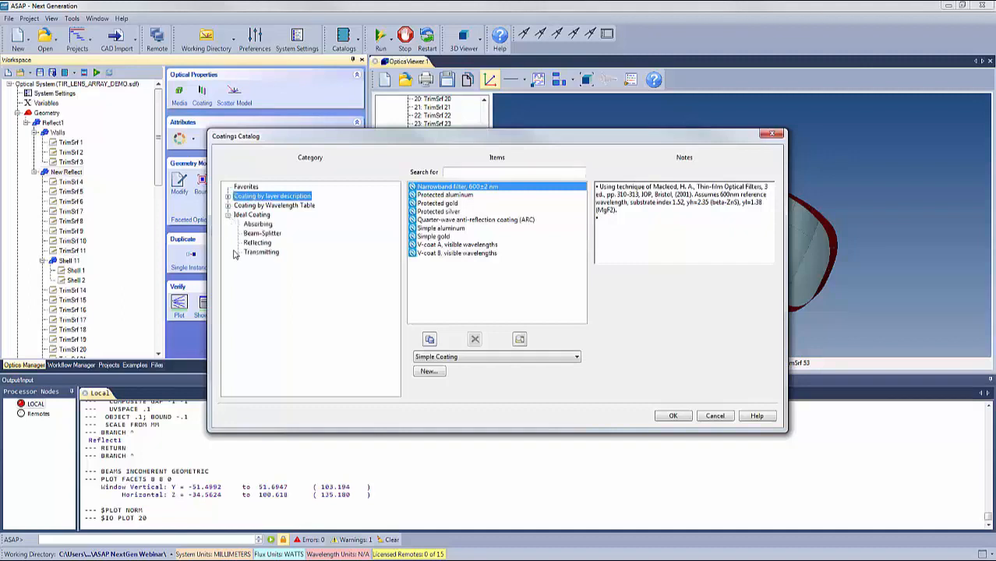
{"action": "left_click", "coordinate": [257, 243]}
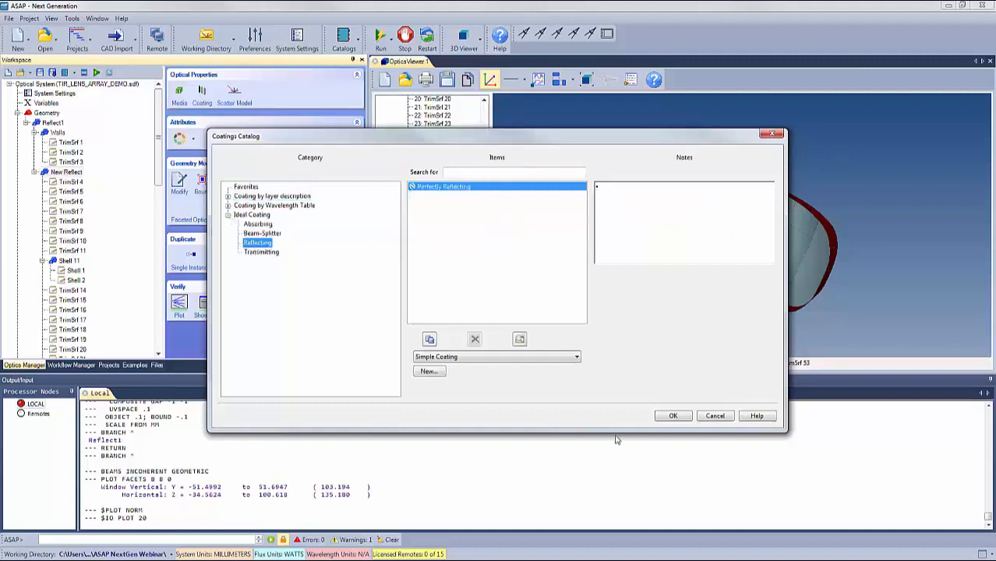
{"action": "left_click", "coordinate": [672, 416]}
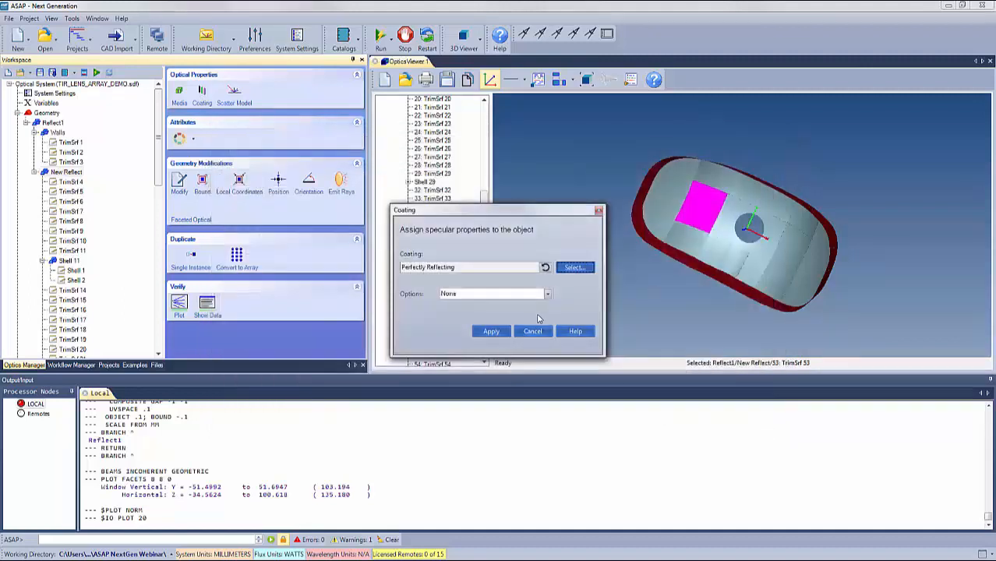
{"action": "left_click", "coordinate": [491, 332]}
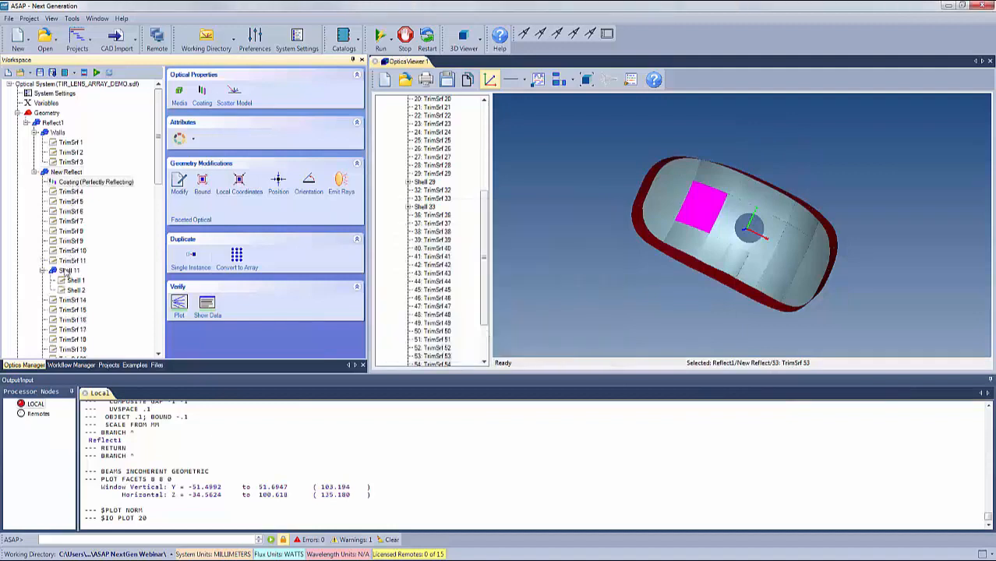
Step: Inspect the Shell 33 entries of New Reflect, and generate the whole system's script to review its system settings and coating definition
{"action": "left_click_drag", "start_coordinate": [160, 149], "coordinate": [164, 290]}
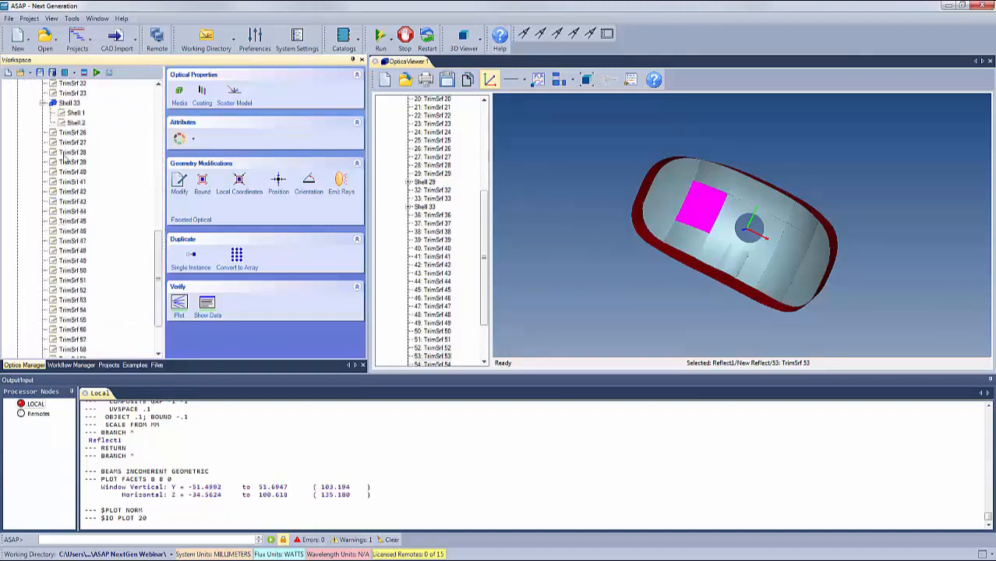
{"action": "left_click", "coordinate": [74, 123]}
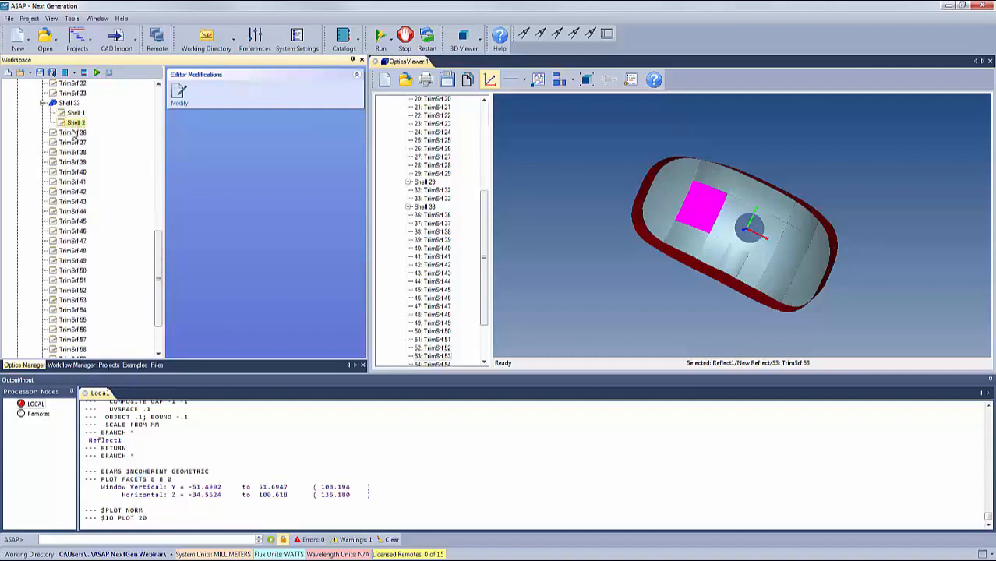
{"action": "left_click", "coordinate": [74, 113]}
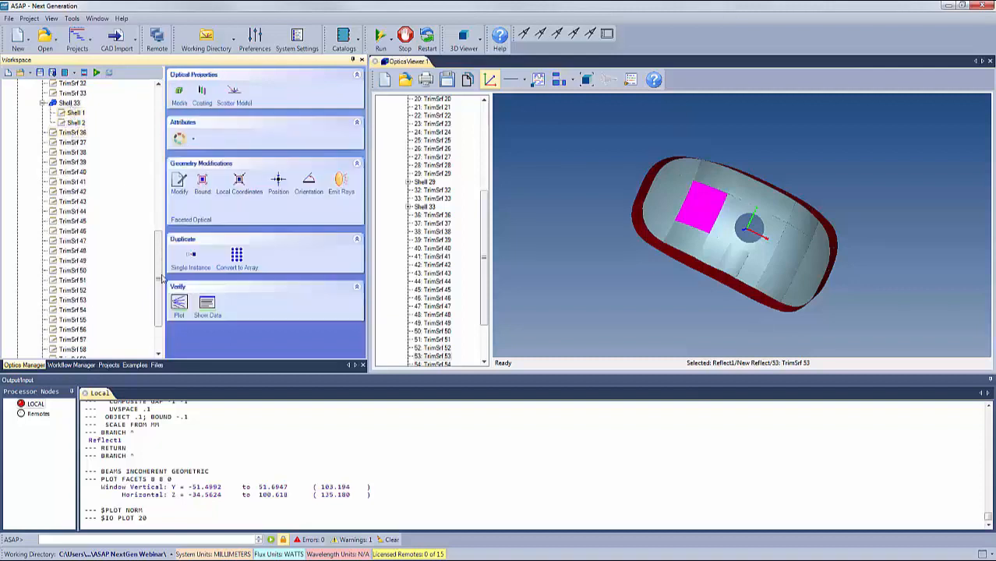
{"action": "left_click_drag", "start_coordinate": [162, 279], "coordinate": [156, 119]}
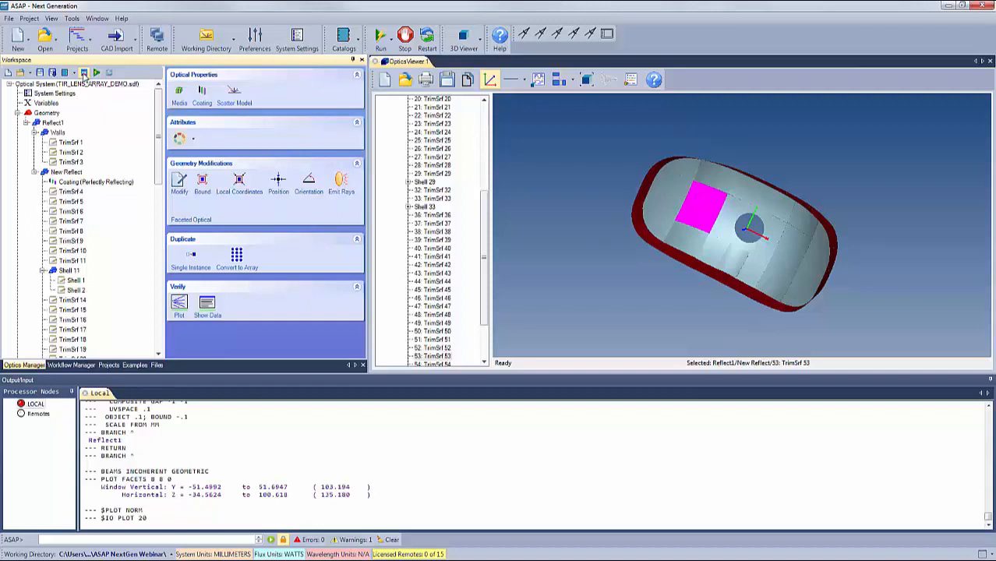
{"action": "left_click", "coordinate": [84, 74]}
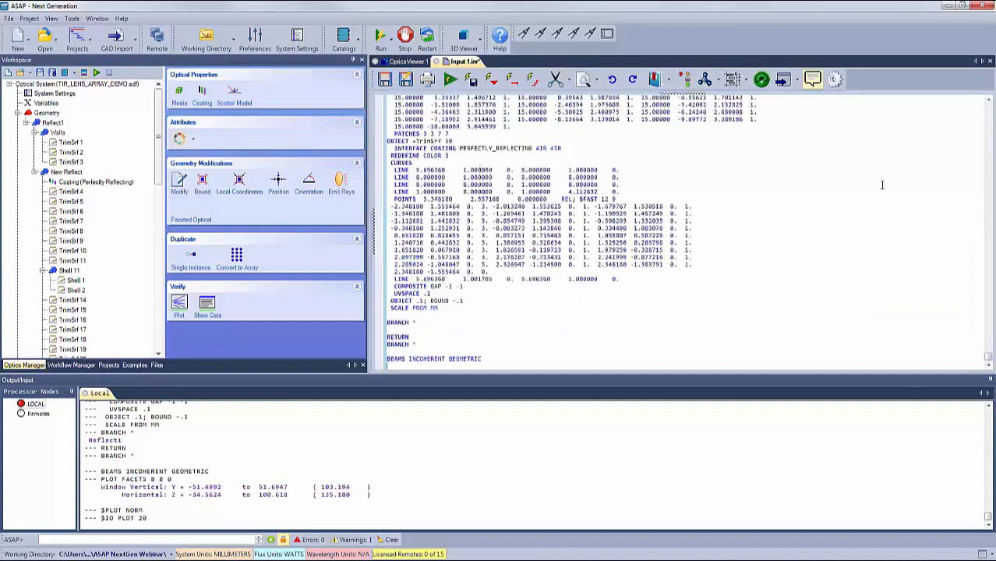
{"action": "left_click_drag", "start_coordinate": [989, 363], "coordinate": [989, 104]}
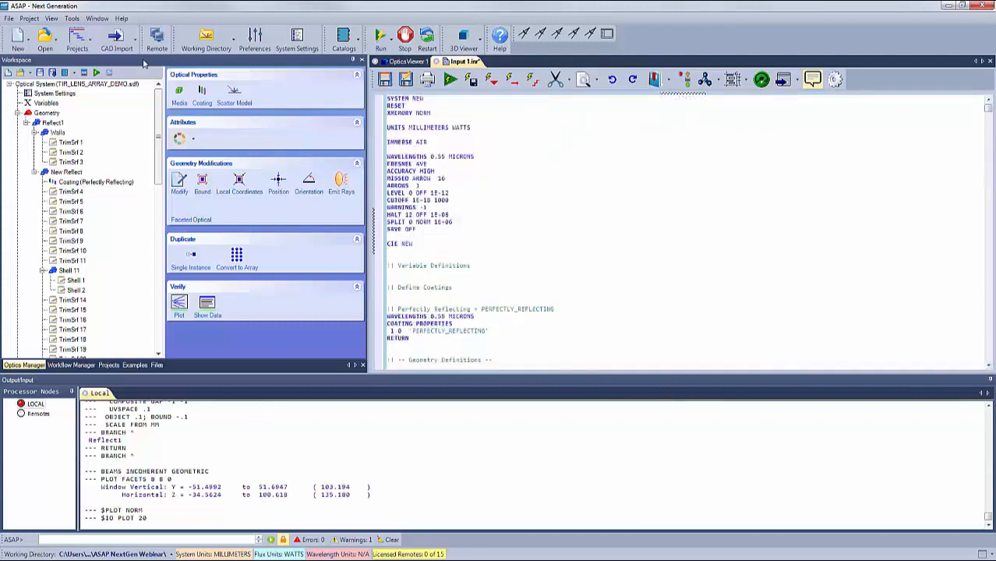
Step: Import the IGES file Reflect.igs as a script, accepting the preset CAD import preferences, and view the start of the script
{"action": "left_click", "coordinate": [117, 40]}
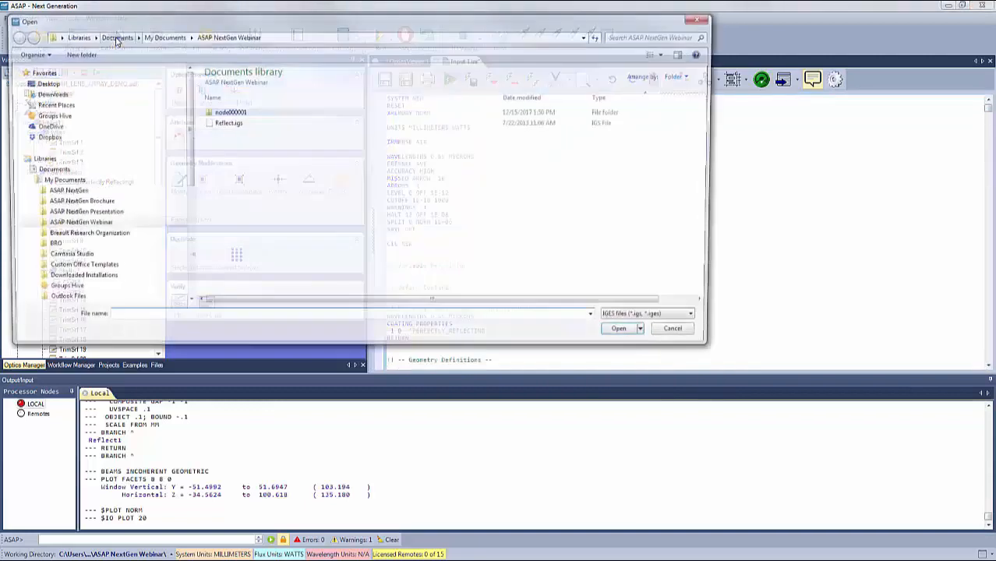
{"action": "left_click", "coordinate": [227, 124]}
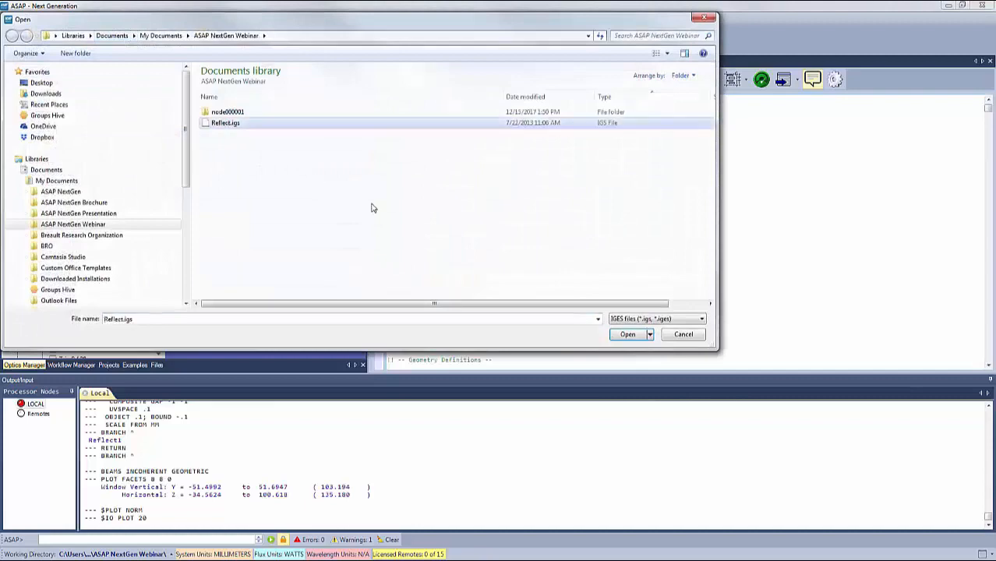
{"action": "left_click", "coordinate": [626, 333]}
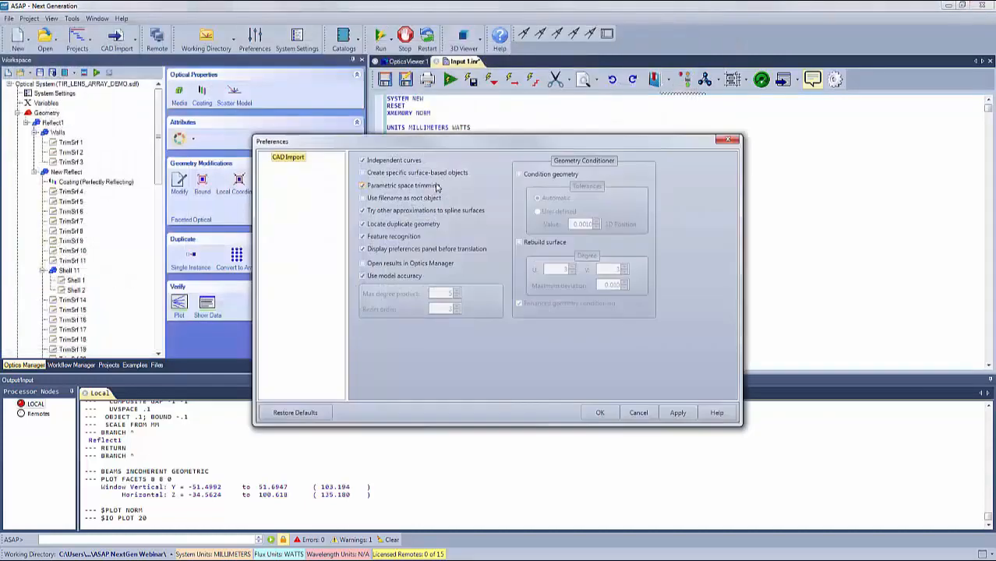
{"action": "left_click", "coordinate": [599, 412]}
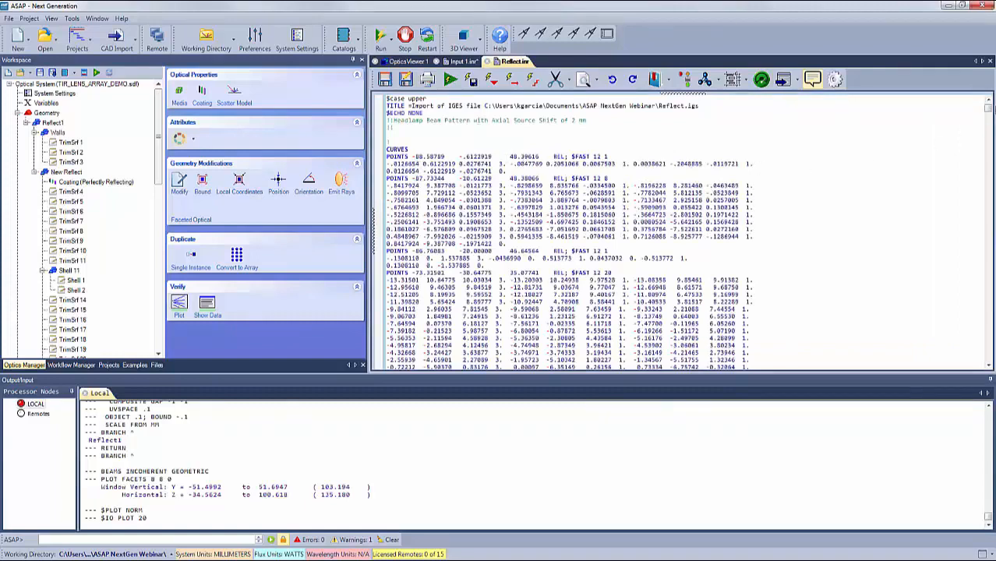
{"action": "mouse_move", "coordinate": [988, 109]}
{"action": "left_mouse_down"}
{"action": "mouse_move", "coordinate": [990, 169]}
{"action": "mouse_move", "coordinate": [991, 106]}
{"action": "left_mouse_up"}
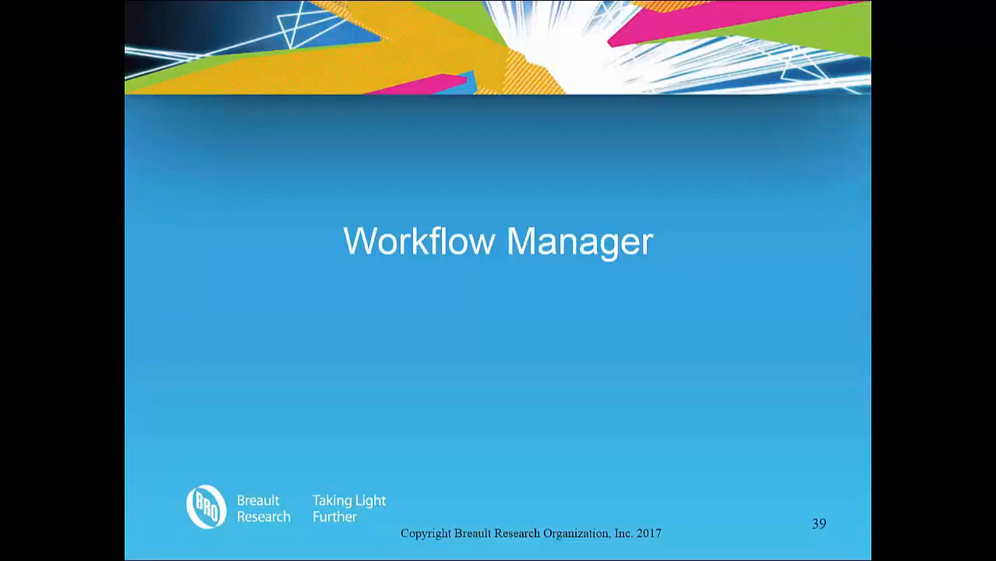
{"action": "key", "text": "Right"}
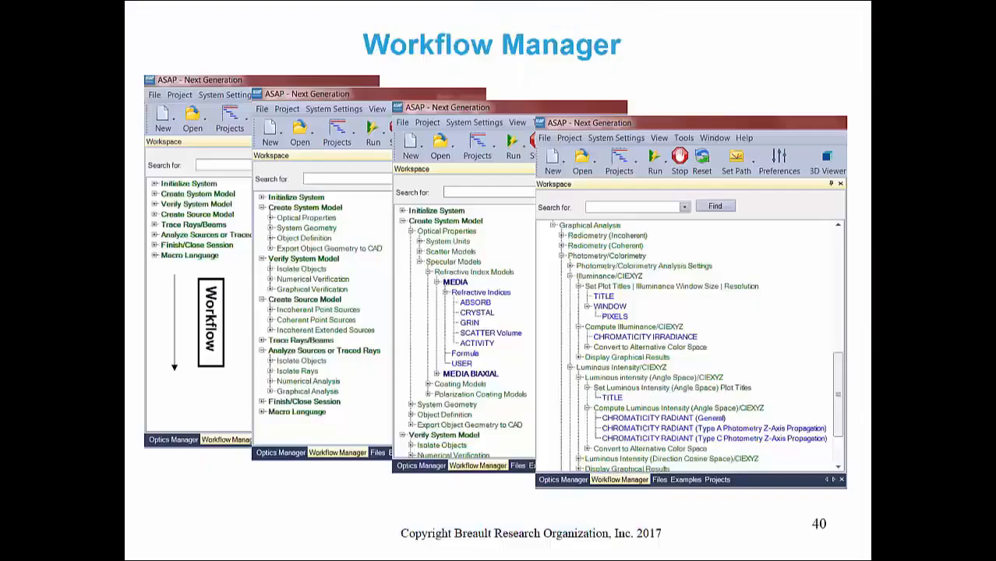
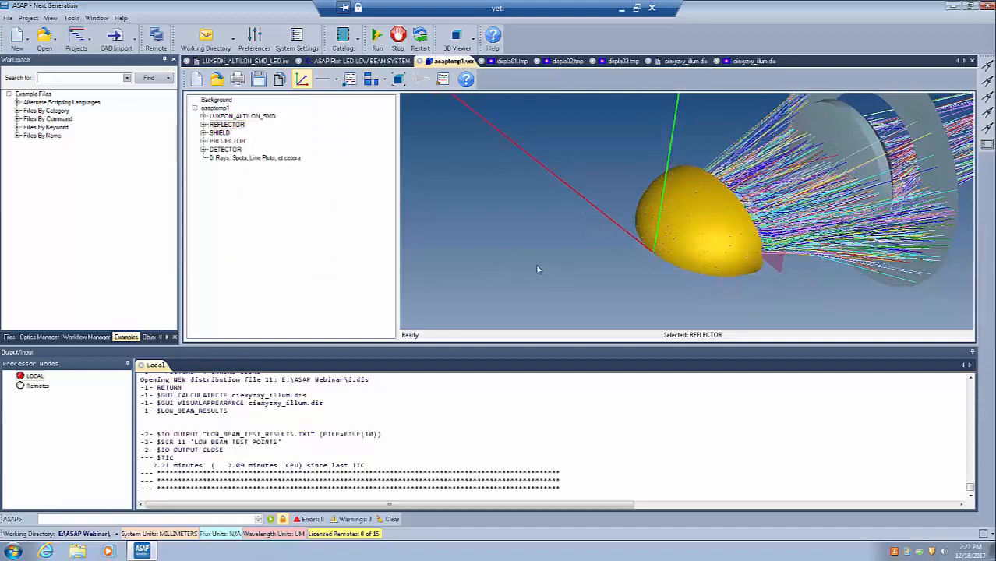
Step: Make the whole asaptemp1 low-beam model transparent so the rays inside the reflector show through
{"action": "left_click_drag", "start_coordinate": [536, 267], "coordinate": [515, 236]}
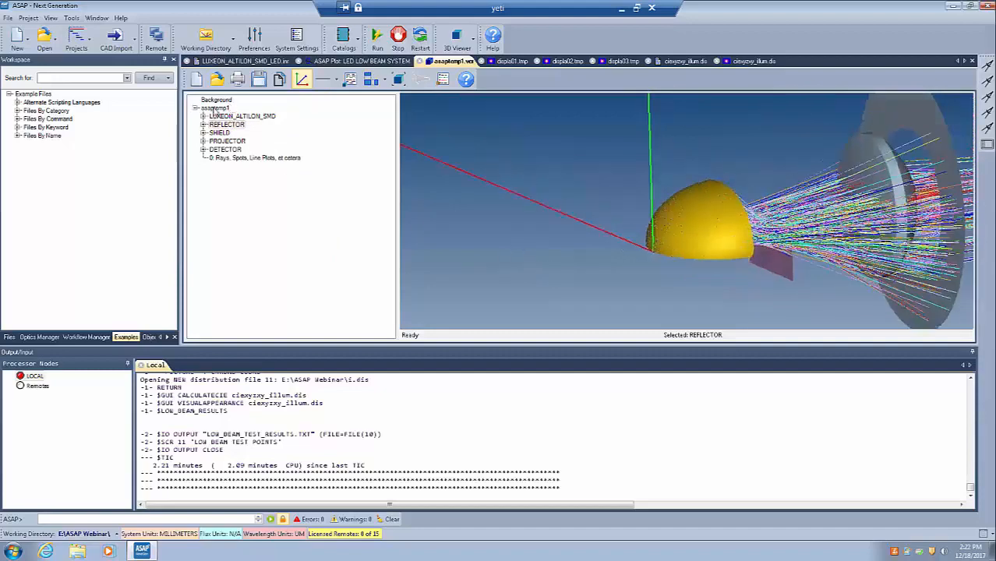
{"action": "left_click", "coordinate": [214, 109]}
{"action": "right_click", "coordinate": [214, 109]}
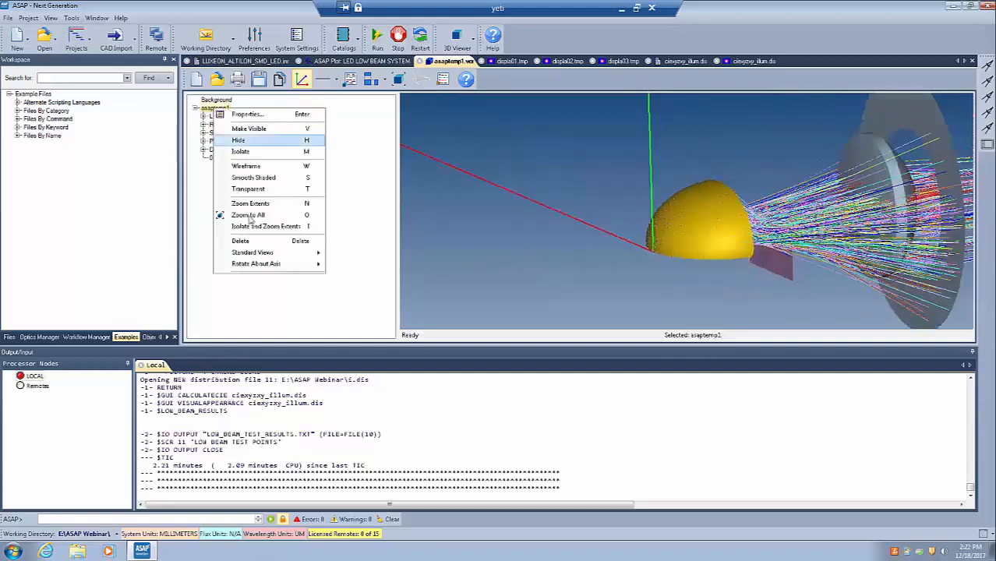
{"action": "left_click", "coordinate": [250, 189]}
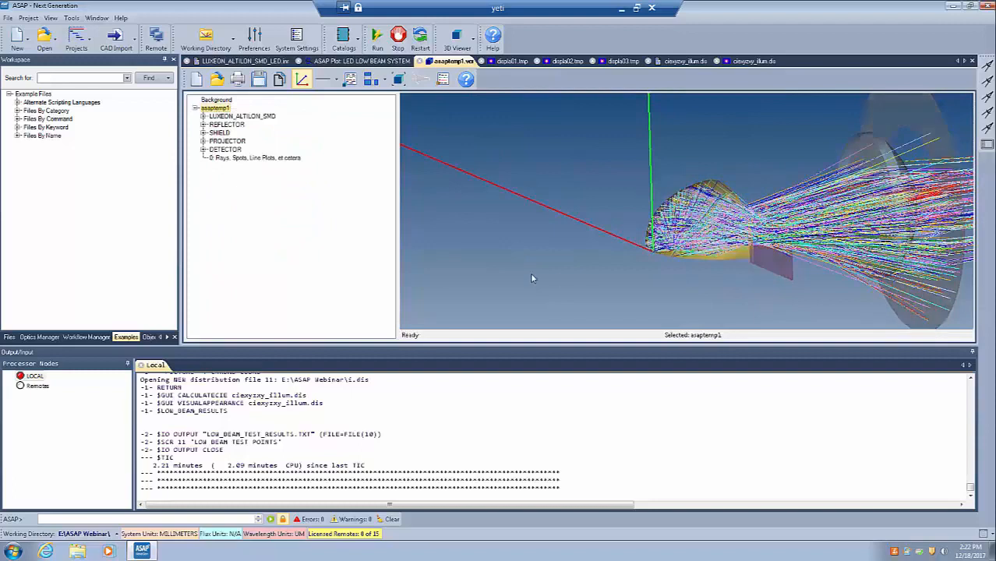
Step: Hide the rays, spots and line plots entry in the asaptemp1 model
{"action": "left_click", "coordinate": [251, 158]}
{"action": "right_click", "coordinate": [251, 158]}
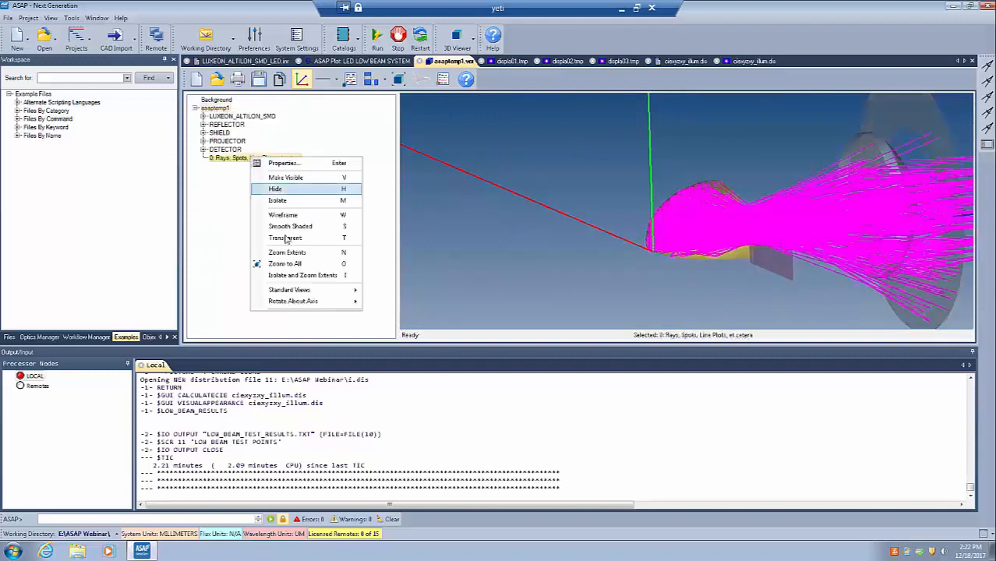
{"action": "left_click", "coordinate": [279, 191]}
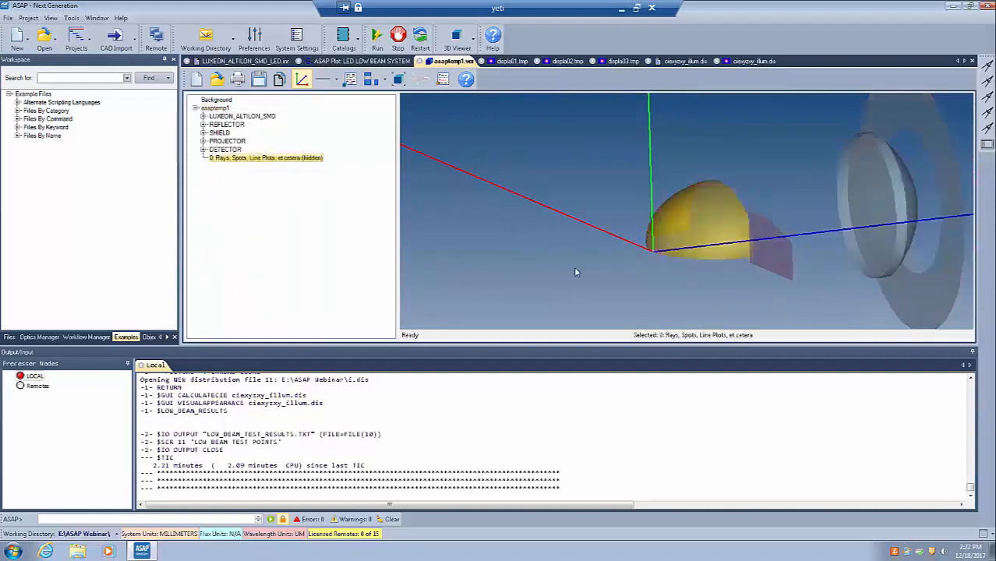
Step: Examine the LED source inside the transparent reflector up close, including one of its pads, and view the reflector, shield and projector lens
{"action": "left_click_drag", "start_coordinate": [575, 272], "coordinate": [678, 238]}
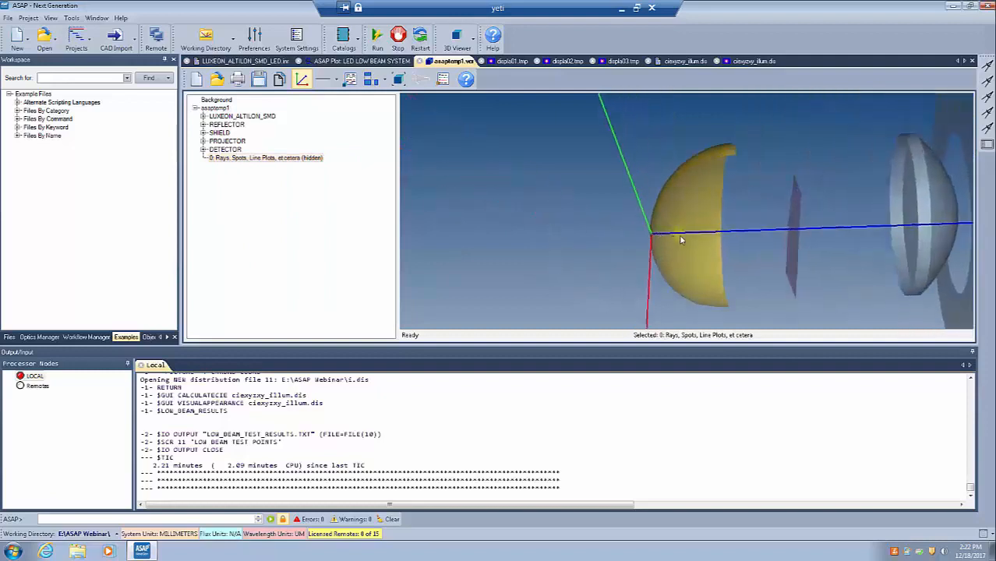
{"action": "double_click", "coordinate": [681, 240]}
{"action": "double_click", "coordinate": [643, 230]}
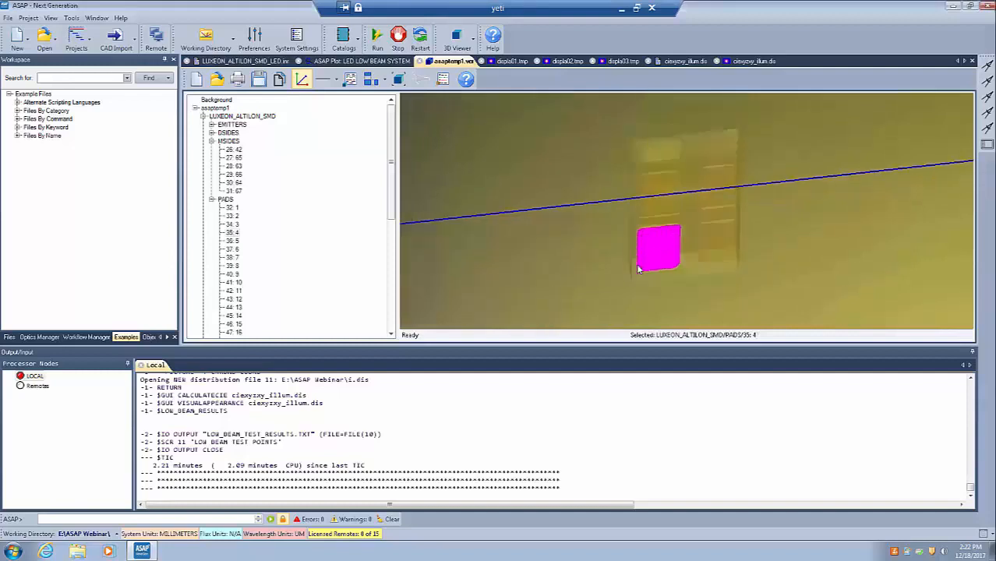
{"action": "left_click_drag", "start_coordinate": [630, 242], "coordinate": [639, 264]}
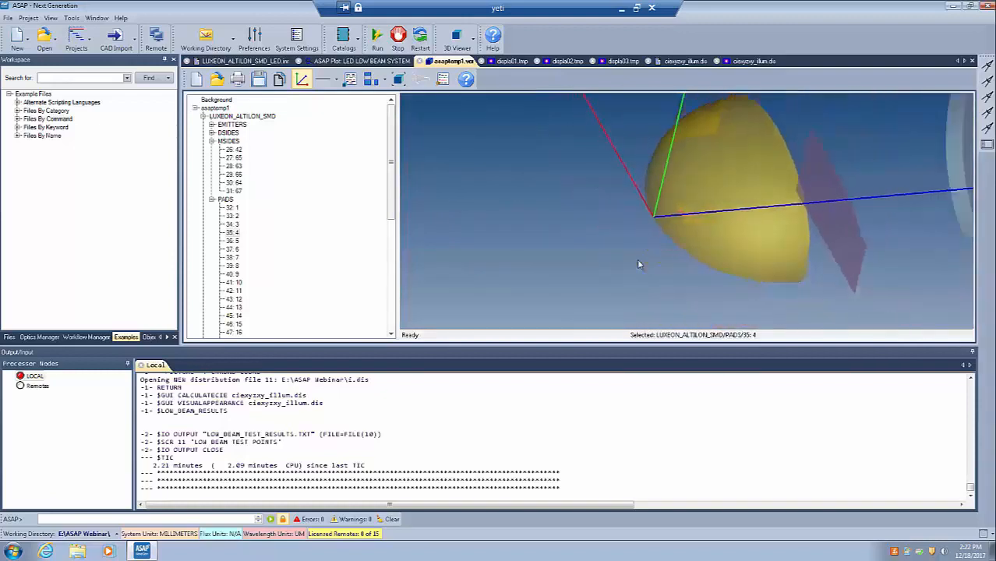
{"action": "left_click", "coordinate": [664, 247]}
{"action": "left_click_drag", "start_coordinate": [664, 247], "coordinate": [760, 237]}
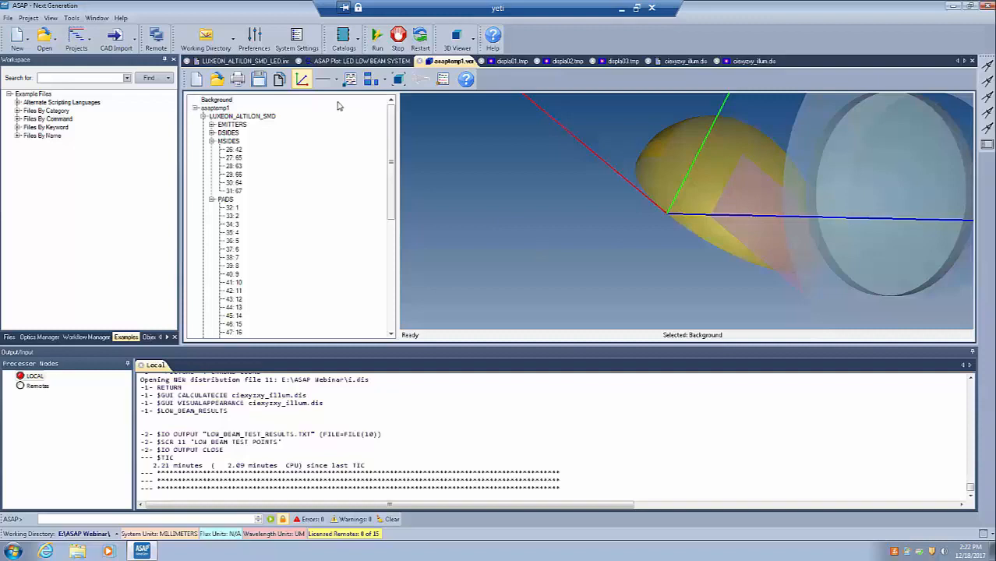
Step: Collapse the LUXEON_ALTILON_SMD branch of the asaptemp1 tree and view the whole low-beam system from farther away
{"action": "left_click", "coordinate": [196, 108]}
{"action": "left_click", "coordinate": [197, 109]}
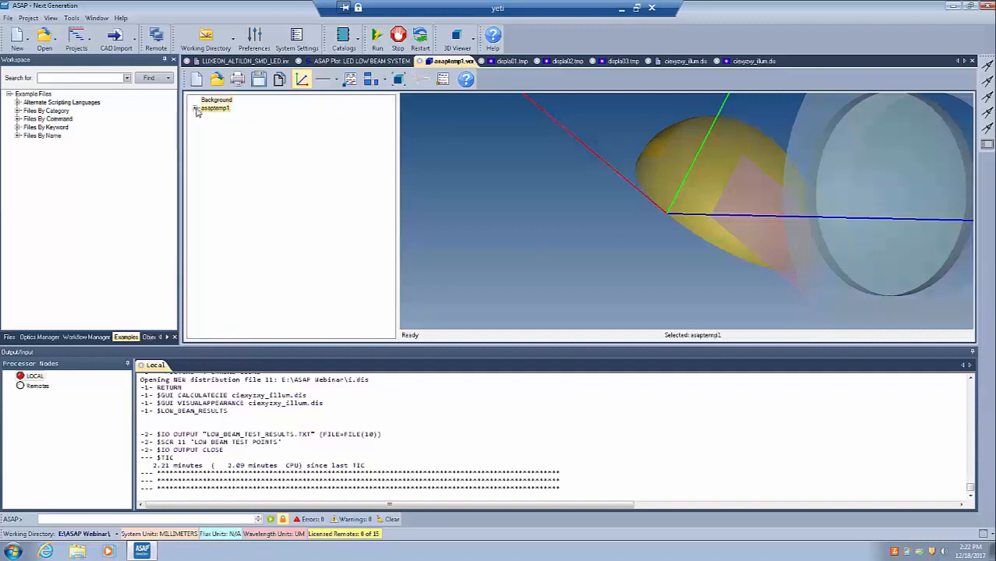
{"action": "left_click", "coordinate": [197, 108]}
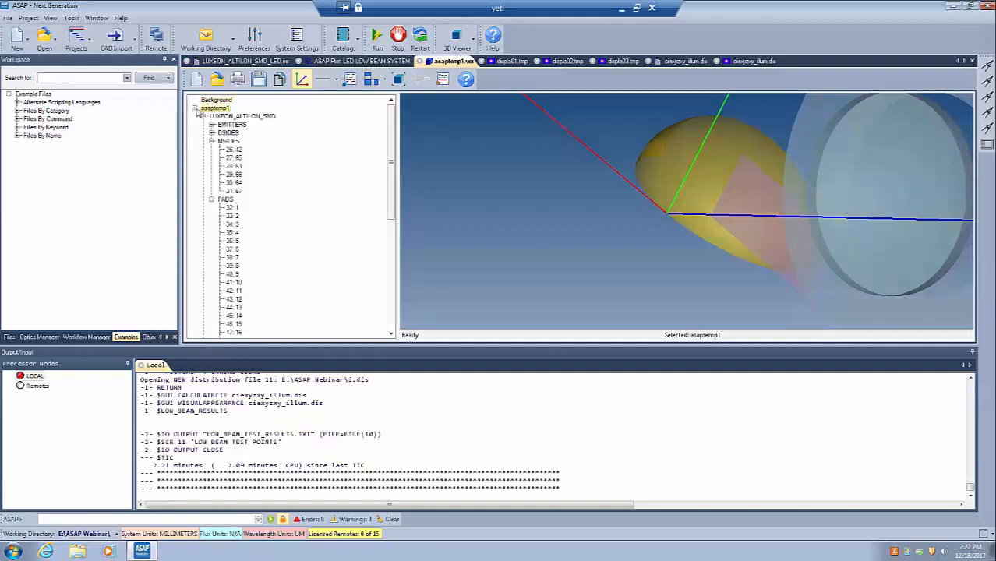
{"action": "left_click", "coordinate": [242, 118]}
{"action": "double_click", "coordinate": [241, 118]}
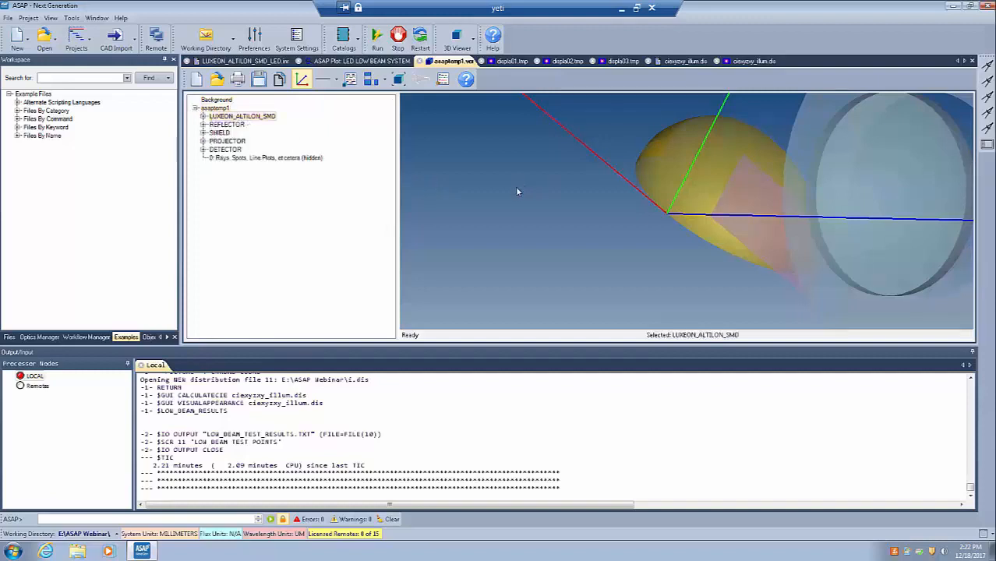
{"action": "double_click", "coordinate": [516, 187]}
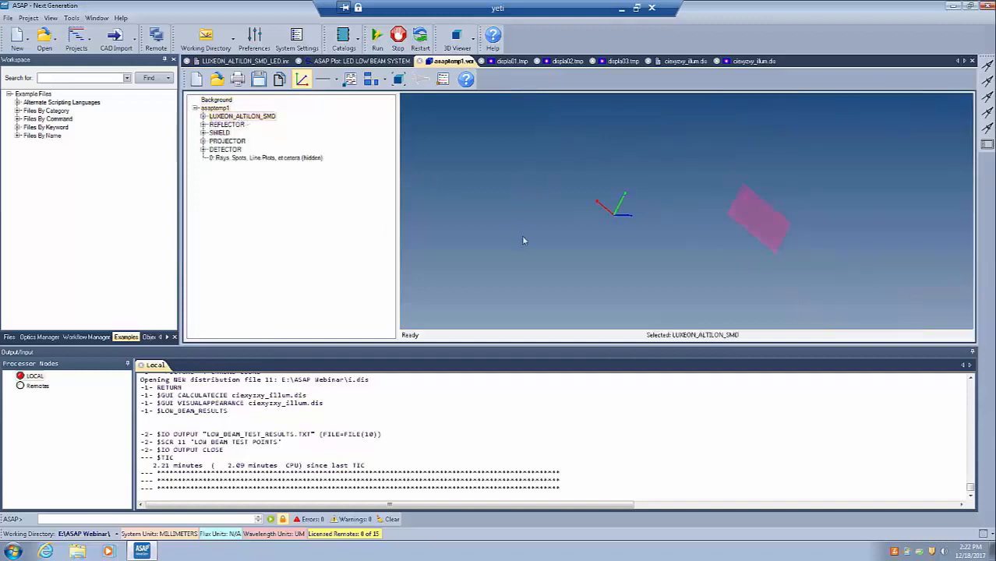
Step: Make the rays, spots and line plots entry visible again and view the ray fan reaching the distant detector
{"action": "left_click", "coordinate": [252, 158]}
{"action": "right_click", "coordinate": [251, 158]}
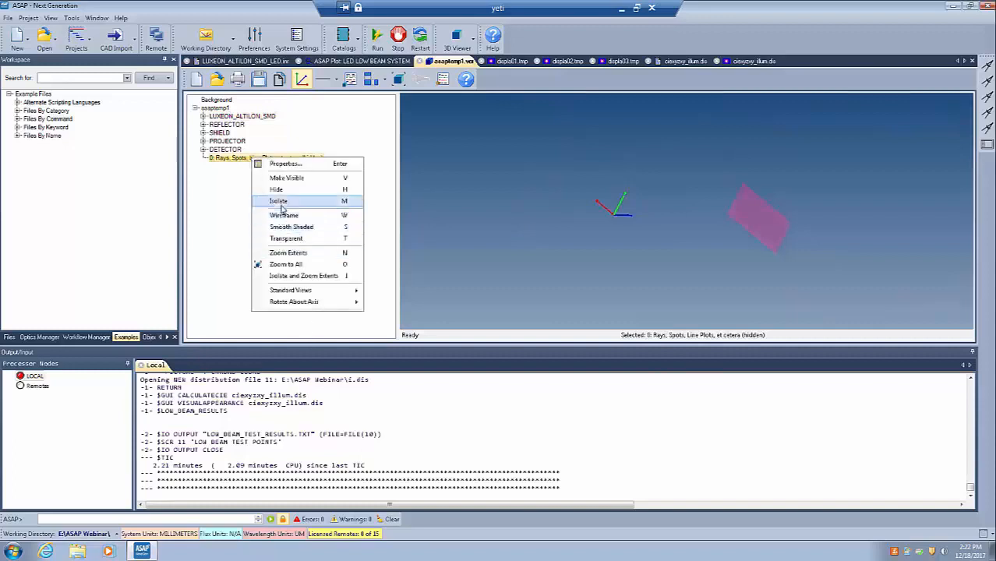
{"action": "left_click", "coordinate": [281, 177]}
{"action": "left_click_drag", "start_coordinate": [513, 225], "coordinate": [726, 222]}
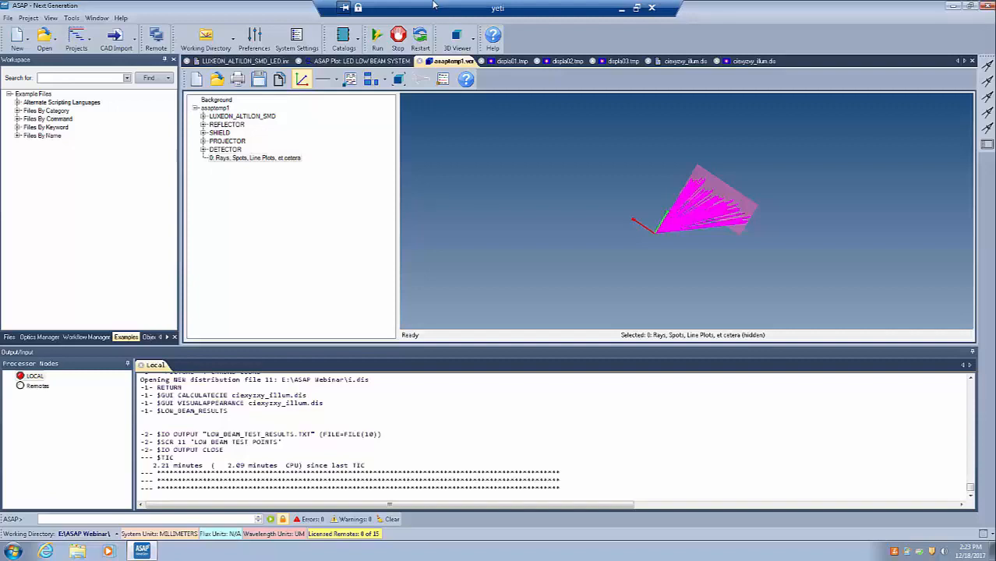
Step: Return to the LUXEON_ALTILON_SMD_LED script and check the number of core processes in the general preferences
{"action": "left_click", "coordinate": [233, 62]}
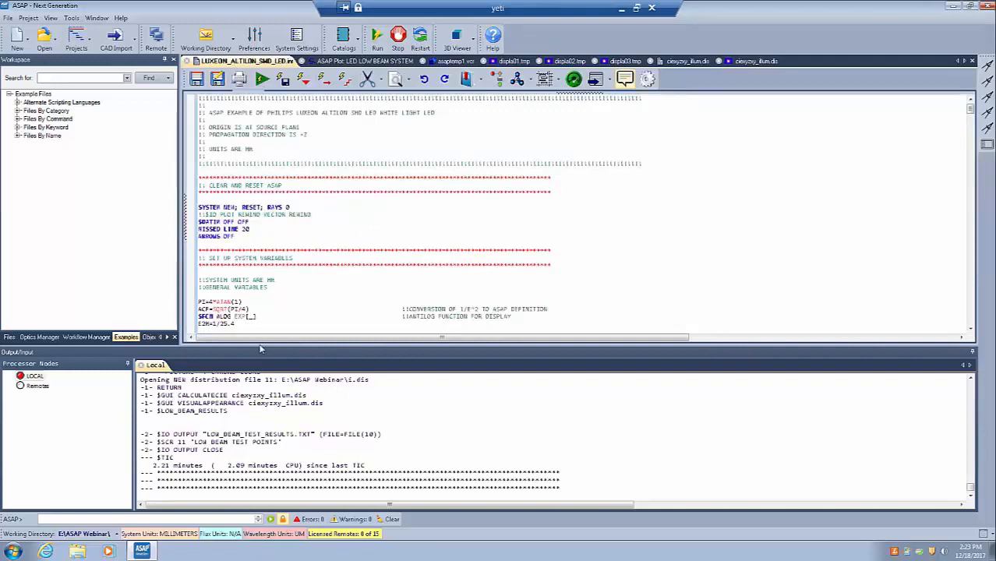
{"action": "left_click", "coordinate": [255, 39]}
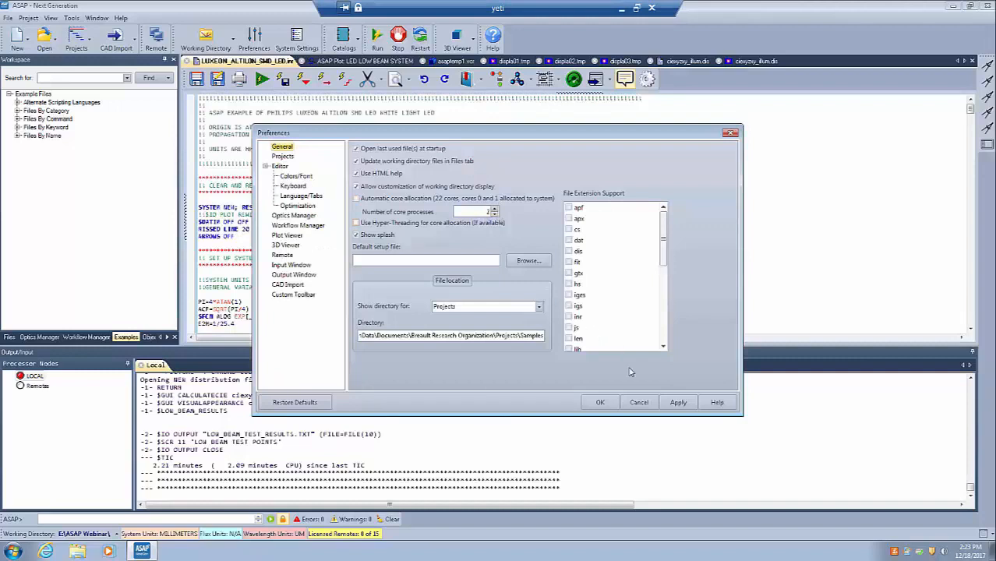
{"action": "left_click", "coordinate": [639, 403]}
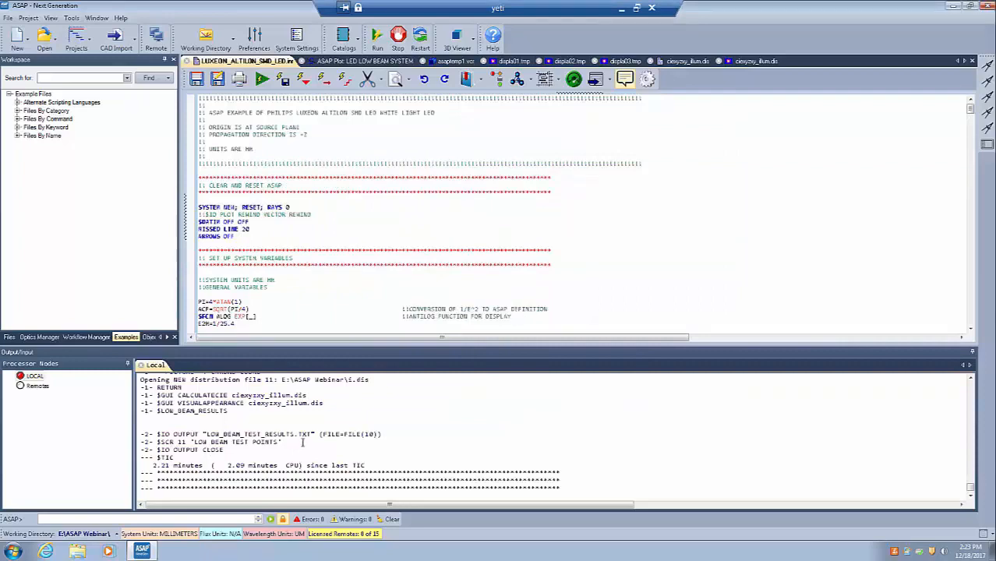
Step: Examine the console output of the low-beam run, including the test point values, ray statistics and trace times
{"action": "scroll", "coordinate": [971, 434], "scroll_direction": "up", "scroll_amount": 5}
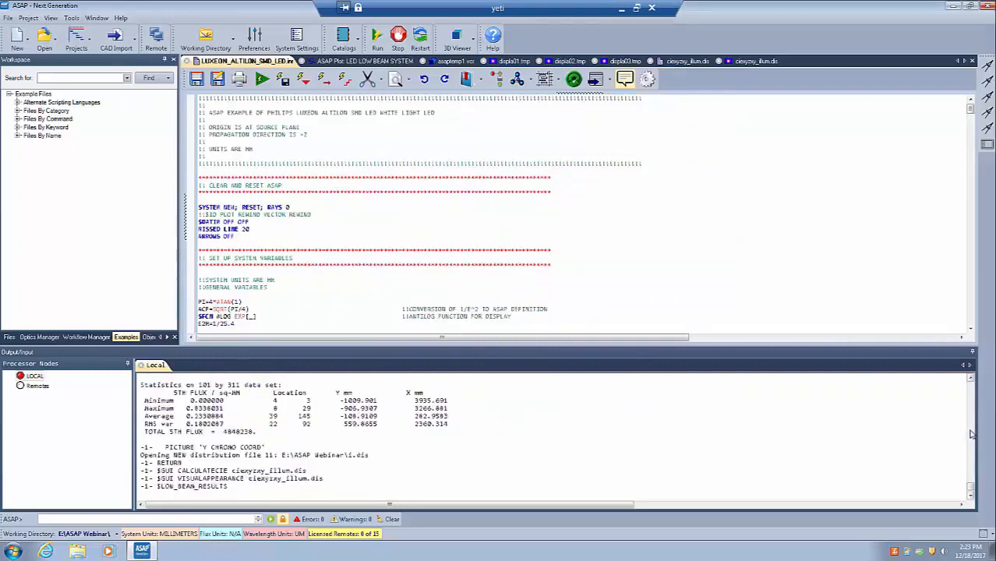
{"action": "scroll", "coordinate": [972, 434], "scroll_direction": "down", "scroll_amount": 10}
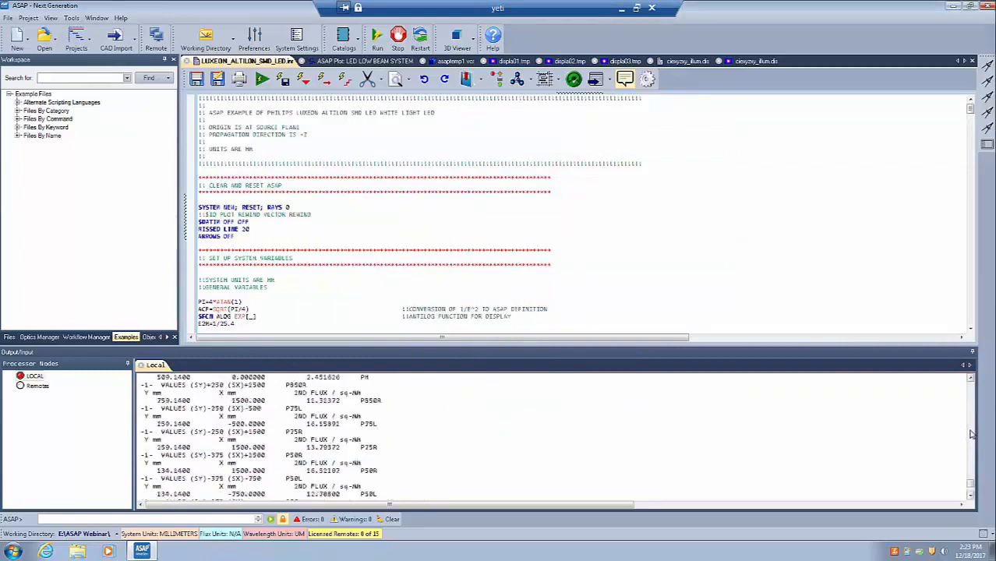
{"action": "scroll", "coordinate": [972, 434], "scroll_direction": "down", "scroll_amount": 10}
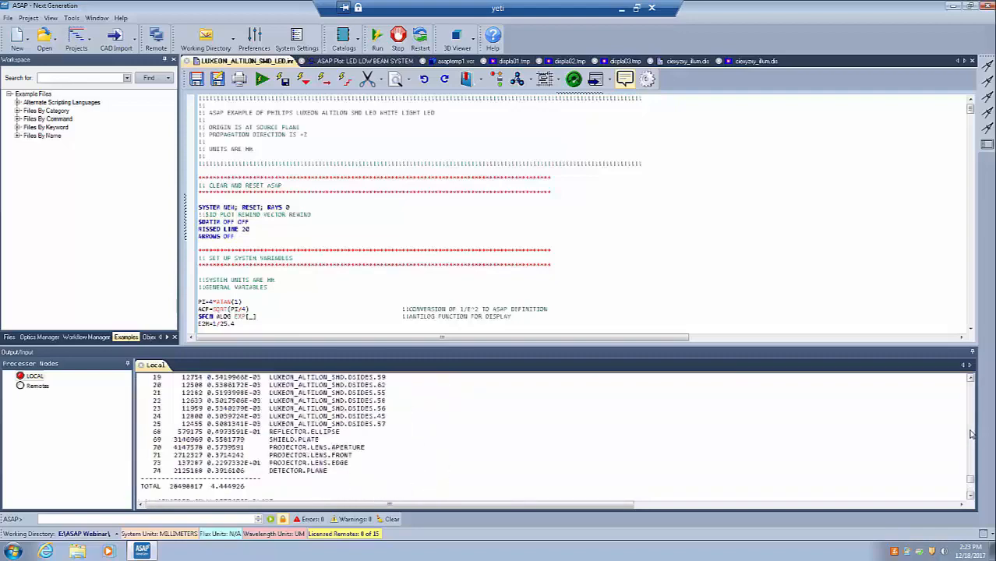
{"action": "scroll", "coordinate": [971, 434], "scroll_direction": "up", "scroll_amount": 10}
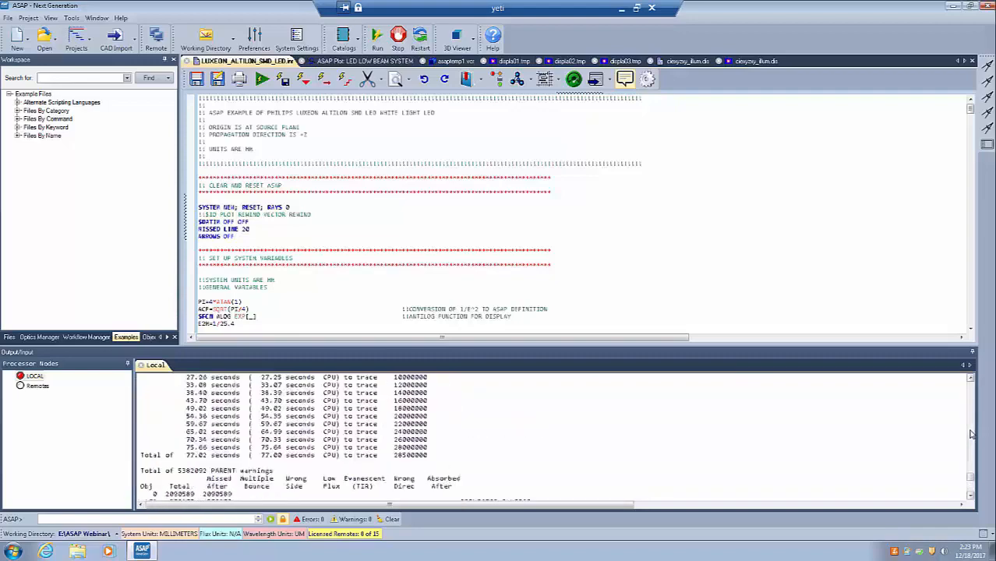
{"action": "scroll", "coordinate": [460, 421], "scroll_direction": "up", "scroll_amount": 3}
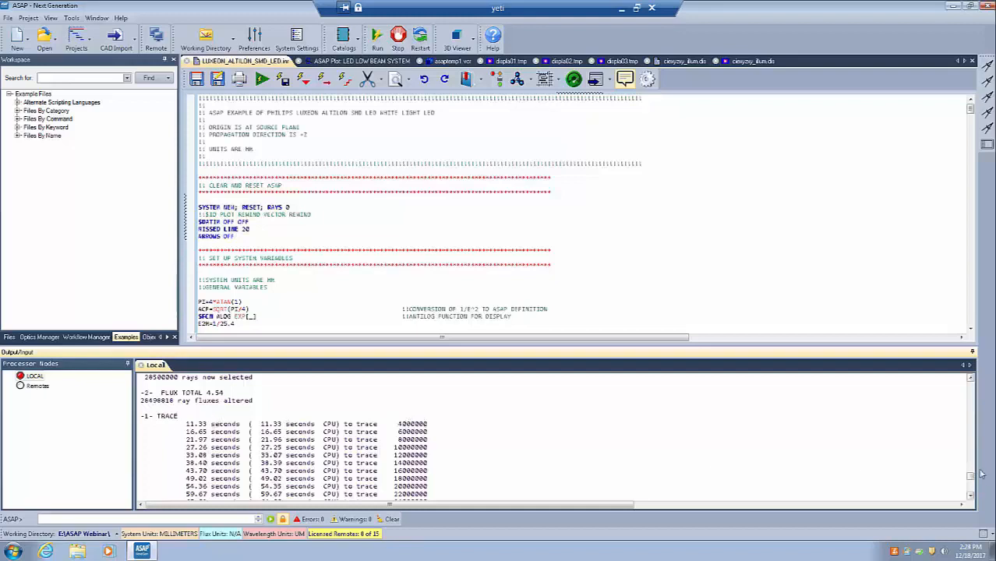
{"action": "left_click_drag", "start_coordinate": [972, 478], "coordinate": [972, 495]}
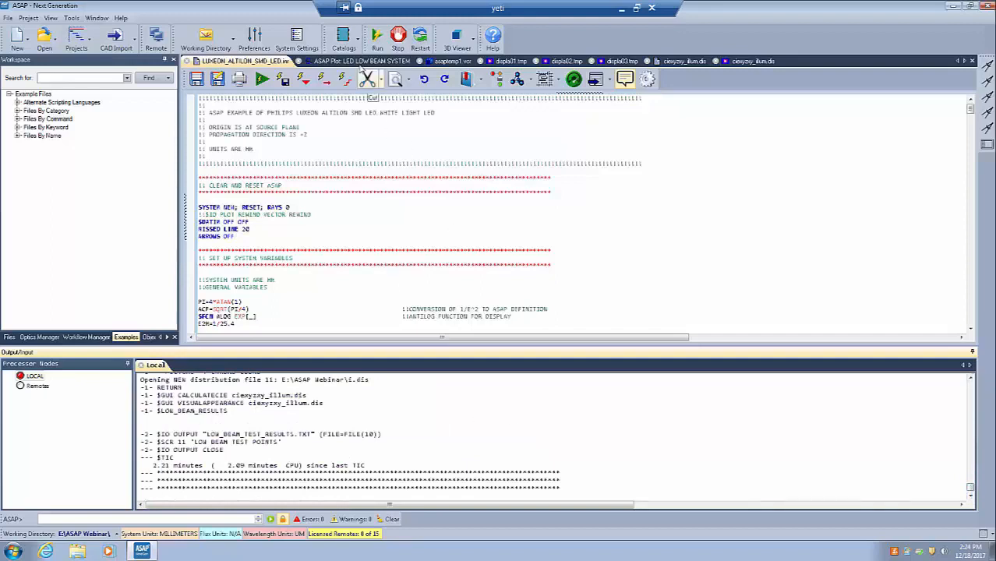
Step: Review the low-beam system plot, 3D model, illuminance and chromaticity displays, CIE results and visual appearance plot
{"action": "left_click", "coordinate": [361, 62]}
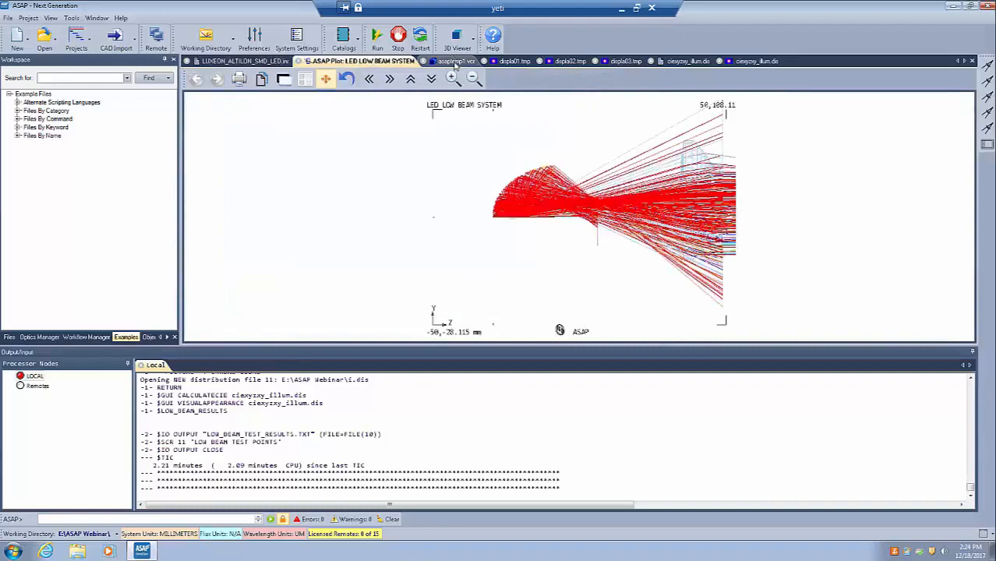
{"action": "left_click", "coordinate": [454, 60]}
{"action": "left_click", "coordinate": [508, 62]}
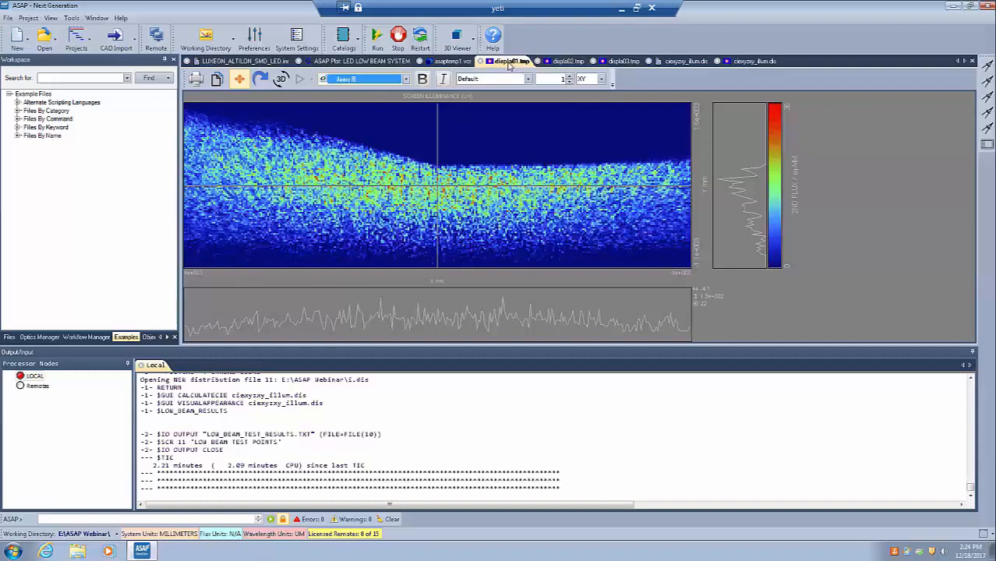
{"action": "left_click", "coordinate": [566, 62]}
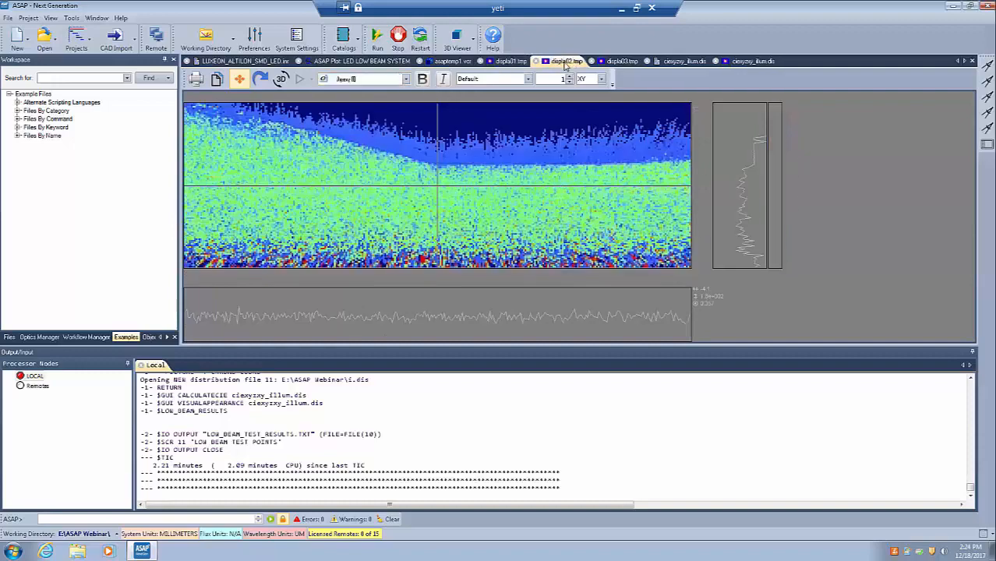
{"action": "left_click", "coordinate": [624, 62]}
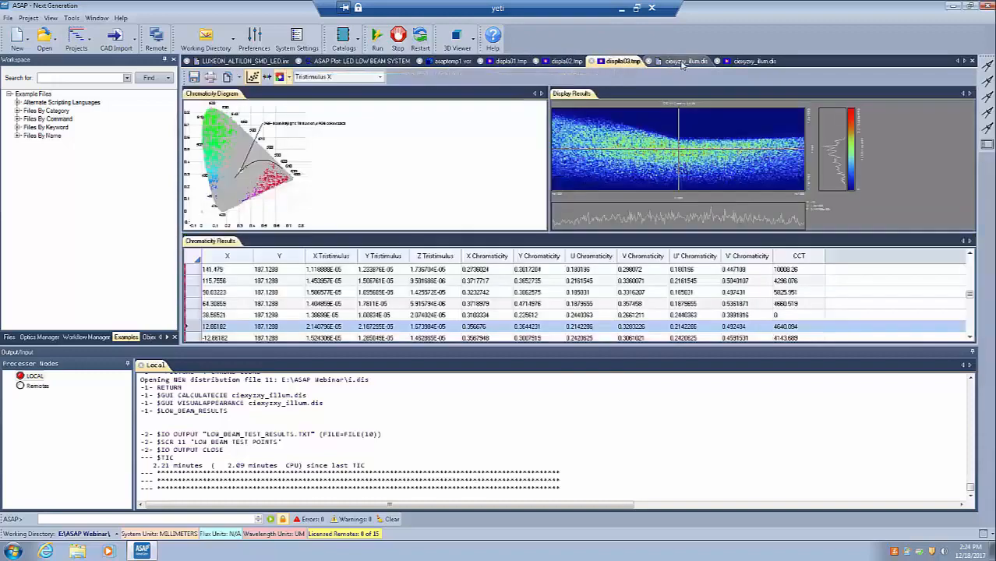
{"action": "left_click", "coordinate": [683, 61]}
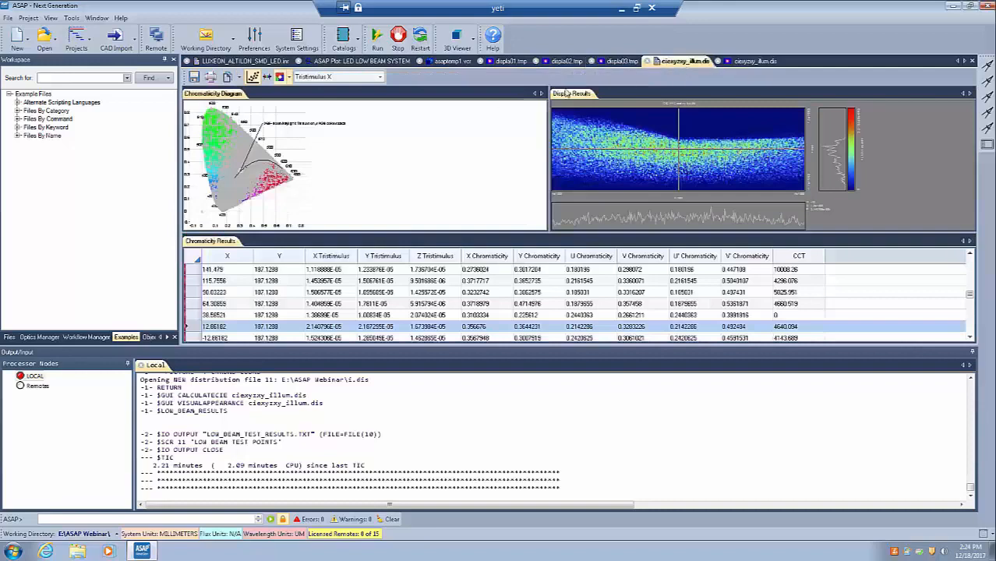
{"action": "left_click", "coordinate": [752, 62]}
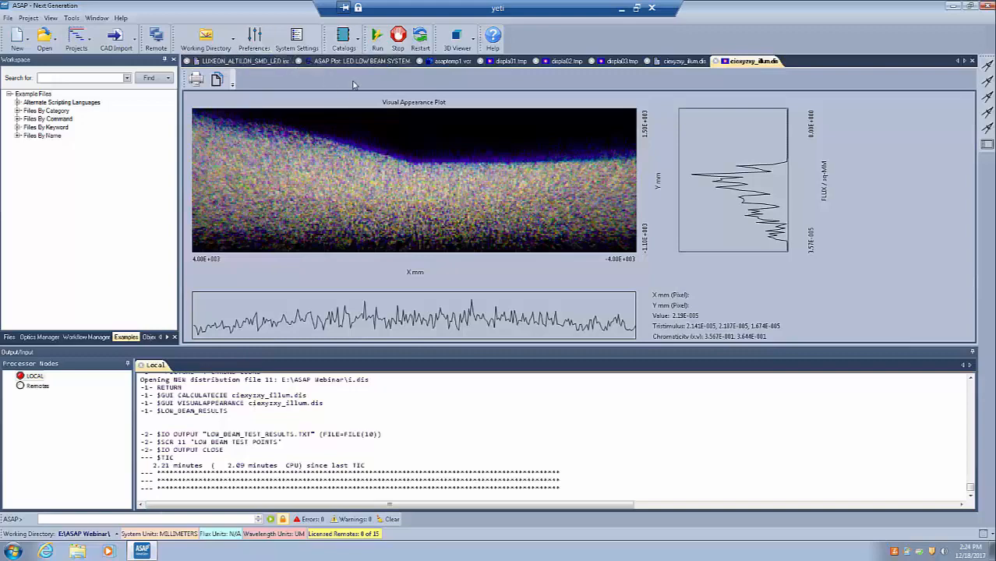
Step: Close all plot, 3D model and result windows of the finished run, keeping only the LUXEON_ALTILON_SMD_LED script open
{"action": "left_click", "coordinate": [298, 63]}
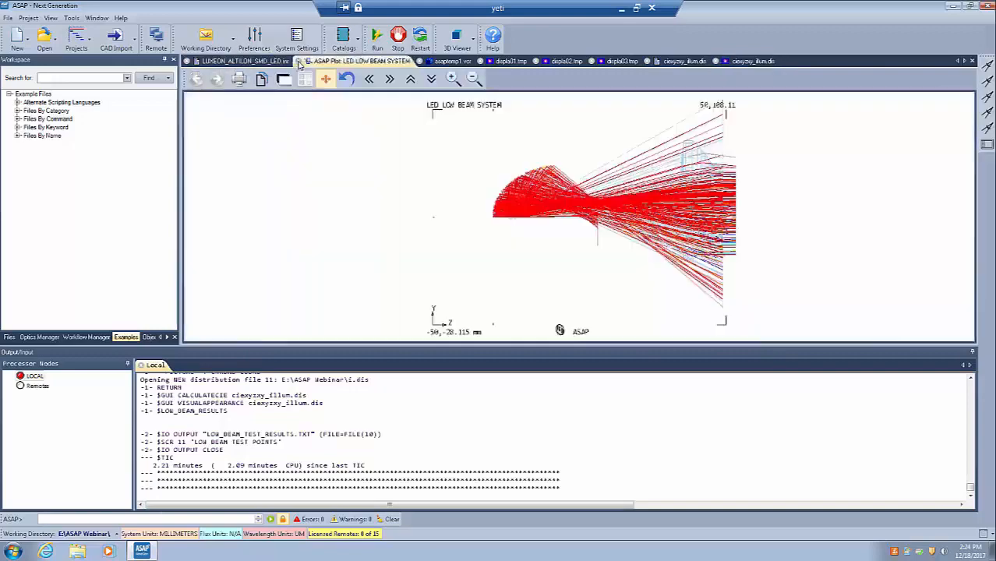
{"action": "left_click", "coordinate": [299, 62]}
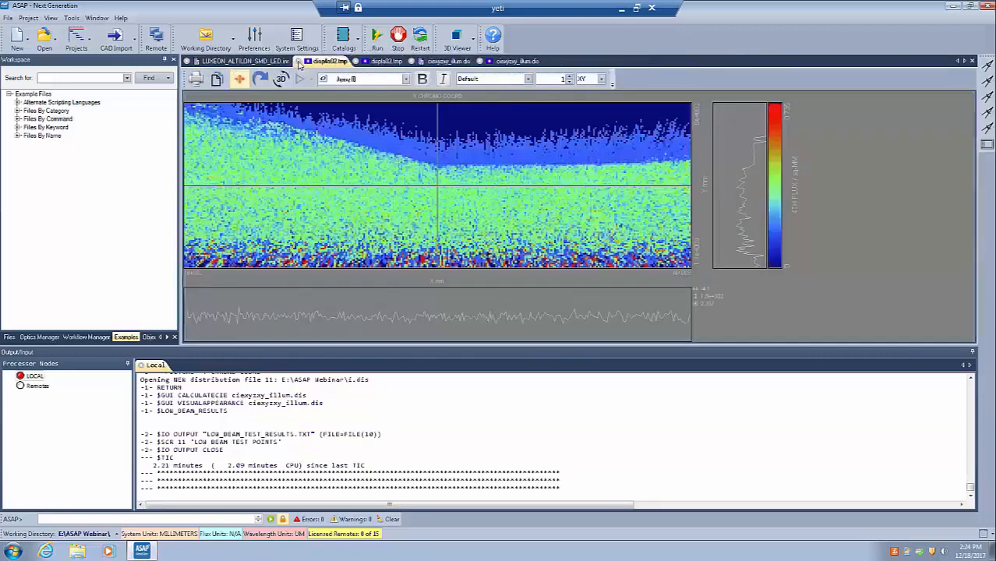
{"action": "left_click", "coordinate": [299, 62]}
{"action": "left_click", "coordinate": [299, 62]}
{"action": "left_click", "coordinate": [298, 63]}
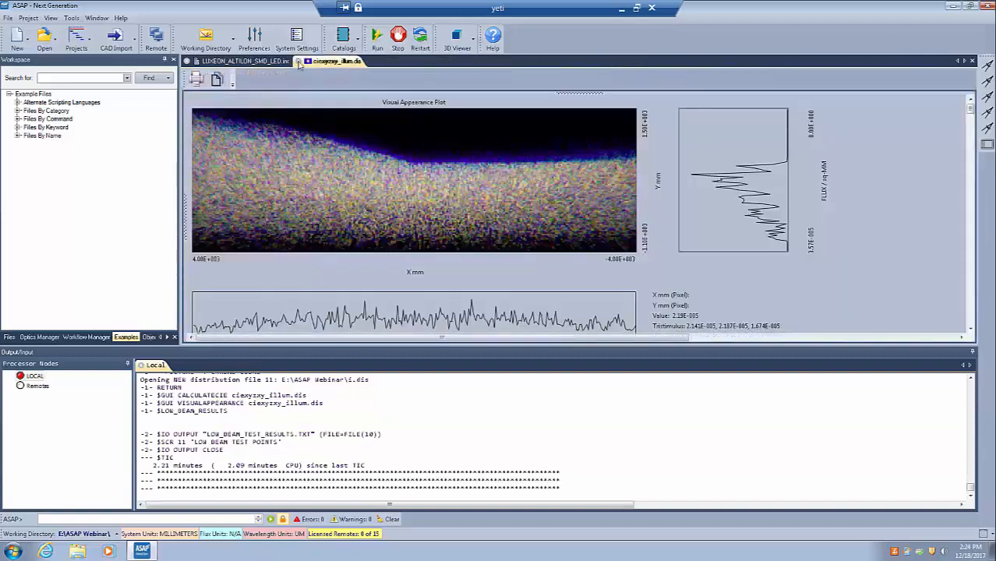
{"action": "left_click", "coordinate": [298, 63]}
Step: Set the number of core processes to 4 in the general preferences and apply the change
{"action": "left_click", "coordinate": [255, 39]}
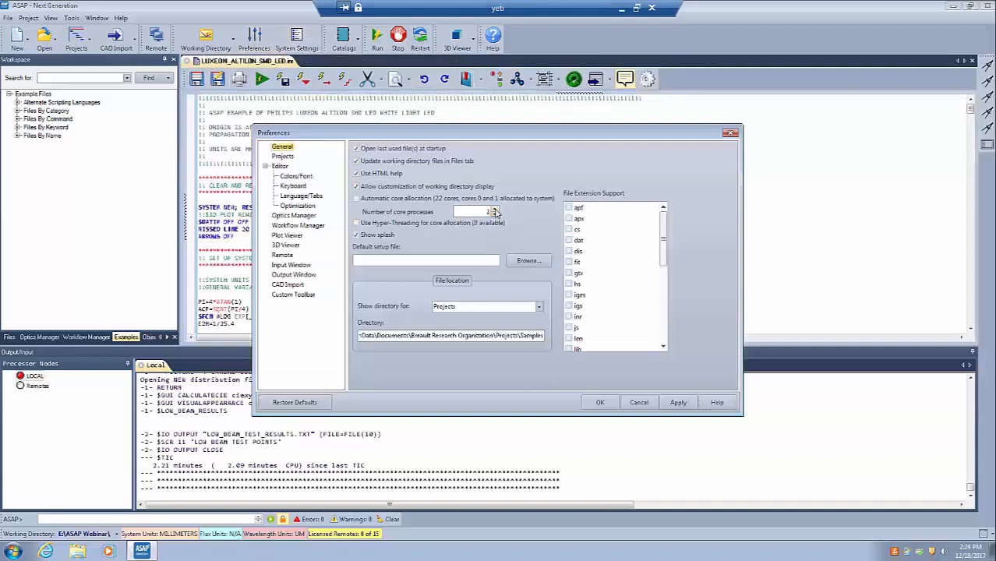
{"action": "left_click", "coordinate": [679, 402]}
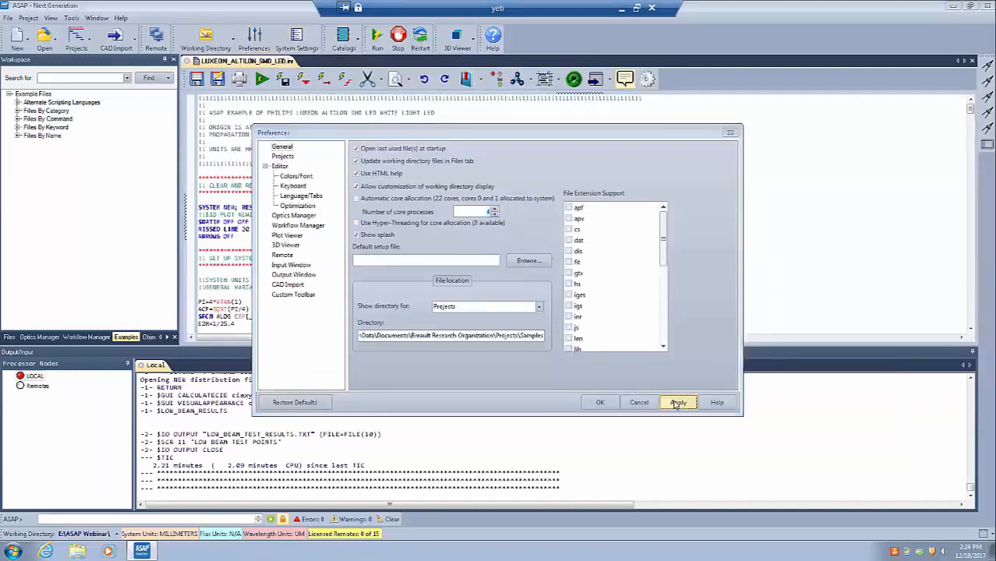
{"action": "left_click", "coordinate": [561, 310]}
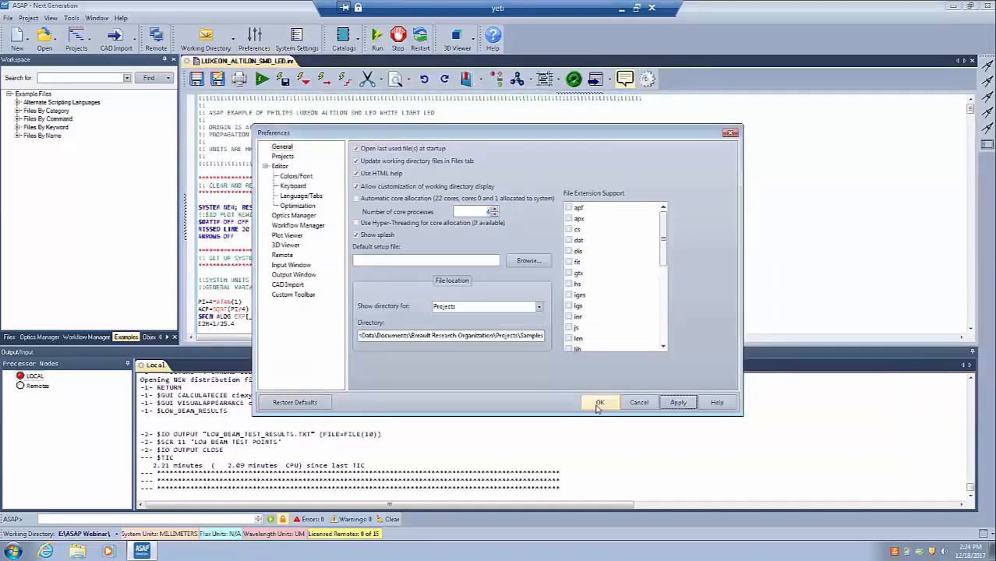
{"action": "left_click", "coordinate": [599, 404]}
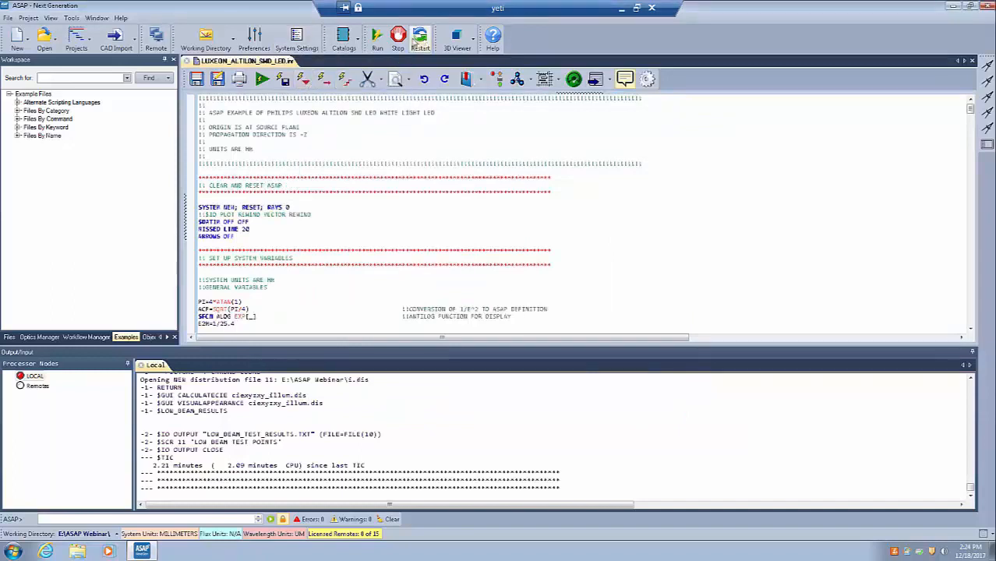
Step: Restart the ASAP processor with the console output cleared and run the LUXEON_ALTILON_SMD_LED script
{"action": "left_click", "coordinate": [421, 35]}
{"action": "left_click", "coordinate": [459, 313]}
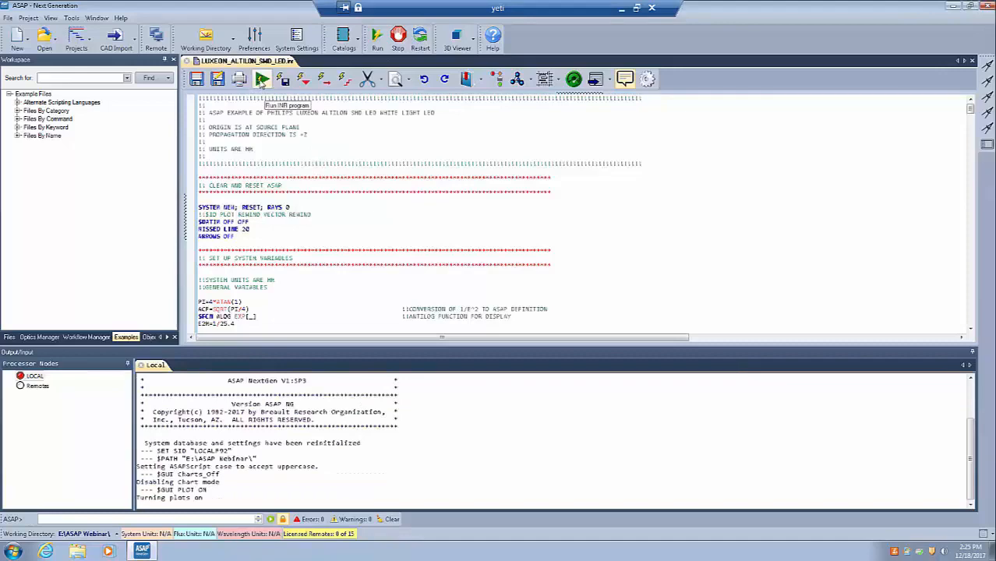
{"action": "left_click", "coordinate": [262, 80]}
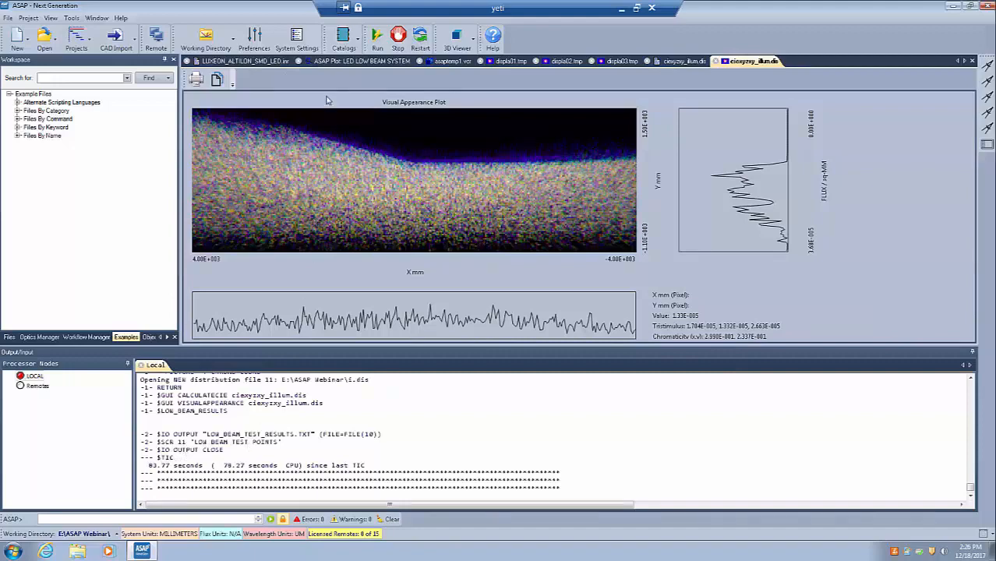
Step: Close every plot and result window produced by the four-core run, leaving only the LED script open
{"action": "left_click", "coordinate": [299, 61]}
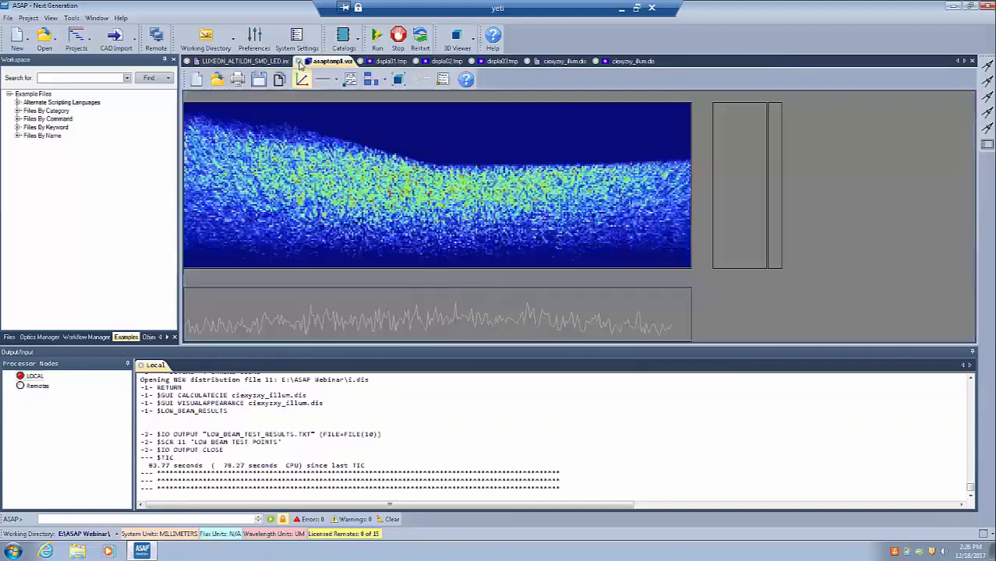
{"action": "left_click", "coordinate": [299, 62]}
{"action": "left_click", "coordinate": [298, 62]}
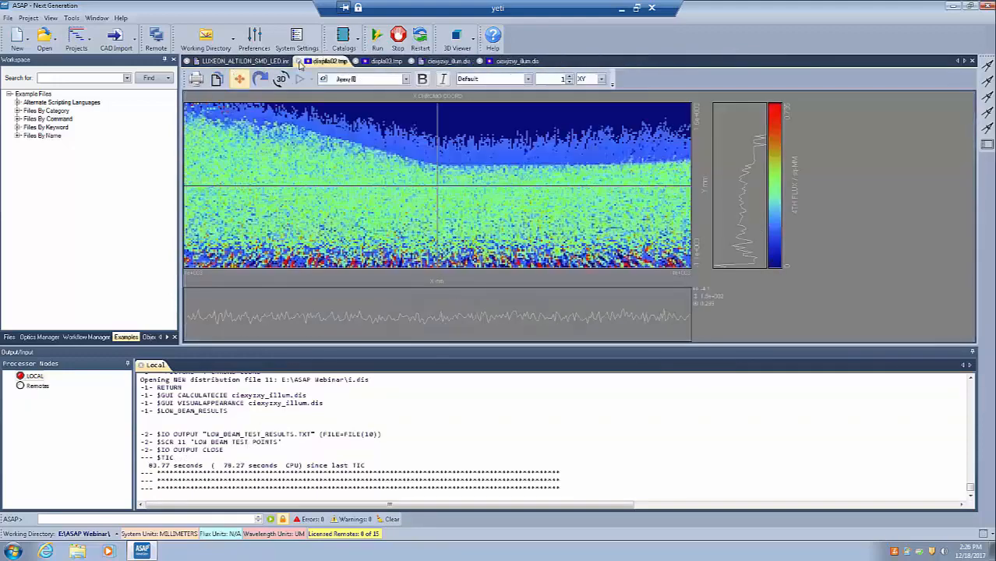
{"action": "left_click", "coordinate": [299, 61]}
{"action": "left_click", "coordinate": [299, 62]}
{"action": "left_click", "coordinate": [299, 62]}
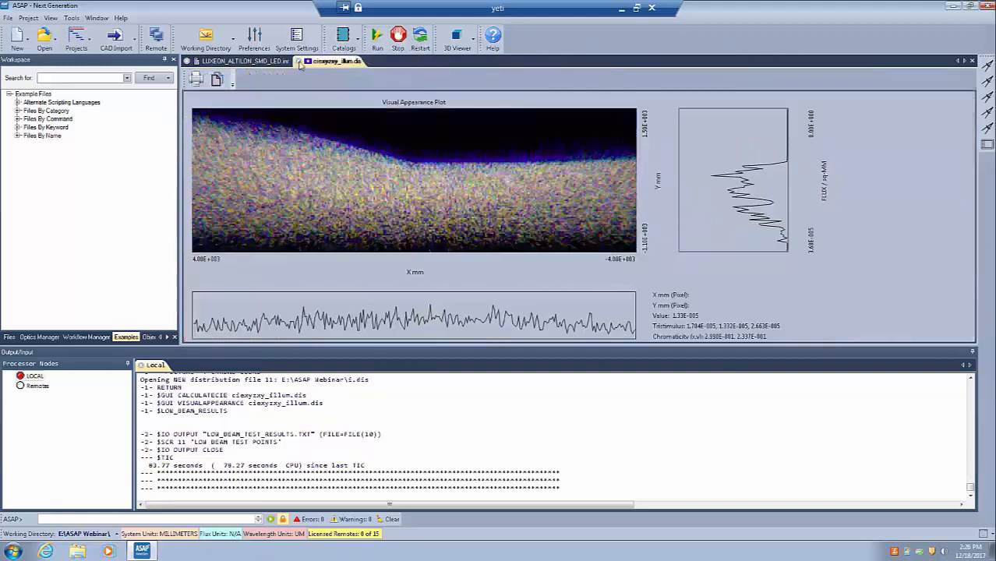
{"action": "left_click", "coordinate": [298, 61]}
{"action": "left_click", "coordinate": [298, 61]}
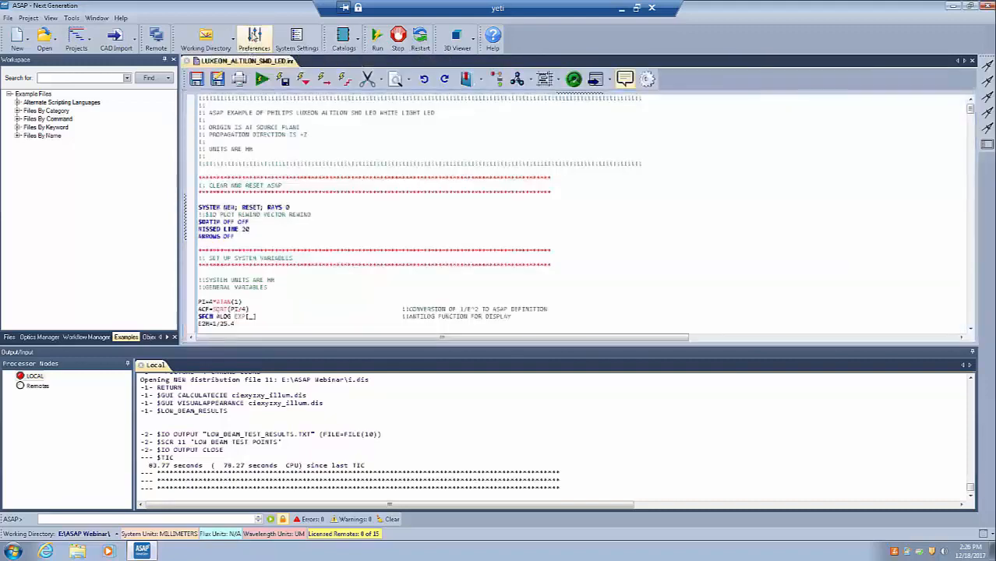
Step: Set the number of core processes to 8 in the general preferences and apply the change
{"action": "left_click", "coordinate": [254, 37]}
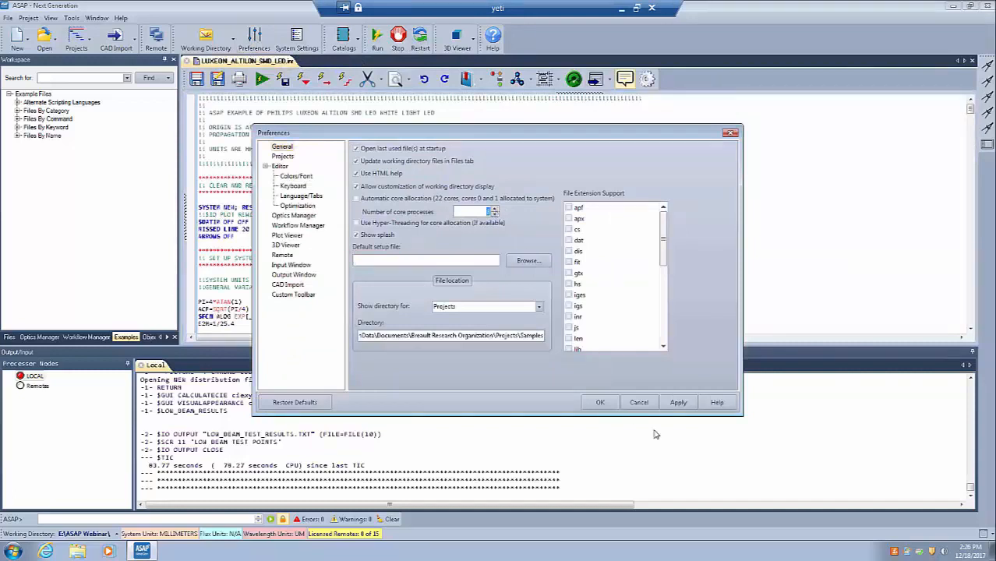
{"action": "left_click", "coordinate": [678, 403]}
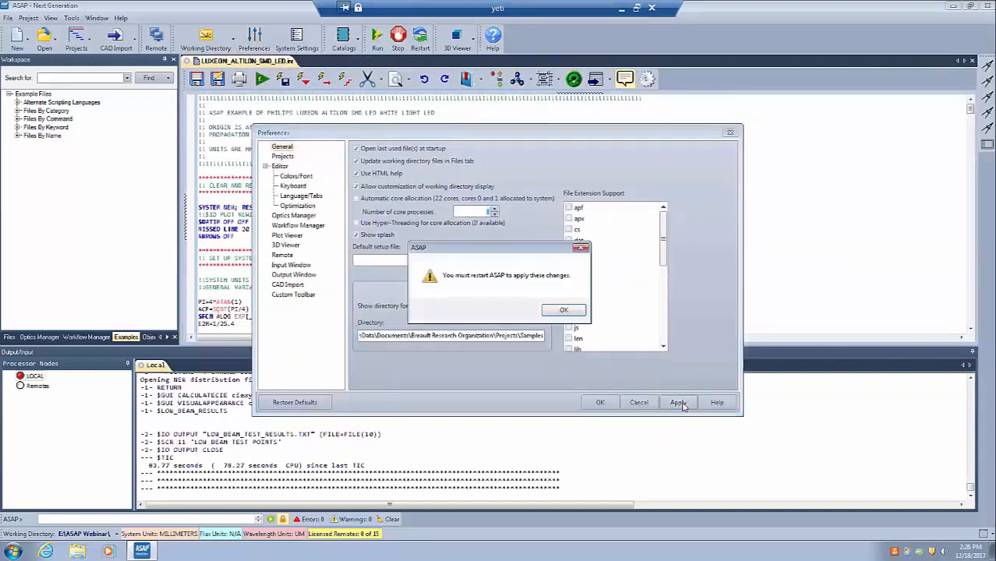
{"action": "left_click", "coordinate": [561, 310]}
{"action": "left_click", "coordinate": [598, 403]}
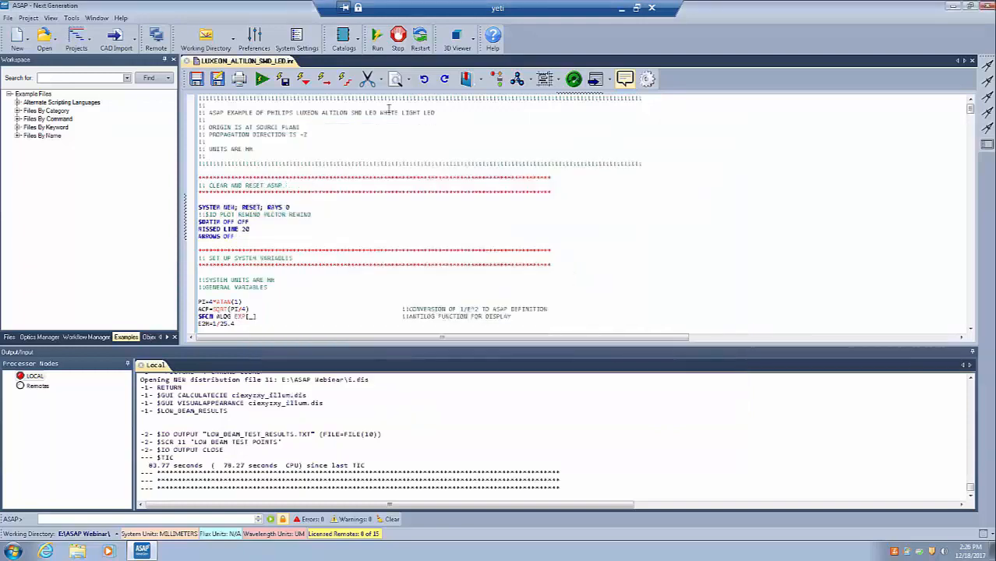
Step: Restart the processor, clear the console output, and rerun the LED low-beam script with the eight-core setting
{"action": "left_click", "coordinate": [419, 37]}
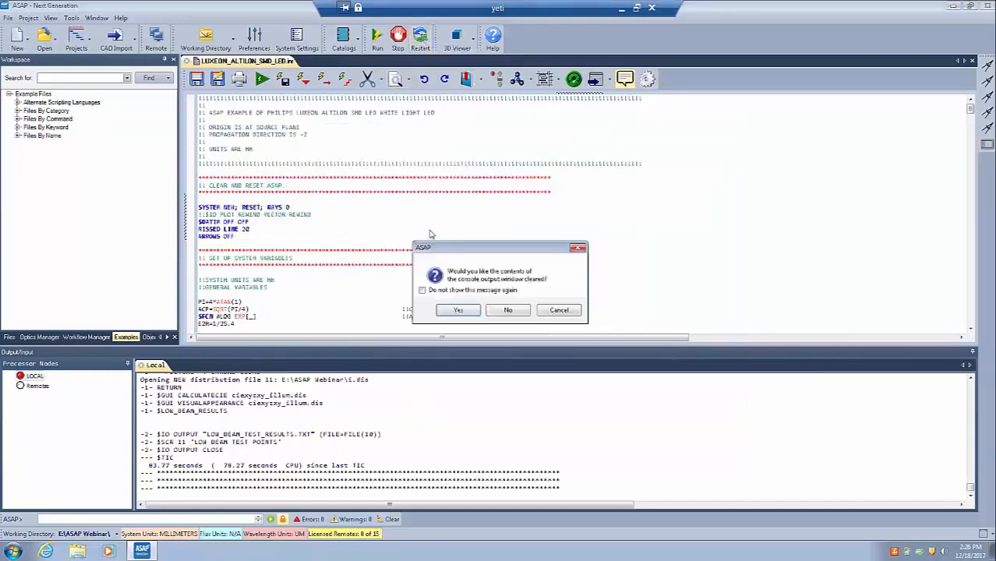
{"action": "left_click", "coordinate": [453, 313]}
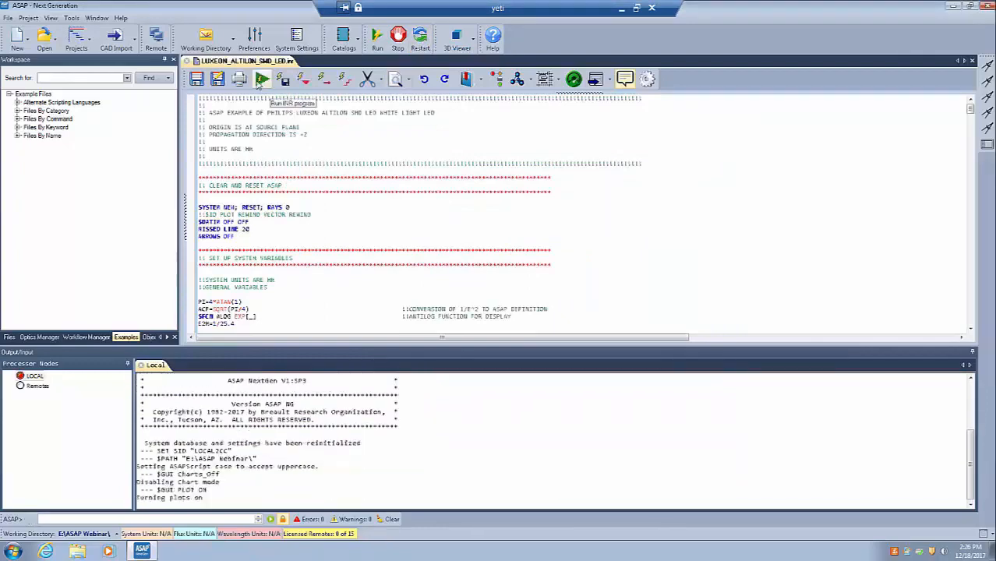
{"action": "left_click", "coordinate": [262, 79]}
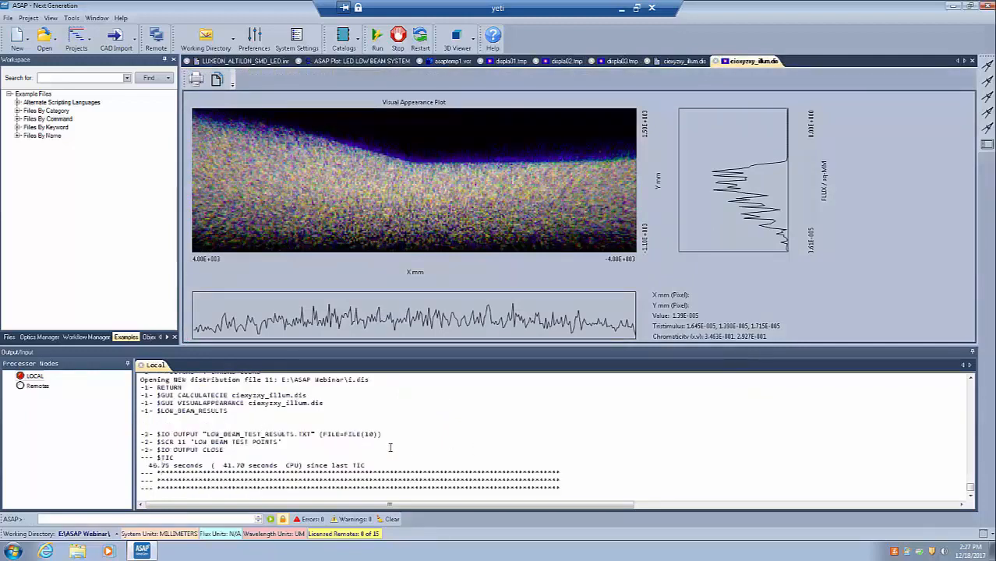
Step: Examine the console output of the eight-core run back to the TRACE section for its ray-trace time and statistics
{"action": "scroll", "coordinate": [968, 411], "scroll_direction": "up", "scroll_amount": 5}
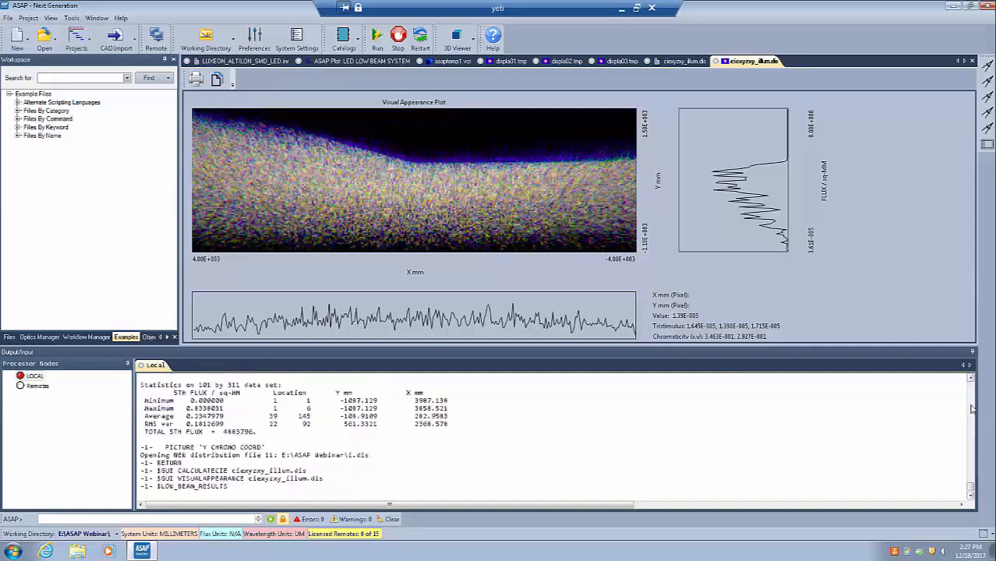
{"action": "left_click", "coordinate": [971, 410]}
{"action": "left_click", "coordinate": [971, 409]}
{"action": "left_click", "coordinate": [972, 410]}
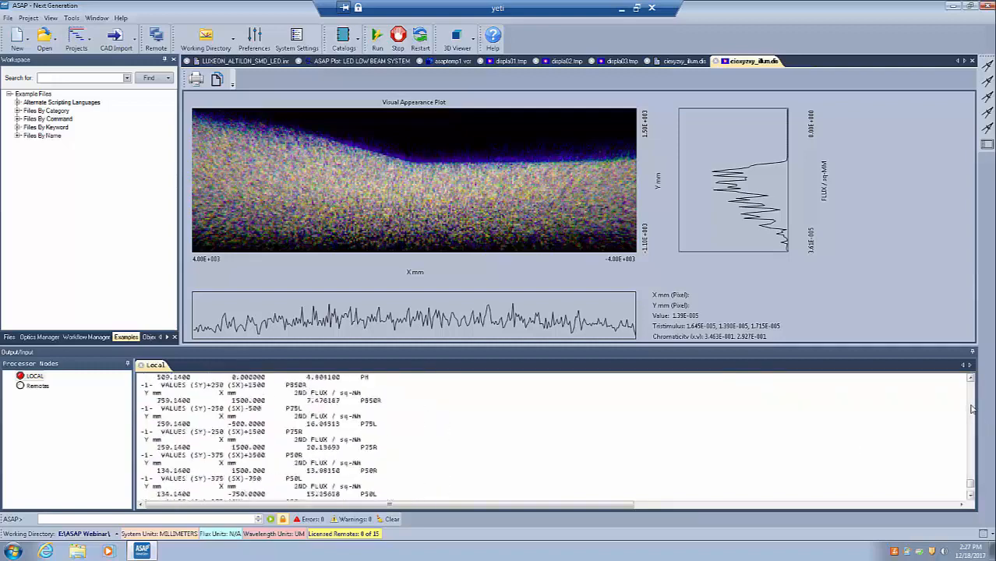
{"action": "left_click", "coordinate": [972, 410]}
{"action": "left_click", "coordinate": [971, 410]}
{"action": "left_click", "coordinate": [972, 409]}
{"action": "left_click", "coordinate": [971, 410]}
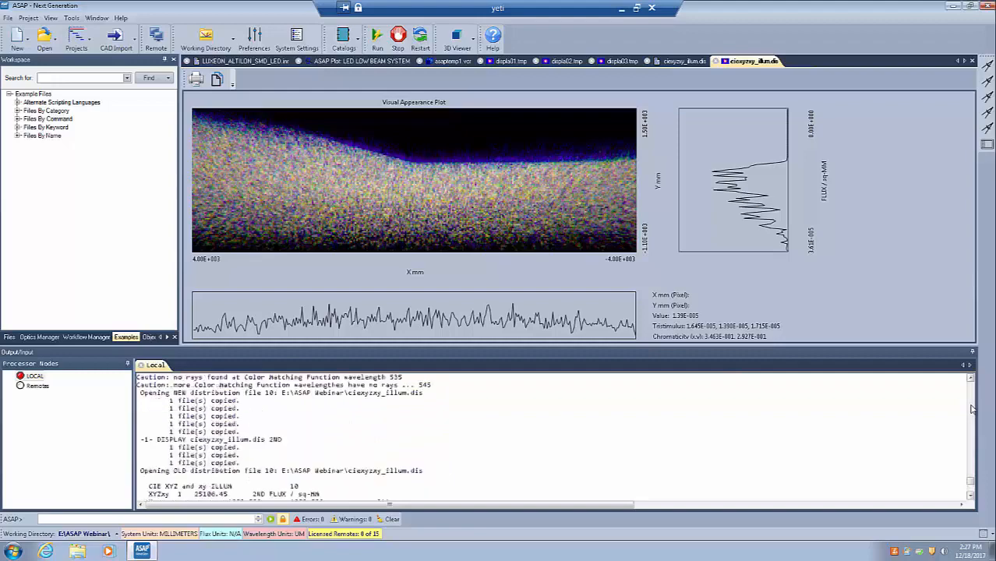
{"action": "left_click", "coordinate": [971, 409]}
{"action": "left_click", "coordinate": [971, 409]}
{"action": "left_click", "coordinate": [972, 409]}
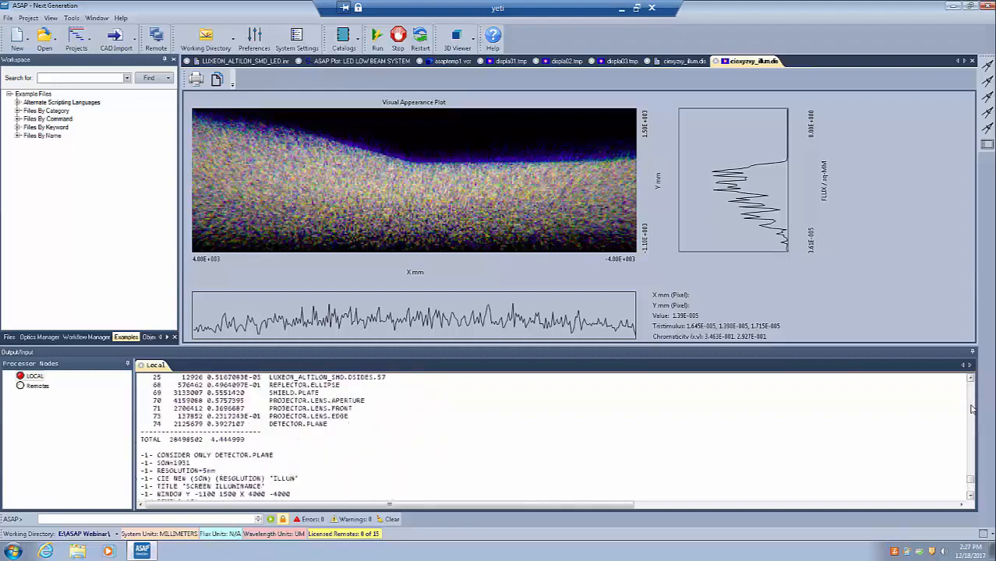
{"action": "left_click", "coordinate": [971, 409]}
{"action": "left_click", "coordinate": [972, 409]}
{"action": "left_click", "coordinate": [971, 409]}
{"action": "left_click", "coordinate": [971, 410]}
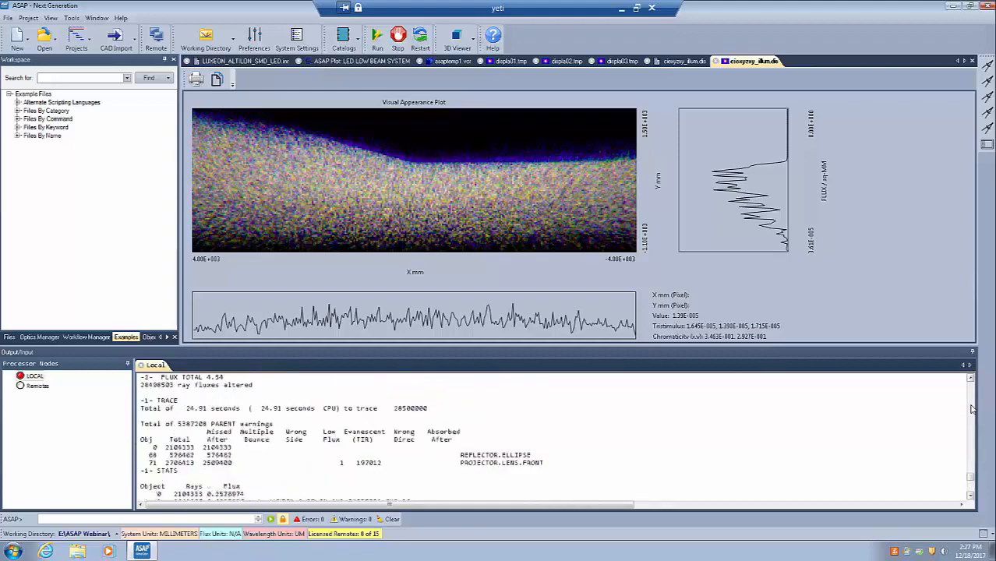